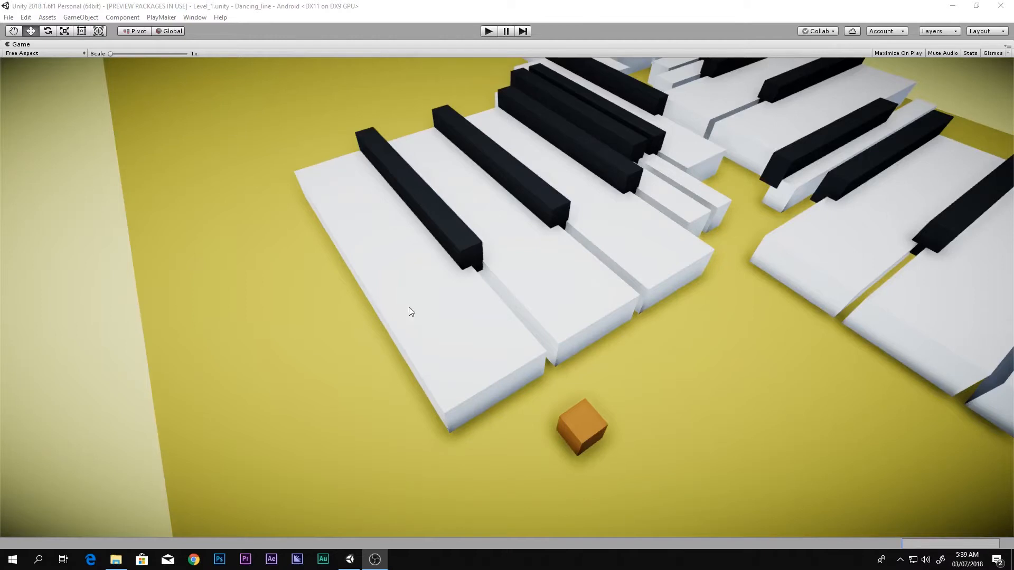
Run the Level_1 scene in play mode and make a first attempt at steering the line.
{"action": "left_click", "coordinate": [411, 311]}
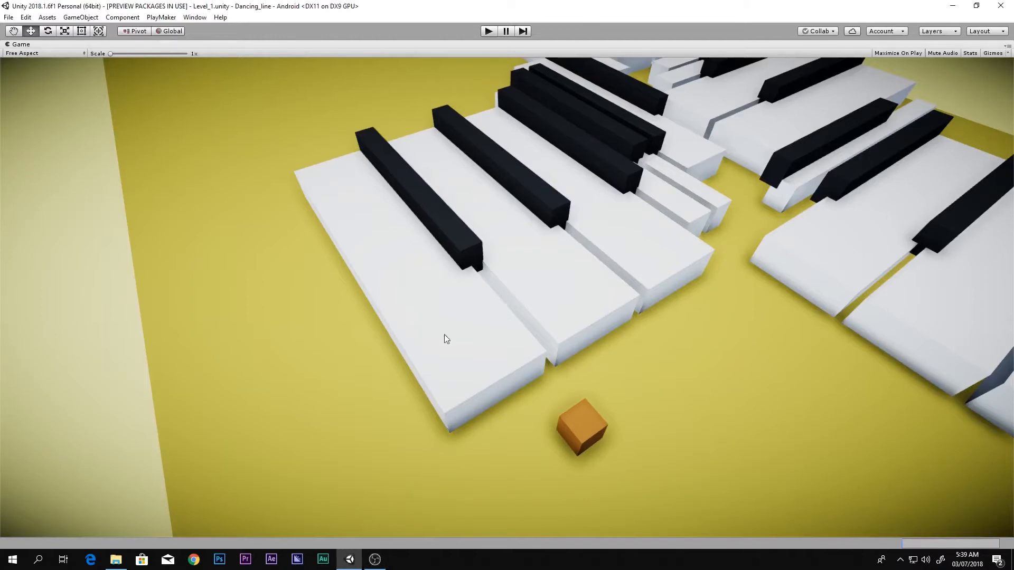
{"action": "key", "text": "alt+Tab"}
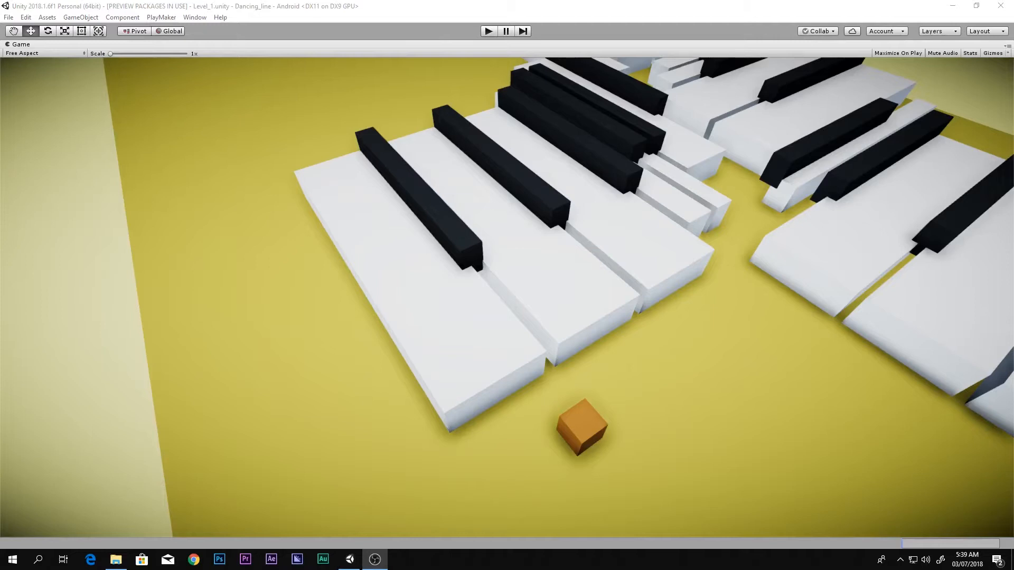
{"action": "left_click", "coordinate": [488, 32]}
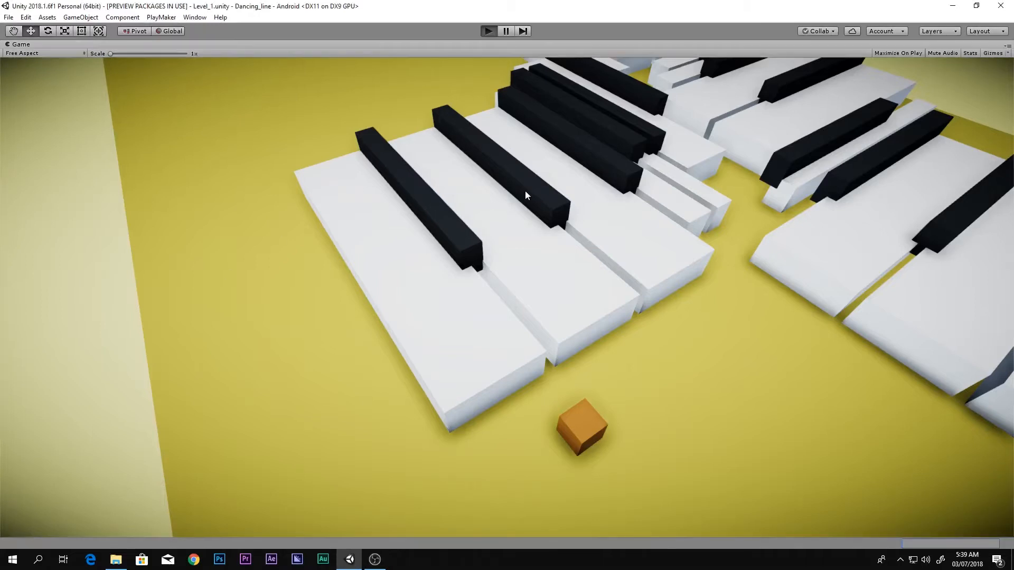
{"action": "left_click", "coordinate": [584, 272]}
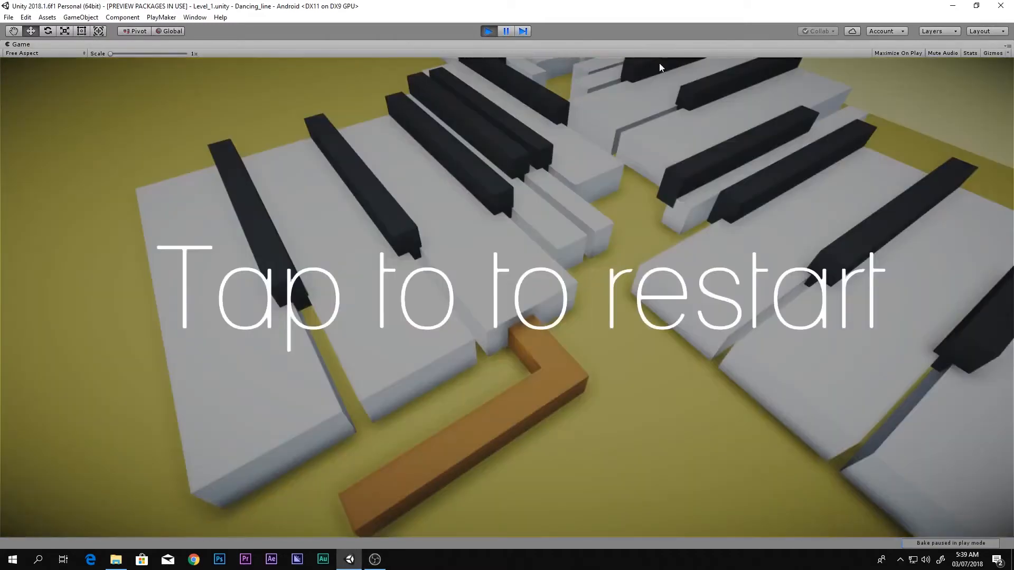
Restart the level, steer the line between the piano keys and along the zigzag path to the end, and exit play mode.
{"action": "left_click", "coordinate": [534, 184]}
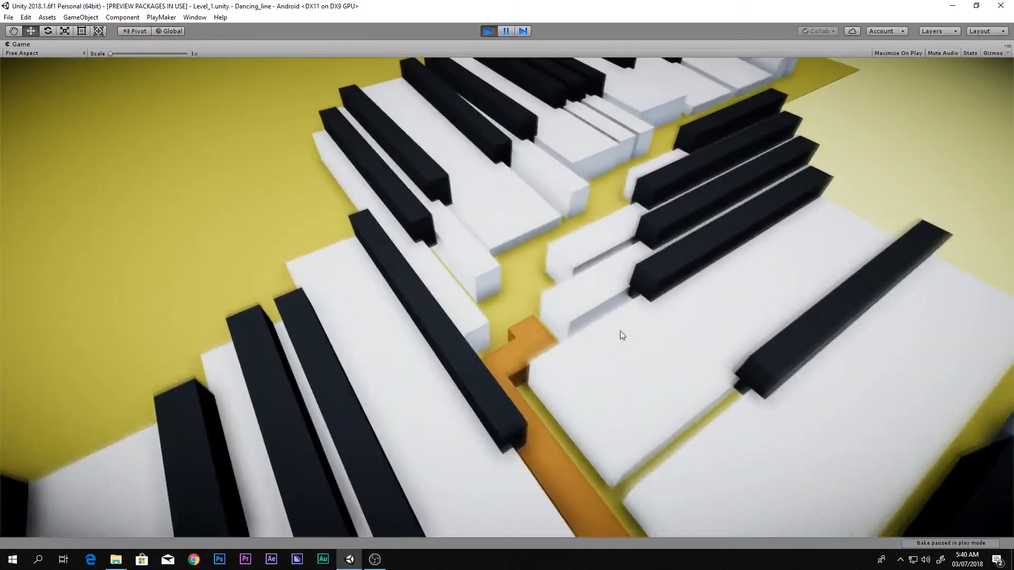
{"action": "left_click", "coordinate": [620, 331]}
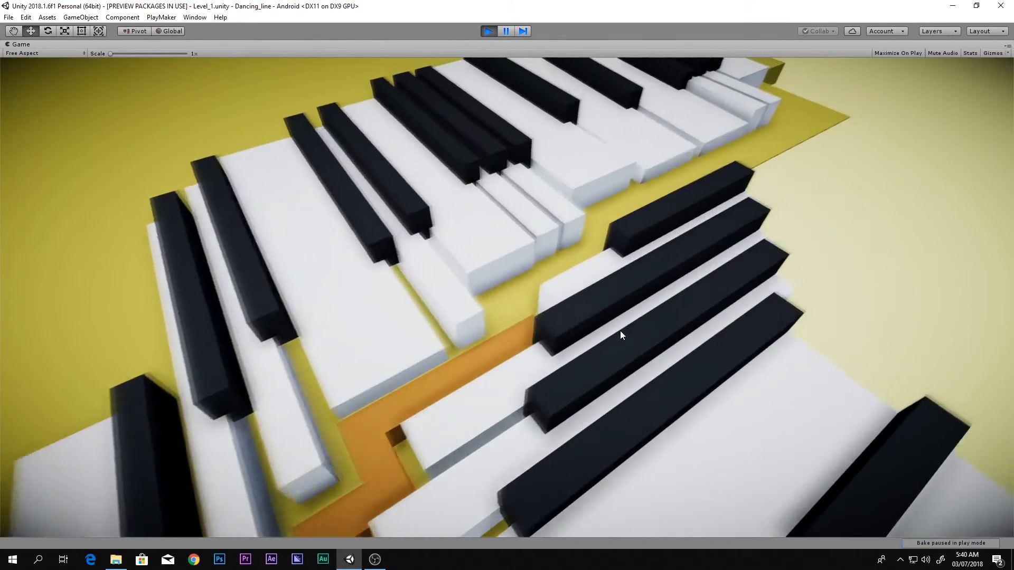
{"action": "left_click", "coordinate": [620, 330]}
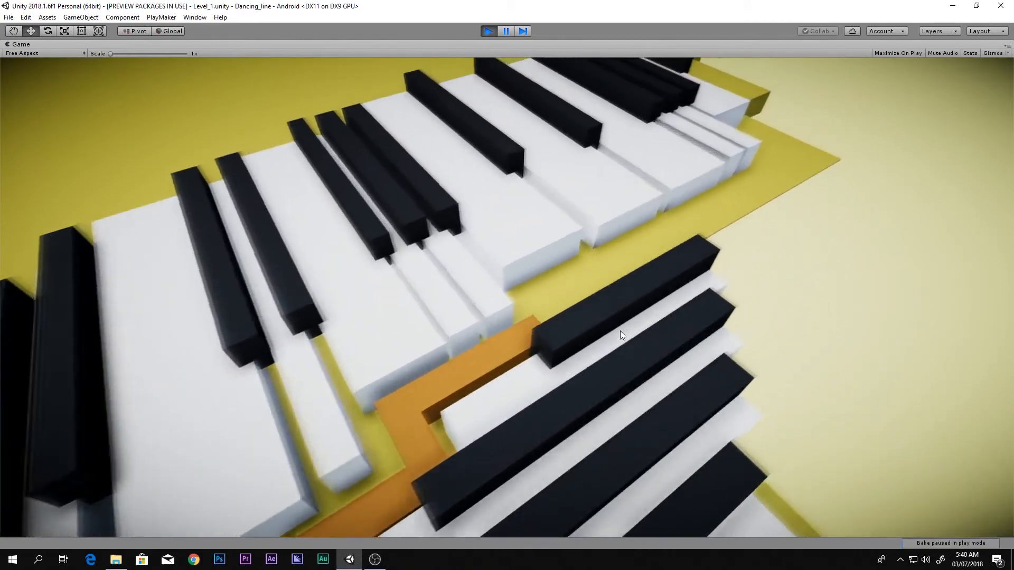
{"action": "left_click", "coordinate": [620, 330]}
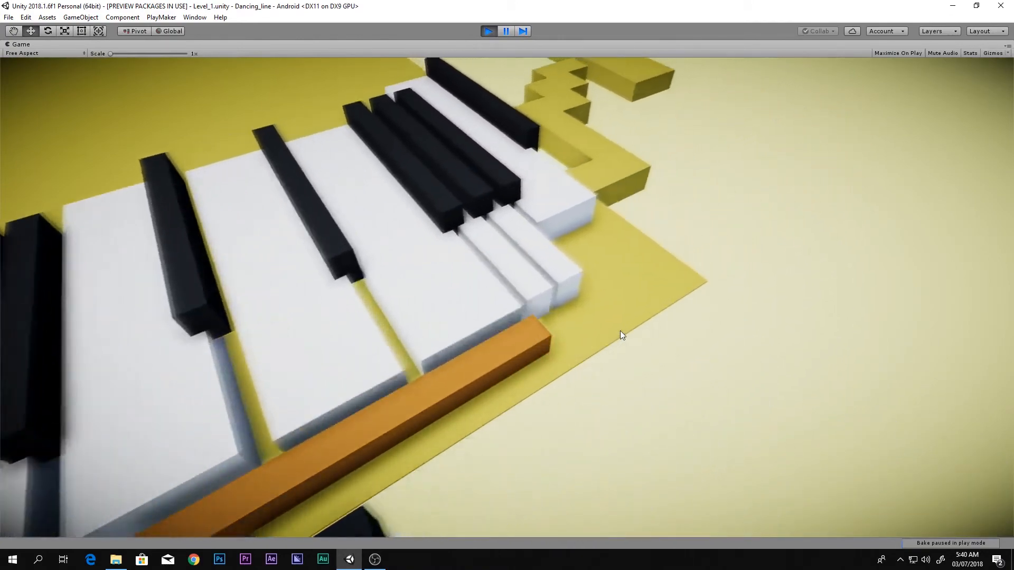
{"action": "left_click", "coordinate": [620, 331]}
{"action": "left_click", "coordinate": [620, 331]}
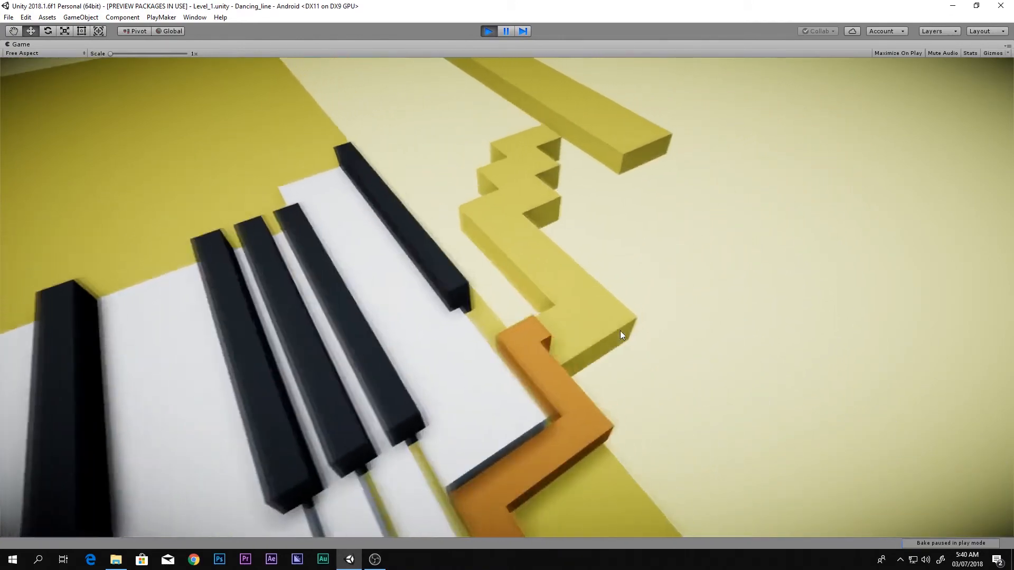
{"action": "left_click", "coordinate": [620, 331]}
{"action": "left_click", "coordinate": [620, 330]}
{"action": "left_click", "coordinate": [620, 331]}
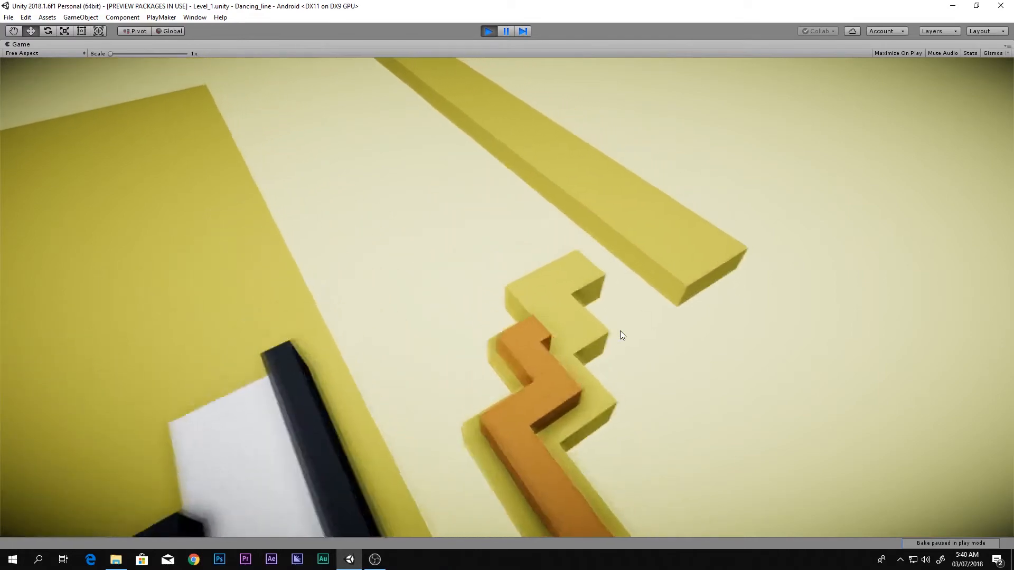
{"action": "left_click", "coordinate": [620, 330]}
{"action": "left_click", "coordinate": [620, 331]}
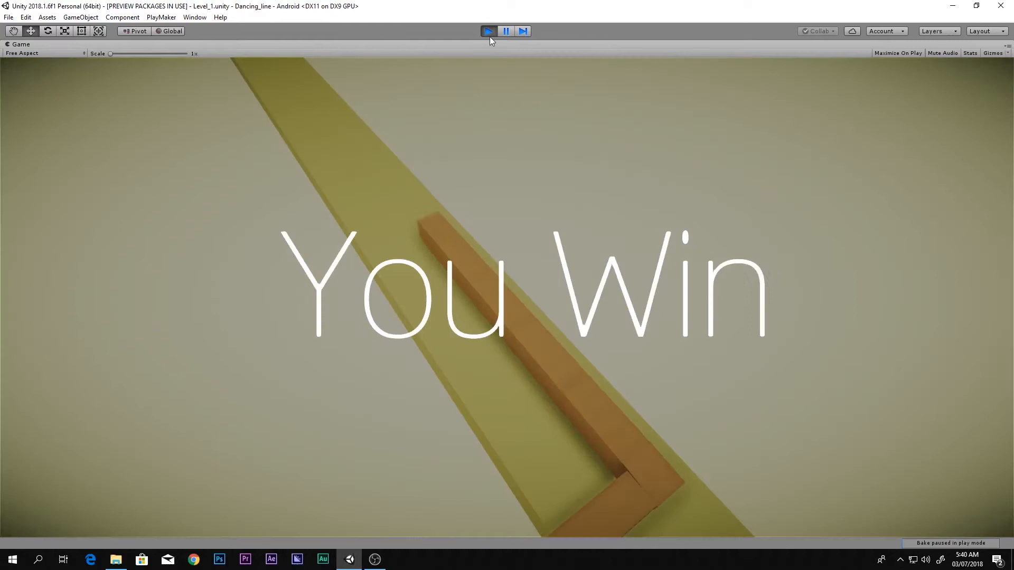
{"action": "left_click", "coordinate": [489, 32]}
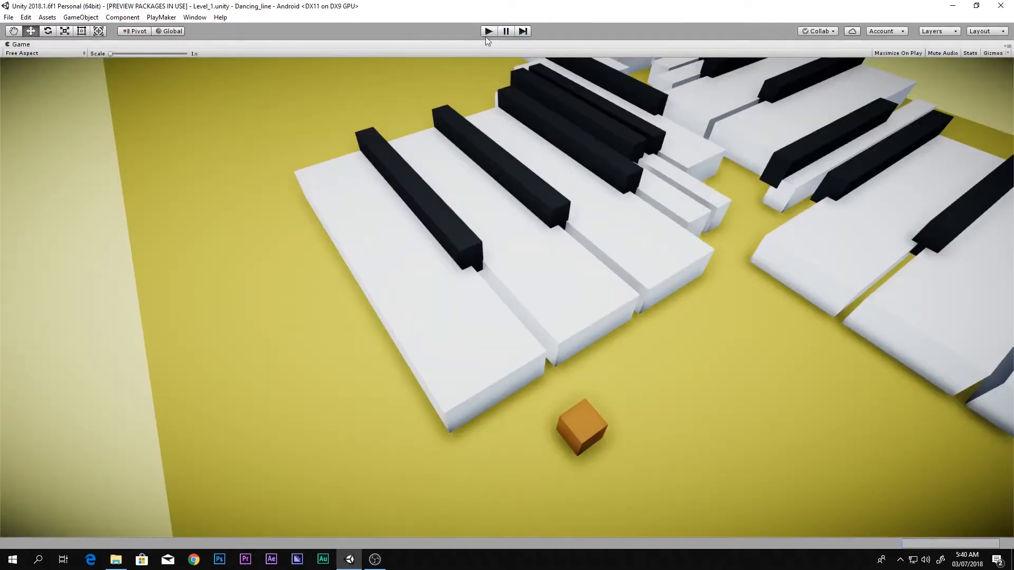
Play-test the piano level a second time, restarting after each crash, and stop play mode.
{"action": "left_click", "coordinate": [486, 32]}
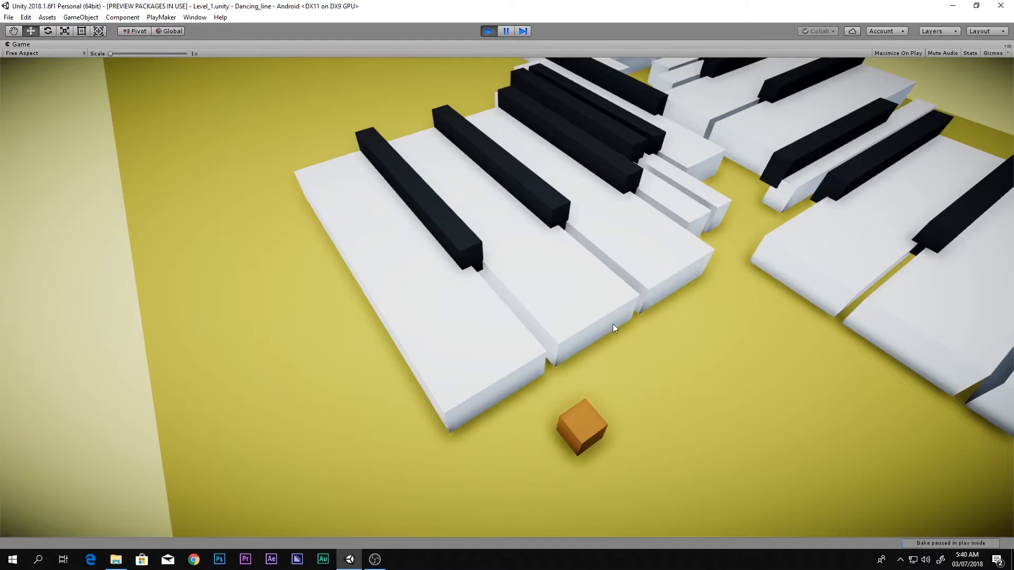
{"action": "left_click", "coordinate": [613, 324]}
{"action": "left_click", "coordinate": [621, 335]}
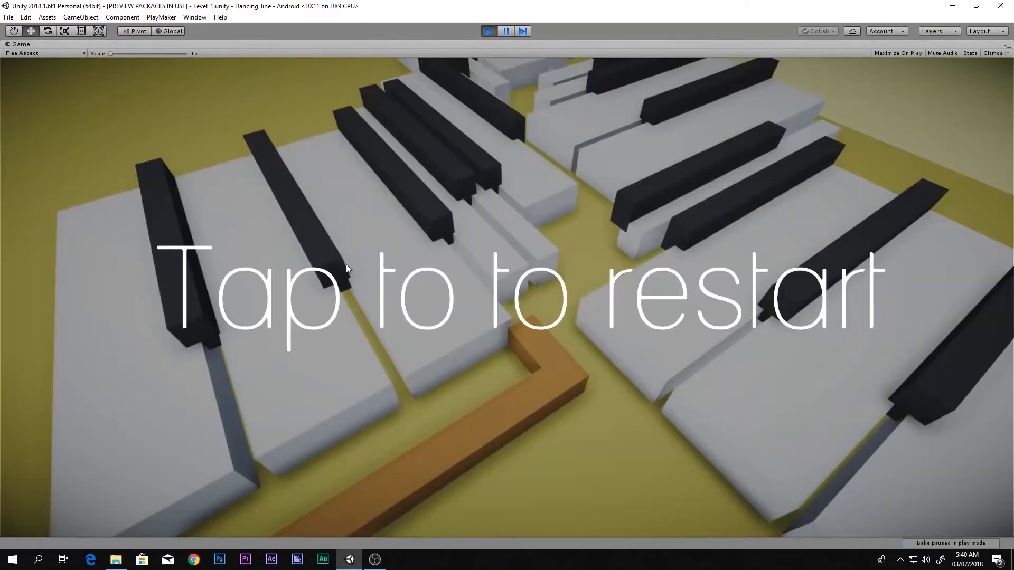
{"action": "left_click", "coordinate": [621, 334]}
{"action": "left_click", "coordinate": [623, 343]}
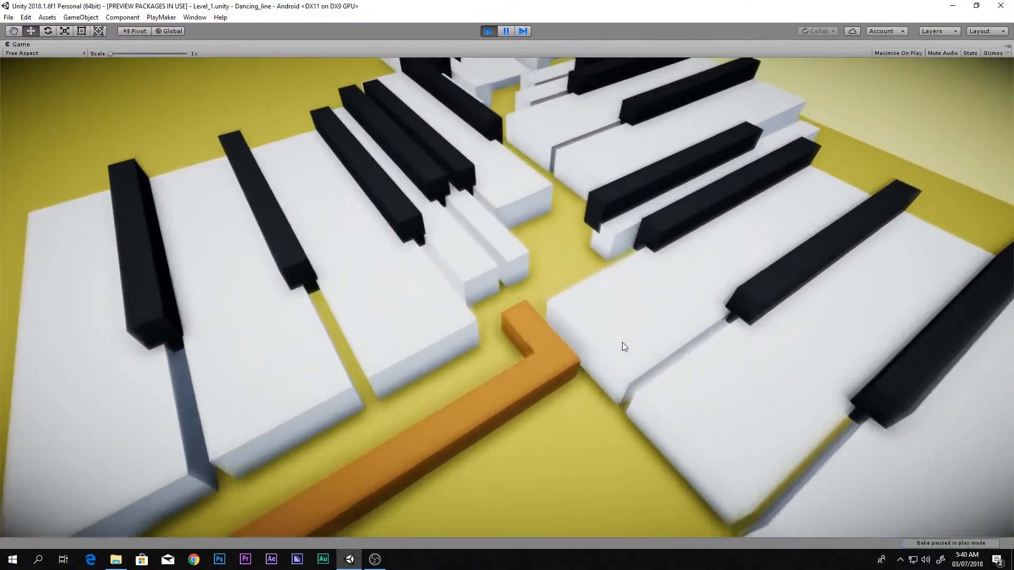
{"action": "left_click", "coordinate": [623, 342]}
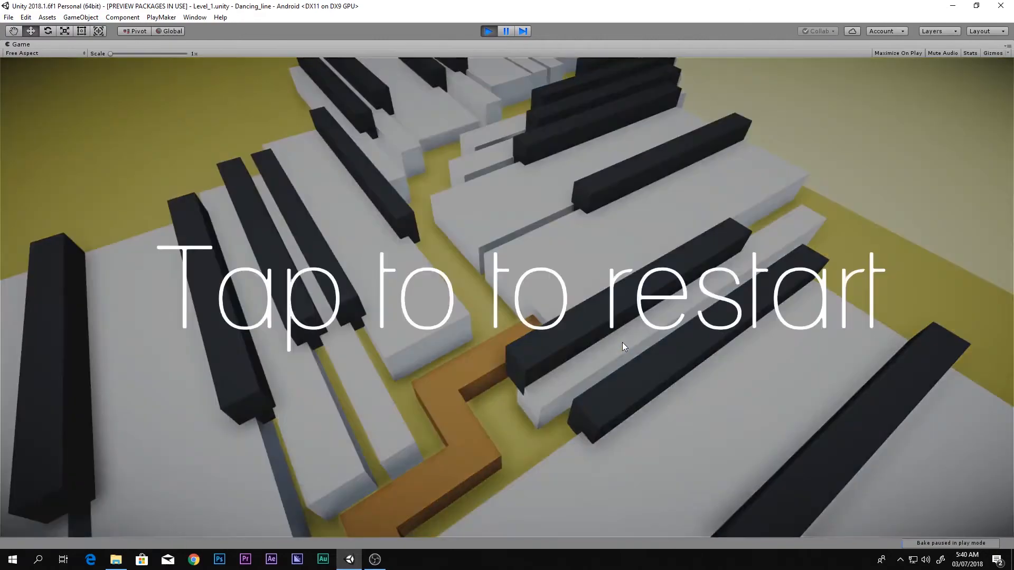
{"action": "left_click", "coordinate": [622, 342]}
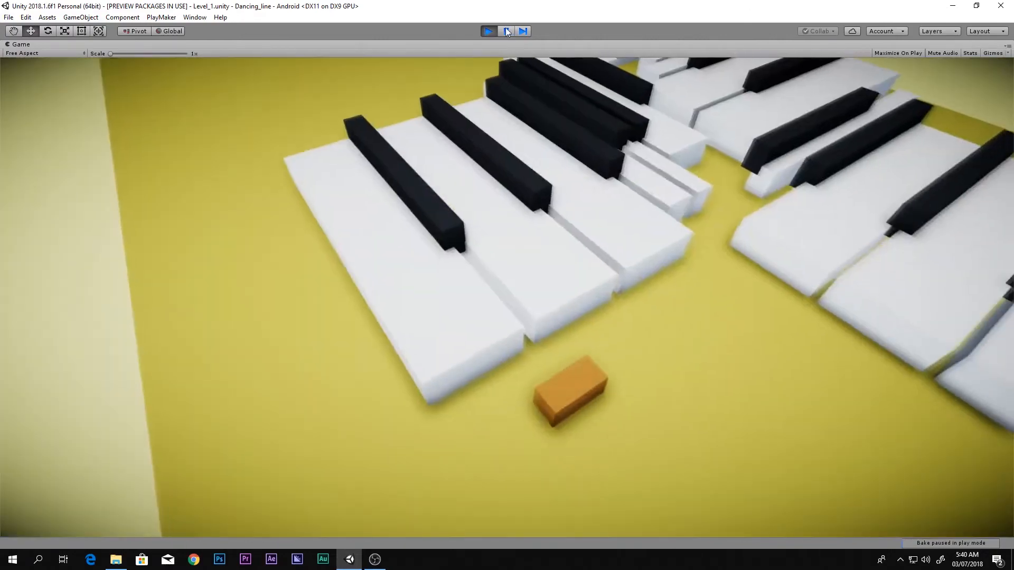
{"action": "left_click", "coordinate": [488, 31]}
Create a new scene containing only the default camera and directional light.
{"action": "left_click_drag", "start_coordinate": [580, 255], "coordinate": [510, 308], "text": "alt"}
{"action": "right_click", "coordinate": [321, 501]}
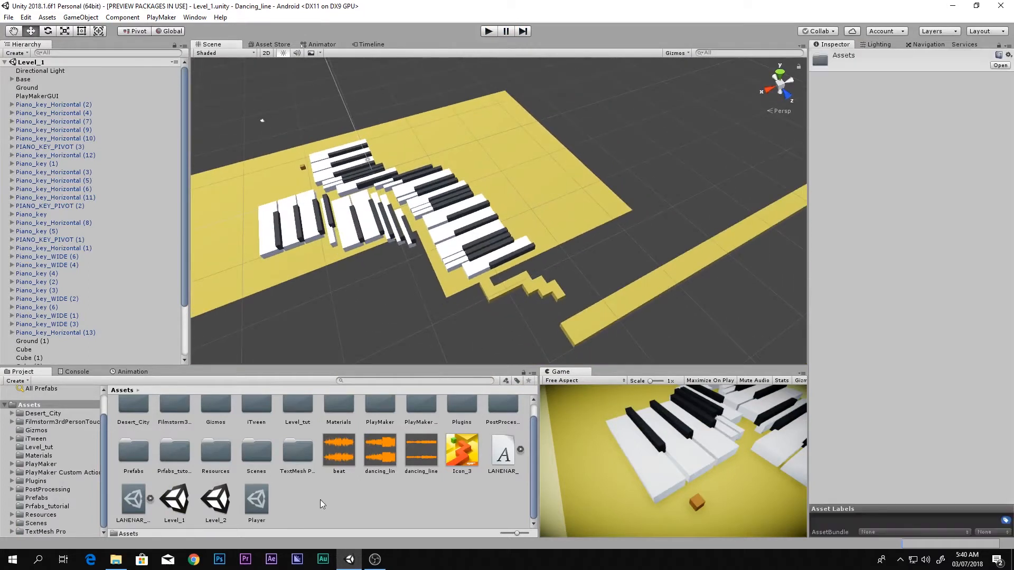
{"action": "left_click", "coordinate": [9, 17]}
{"action": "left_click", "coordinate": [24, 29]}
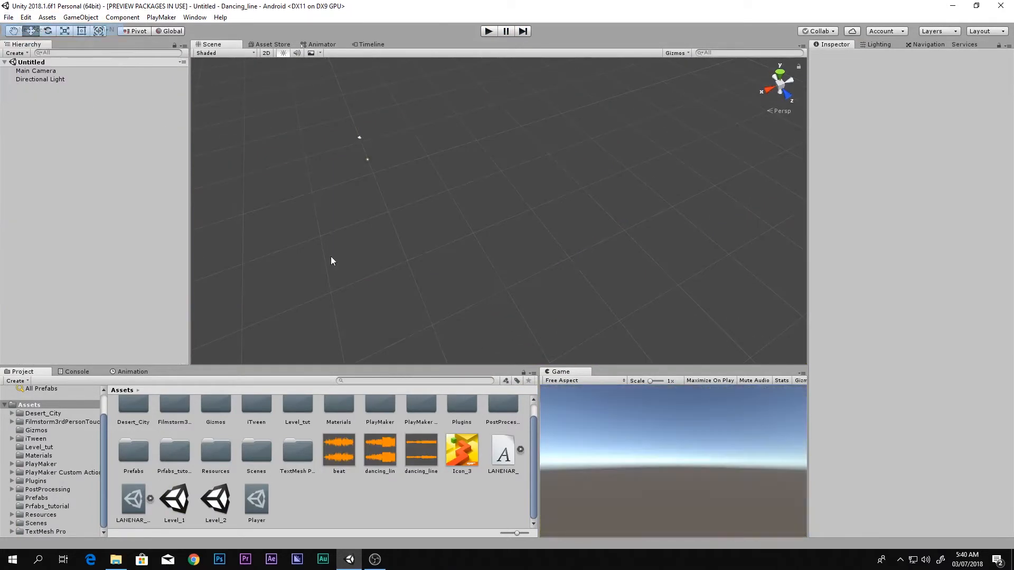
{"action": "left_click_drag", "start_coordinate": [198, 174], "coordinate": [365, 285], "text": "alt"}
{"action": "left_click", "coordinate": [79, 79]}
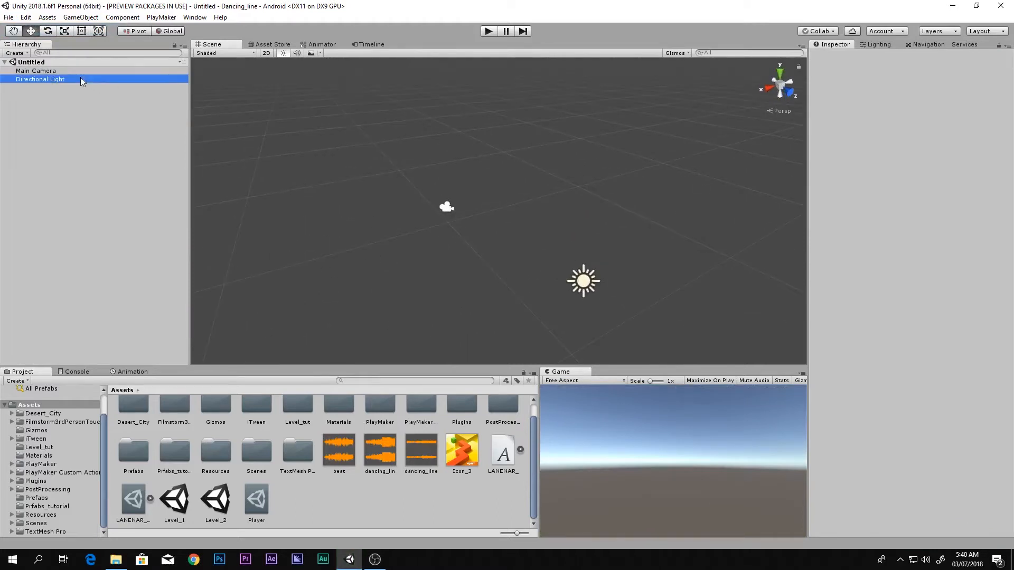
Add a 3D cube to the scene and name it Ground.
{"action": "left_click", "coordinate": [60, 103]}
{"action": "right_click", "coordinate": [63, 105]}
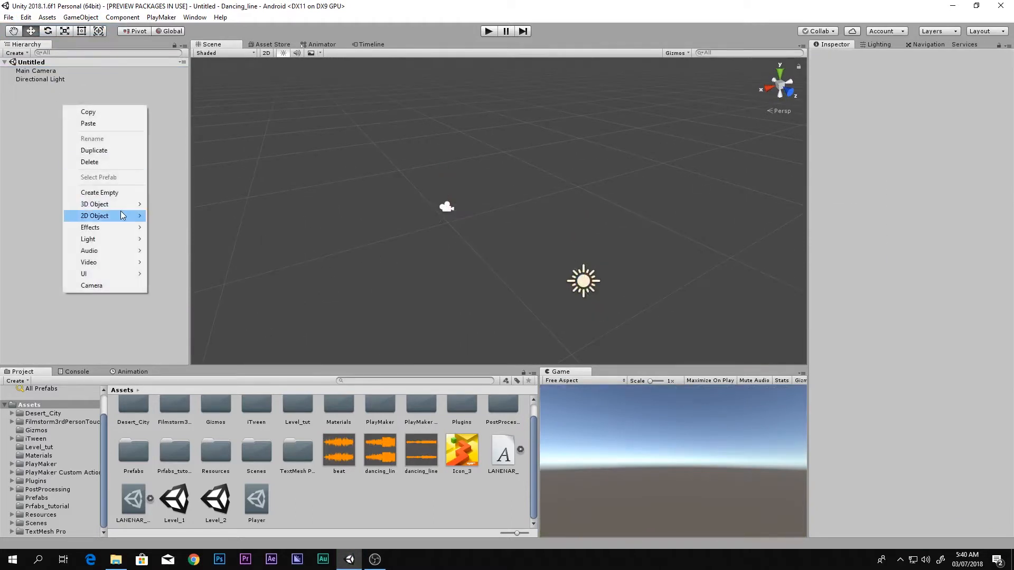
{"action": "mouse_move", "coordinate": [127, 206]}
{"action": "left_click", "coordinate": [181, 208]}
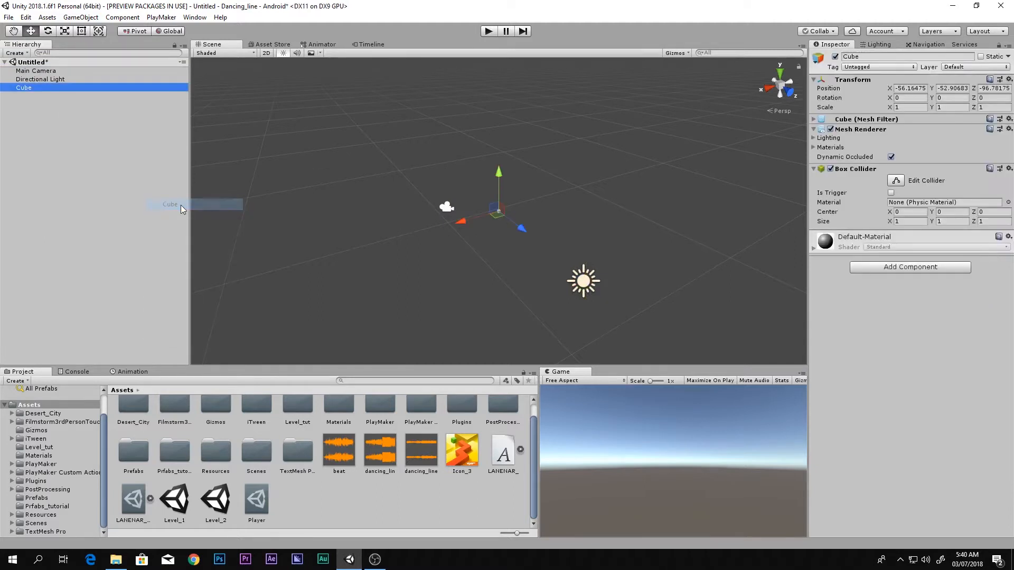
{"action": "left_click", "coordinate": [869, 56]}
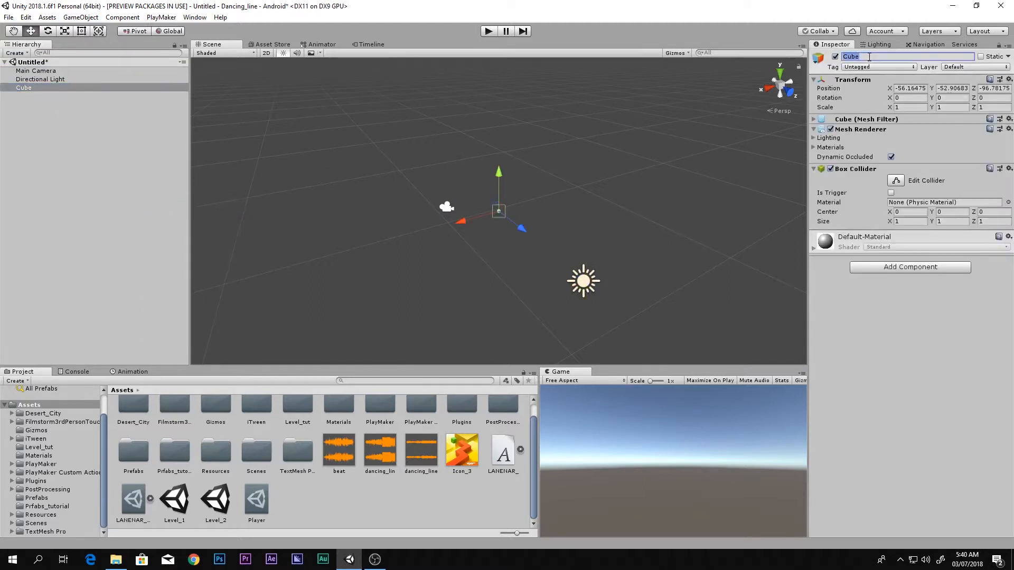
{"action": "type", "text": "Ground"}
{"action": "key", "text": "Return"}
Place the Ground cube at the world origin with its position set to 0, 0, 0.
{"action": "key", "text": "f"}
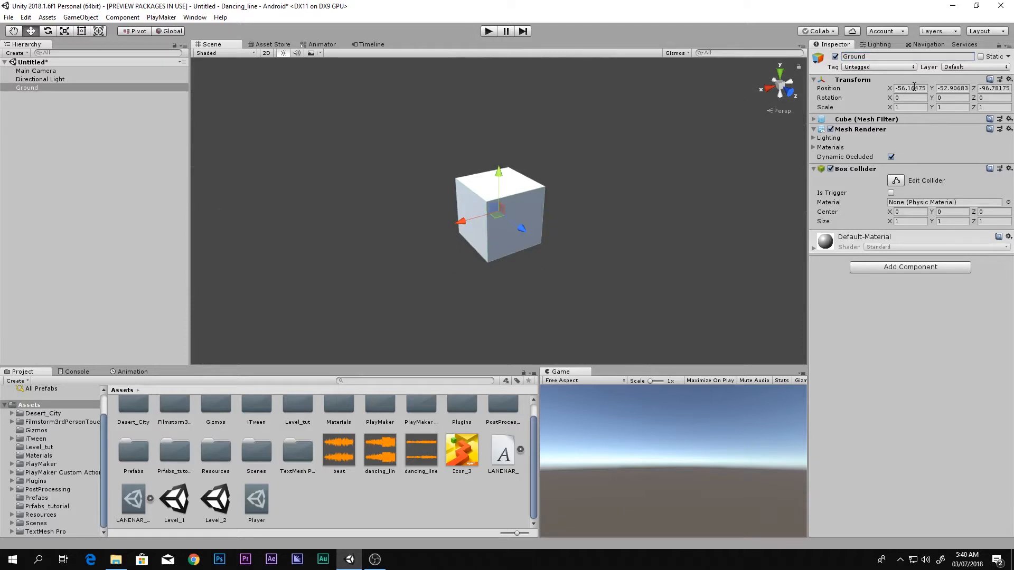
{"action": "left_click", "coordinate": [914, 88]}
{"action": "type", "text": "0"}
{"action": "key", "text": "Tab"}
{"action": "type", "text": "0"}
{"action": "key", "text": "Tab"}
{"action": "type", "text": "0"}
{"action": "middle_click_drag", "start_coordinate": [750, 151], "coordinate": [755, 137]}
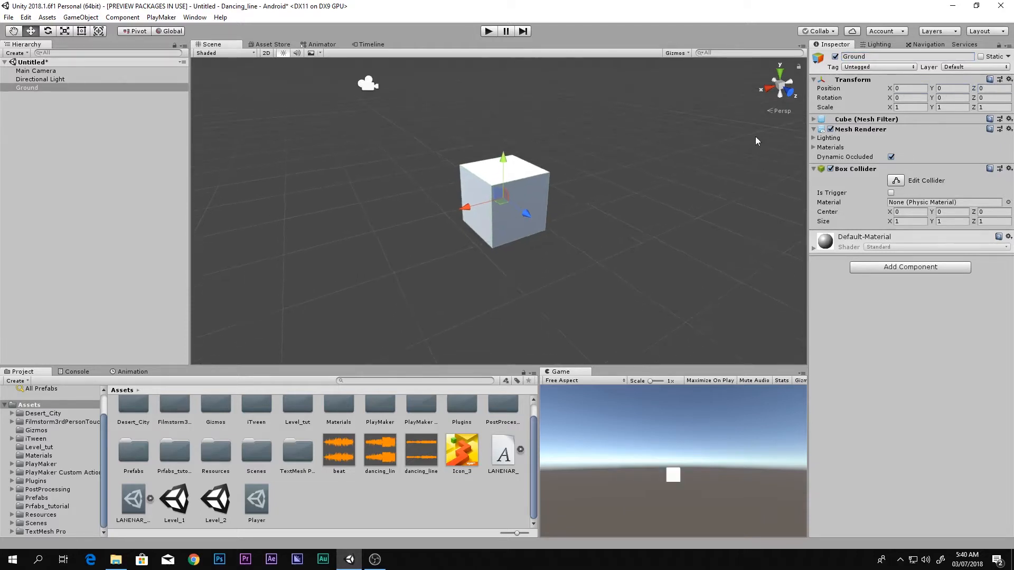
Flatten the Ground cube into a thin plate by scaling it vertically to about 0.085.
{"action": "scroll", "coordinate": [619, 169], "scroll_direction": "up", "scroll_amount": 3}
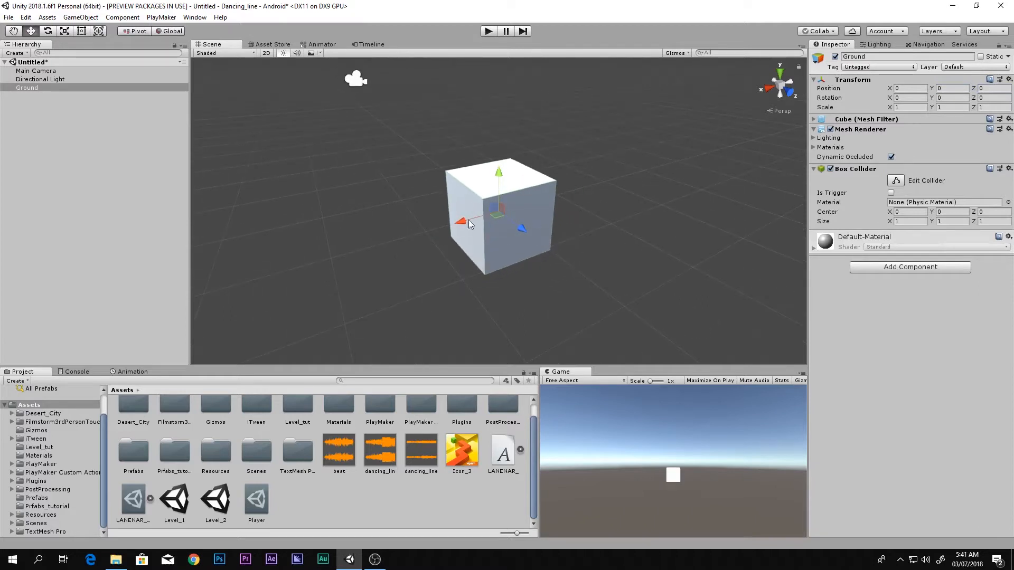
{"action": "scroll", "coordinate": [634, 184], "scroll_direction": "down", "scroll_amount": 3}
{"action": "key", "text": "r"}
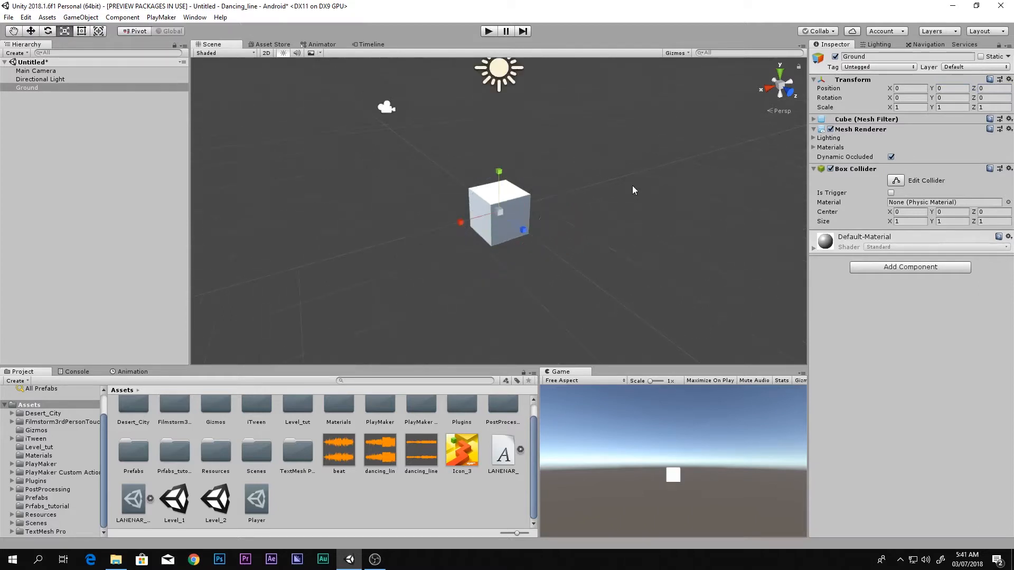
{"action": "left_click_drag", "start_coordinate": [498, 173], "coordinate": [508, 214]}
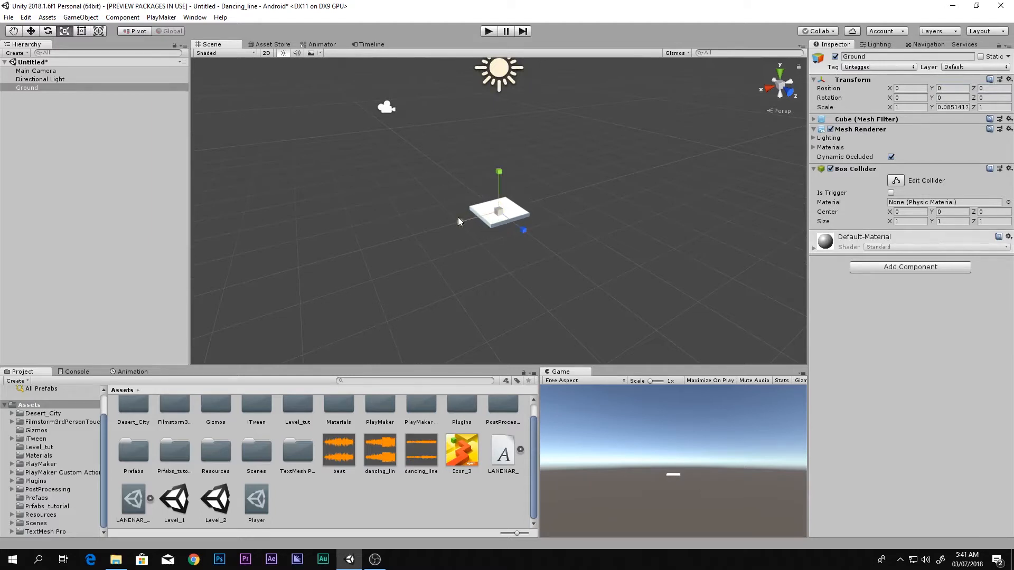
Stretch the Ground plate from one corner in the top view to a scale of about 7 in X and 6.2 in Z.
{"action": "left_click", "coordinate": [780, 76]}
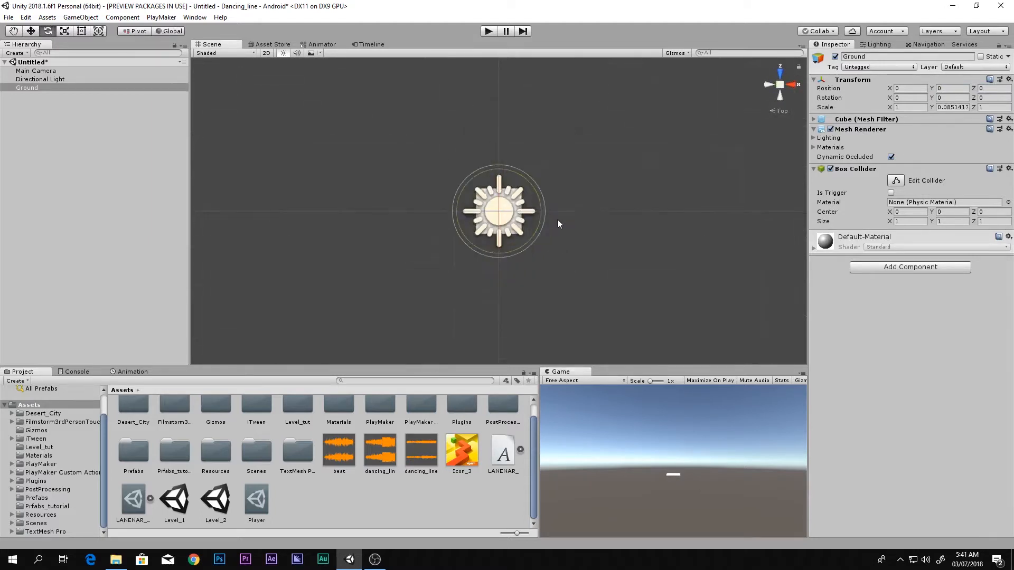
{"action": "key", "text": "t"}
{"action": "left_click_drag", "start_coordinate": [484, 197], "coordinate": [332, 67]}
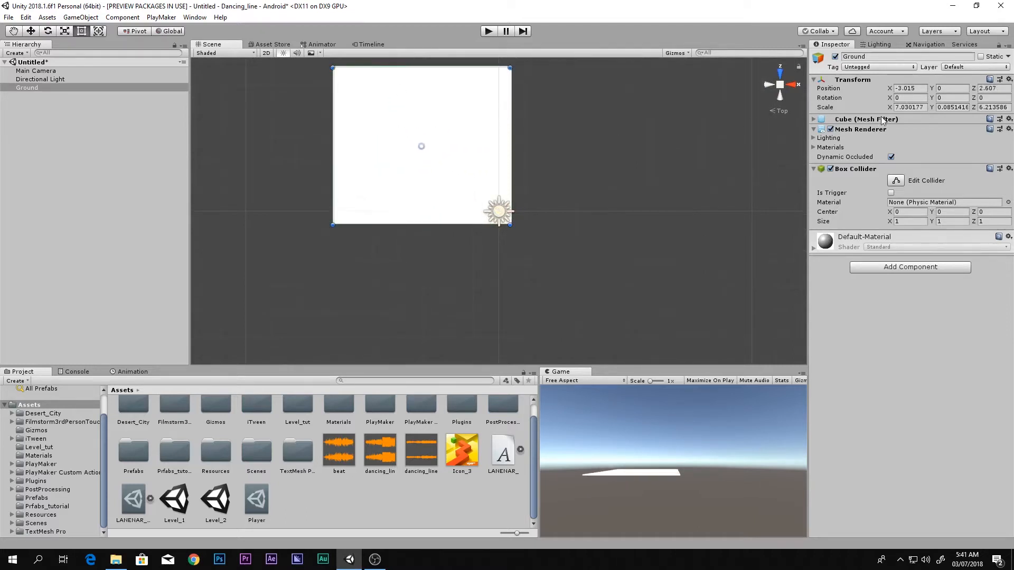
Make the Ground plate square by setting its X and Z scale to 6.
{"action": "left_click", "coordinate": [919, 108]}
{"action": "type", "text": "6"}
{"action": "left_click", "coordinate": [995, 107]}
{"action": "type", "text": "6"}
{"action": "key", "text": "Return"}
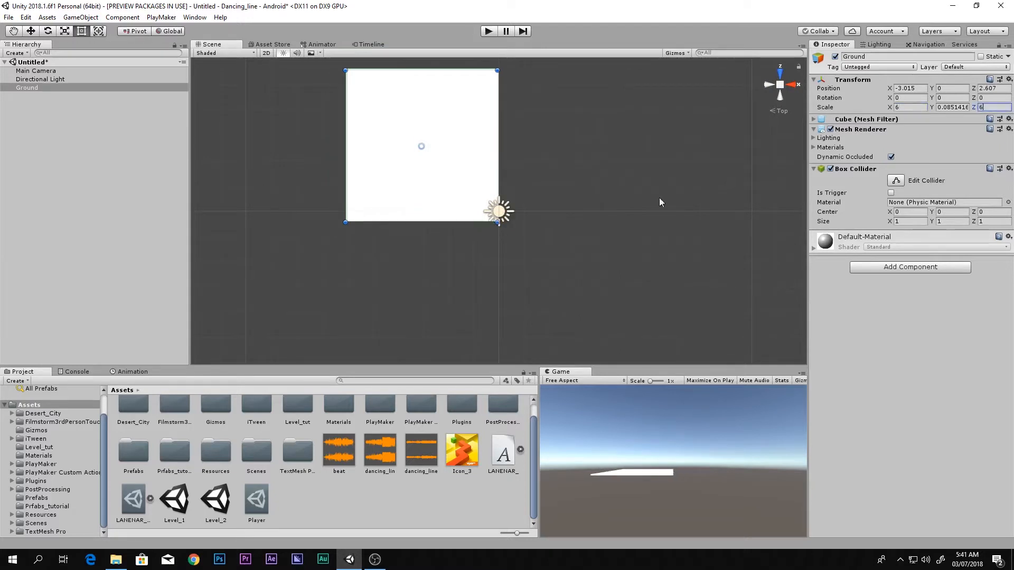
{"action": "key", "text": "f"}
Add a second cube to the scene as a separate object beside the Ground plate.
{"action": "left_click", "coordinate": [122, 140]}
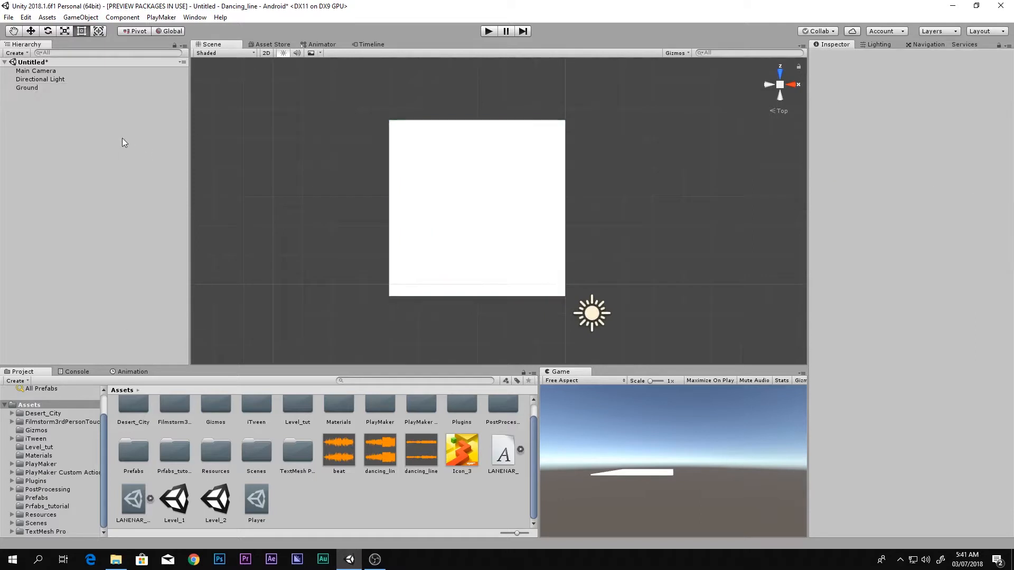
{"action": "right_click", "coordinate": [123, 140]}
{"action": "mouse_move", "coordinate": [182, 243]}
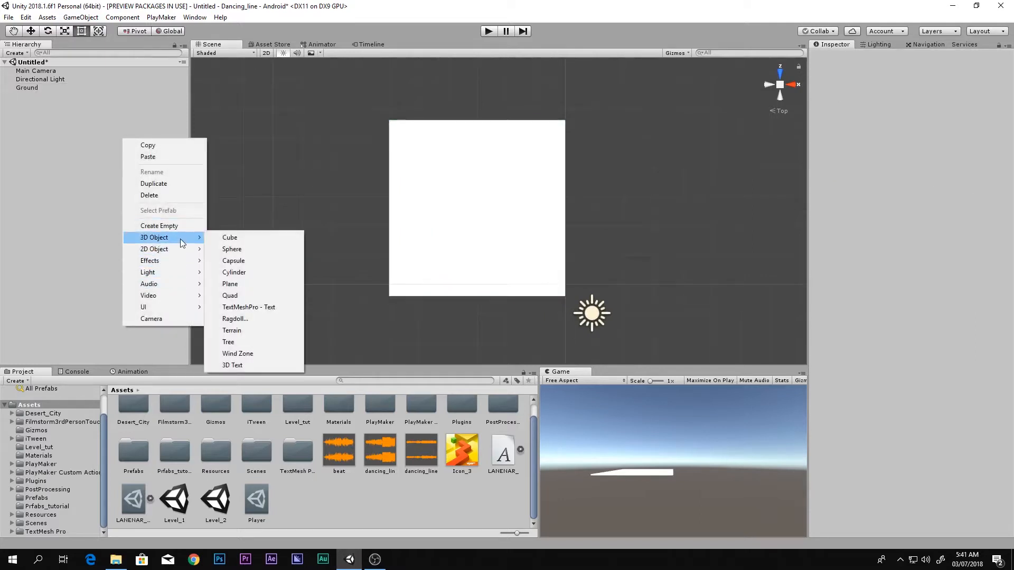
{"action": "left_click", "coordinate": [230, 238]}
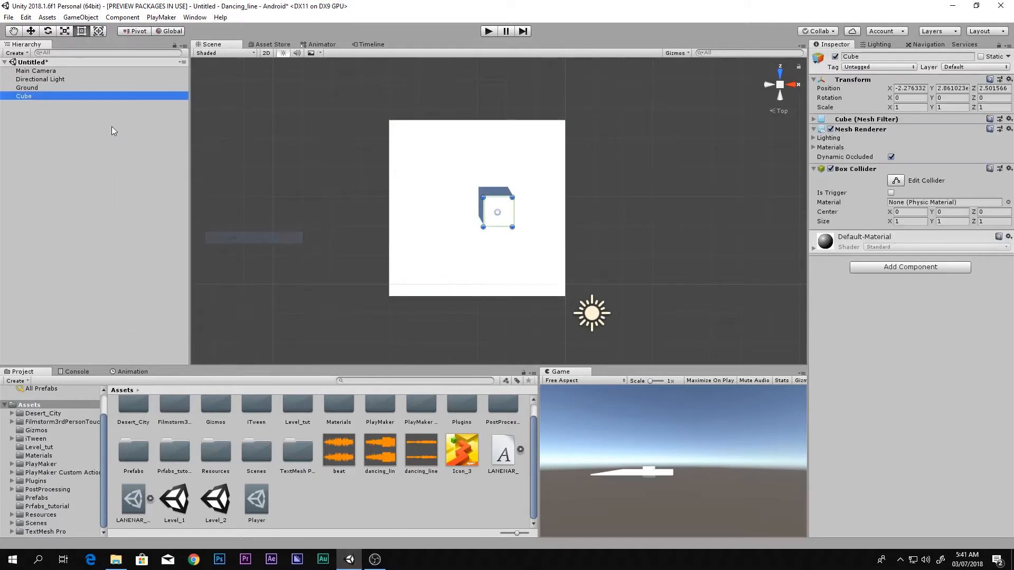
Place the new cube at the world origin with its position set to 0, 0, 0.
{"action": "double_click", "coordinate": [904, 88]}
{"action": "type", "text": "1"}
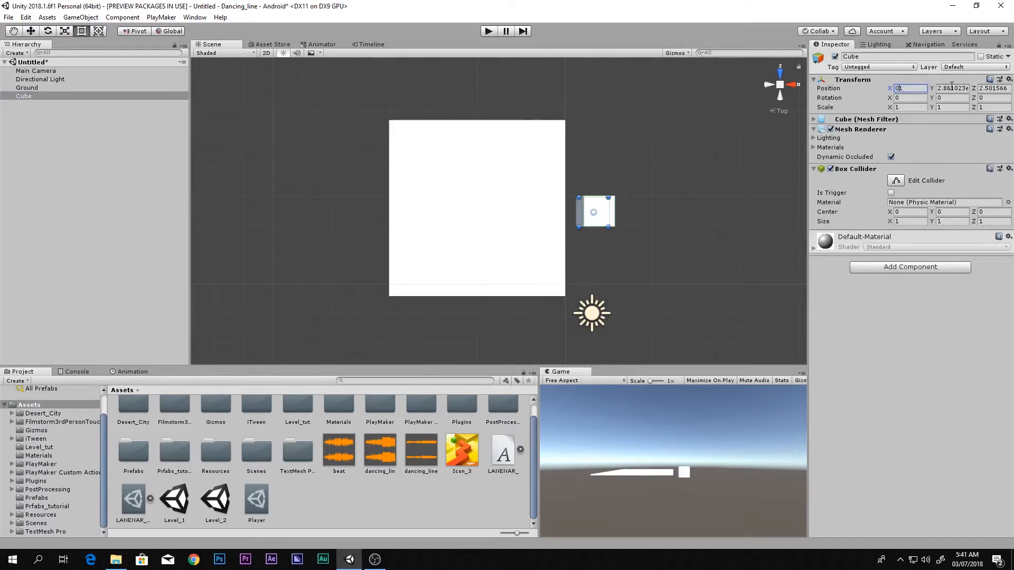
{"action": "left_click_drag", "start_coordinate": [905, 88], "coordinate": [860, 90]}
{"action": "type", "text": "0"}
{"action": "left_click", "coordinate": [965, 91]}
{"action": "type", "text": "0"}
{"action": "left_click", "coordinate": [986, 88]}
{"action": "type", "text": "0"}
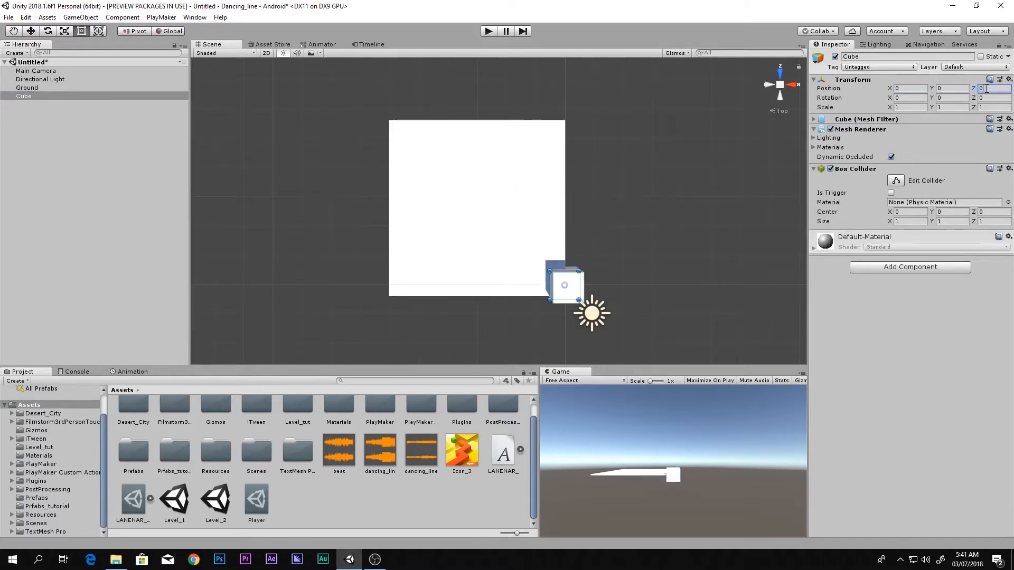
Move the cube onto the Ground plate's near corner, at a position of about -0.8, 0.61, 0.44.
{"action": "scroll", "coordinate": [634, 192], "scroll_direction": "up", "scroll_amount": 5}
{"action": "key", "text": "w"}
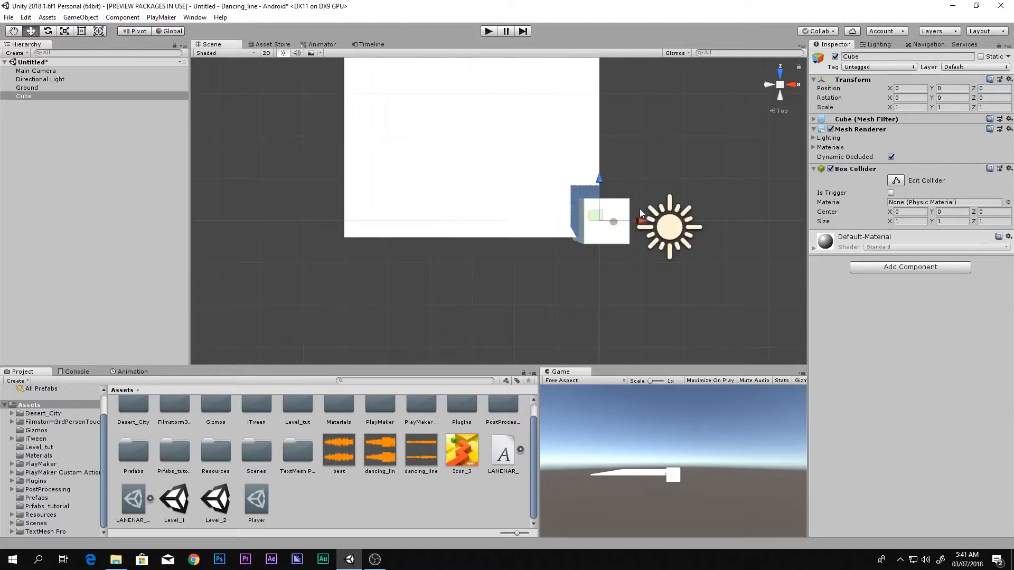
{"action": "left_click_drag", "start_coordinate": [602, 215], "coordinate": [571, 214]}
{"action": "key", "text": "ctrl+z"}
{"action": "left_click_drag", "start_coordinate": [640, 223], "coordinate": [606, 223]}
{"action": "left_click_drag", "start_coordinate": [566, 180], "coordinate": [566, 161]}
{"action": "left_click_drag", "start_coordinate": [690, 175], "coordinate": [493, 114], "text": "alt"}
{"action": "scroll", "coordinate": [492, 118], "scroll_direction": "down", "scroll_amount": 5}
{"action": "left_click_drag", "start_coordinate": [544, 258], "coordinate": [570, 214]}
Enlarge the Ground plate from its far corner in the top view to a scale of about 8.19 in X and 8.16 in Z.
{"action": "left_click", "coordinate": [779, 67]}
{"action": "key", "text": "t"}
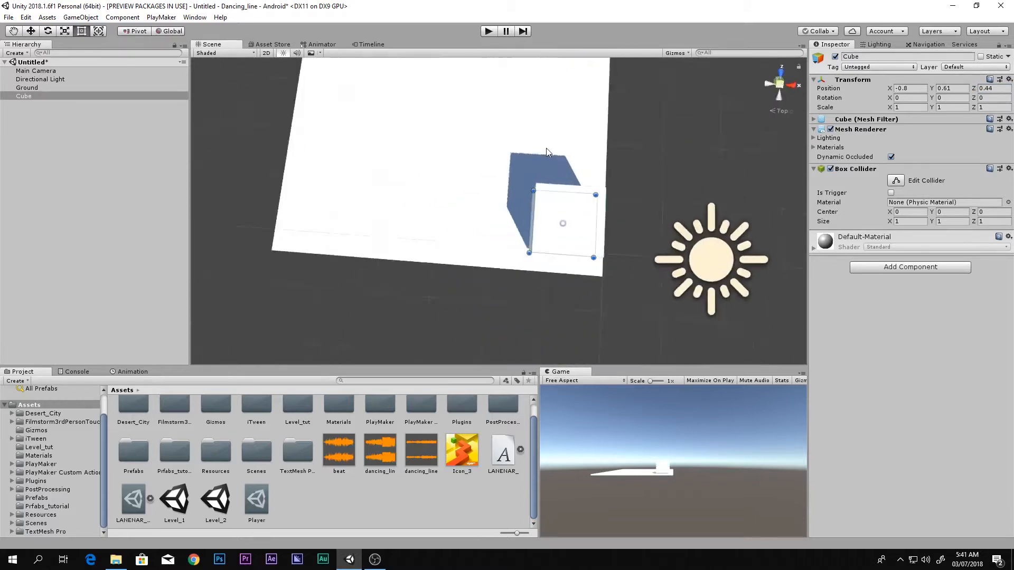
{"action": "left_click", "coordinate": [441, 164]}
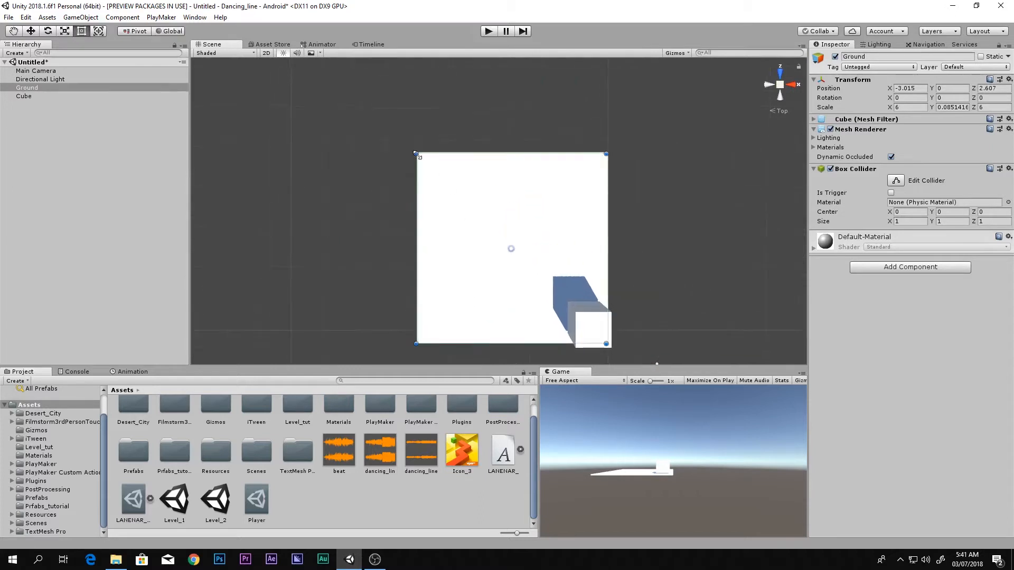
{"action": "left_click_drag", "start_coordinate": [418, 154], "coordinate": [347, 85]}
Examine the plate and the cube from an angled perspective and in the full-size Game view.
{"action": "scroll", "coordinate": [471, 197], "scroll_direction": "down", "scroll_amount": 4}
{"action": "middle_click_drag", "start_coordinate": [471, 197], "coordinate": [402, 124]}
{"action": "right_click_drag", "start_coordinate": [597, 274], "coordinate": [547, 199]}
{"action": "middle_click_drag", "start_coordinate": [547, 199], "coordinate": [521, 132]}
{"action": "scroll", "coordinate": [528, 158], "scroll_direction": "up", "scroll_amount": 3}
{"action": "key", "text": "shift+space"}
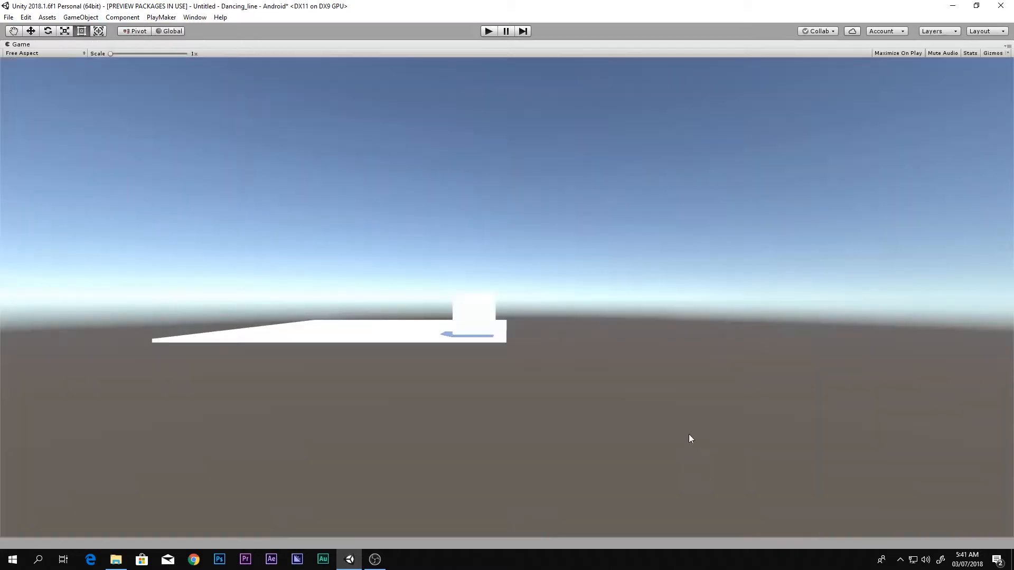
{"action": "key", "text": "shift+space"}
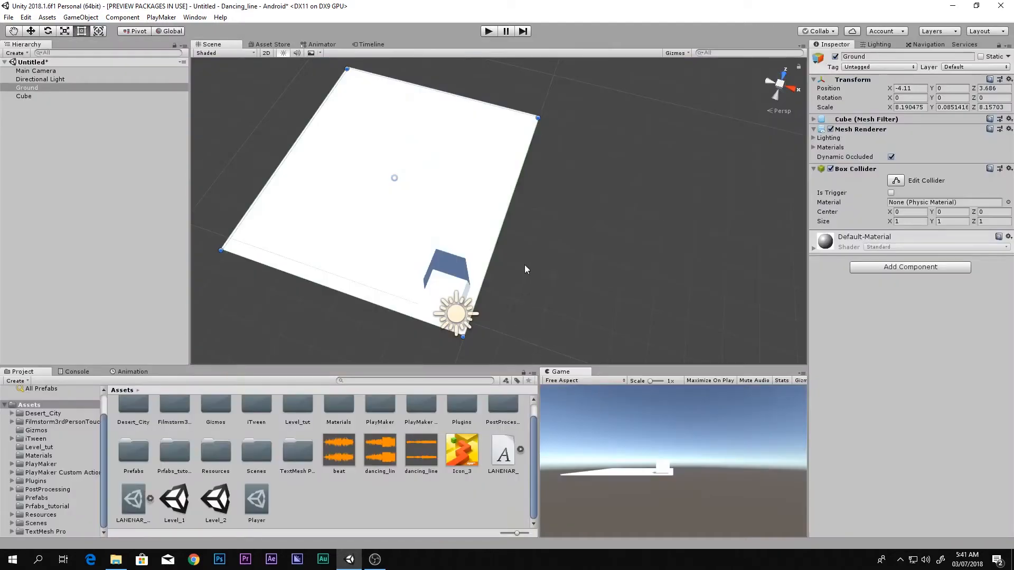
{"action": "scroll", "coordinate": [528, 254], "scroll_direction": "up", "scroll_amount": 2}
Open the project's Materials folder and inspect the Player_1 material.
{"action": "scroll", "coordinate": [378, 477], "scroll_direction": "up", "scroll_amount": 1}
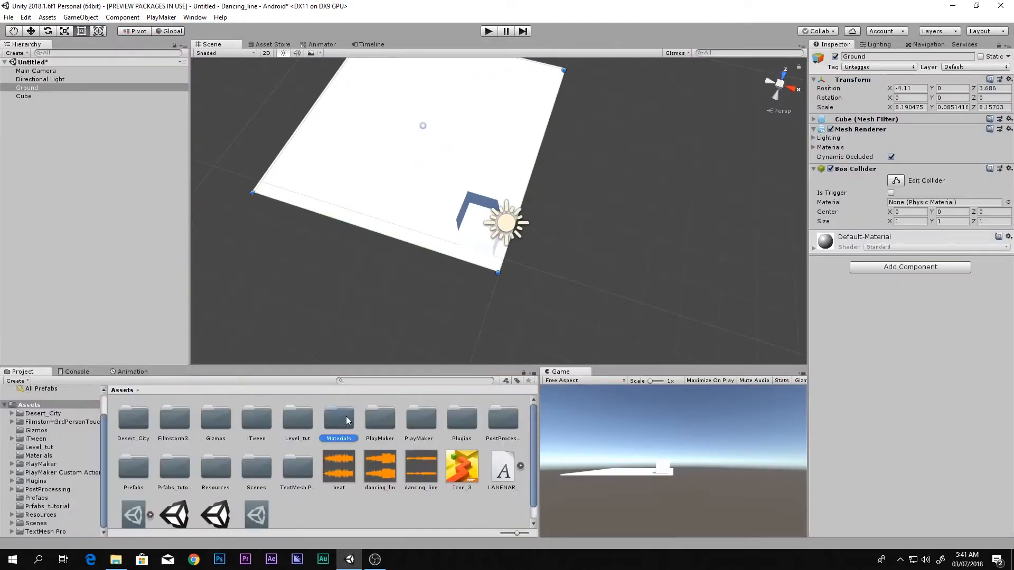
{"action": "double_click", "coordinate": [346, 417]}
{"action": "left_click", "coordinate": [330, 462]}
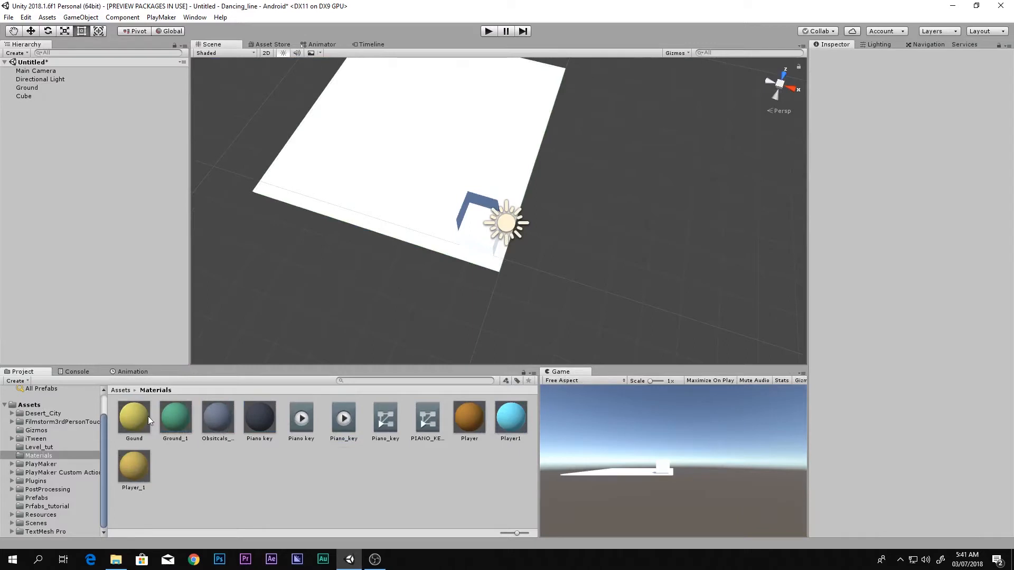
{"action": "left_click", "coordinate": [124, 467]}
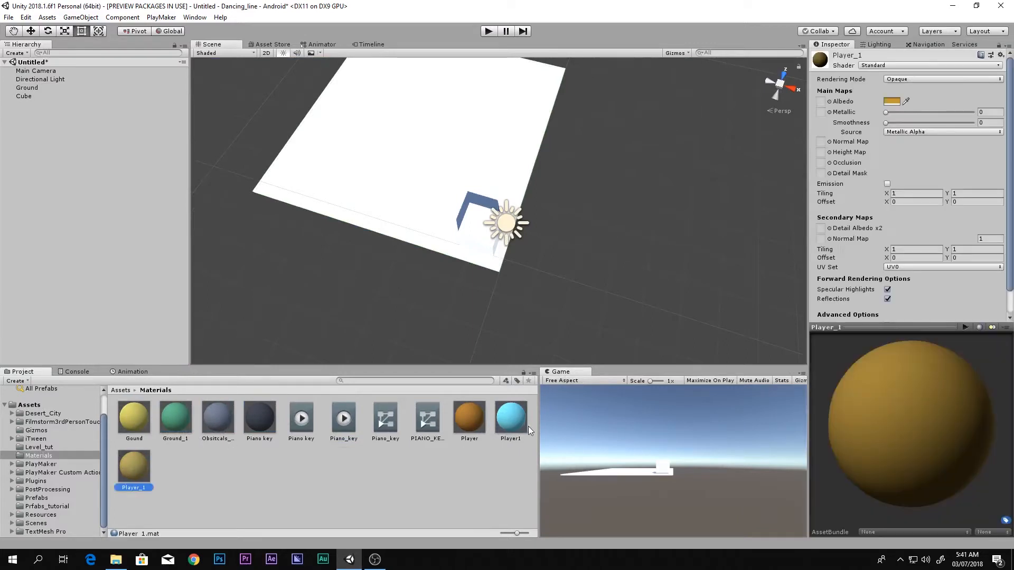
{"action": "left_click", "coordinate": [328, 500]}
Create a trial material named Player in the Materials folder and delete it again.
{"action": "right_click", "coordinate": [240, 463]}
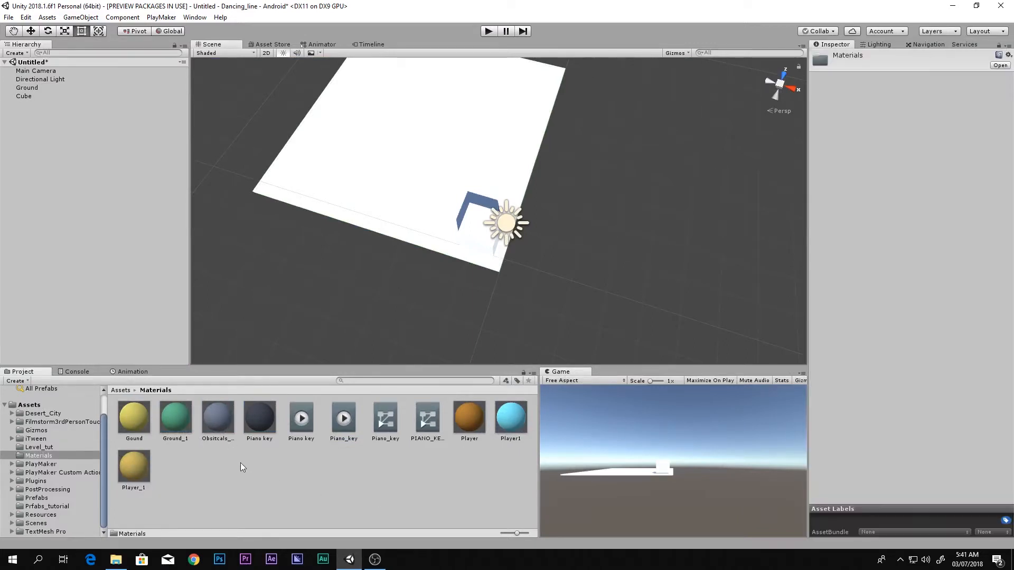
{"action": "mouse_move", "coordinate": [281, 242]}
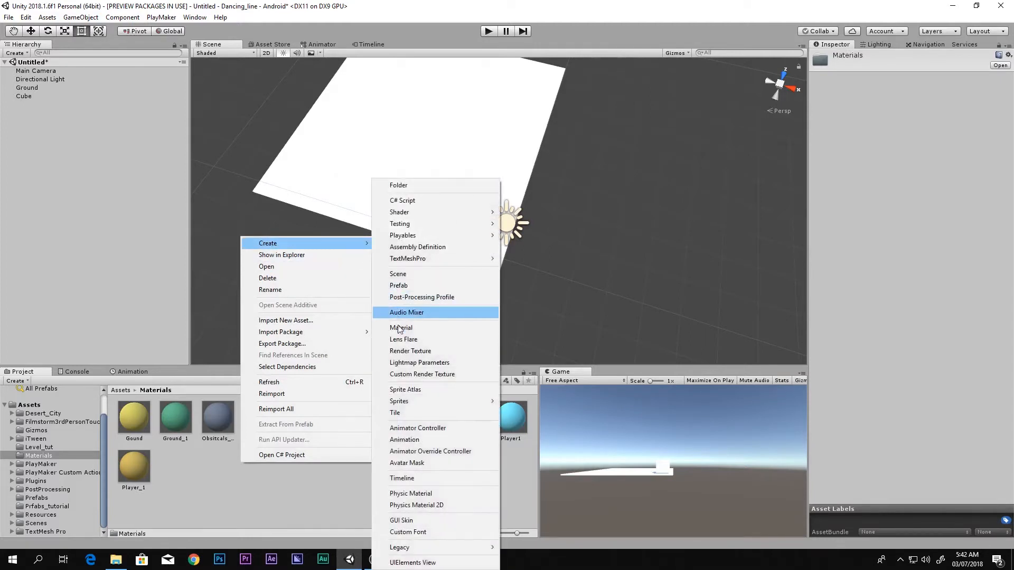
{"action": "left_click", "coordinate": [401, 328]}
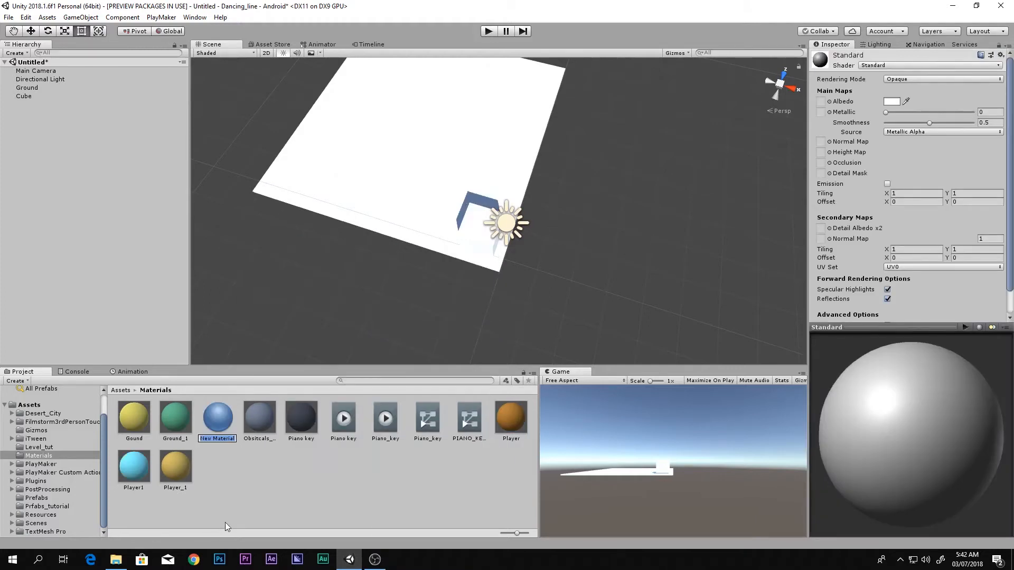
{"action": "type", "text": "Player"}
{"action": "key", "text": "Return"}
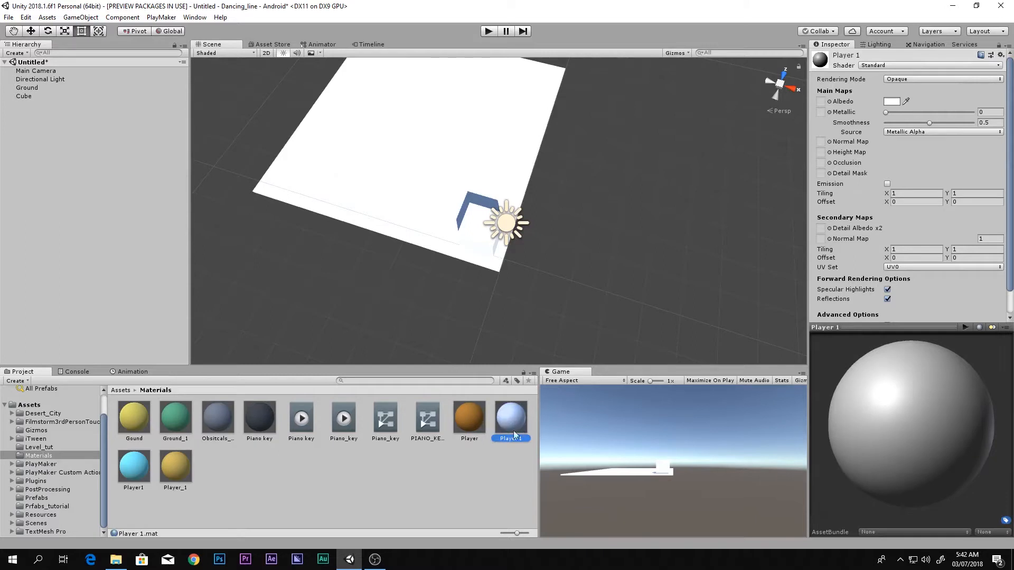
{"action": "key", "text": "Delete"}
{"action": "key", "text": "Return"}
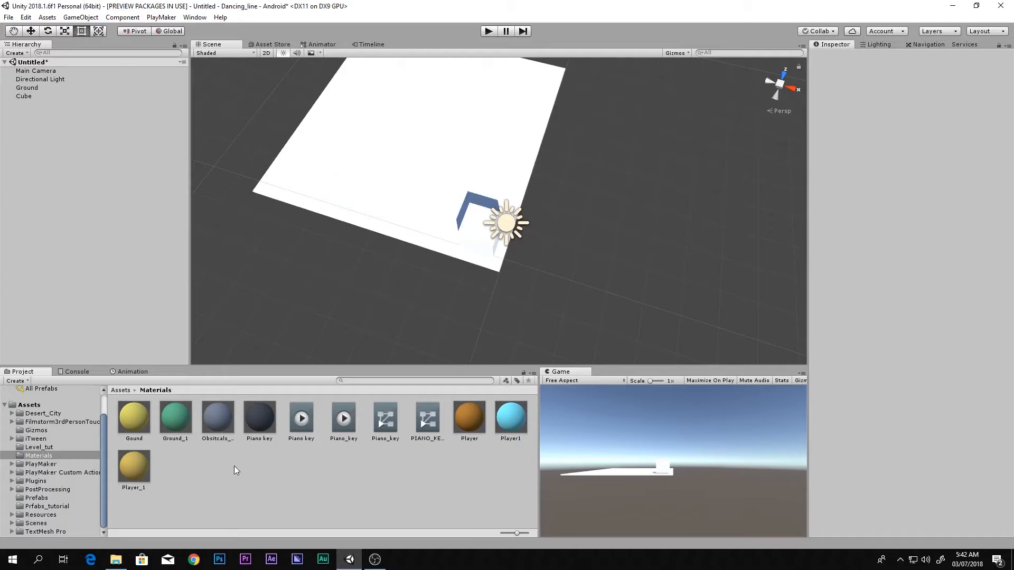
Delete the existing Player1 and Player_1 materials from the Materials folder.
{"action": "right_click", "coordinate": [264, 455]}
{"action": "left_click", "coordinate": [285, 483]}
{"action": "right_click", "coordinate": [286, 483]}
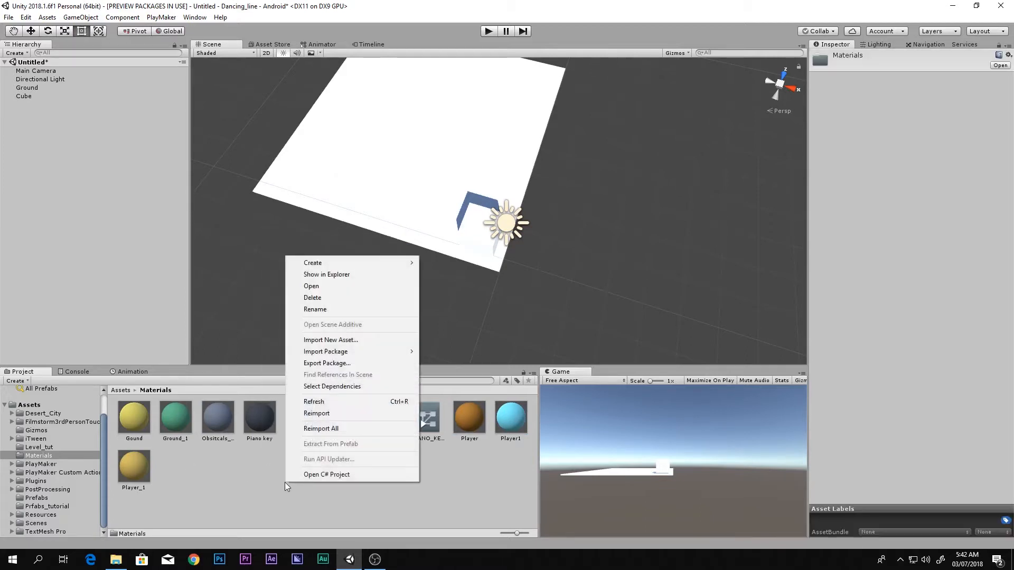
{"action": "left_click", "coordinate": [285, 483]}
{"action": "left_click", "coordinate": [514, 417]}
{"action": "key", "text": "Delete"}
{"action": "key", "text": "Return"}
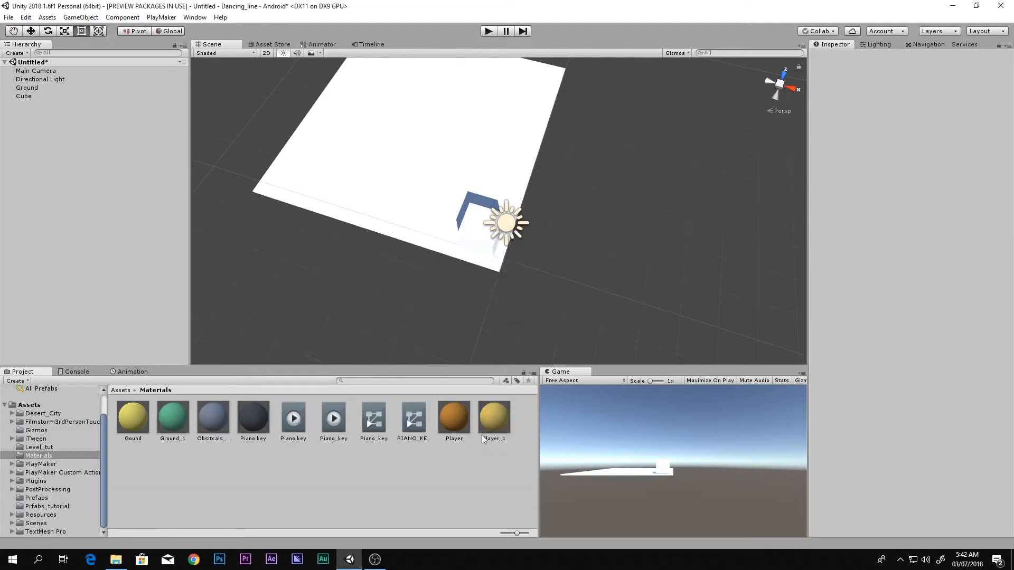
{"action": "left_click", "coordinate": [484, 427]}
{"action": "key", "text": "Delete"}
{"action": "key", "text": "Return"}
Create a new material in the Materials folder and assign it to the cube.
{"action": "left_click", "coordinate": [461, 421]}
{"action": "left_click", "coordinate": [239, 448]}
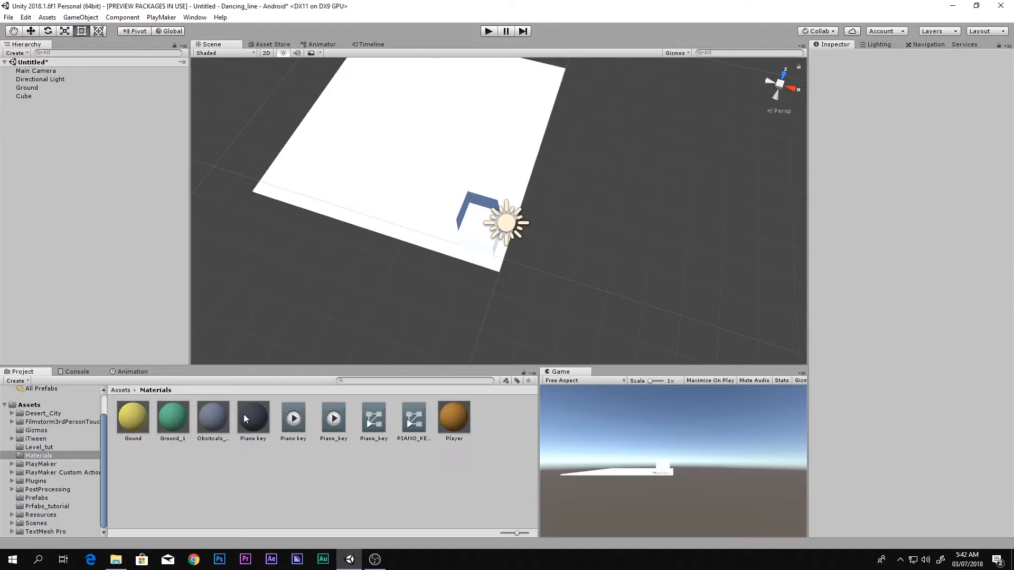
{"action": "right_click", "coordinate": [276, 487]}
{"action": "mouse_move", "coordinate": [350, 270]}
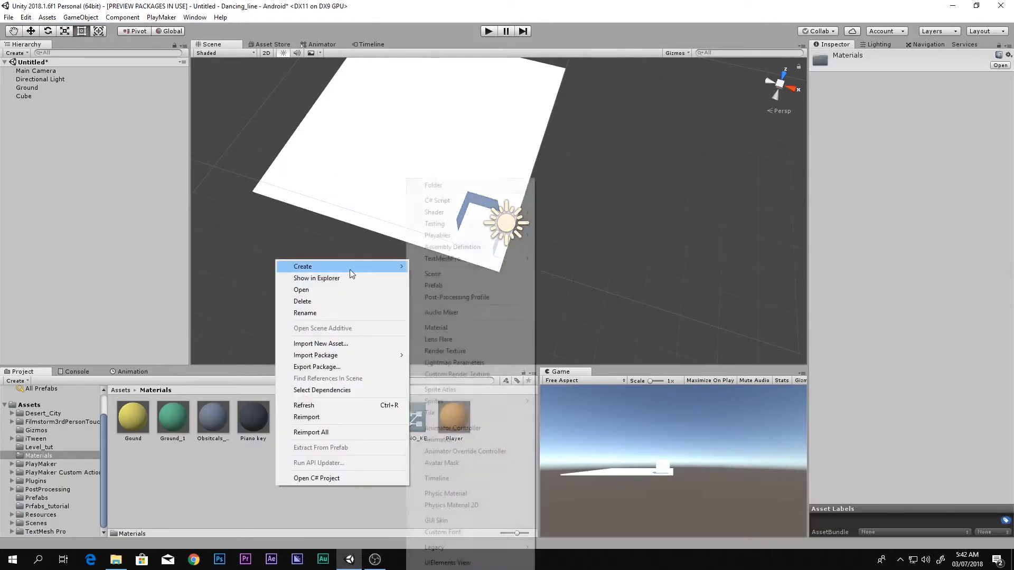
{"action": "left_click", "coordinate": [422, 327]}
{"action": "left_click", "coordinate": [215, 436]}
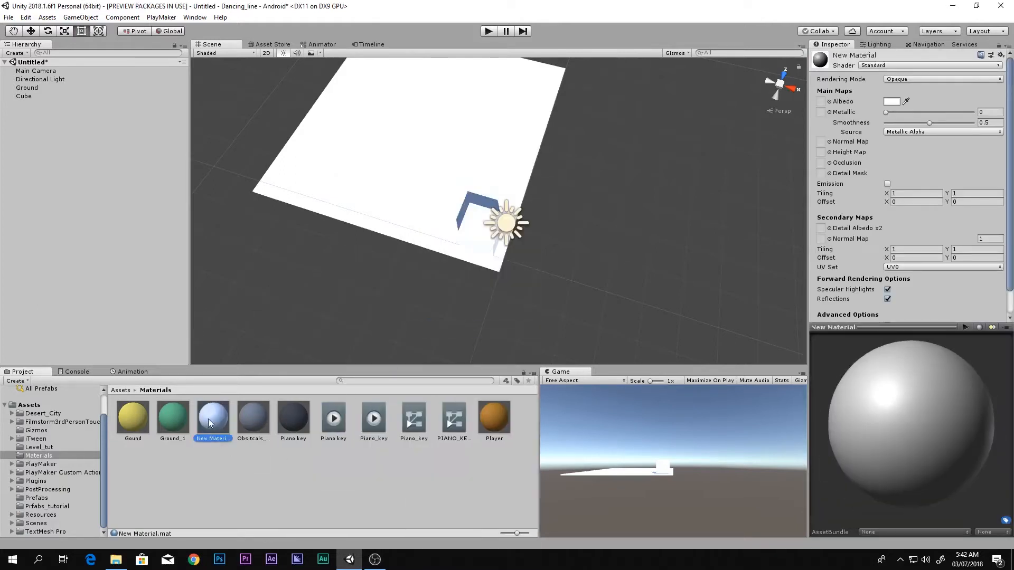
Set the new material's albedo colour to bright red, FF0F00.
{"action": "left_click", "coordinate": [892, 101]}
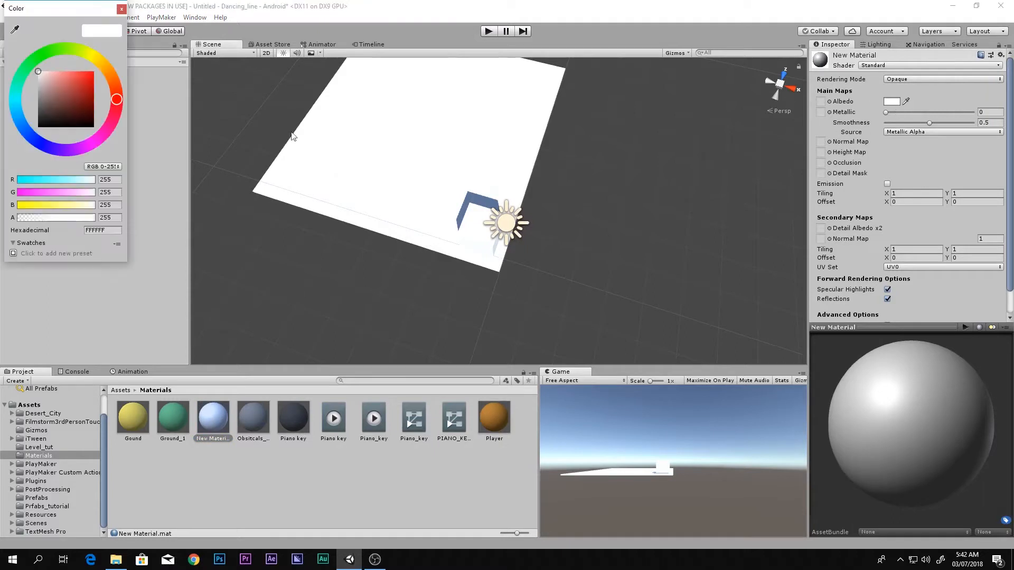
{"action": "left_click_drag", "start_coordinate": [80, 86], "coordinate": [98, 69]}
{"action": "mouse_move", "coordinate": [117, 96]}
{"action": "left_mouse_down"}
{"action": "mouse_move", "coordinate": [115, 86]}
{"action": "mouse_move", "coordinate": [117, 96]}
{"action": "left_mouse_up"}
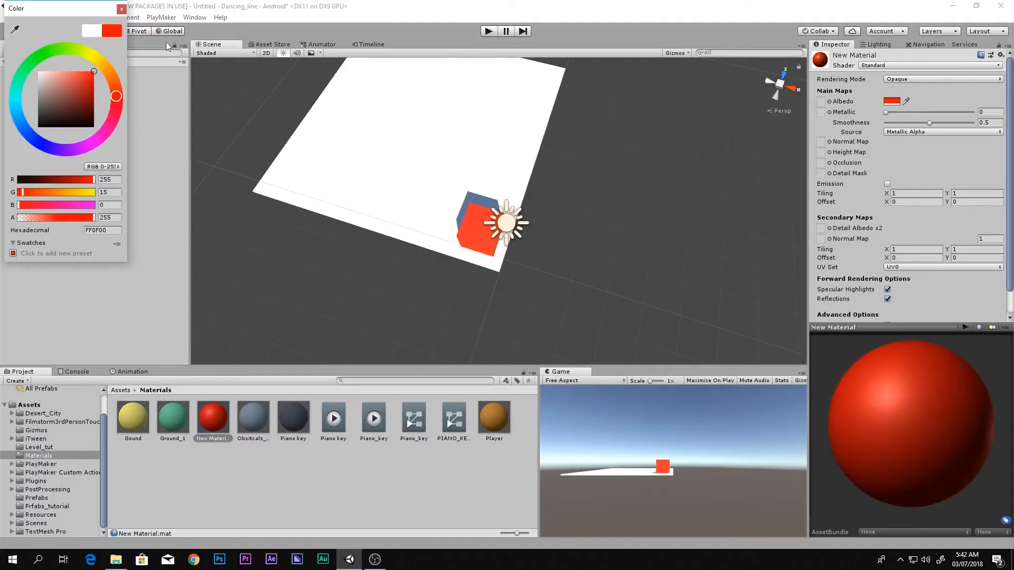
{"action": "left_click", "coordinate": [121, 9]}
Delete the red material and try the Player and Gound materials on the cube.
{"action": "left_click", "coordinate": [212, 416]}
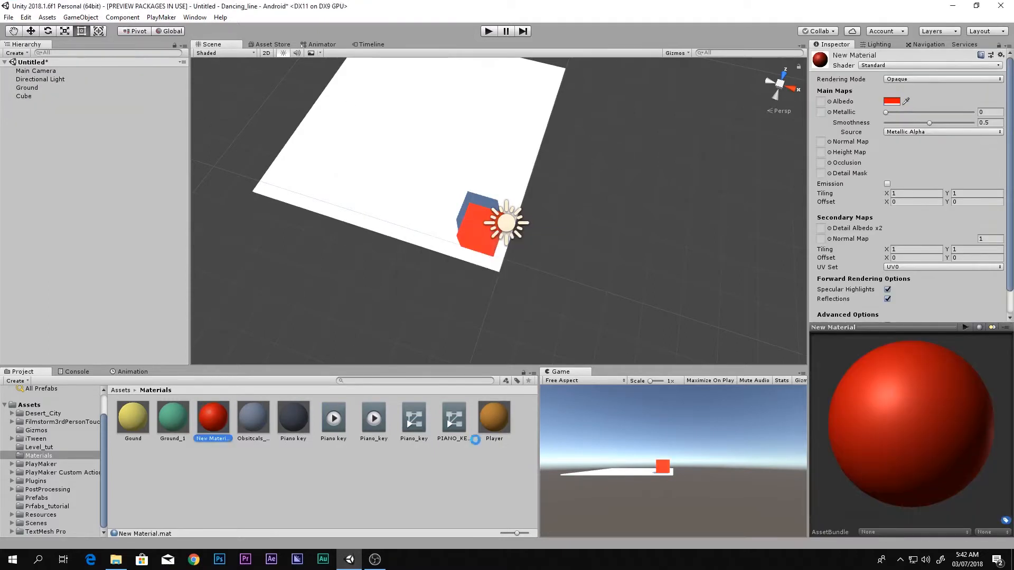
{"action": "left_click_drag", "start_coordinate": [454, 417], "coordinate": [476, 237]}
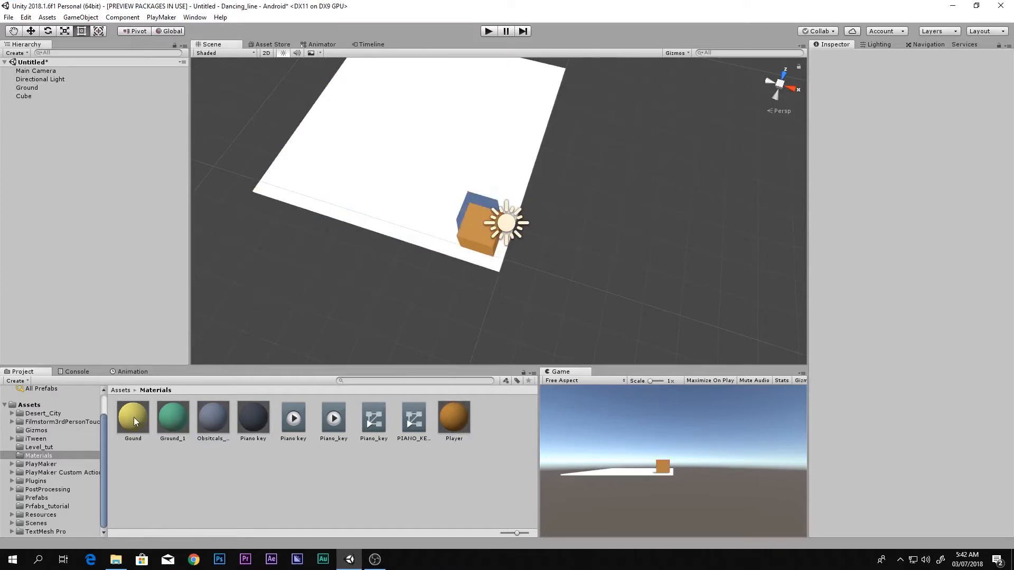
{"action": "left_click_drag", "start_coordinate": [340, 301], "coordinate": [485, 248]}
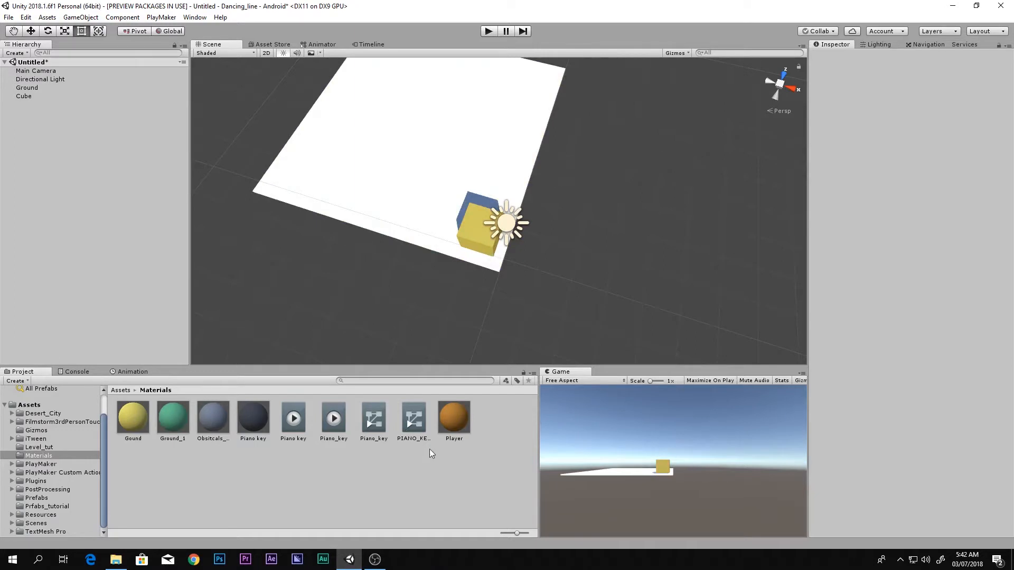
Duplicate the Player material and apply the copy to the cube.
{"action": "left_click", "coordinate": [459, 425]}
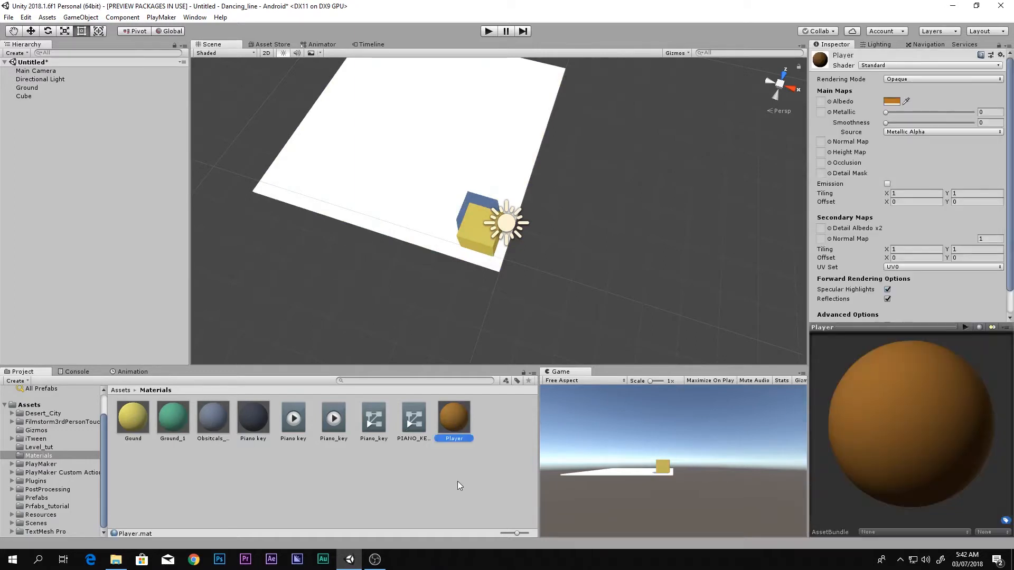
{"action": "key", "text": "ctrl+d"}
{"action": "left_click_drag", "start_coordinate": [493, 435], "coordinate": [479, 242]}
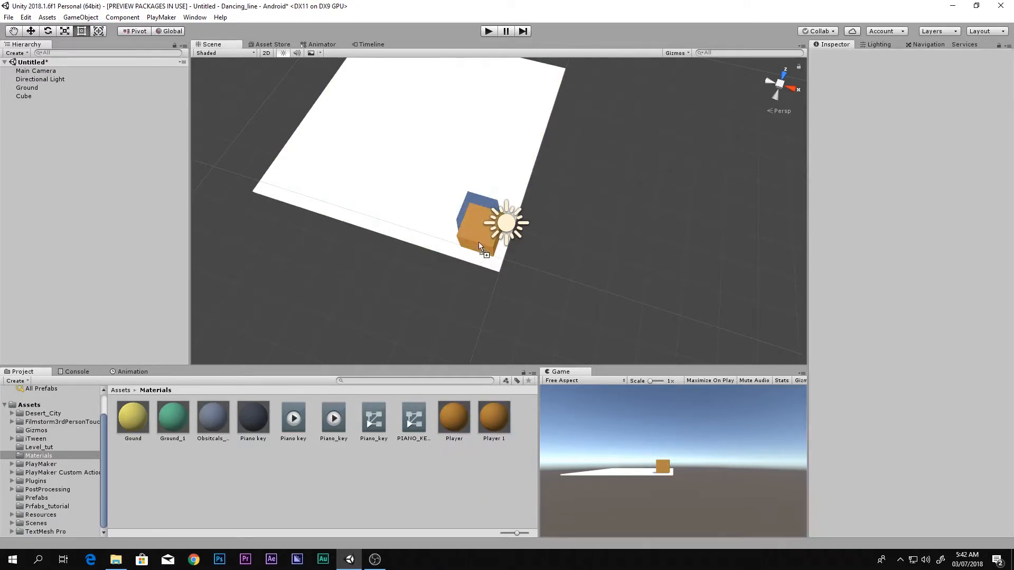
Set the Player 1 material's albedo to a golden yellow, D9A63B.
{"action": "left_click", "coordinate": [499, 415]}
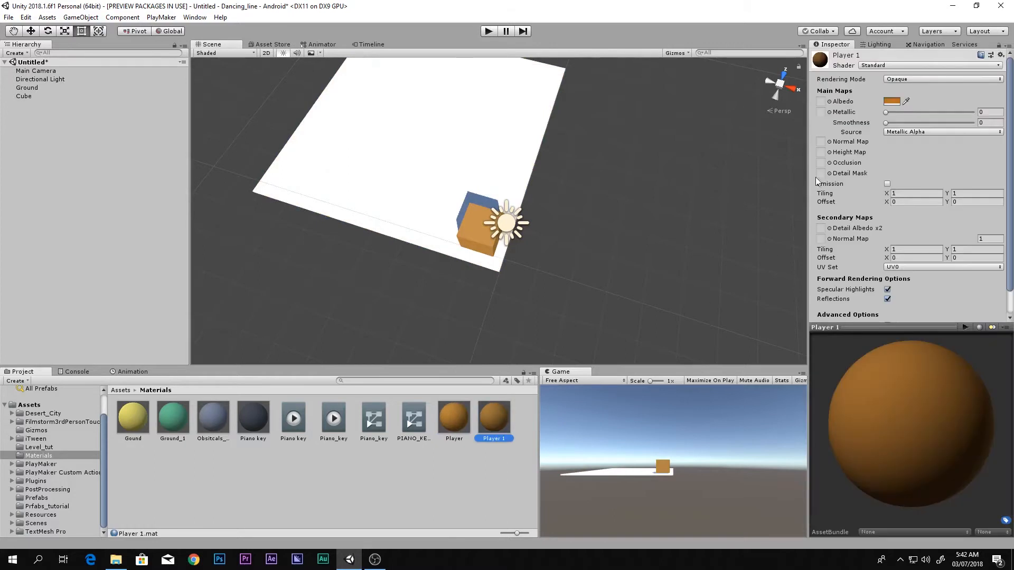
{"action": "left_click", "coordinate": [890, 101]}
{"action": "left_click_drag", "start_coordinate": [114, 73], "coordinate": [78, 80]}
{"action": "left_click", "coordinate": [79, 84]}
{"action": "left_click", "coordinate": [107, 65]}
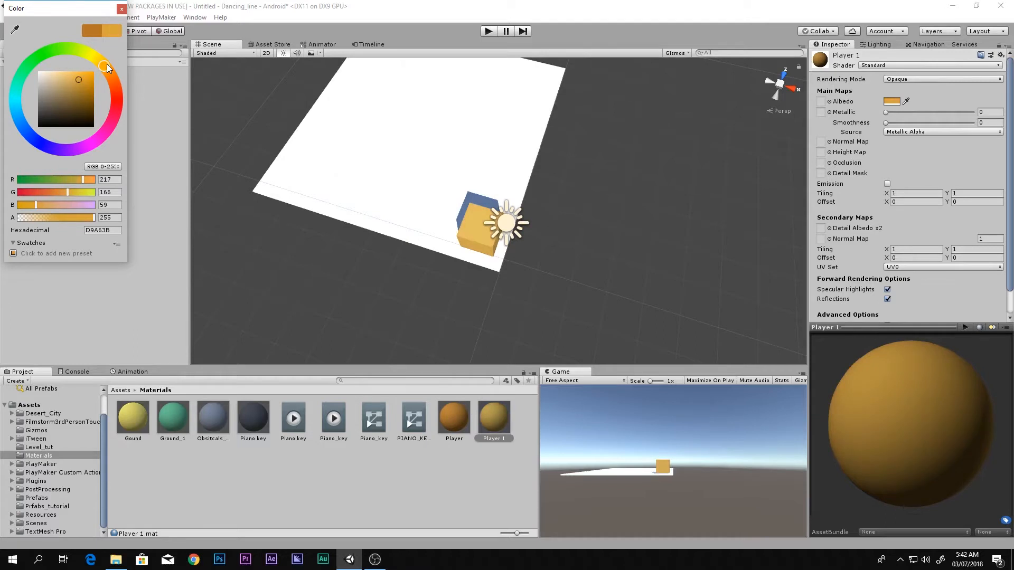
Mute the Player 1 material's albedo to a sandy tan, C19E55.
{"action": "right_click", "coordinate": [423, 221]}
{"action": "key", "text": "w"}
{"action": "right_click_drag", "start_coordinate": [424, 222], "coordinate": [516, 278]}
{"action": "left_click", "coordinate": [493, 422]}
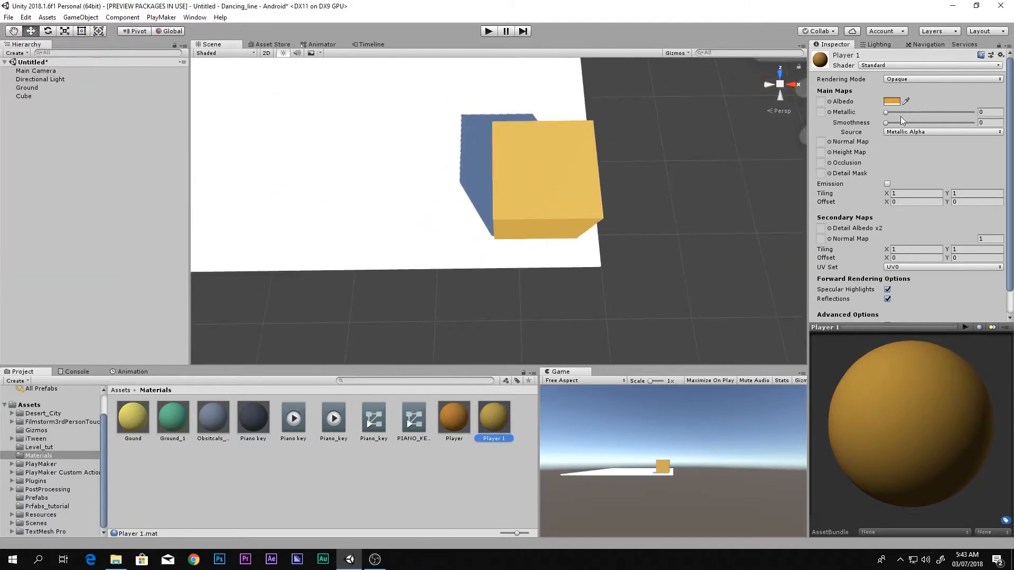
{"action": "left_click", "coordinate": [891, 101]}
{"action": "left_click_drag", "start_coordinate": [101, 66], "coordinate": [103, 62]}
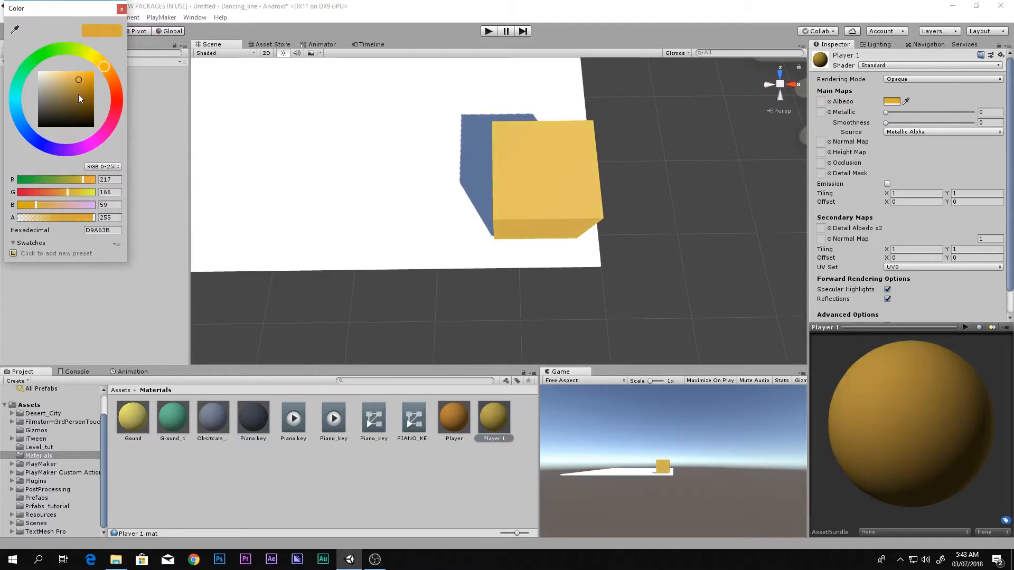
{"action": "mouse_move", "coordinate": [78, 94]}
{"action": "left_mouse_down"}
{"action": "mouse_move", "coordinate": [83, 87]}
{"action": "mouse_move", "coordinate": [69, 85]}
{"action": "left_mouse_up"}
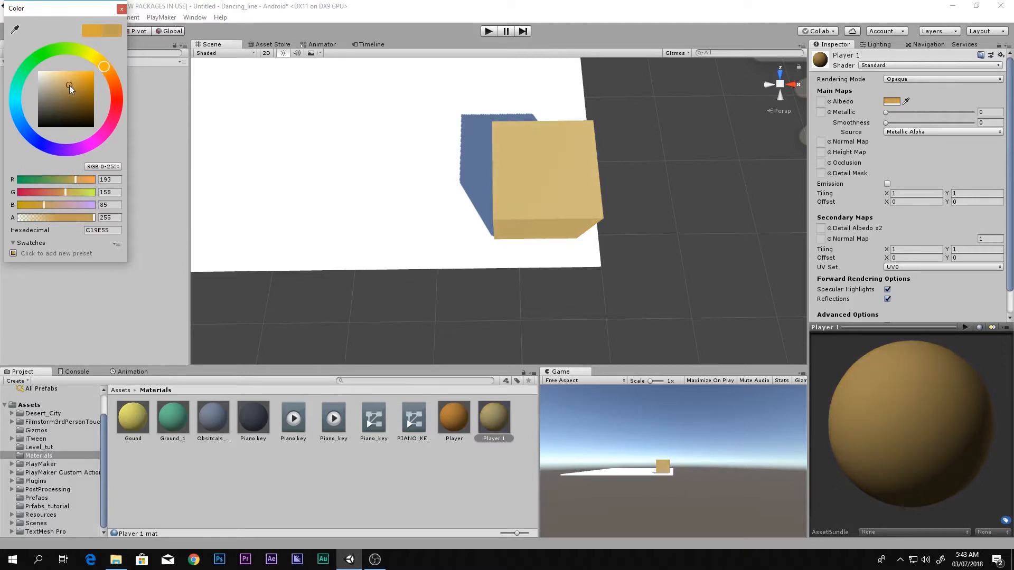
Set the Player 1 material's albedo to near-white, F6F6F6.
{"action": "left_click", "coordinate": [104, 66]}
{"action": "left_click", "coordinate": [81, 95]}
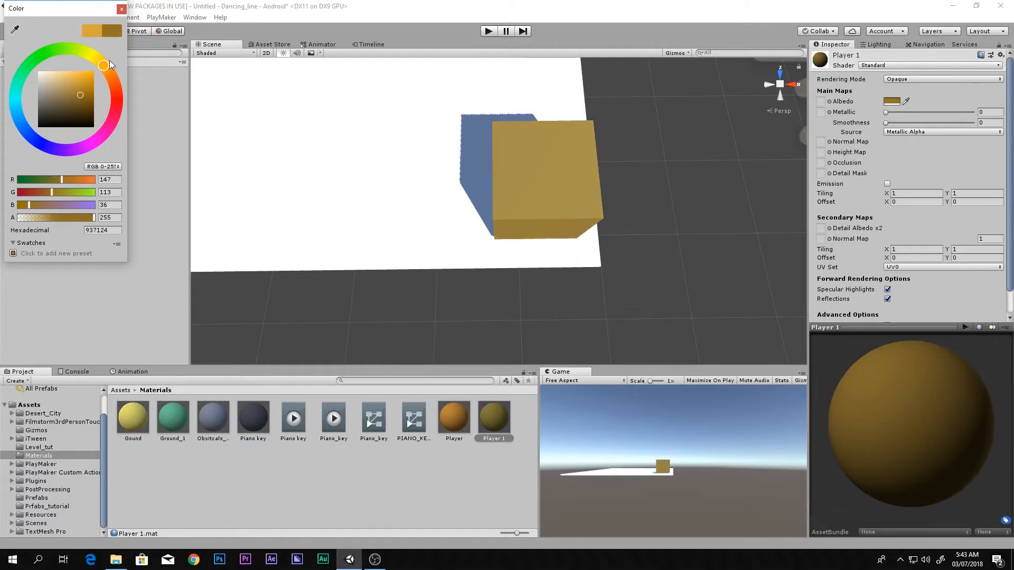
{"action": "left_click_drag", "start_coordinate": [78, 92], "coordinate": [37, 74]}
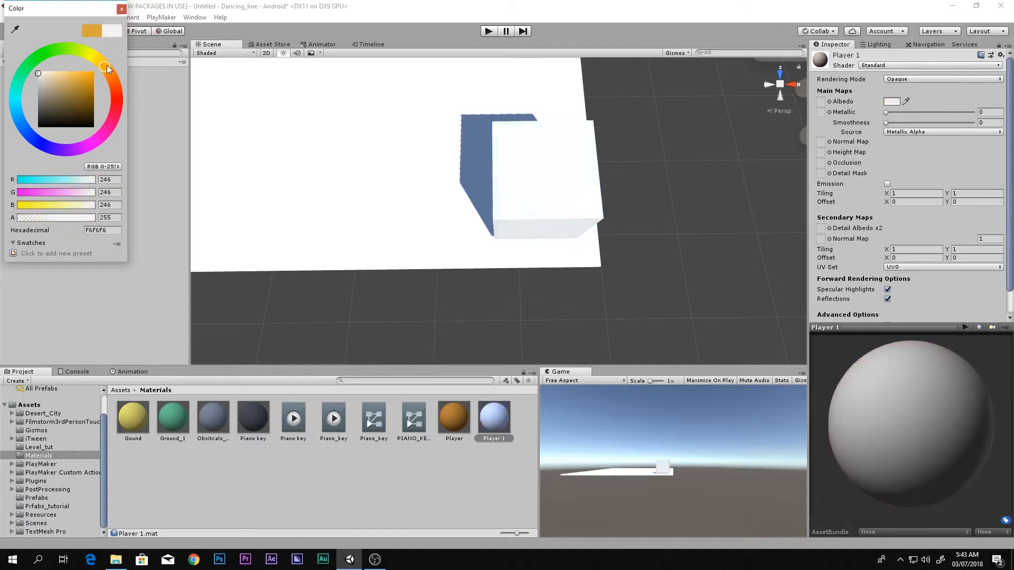
{"action": "left_click", "coordinate": [122, 8]}
Apply the dark Piano key material to the ground plate.
{"action": "mouse_move", "coordinate": [372, 237]}
{"action": "right_mouse_down"}
{"action": "mouse_move", "coordinate": [376, 226]}
{"action": "mouse_move", "coordinate": [370, 239]}
{"action": "right_mouse_up"}
{"action": "left_click_drag", "start_coordinate": [253, 417], "coordinate": [352, 256]}
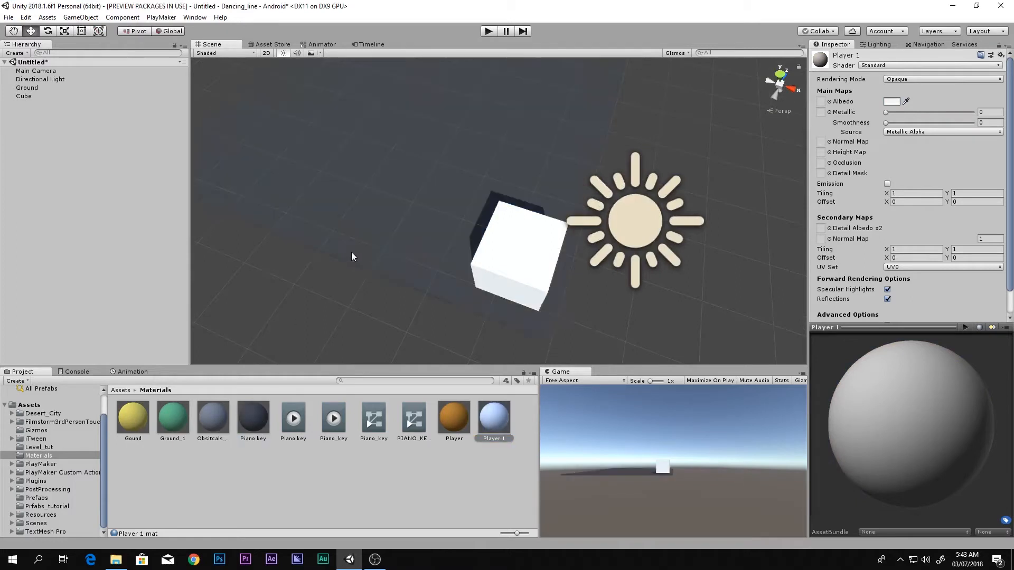
Align the Main Camera with a diagonal scene view looking down about 44° on the cube, and check the enlarged game view.
{"action": "right_click_drag", "start_coordinate": [385, 189], "coordinate": [429, 214]}
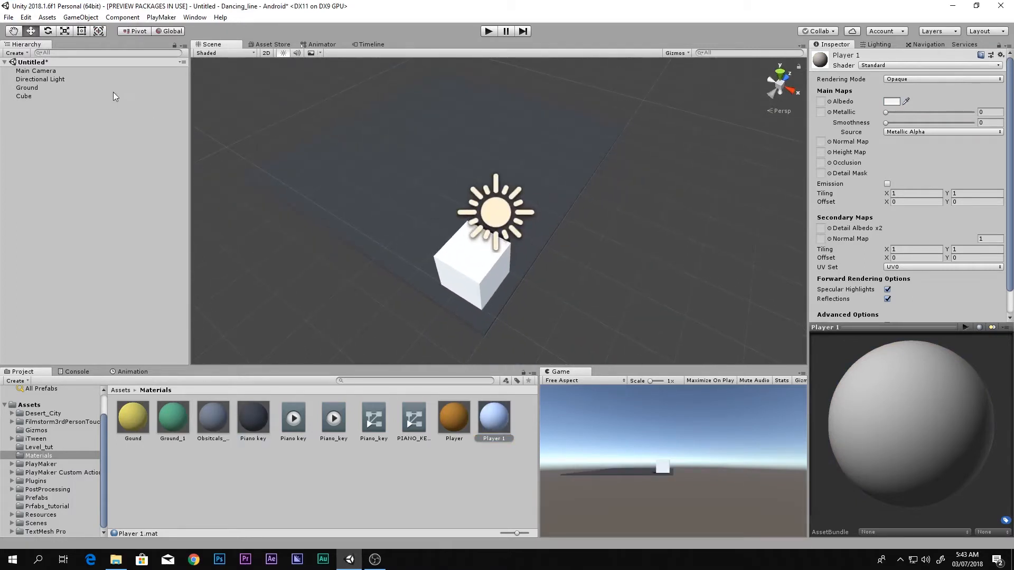
{"action": "right_click_drag", "start_coordinate": [550, 200], "coordinate": [511, 233]}
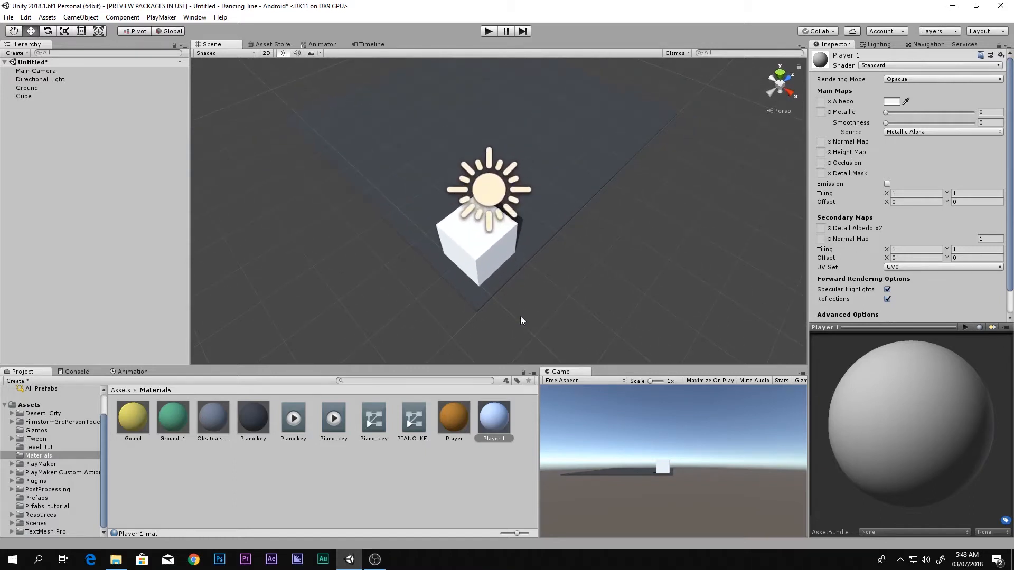
{"action": "right_click_drag", "start_coordinate": [520, 315], "coordinate": [497, 306]}
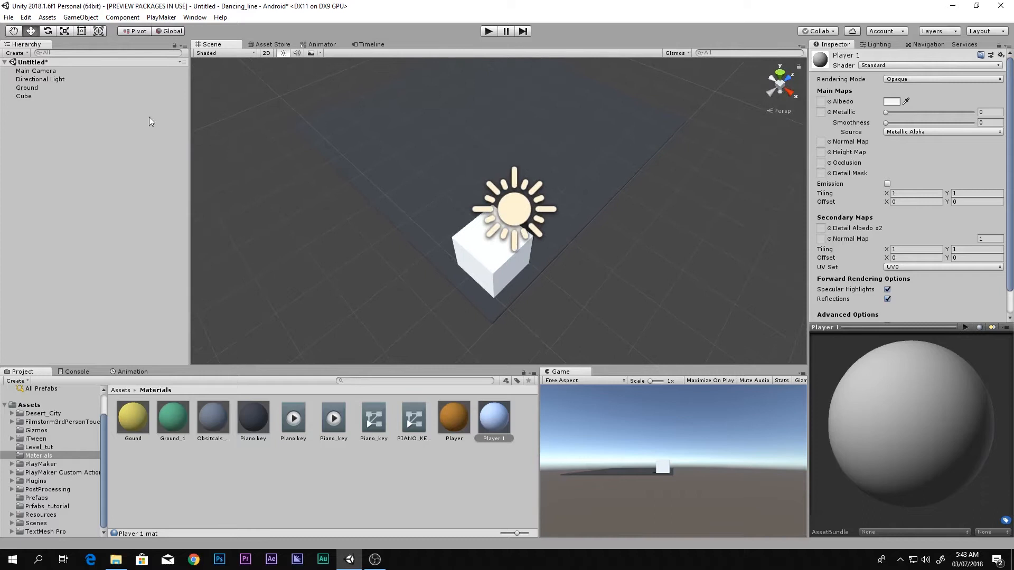
{"action": "left_click", "coordinate": [68, 72]}
{"action": "middle_click_drag", "start_coordinate": [539, 192], "coordinate": [657, 232]}
{"action": "right_click_drag", "start_coordinate": [657, 232], "coordinate": [485, 228]}
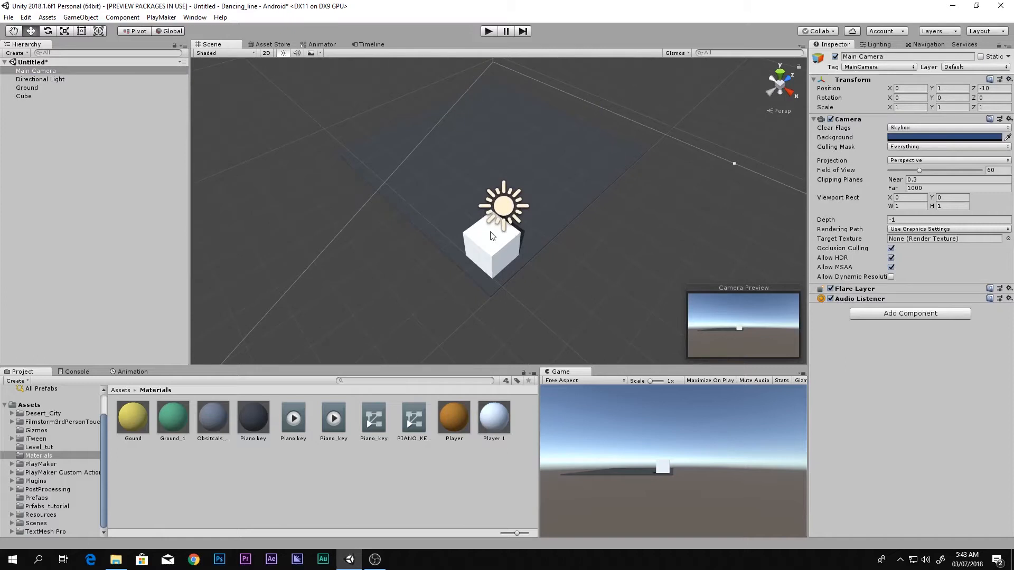
{"action": "right_click_drag", "start_coordinate": [499, 158], "coordinate": [511, 185]}
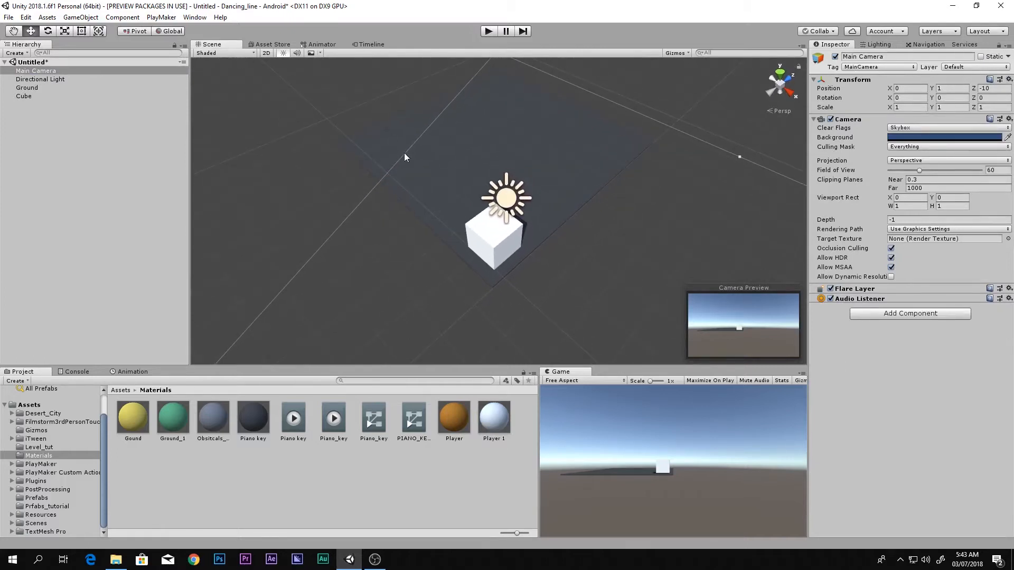
{"action": "right_click_drag", "start_coordinate": [407, 154], "coordinate": [475, 181]}
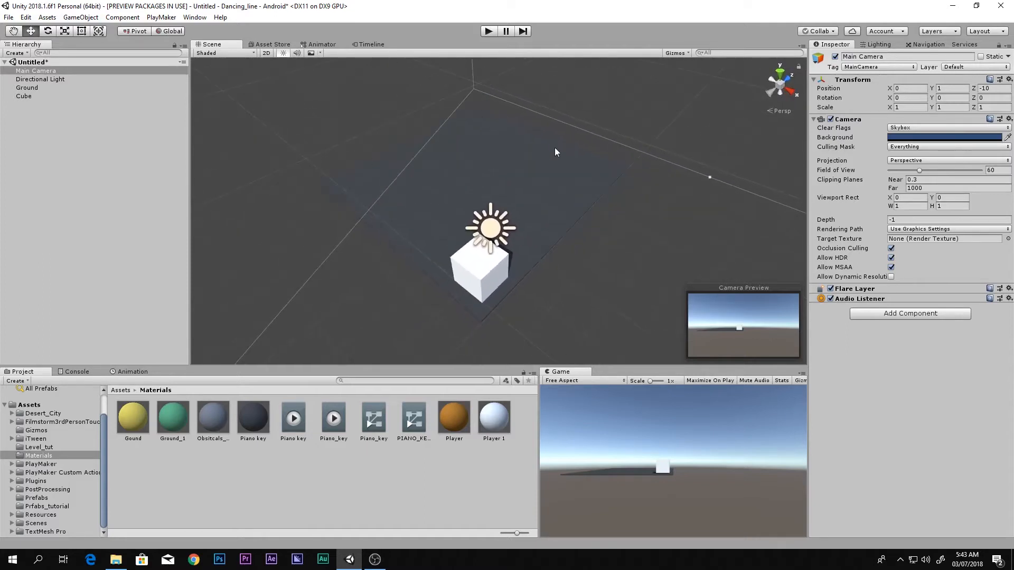
{"action": "key", "text": "ctrl+shift+f"}
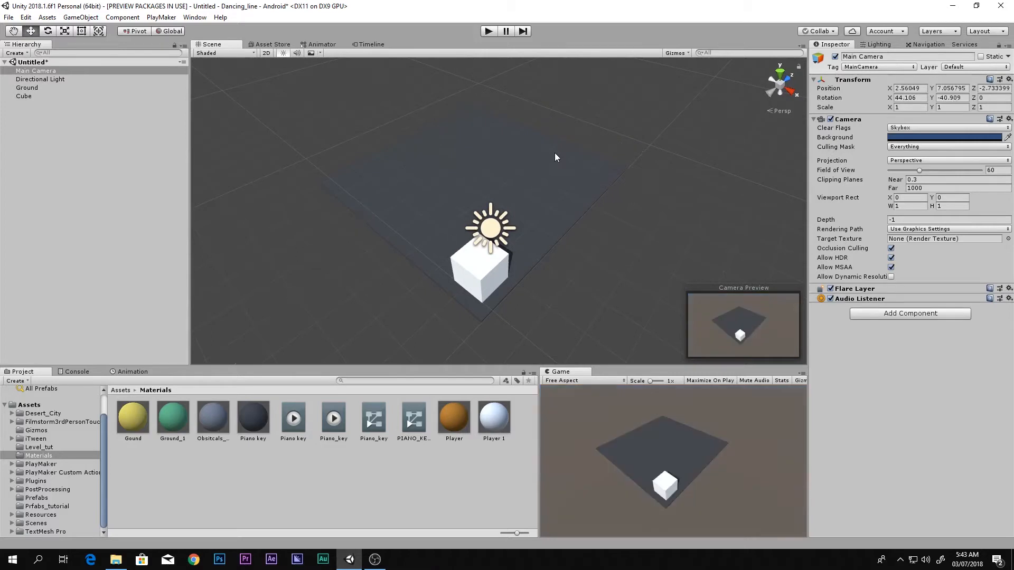
{"action": "key", "text": "shift+space"}
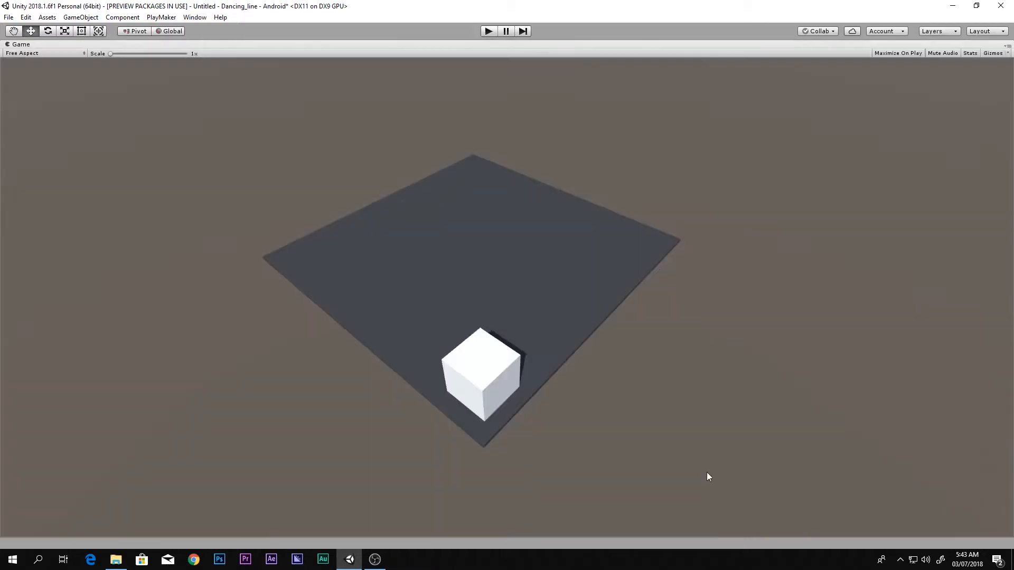
{"action": "key", "text": "shift+space"}
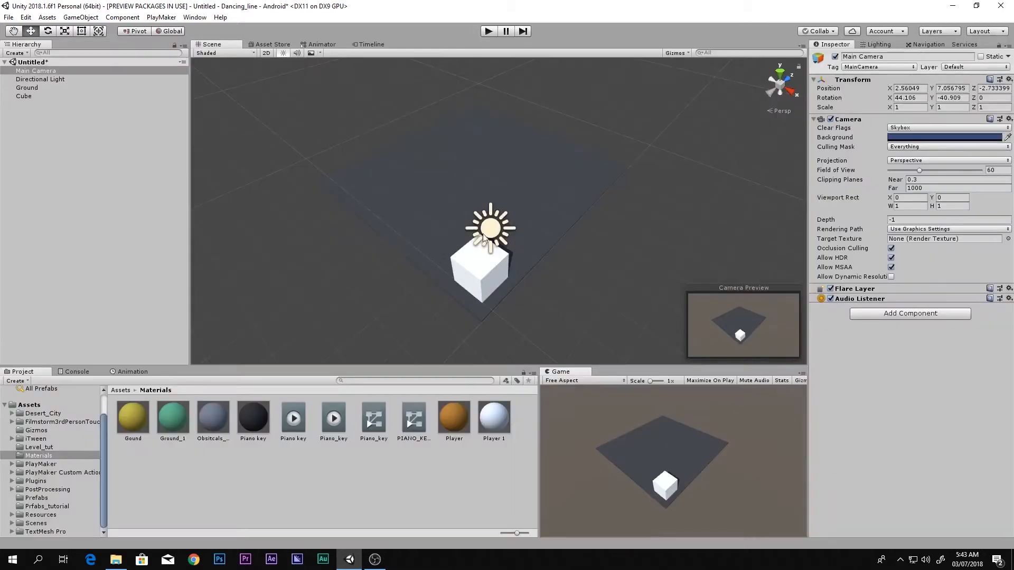
Realign the Main Camera to a more distant view of the cube, at about X 3.53, Y 7.76, Z -4.52, and preview it.
{"action": "scroll", "coordinate": [458, 224], "scroll_direction": "down", "scroll_amount": 4}
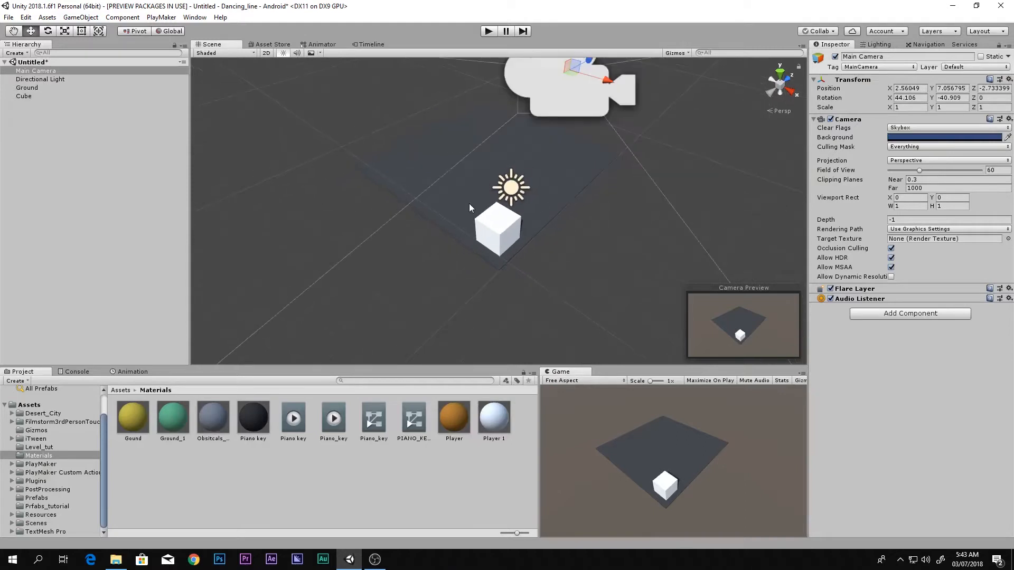
{"action": "key", "text": "ctrl+shift+f"}
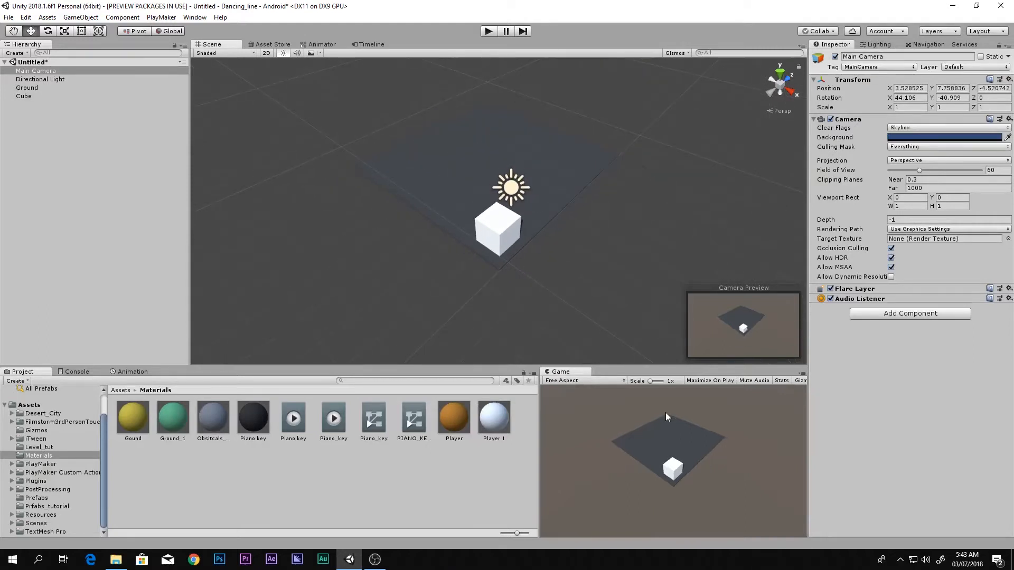
{"action": "key", "text": "shift+space"}
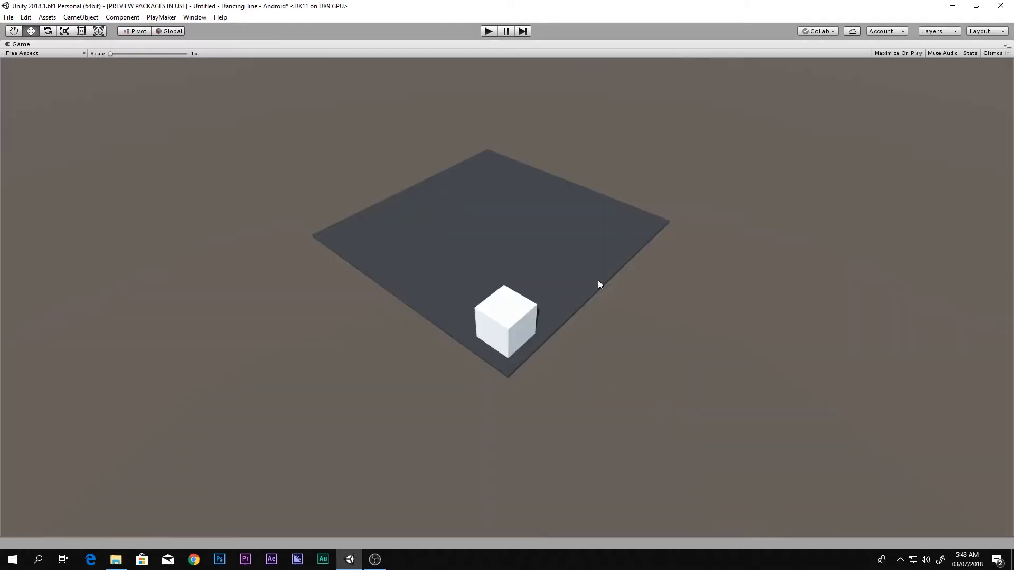
{"action": "key", "text": "shift+space"}
Enlarge the ground plate away from the cube, set its X and Z scale to 15, and check the enlarged game view.
{"action": "left_click", "coordinate": [499, 156]}
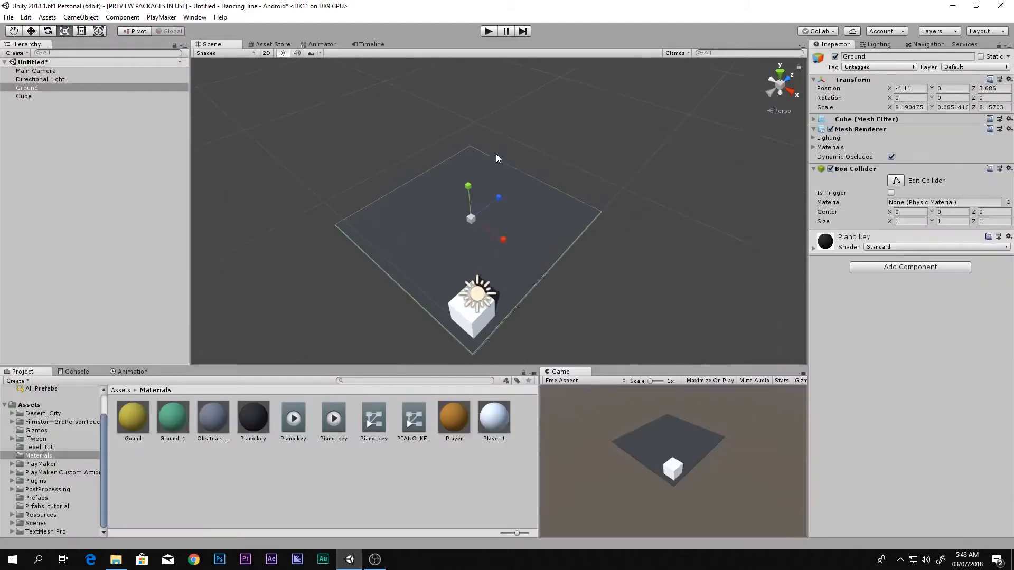
{"action": "key", "text": "t"}
{"action": "left_click_drag", "start_coordinate": [470, 151], "coordinate": [467, 80]}
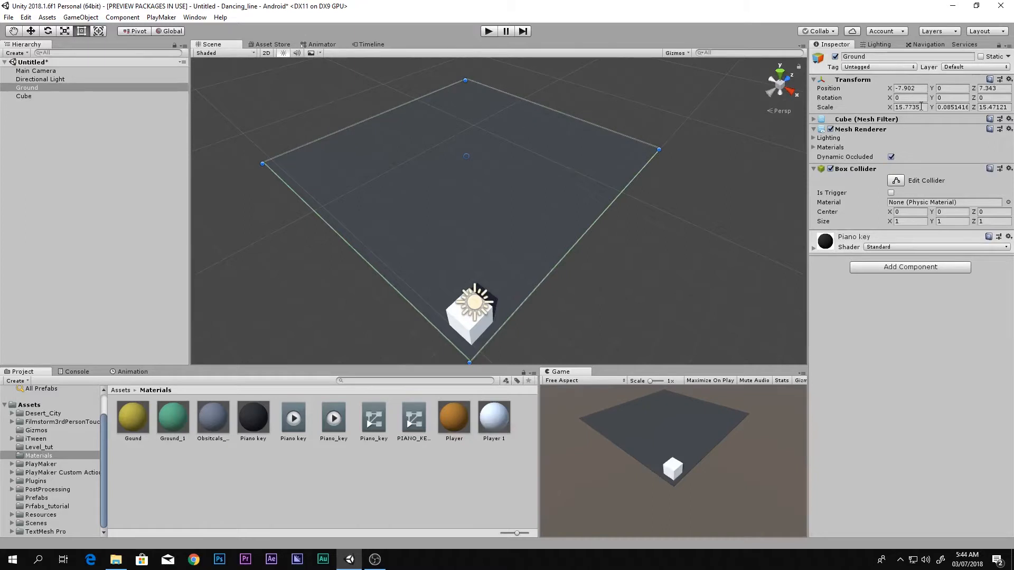
{"action": "left_click", "coordinate": [921, 107]}
{"action": "type", "text": "15"}
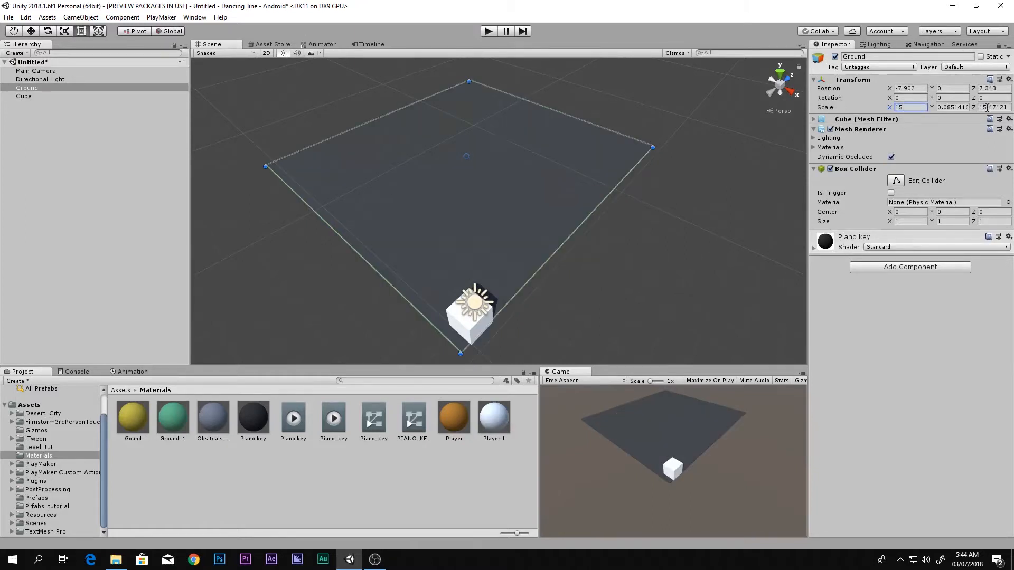
{"action": "key", "text": "Tab"}
{"action": "key", "text": "Tab"}
{"action": "type", "text": "15"}
{"action": "key", "text": "shift+space"}
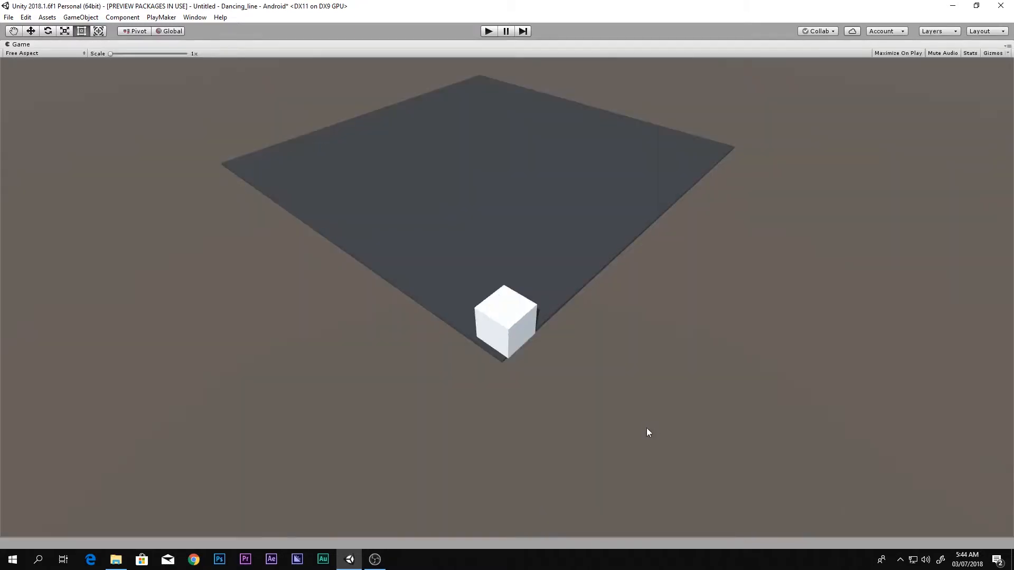
{"action": "key", "text": "shift+space"}
Realign the Main Camera to a steeper view of about 52°, at about X 2.65, Y 9.02, Z -2.62, and preview it.
{"action": "middle_click_drag", "start_coordinate": [476, 293], "coordinate": [471, 247]}
{"action": "left_click", "coordinate": [42, 70]}
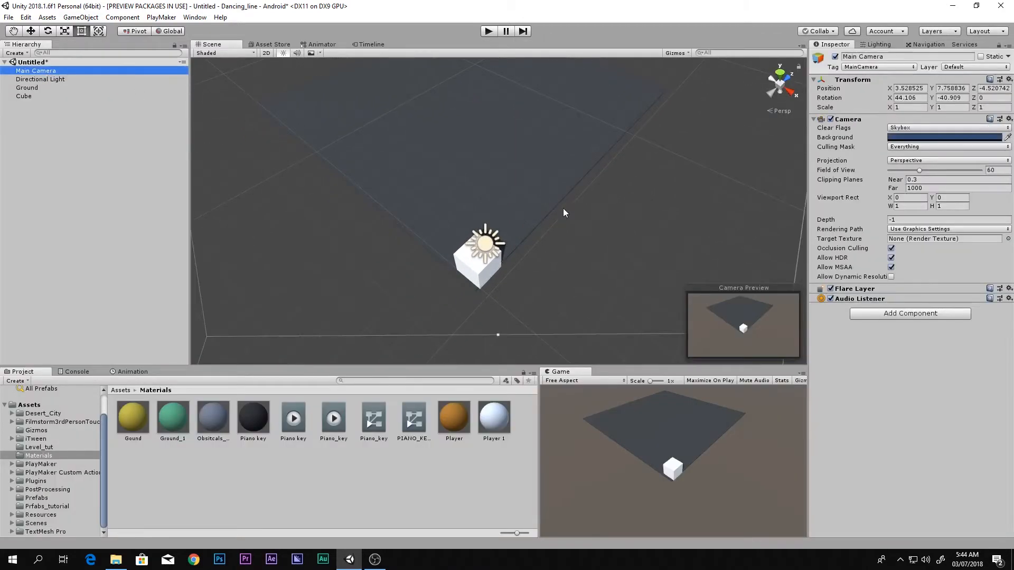
{"action": "key", "text": "shift+space"}
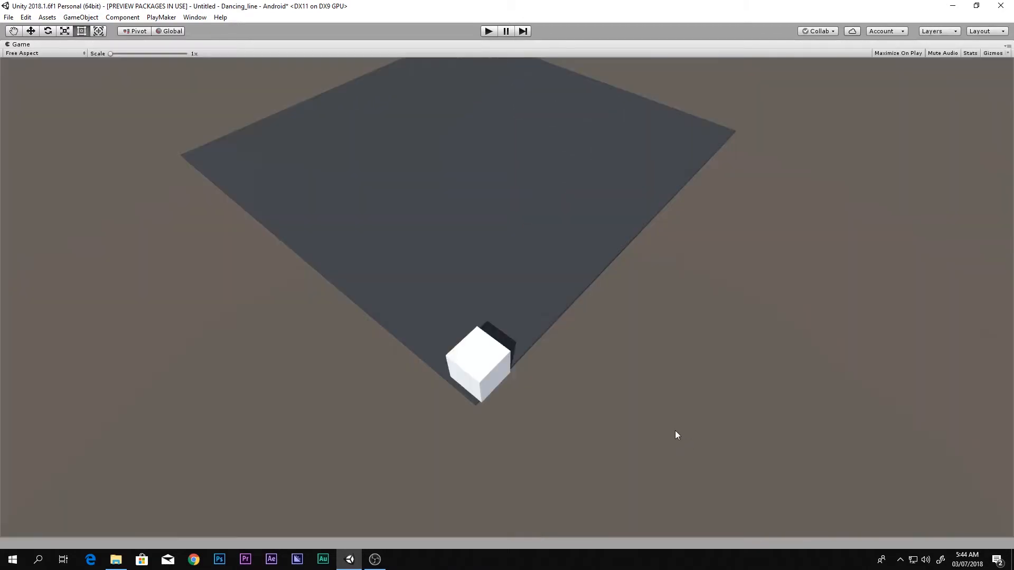
{"action": "key", "text": "shift+space"}
Move the cube slightly inward from the ground's corner to X -1.04, Z 0.57, and check the enlarged game view.
{"action": "left_click", "coordinate": [489, 262]}
{"action": "key", "text": "w"}
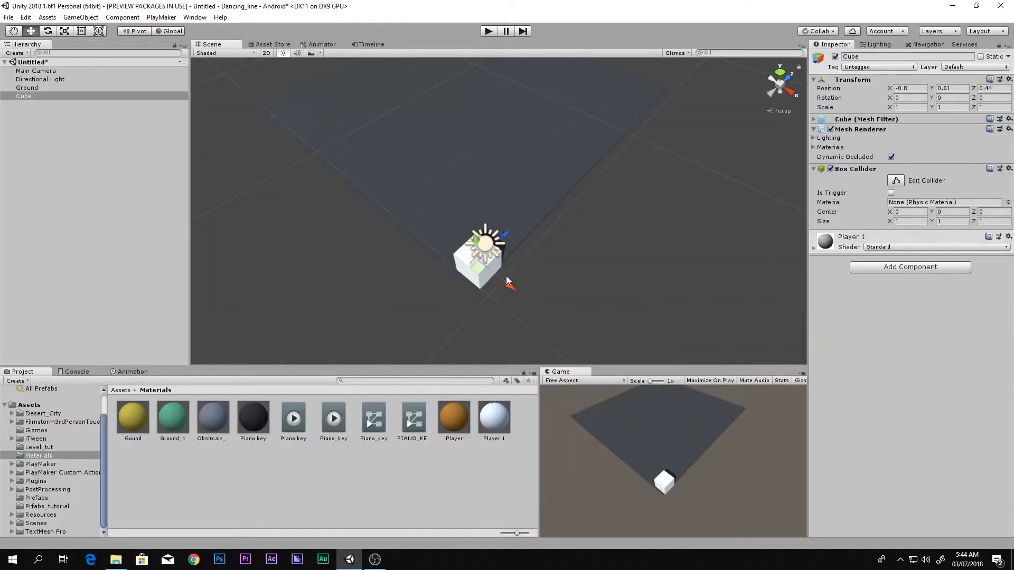
{"action": "left_click_drag", "start_coordinate": [502, 280], "coordinate": [500, 278]}
{"action": "left_click_drag", "start_coordinate": [498, 232], "coordinate": [502, 228]}
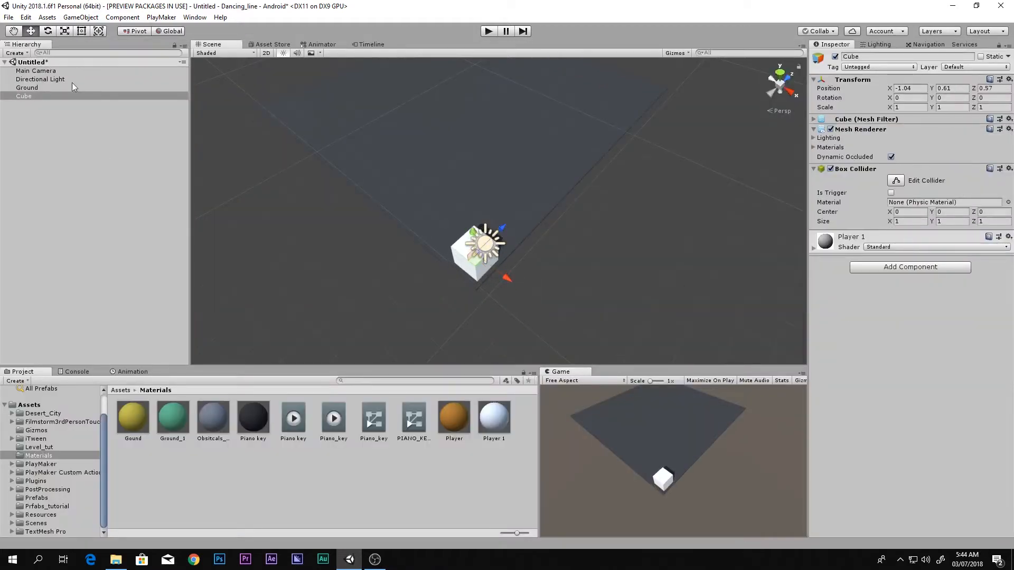
{"action": "key", "text": "shift+space"}
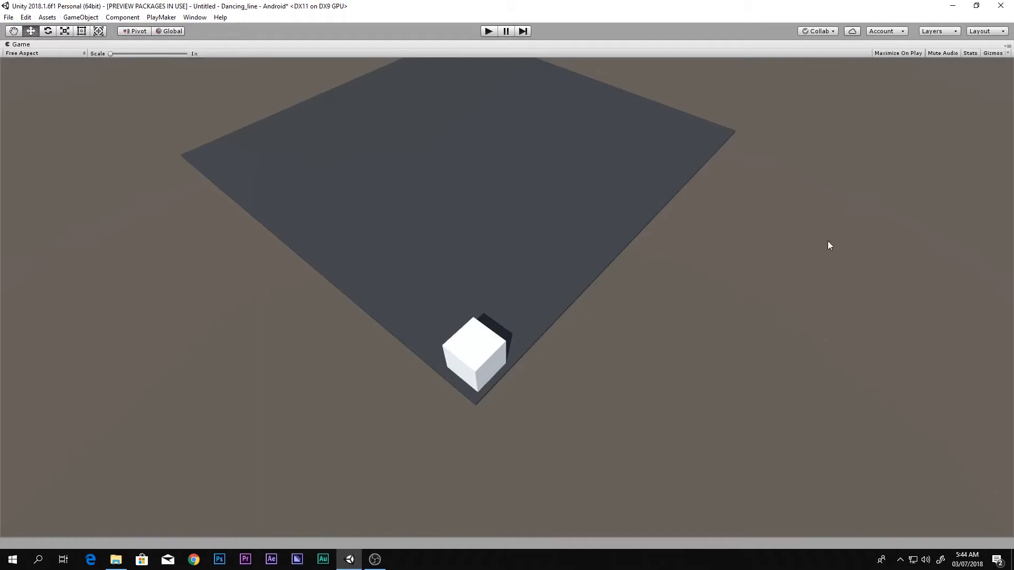
{"action": "key", "text": "shift+space"}
Set the Main Camera's clear flags to Solid Color.
{"action": "left_click", "coordinate": [68, 71]}
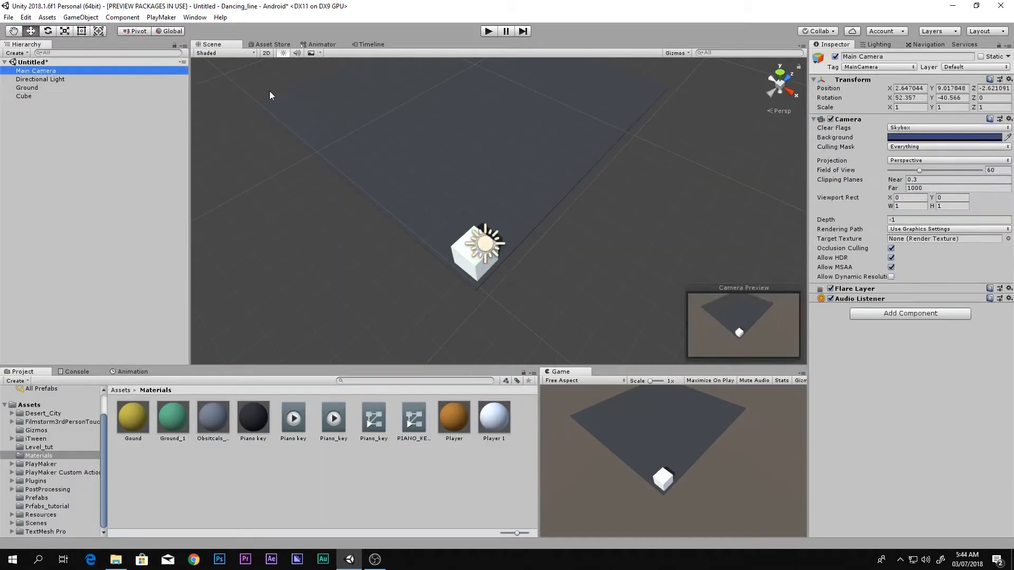
{"action": "left_click", "coordinate": [921, 128]}
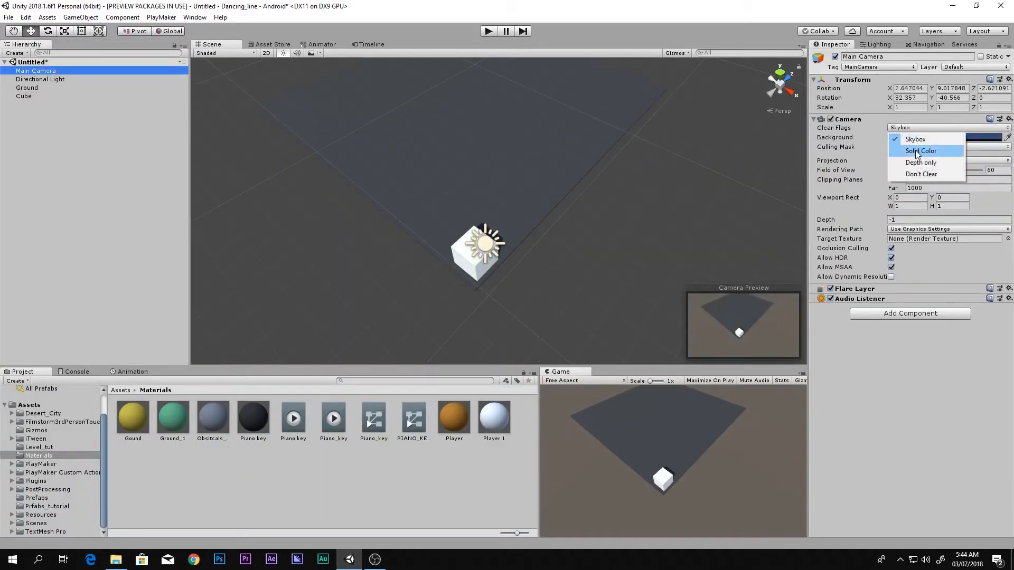
{"action": "left_click", "coordinate": [918, 153]}
Sample the ground's colour for the camera background, adjust it to dark grey 464749, and check the enlarged game view.
{"action": "left_click", "coordinate": [924, 138]}
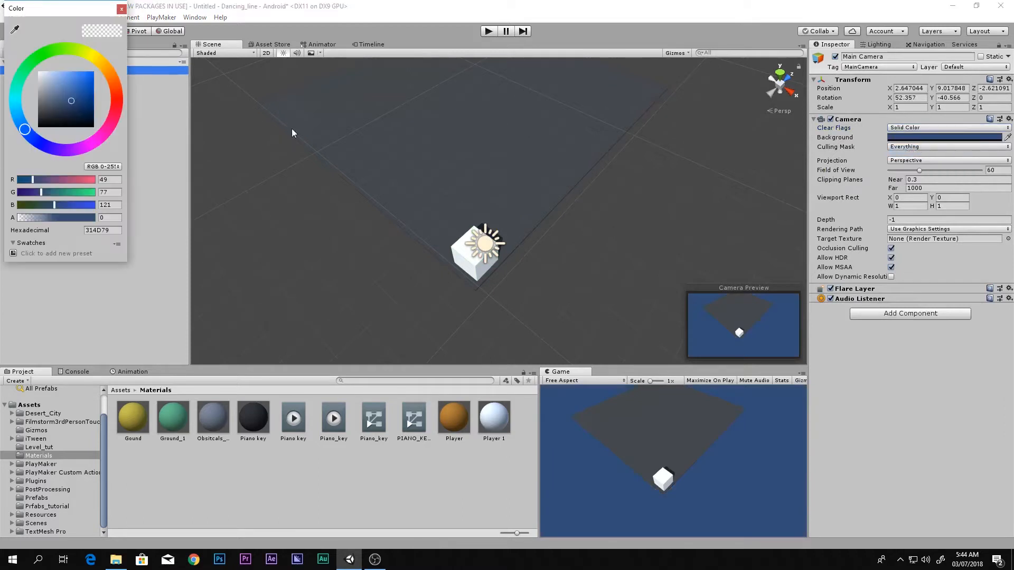
{"action": "left_click", "coordinate": [15, 30]}
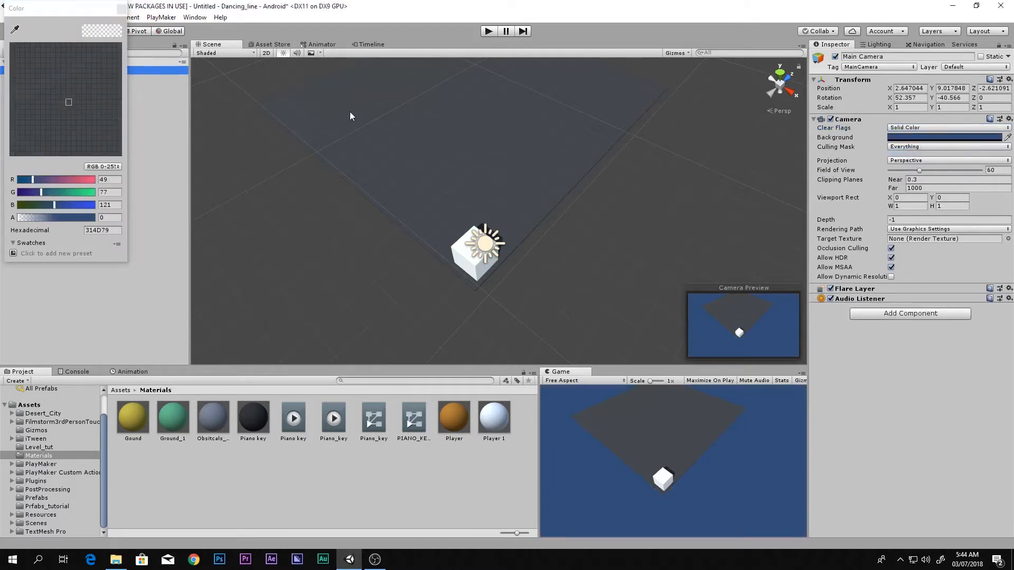
{"action": "left_click", "coordinate": [306, 108]}
{"action": "left_click", "coordinate": [45, 110]}
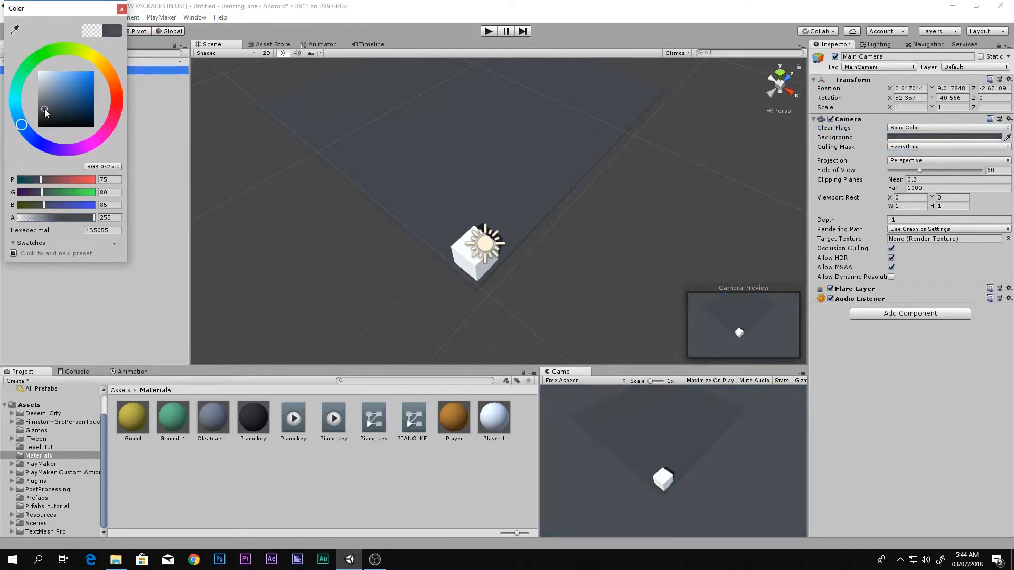
{"action": "left_click_drag", "start_coordinate": [45, 112], "coordinate": [41, 114]}
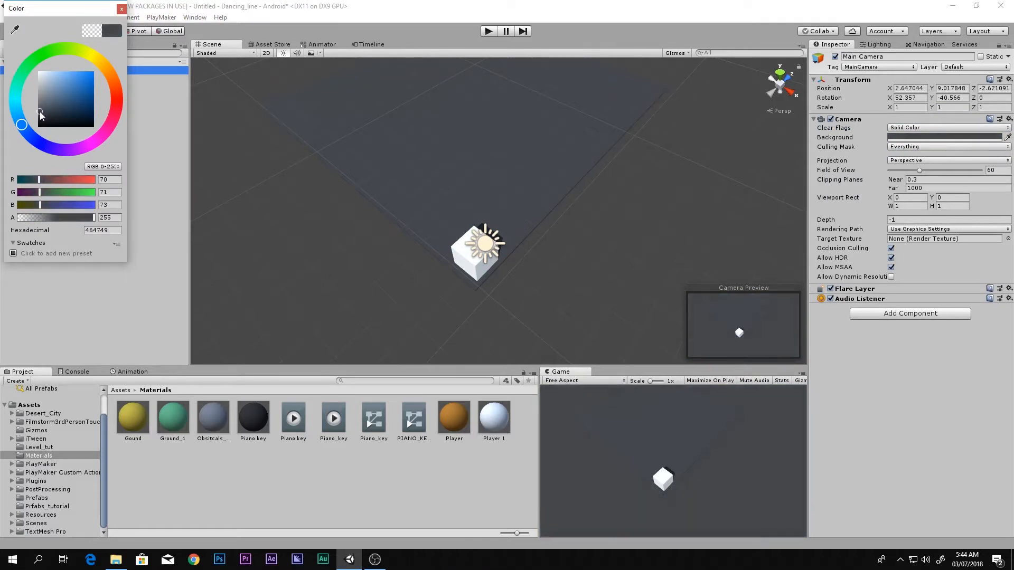
{"action": "left_click", "coordinate": [638, 395]}
{"action": "key", "text": "shift+space"}
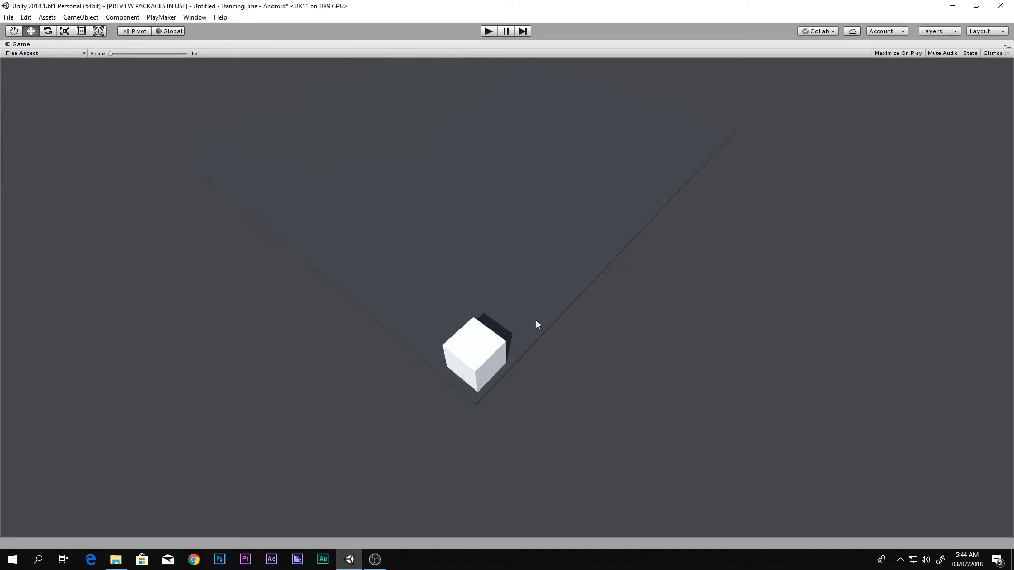
{"action": "key", "text": "shift+space"}
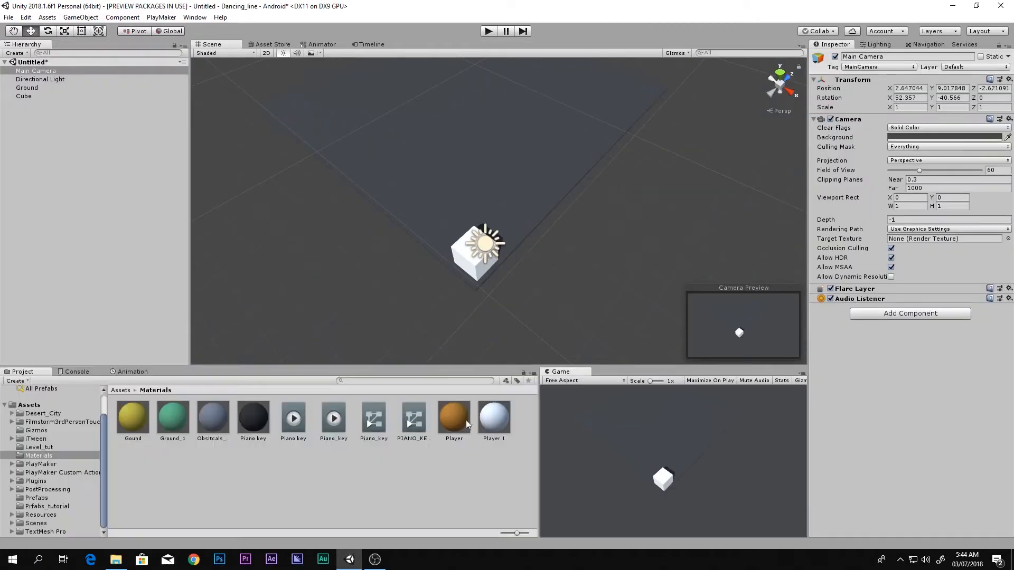
Change the Player 1 material's albedo to a golden orange and preview the cube in the enlarged game view.
{"action": "left_click", "coordinate": [495, 417]}
{"action": "left_click", "coordinate": [892, 101]}
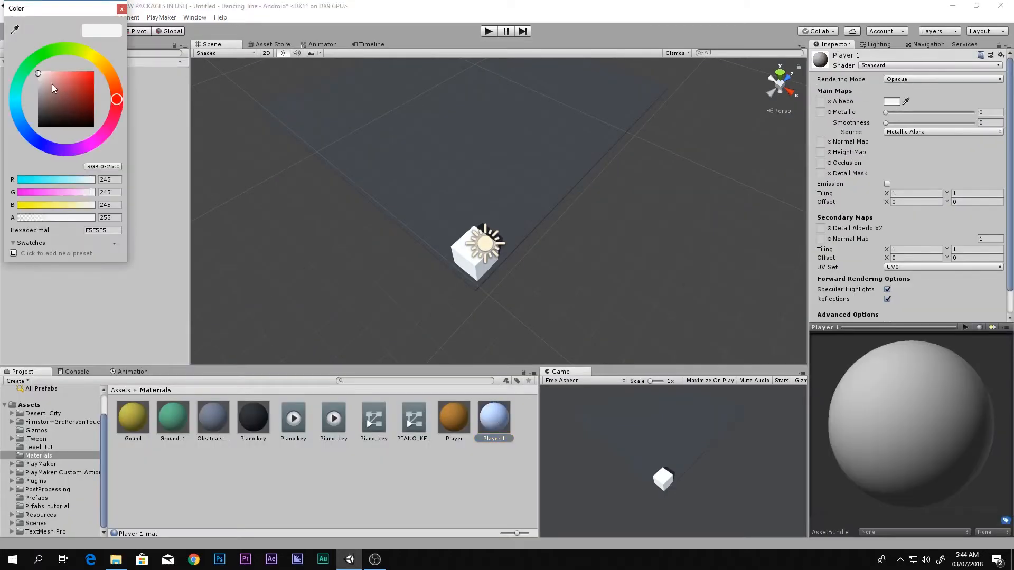
{"action": "left_click", "coordinate": [62, 75]}
{"action": "mouse_move", "coordinate": [102, 70]}
{"action": "left_mouse_down"}
{"action": "mouse_move", "coordinate": [62, 87]}
{"action": "mouse_move", "coordinate": [80, 88]}
{"action": "mouse_move", "coordinate": [98, 56]}
{"action": "left_mouse_up"}
{"action": "left_click", "coordinate": [104, 60]}
{"action": "left_click", "coordinate": [74, 91]}
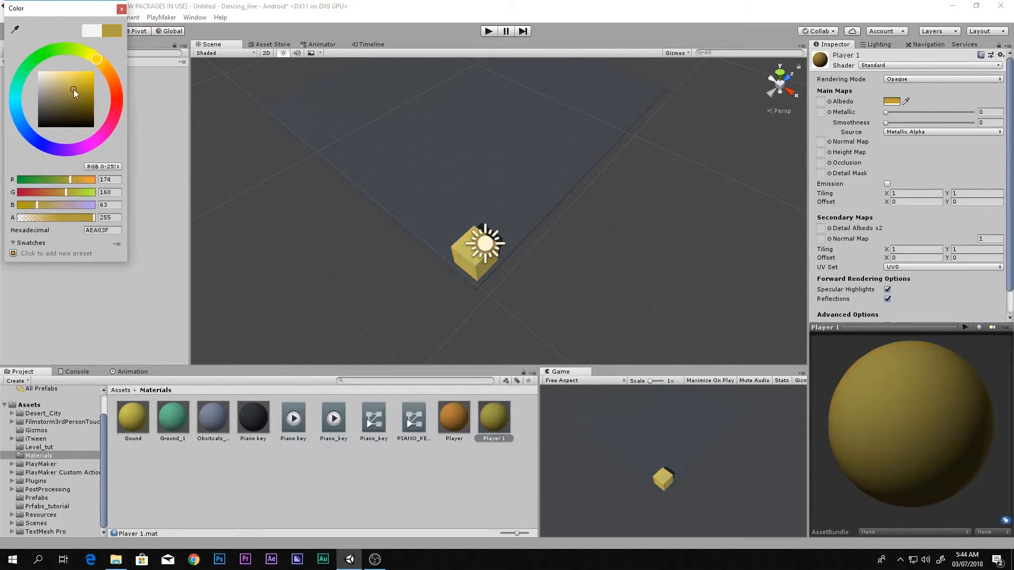
{"action": "mouse_move", "coordinate": [74, 89]}
{"action": "left_mouse_down"}
{"action": "mouse_move", "coordinate": [93, 56]}
{"action": "mouse_move", "coordinate": [107, 76]}
{"action": "mouse_move", "coordinate": [80, 86]}
{"action": "left_mouse_up"}
{"action": "key", "text": "shift+space"}
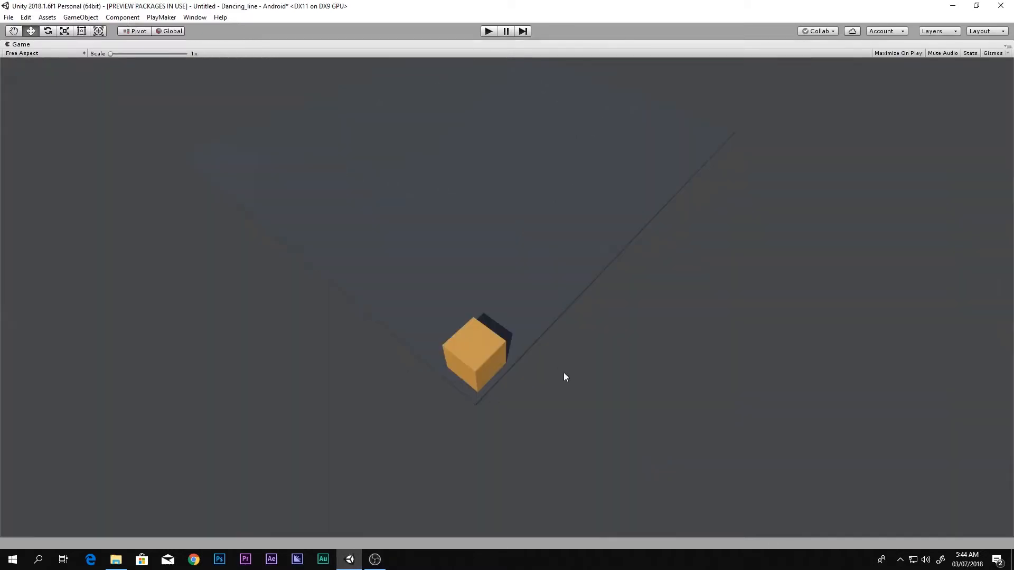
Rename the Cube object as Player.
{"action": "key", "text": "shift+space"}
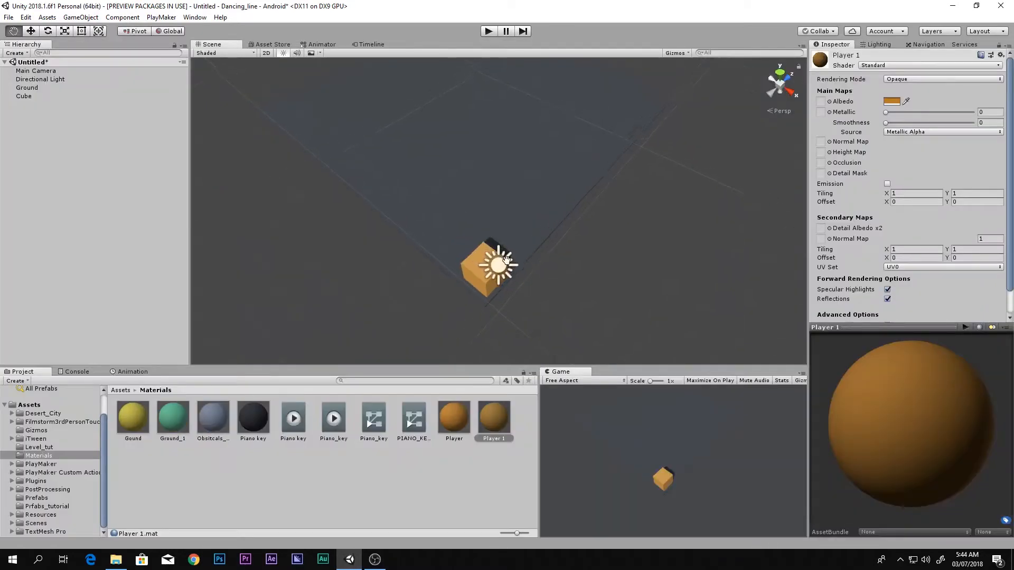
{"action": "key", "text": "w"}
{"action": "scroll", "coordinate": [373, 253], "scroll_direction": "down", "scroll_amount": 2}
{"action": "scroll", "coordinate": [495, 263], "scroll_direction": "up", "scroll_amount": 2}
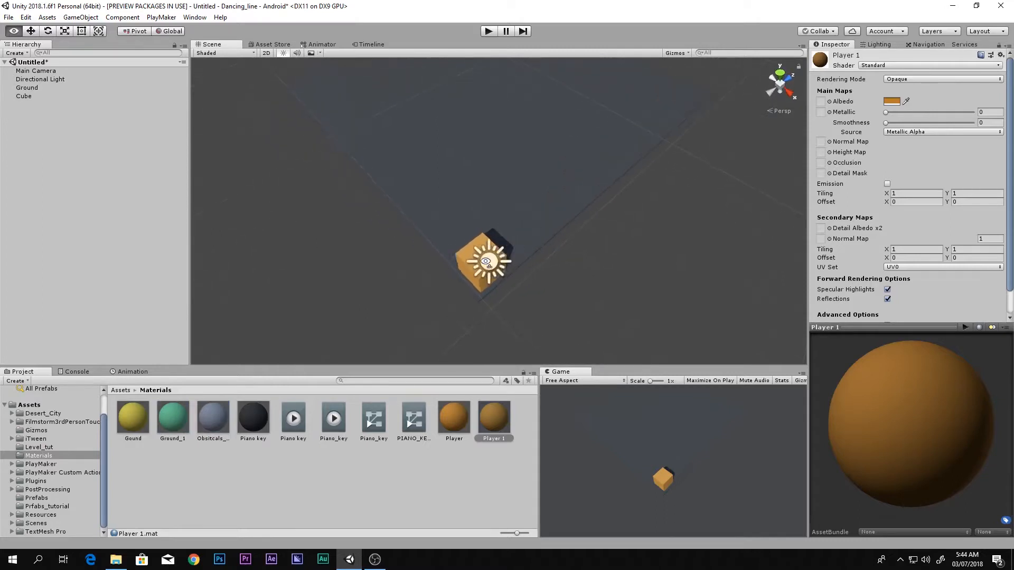
{"action": "scroll", "coordinate": [496, 263], "scroll_direction": "up", "scroll_amount": 3}
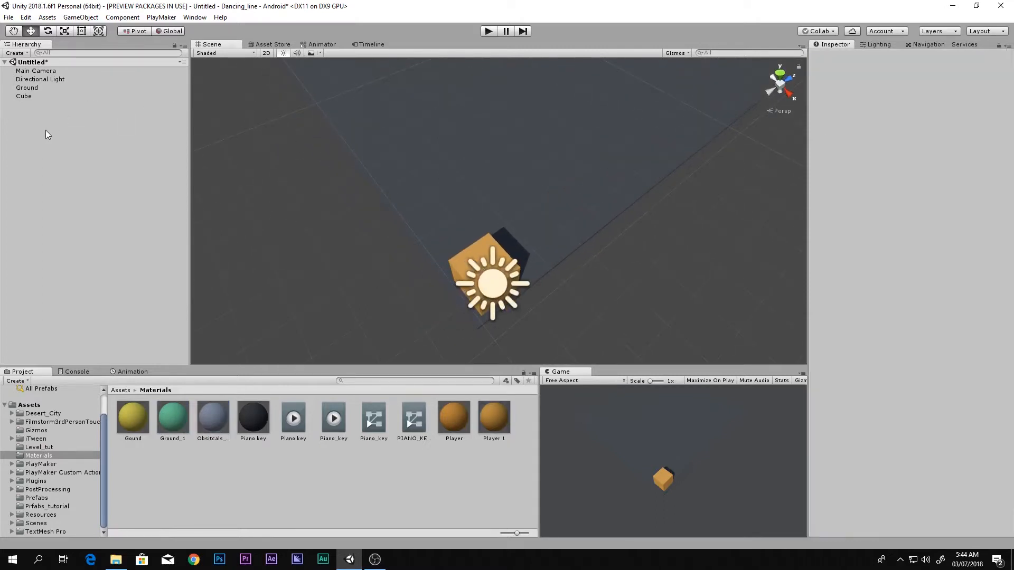
{"action": "right_click", "coordinate": [46, 131]}
{"action": "left_click", "coordinate": [37, 96]}
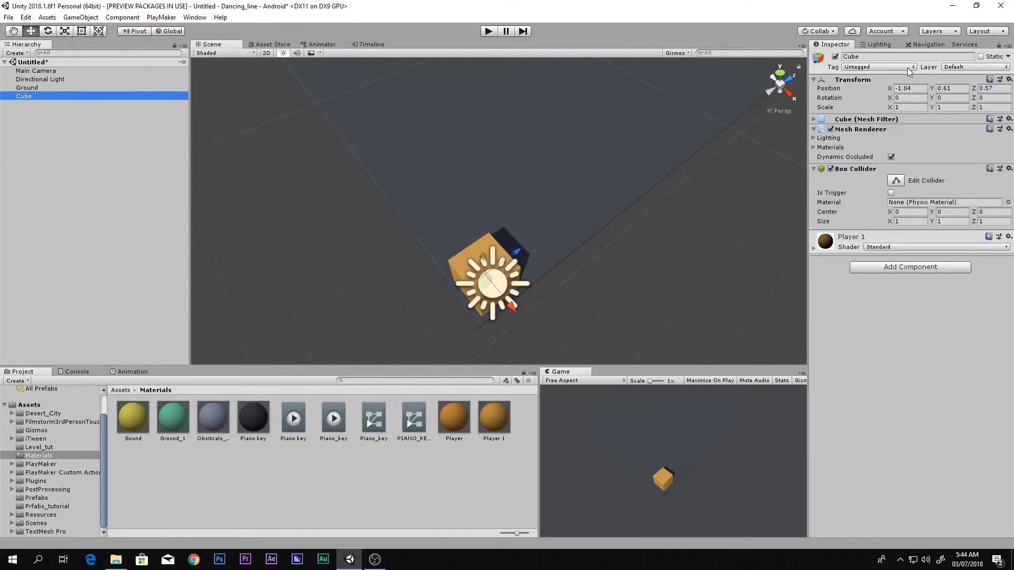
{"action": "left_click", "coordinate": [867, 56]}
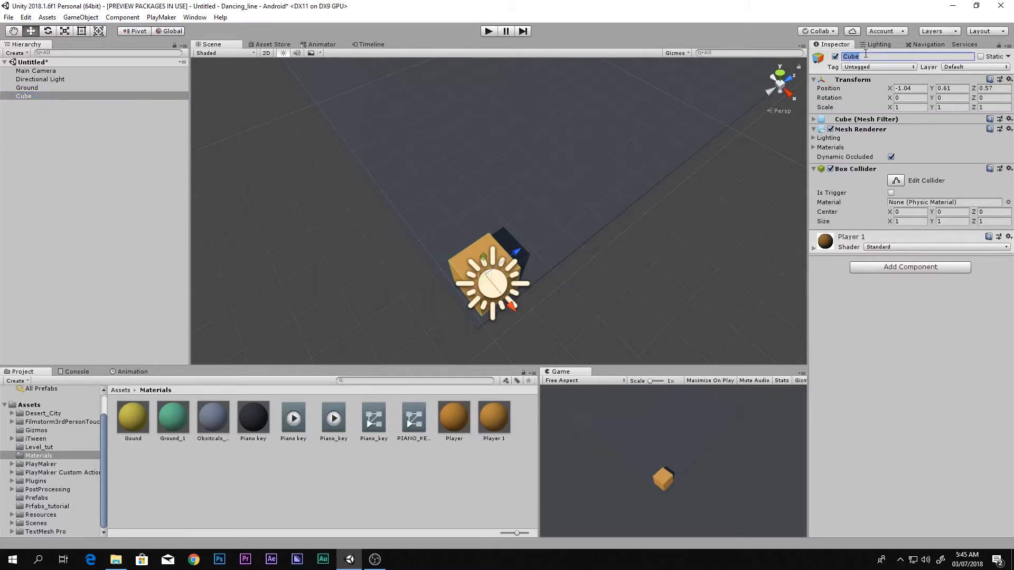
{"action": "type", "text": "Player"}
{"action": "left_click", "coordinate": [59, 70]}
{"action": "left_click", "coordinate": [30, 96]}
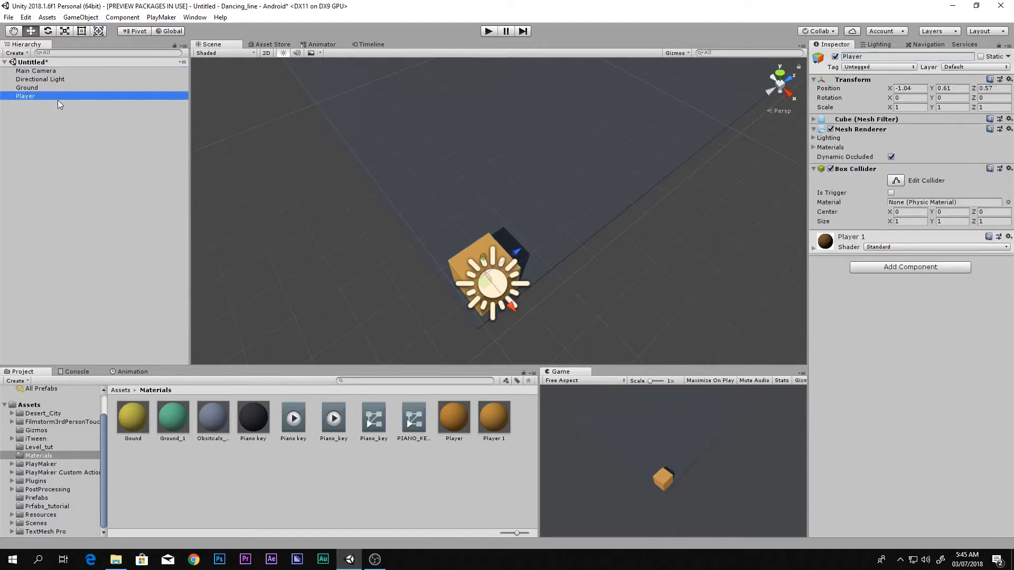
Make the Main Camera a child of the Player and try moving the Player along the ground.
{"action": "left_click", "coordinate": [44, 110]}
{"action": "left_click_drag", "start_coordinate": [32, 71], "coordinate": [40, 97]}
{"action": "left_click", "coordinate": [25, 87]}
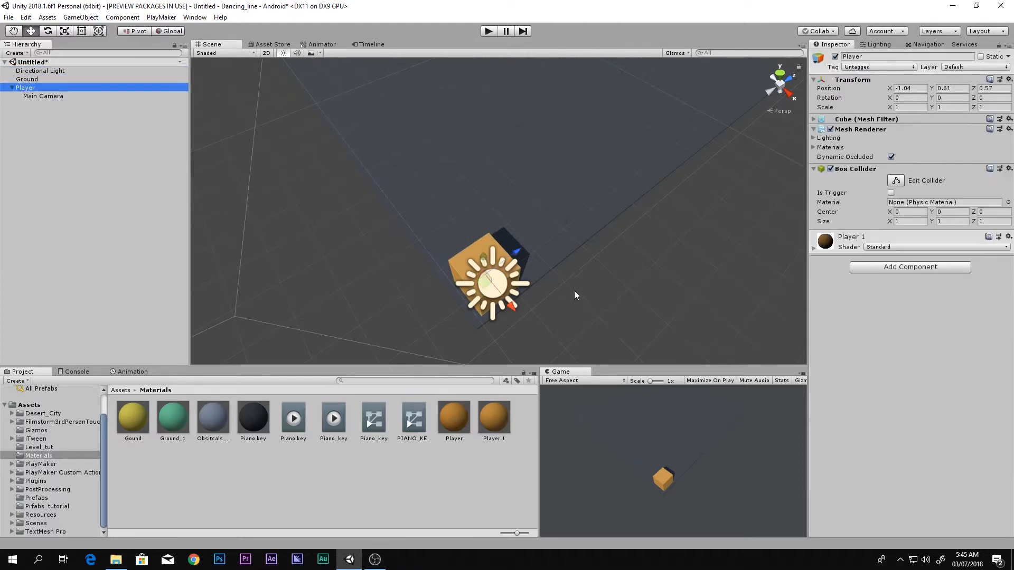
{"action": "left_click_drag", "start_coordinate": [520, 253], "coordinate": [615, 306]}
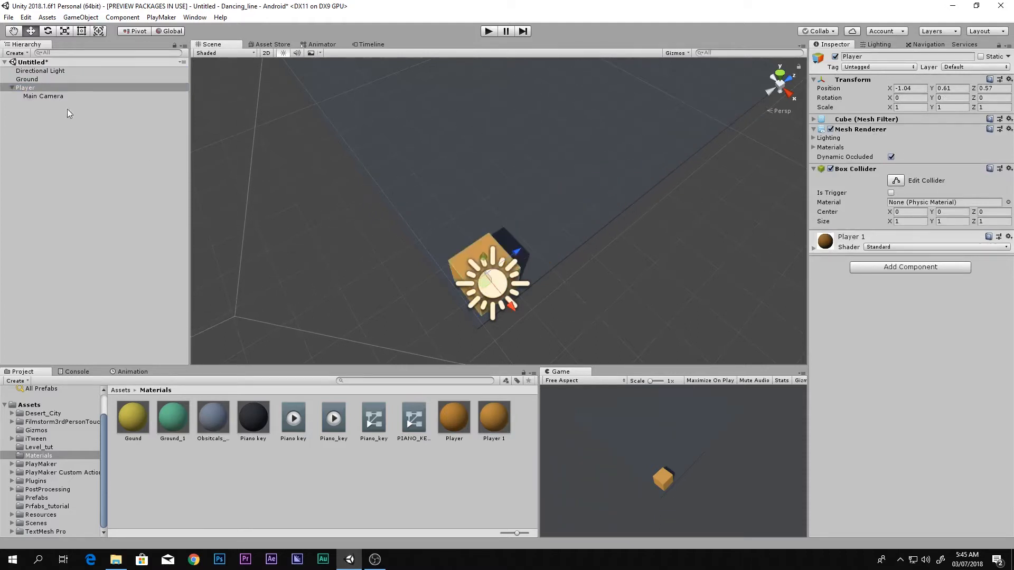
Try rotating the Player about its vertical axis, undo the rotation, and take the Main Camera back out of the Player.
{"action": "key", "text": "e"}
{"action": "left_click_drag", "start_coordinate": [523, 317], "coordinate": [618, 304]}
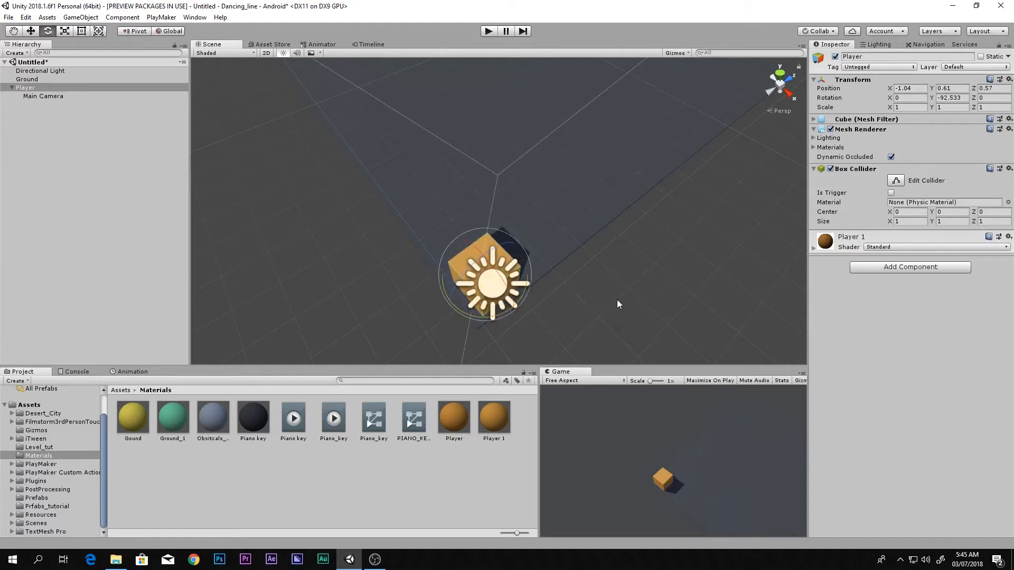
{"action": "key", "text": "ctrl+z"}
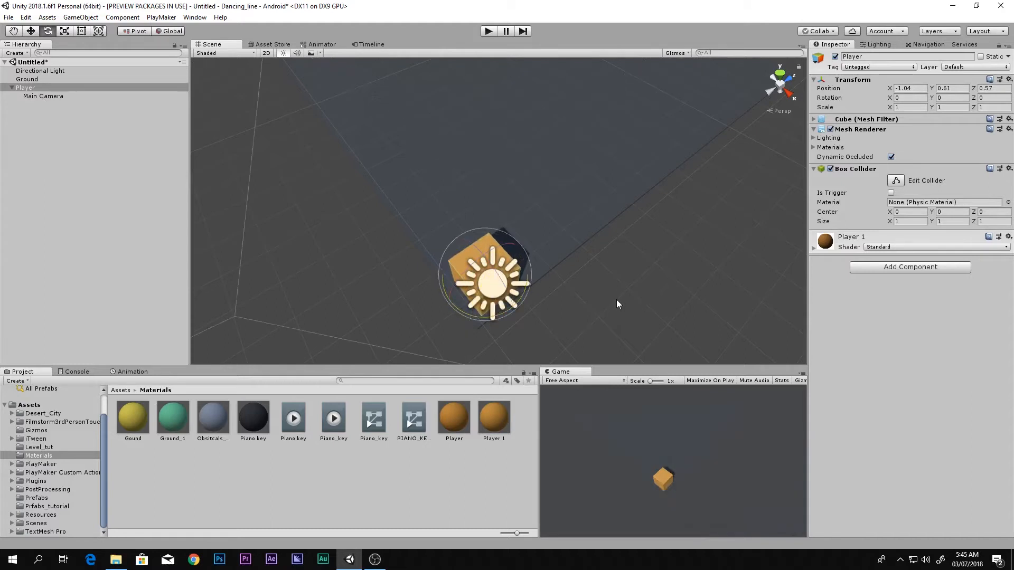
{"action": "left_click_drag", "start_coordinate": [37, 97], "coordinate": [41, 128]}
Create an empty child object under the Player and name it Cam_Follow.
{"action": "left_click", "coordinate": [34, 90]}
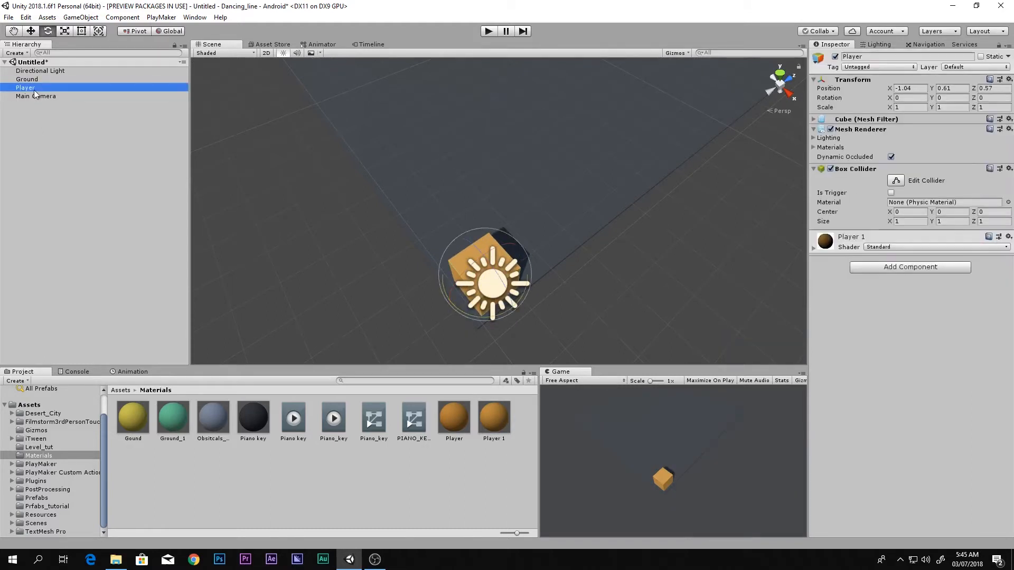
{"action": "right_click", "coordinate": [27, 87]}
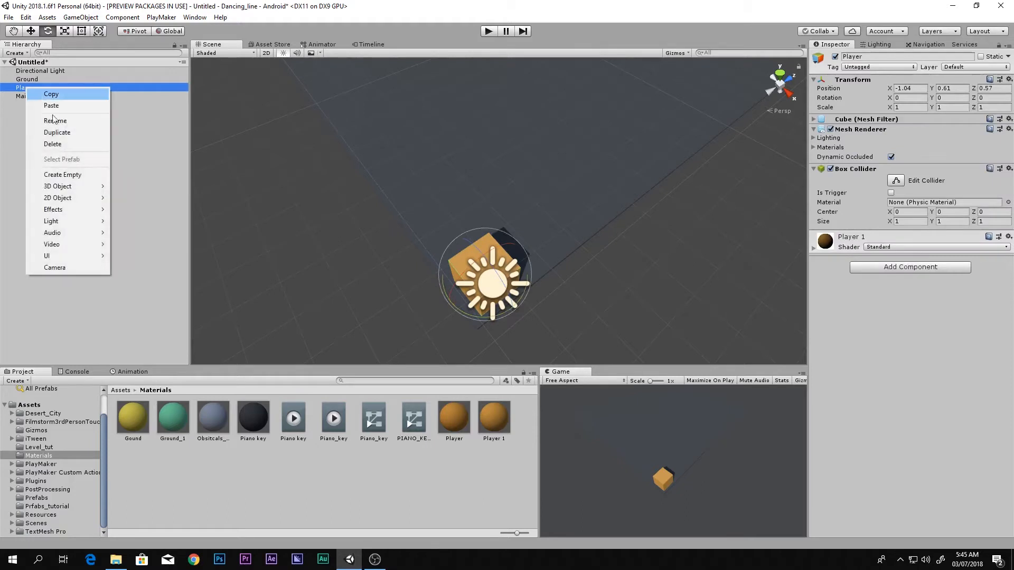
{"action": "left_click", "coordinate": [73, 175]}
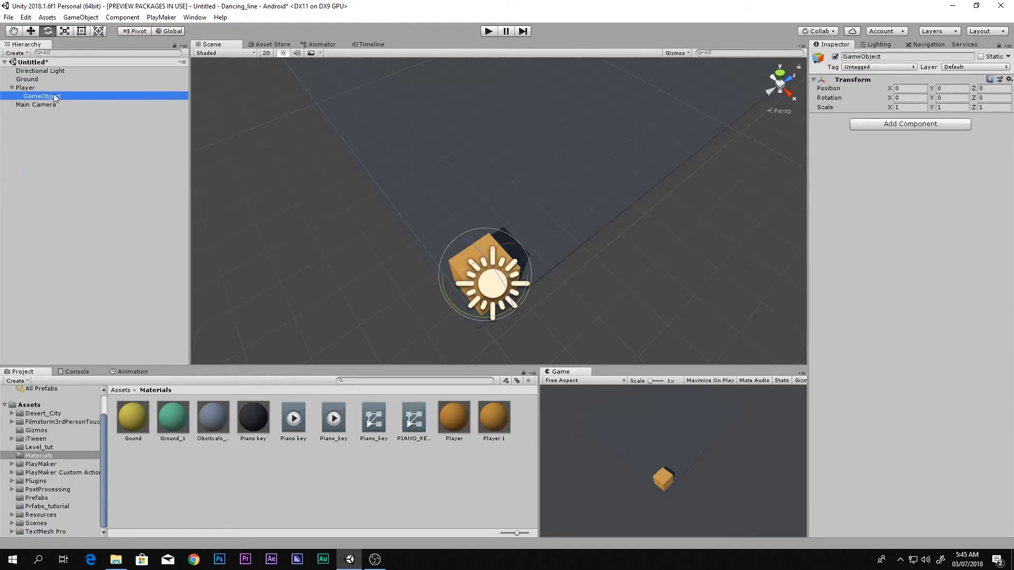
{"action": "left_click", "coordinate": [903, 59]}
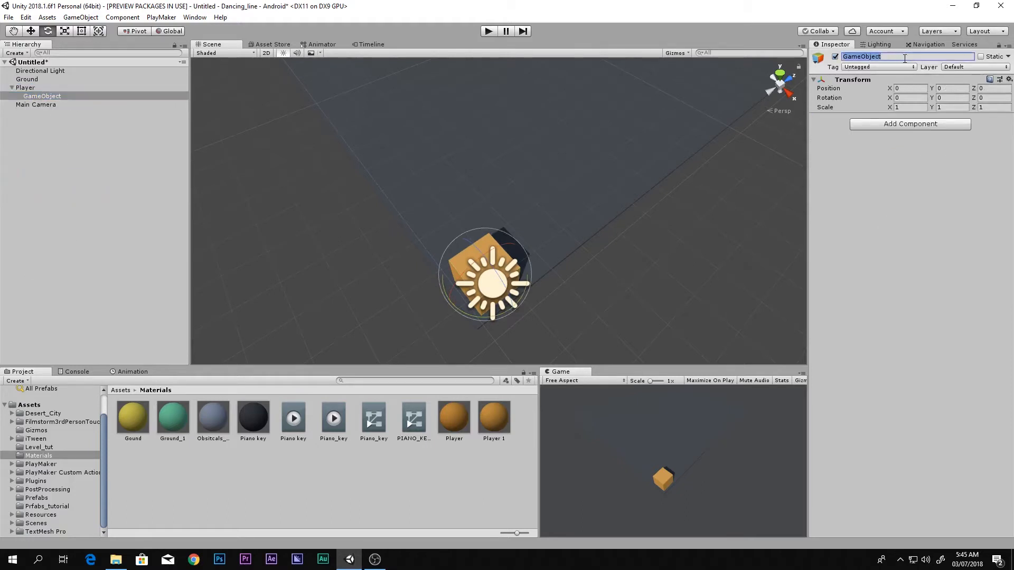
{"action": "type", "text": "Cam_Follow"}
{"action": "key", "text": "Return"}
{"action": "key", "text": "w"}
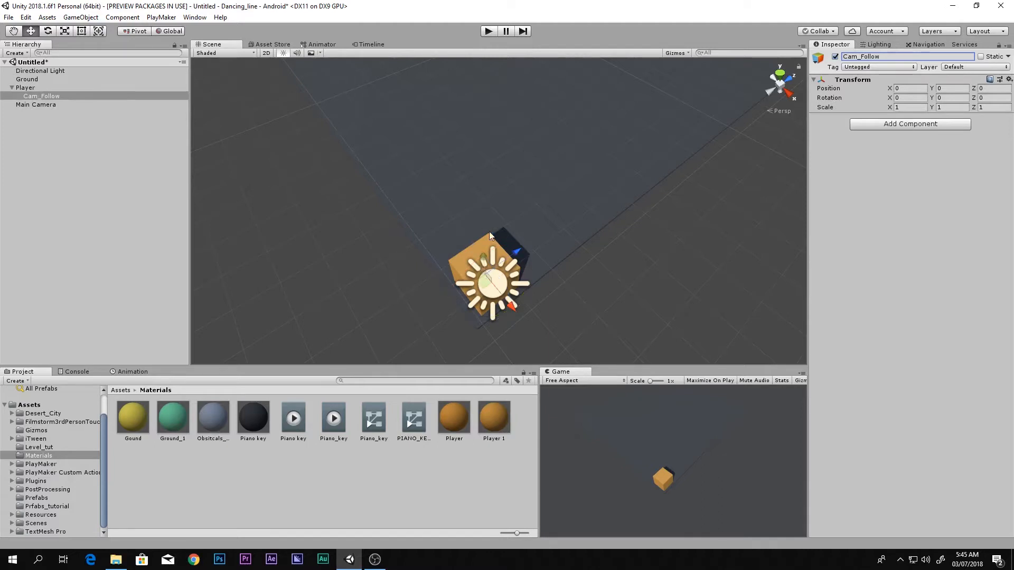
{"action": "middle_click_drag", "start_coordinate": [490, 231], "coordinate": [499, 187]}
{"action": "key", "text": "f"}
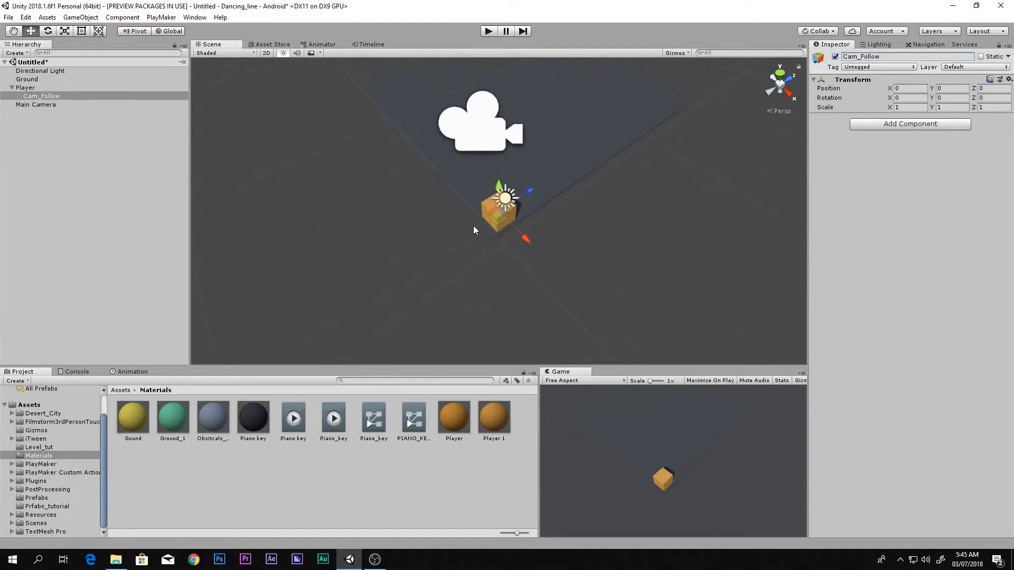
Duplicate Cam_Follow and rename the copy as Cam_Base.
{"action": "left_click", "coordinate": [71, 96]}
{"action": "key", "text": "ctrl+d"}
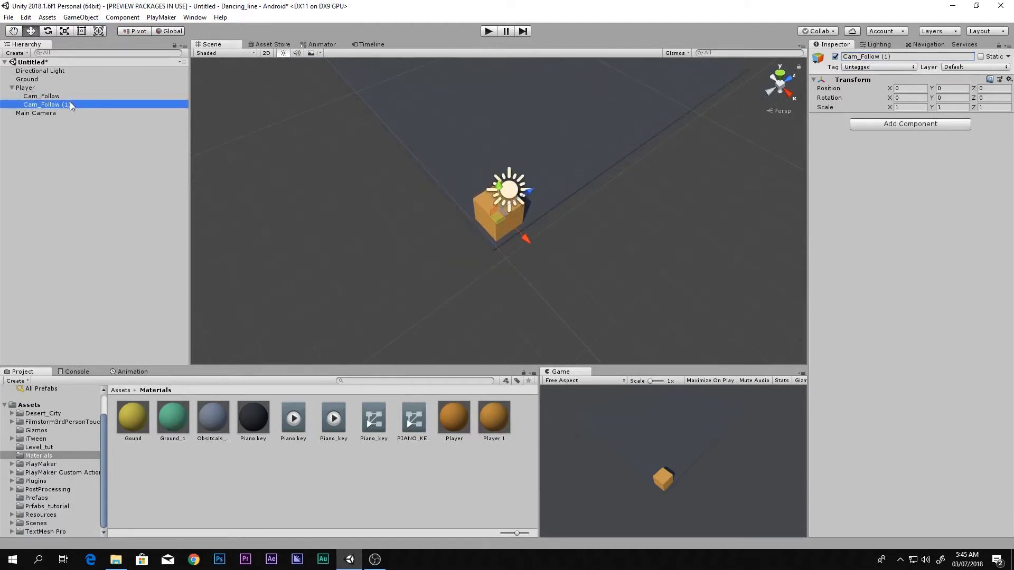
{"action": "scroll", "coordinate": [734, 108], "scroll_direction": "down", "scroll_amount": 3}
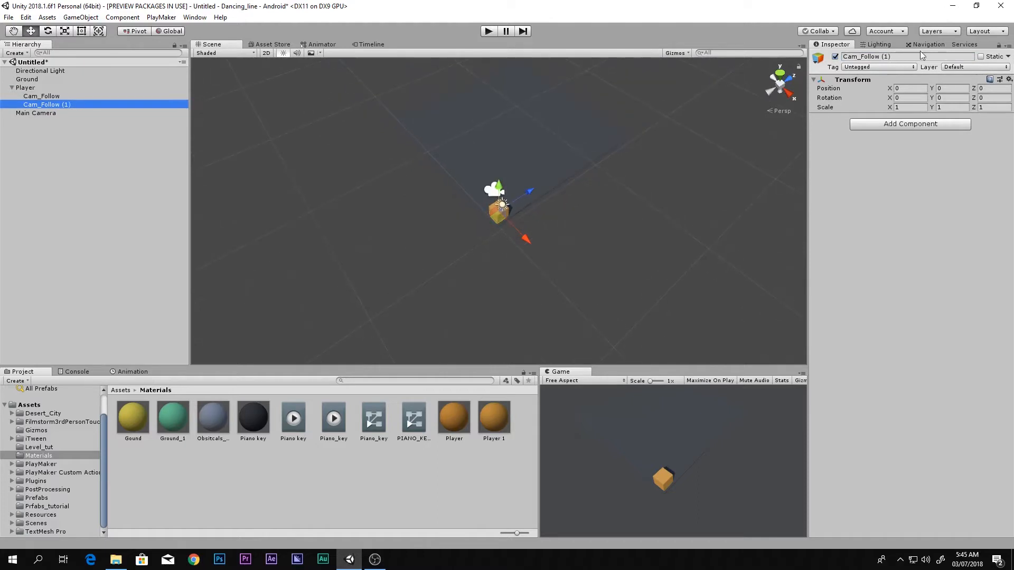
{"action": "left_click", "coordinate": [907, 55]}
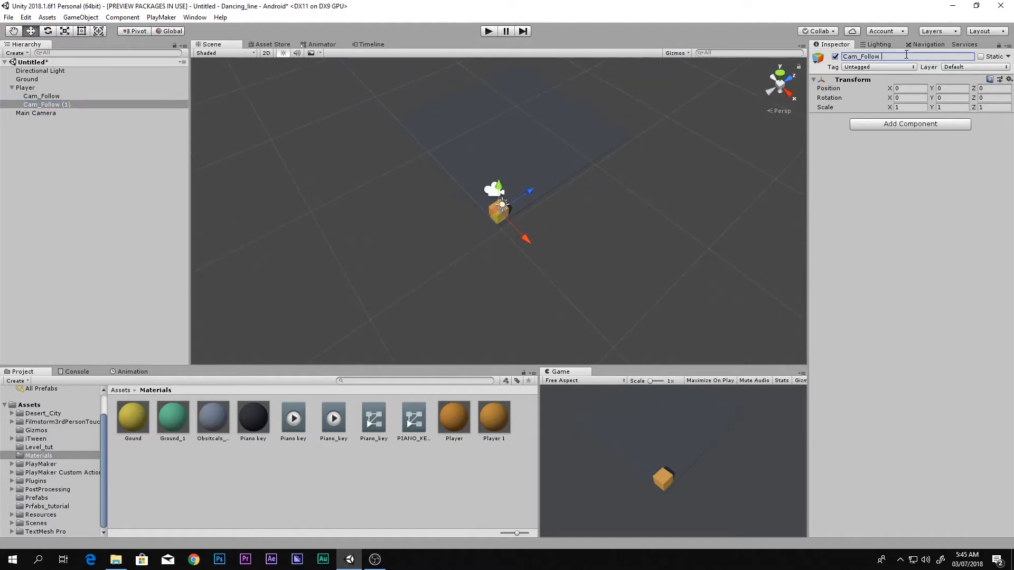
{"action": "key", "text": "BackSpace"}
{"action": "type", "text": "Base"}
Move Cam_Base out of the Player to the scene's root level and collapse the Player's children.
{"action": "left_click", "coordinate": [40, 105]}
{"action": "left_click_drag", "start_coordinate": [43, 123], "coordinate": [42, 120]}
{"action": "left_click", "coordinate": [25, 87]}
{"action": "left_click", "coordinate": [11, 87]}
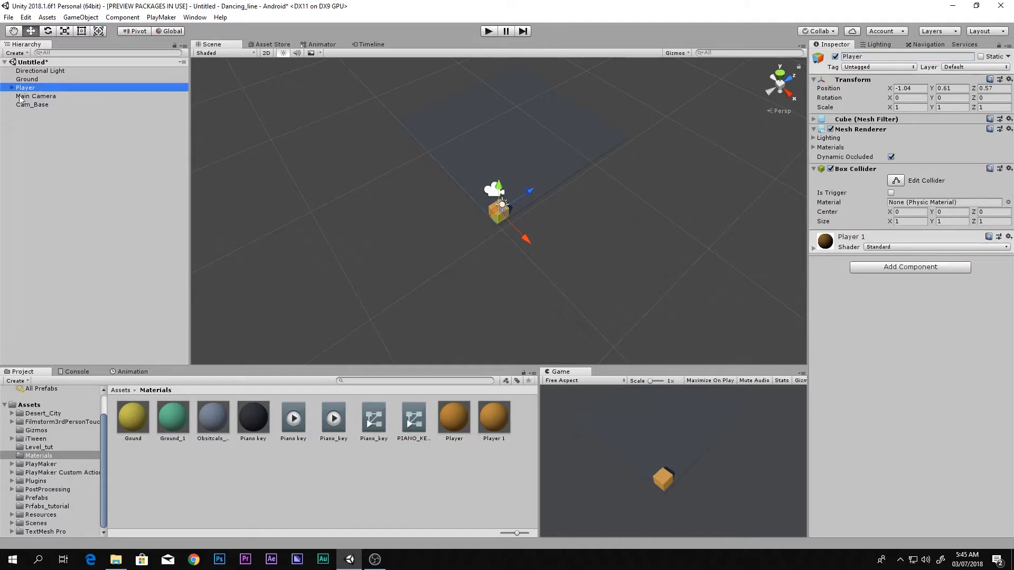
{"action": "scroll", "coordinate": [465, 205], "scroll_direction": "up", "scroll_amount": 3}
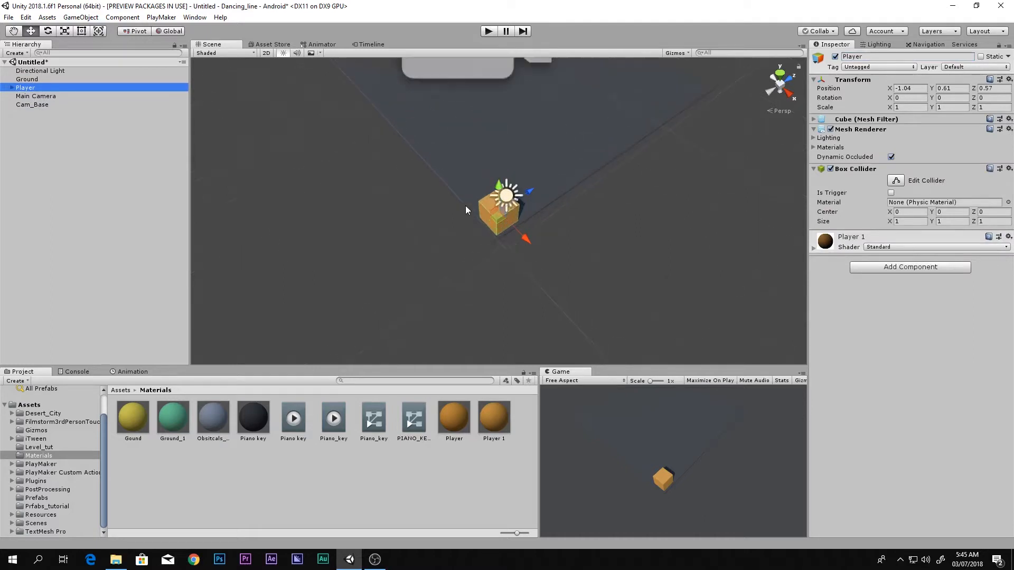
Make the Main Camera a child of Cam_Base and collapse the group.
{"action": "left_click", "coordinate": [31, 105]}
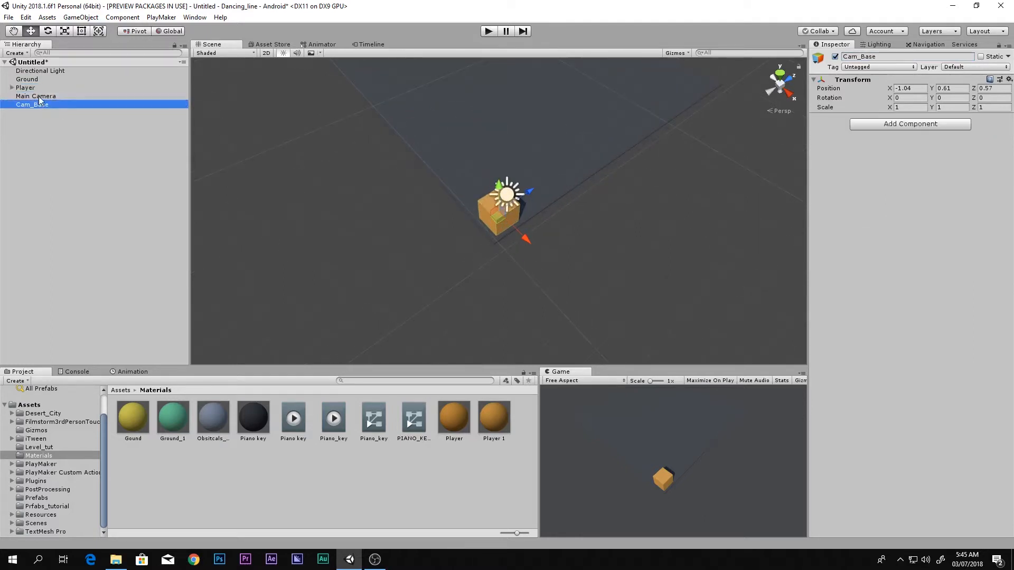
{"action": "left_click_drag", "start_coordinate": [39, 97], "coordinate": [37, 104]}
{"action": "left_click", "coordinate": [5, 97]}
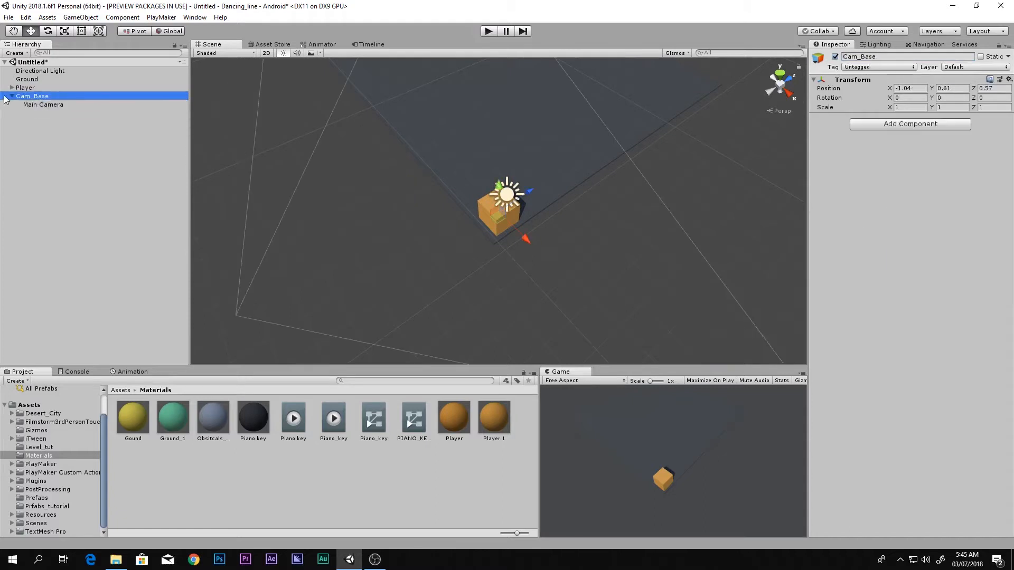
{"action": "left_click", "coordinate": [6, 97]}
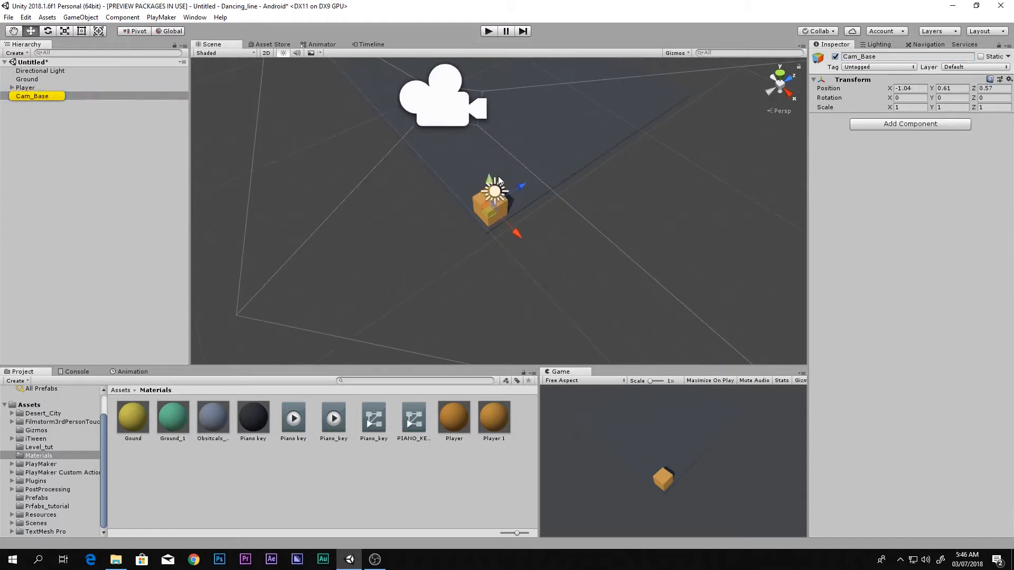
Try rotating Cam_Base and moving it along Z with the camera attached, undoing each change.
{"action": "scroll", "coordinate": [502, 180], "scroll_direction": "down", "scroll_amount": 4}
{"action": "left_click_drag", "start_coordinate": [502, 185], "coordinate": [384, 161], "text": "alt"}
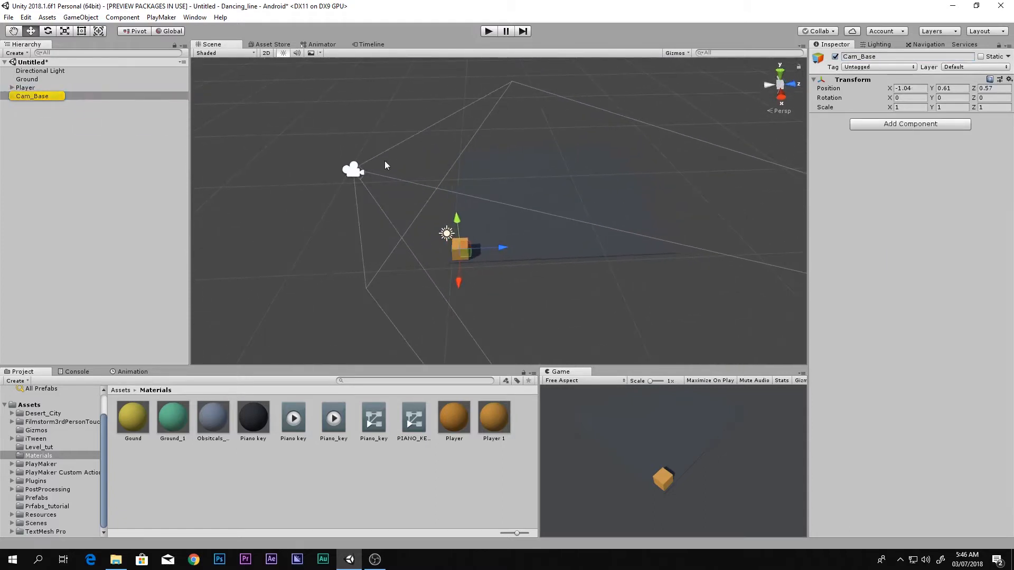
{"action": "key", "text": "e"}
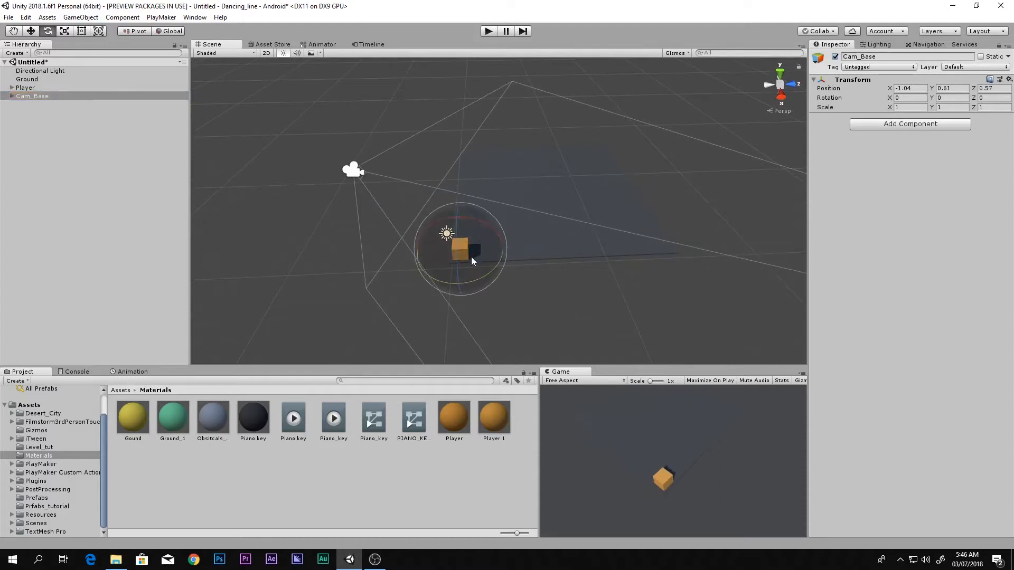
{"action": "left_click_drag", "start_coordinate": [452, 282], "coordinate": [481, 287]}
{"action": "key", "text": "ctrl+z"}
{"action": "key", "text": "w"}
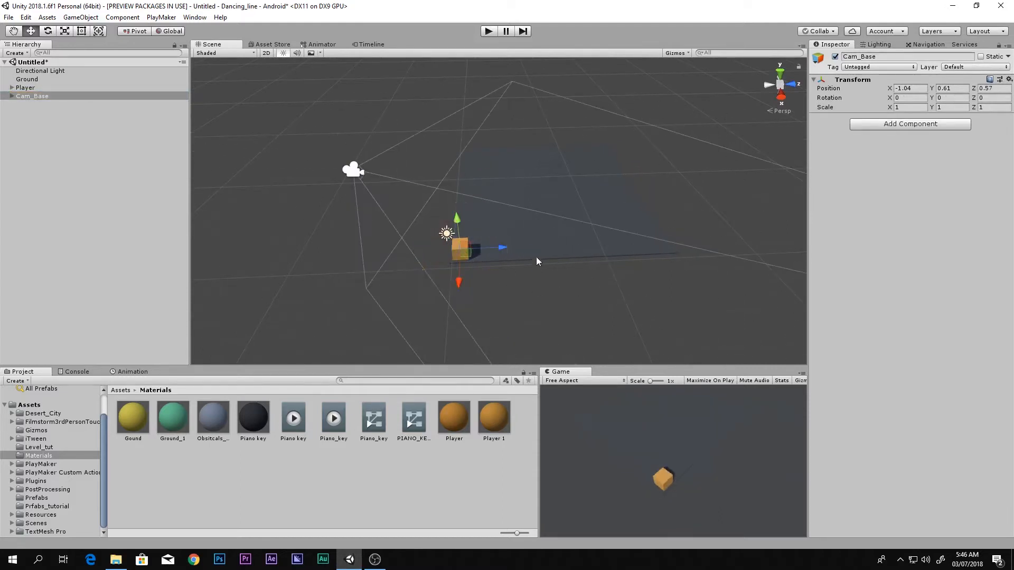
{"action": "left_click_drag", "start_coordinate": [499, 247], "coordinate": [526, 245]}
{"action": "key", "text": "ctrl+z"}
Add a PlayMakerFSM component to Cam_Base and name the FSM Movement.
{"action": "left_click", "coordinate": [29, 88]}
{"action": "left_click", "coordinate": [30, 96]}
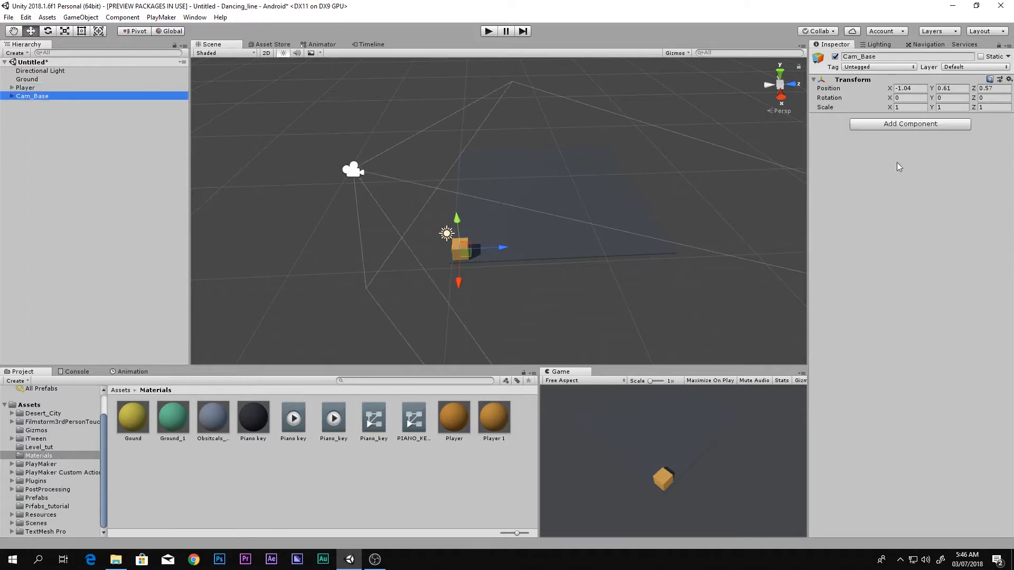
{"action": "left_click", "coordinate": [894, 125]}
{"action": "type", "text": "fs"}
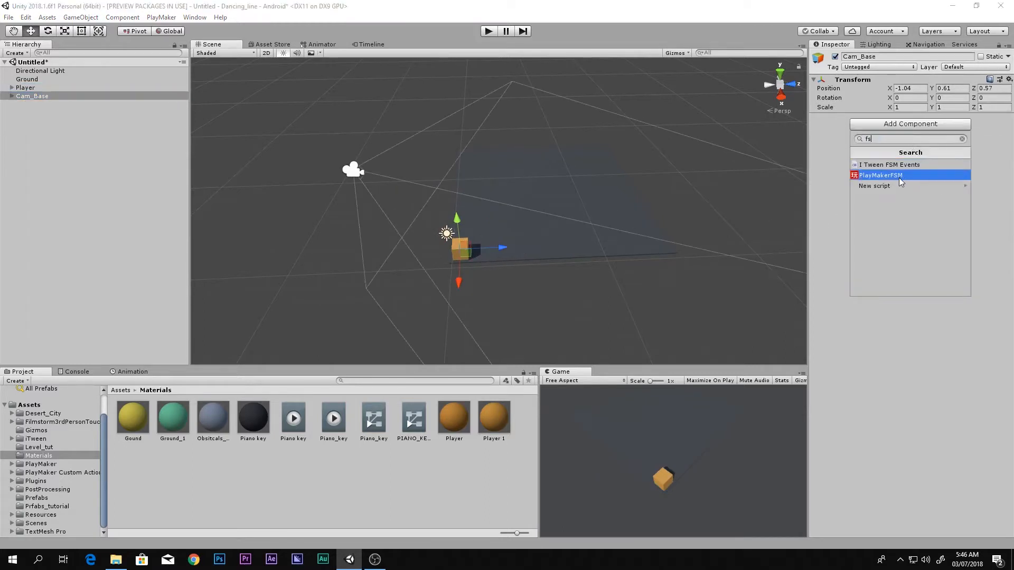
{"action": "left_click", "coordinate": [900, 176]}
{"action": "left_click", "coordinate": [842, 131]}
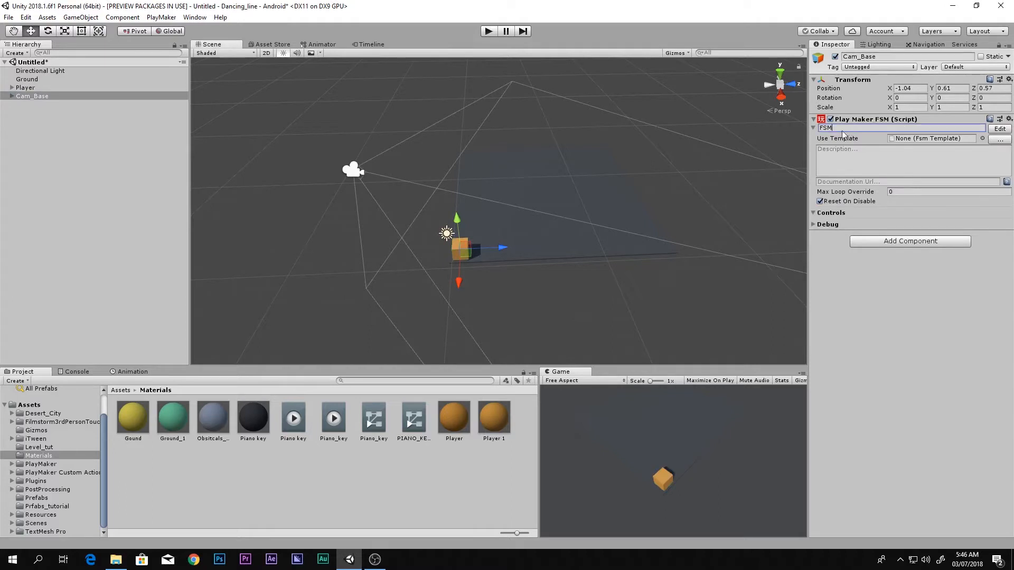
{"action": "left_click_drag", "start_coordinate": [843, 131], "coordinate": [512, 433]}
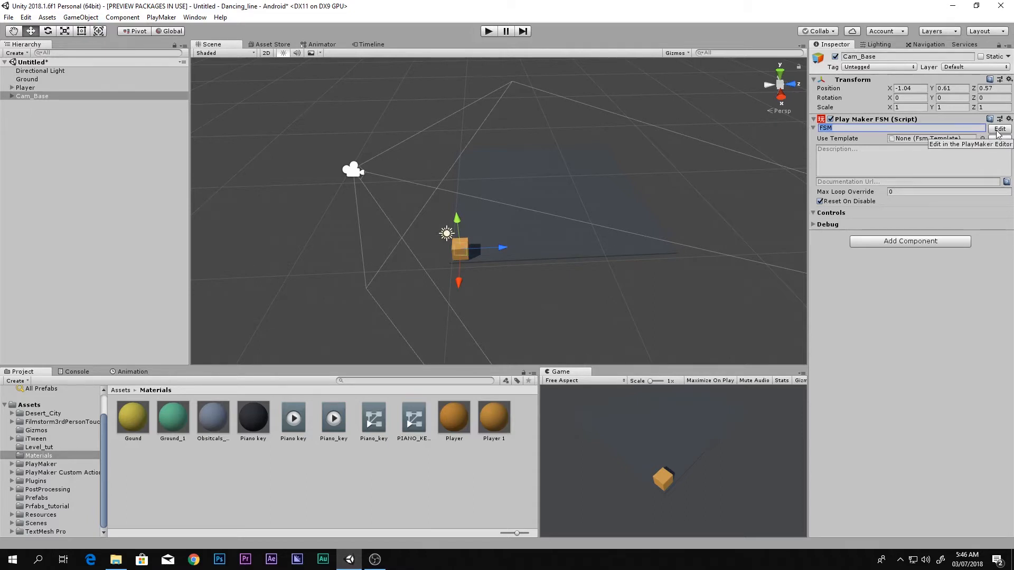
{"action": "type", "text": "Movement"}
Open the Movement FSM in the PlayMaker editor and add a Move Towards action to State 1.
{"action": "left_click", "coordinate": [999, 129]}
{"action": "left_click_drag", "start_coordinate": [594, 59], "coordinate": [634, 124]}
{"action": "double_click", "coordinate": [717, 226]}
{"action": "type", "text": "m"}
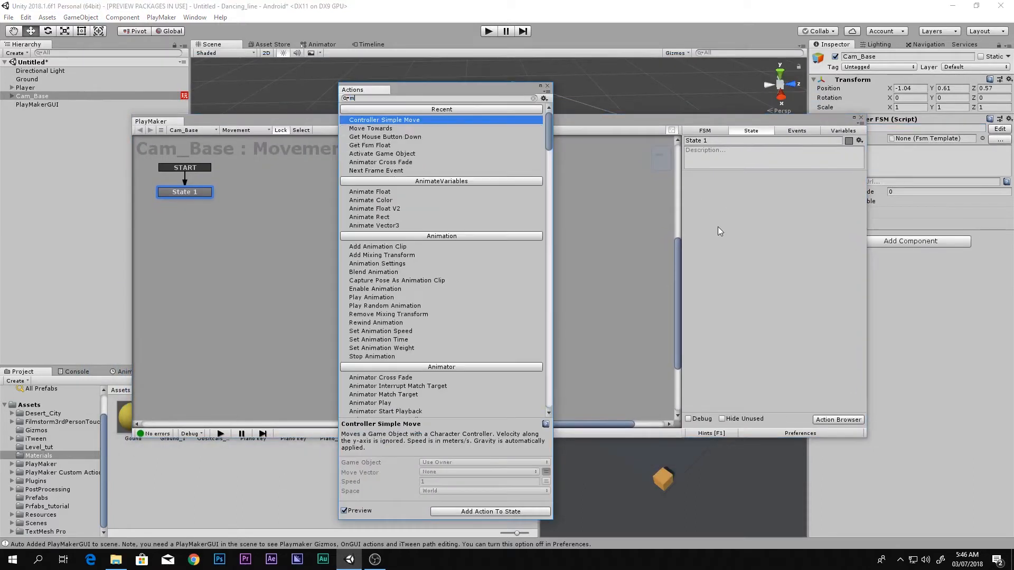
{"action": "type", "text": "ove"}
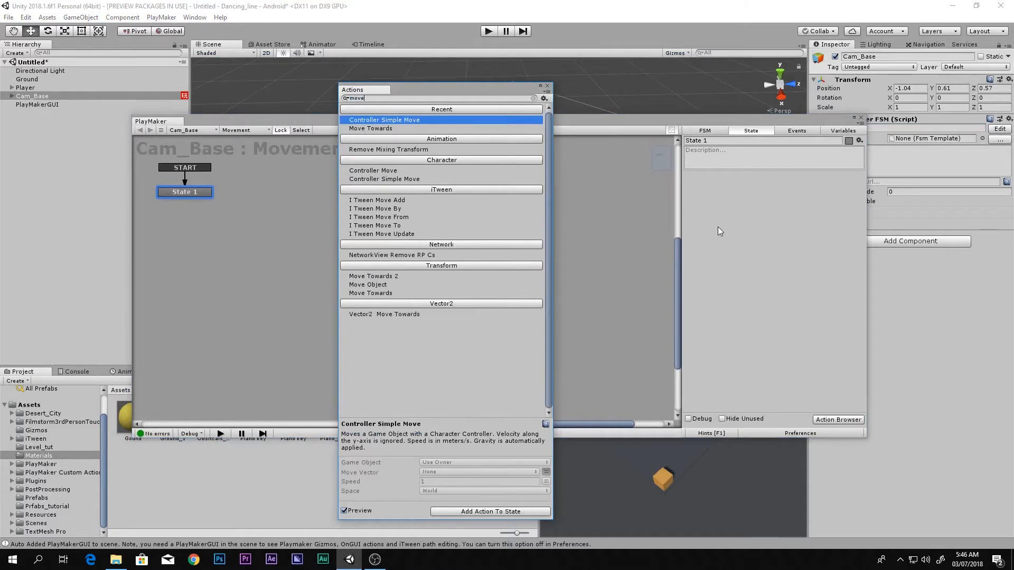
{"action": "key", "text": "Down"}
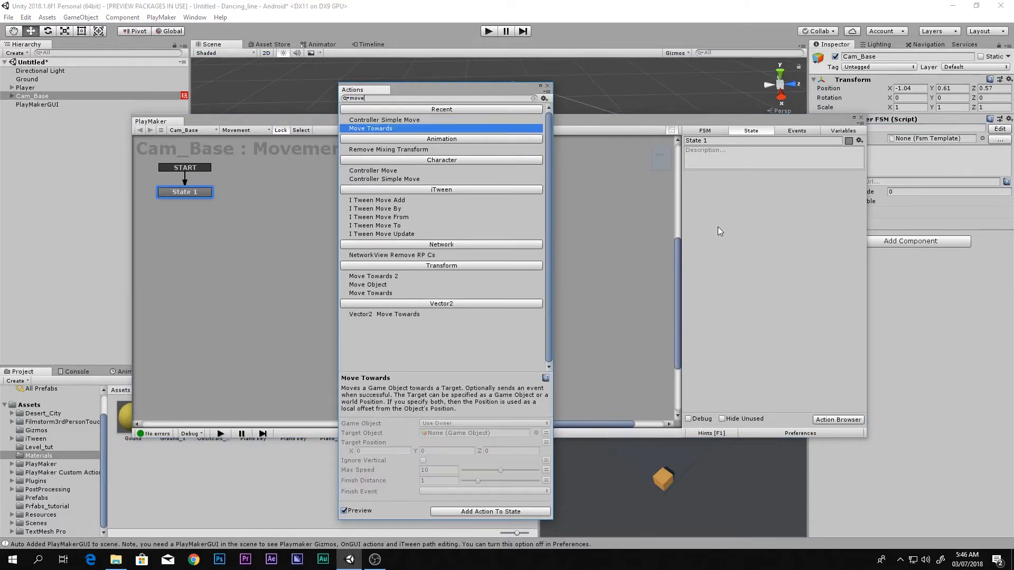
{"action": "key", "text": "Return"}
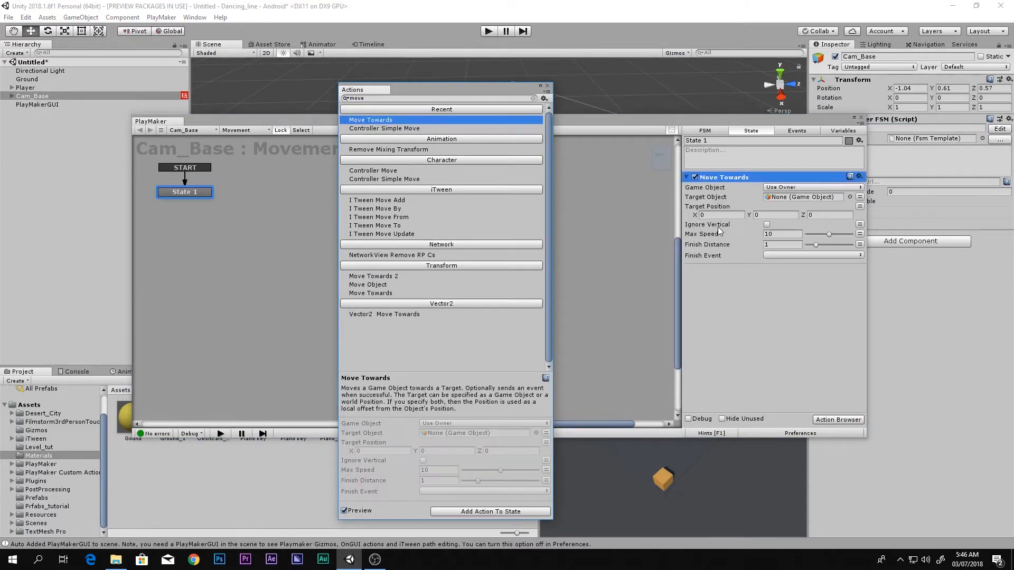
Assign Cam_Follow as the Target Object of the Move Towards action and set its Finish Distance to 0.
{"action": "left_click", "coordinate": [12, 87]}
{"action": "left_click_drag", "start_coordinate": [42, 96], "coordinate": [792, 194]}
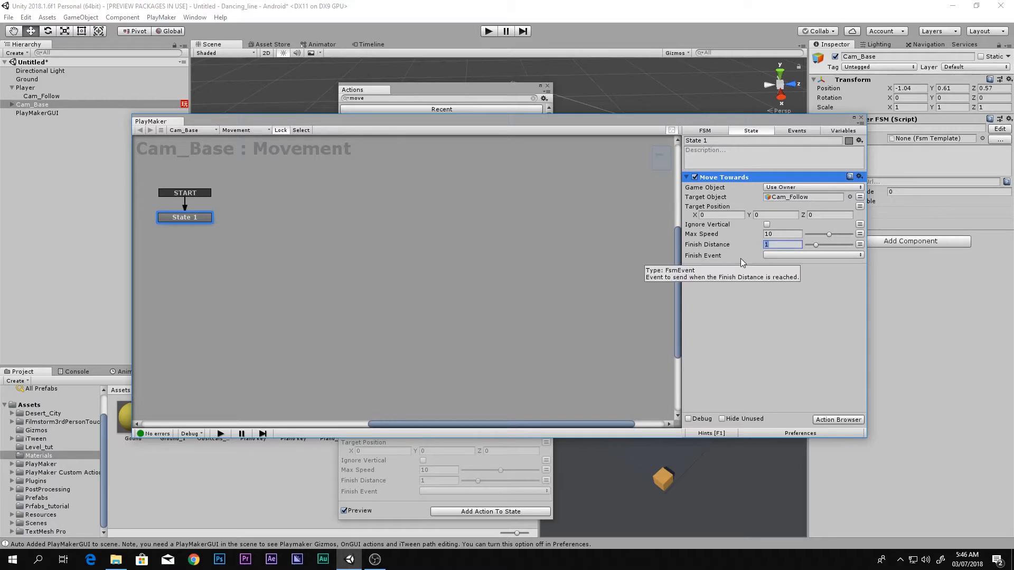
{"action": "type", "text": "0"}
{"action": "left_click", "coordinate": [806, 295]}
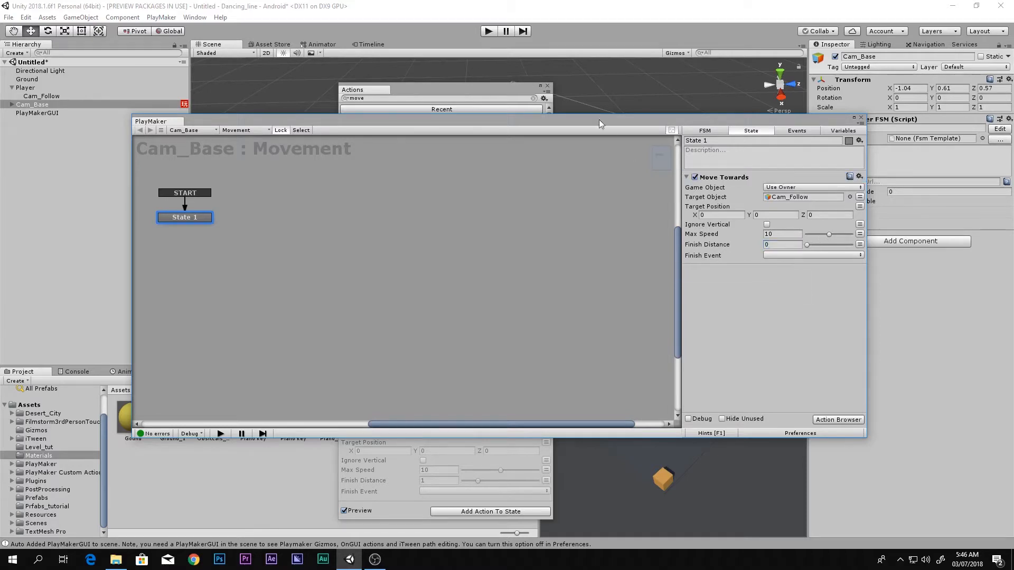
Set the Move Towards action's Max Speed to 6 and close the PlayMaker windows.
{"action": "left_click", "coordinate": [547, 86]}
{"action": "left_click", "coordinate": [547, 86]}
{"action": "left_click_drag", "start_coordinate": [655, 124], "coordinate": [339, 144]}
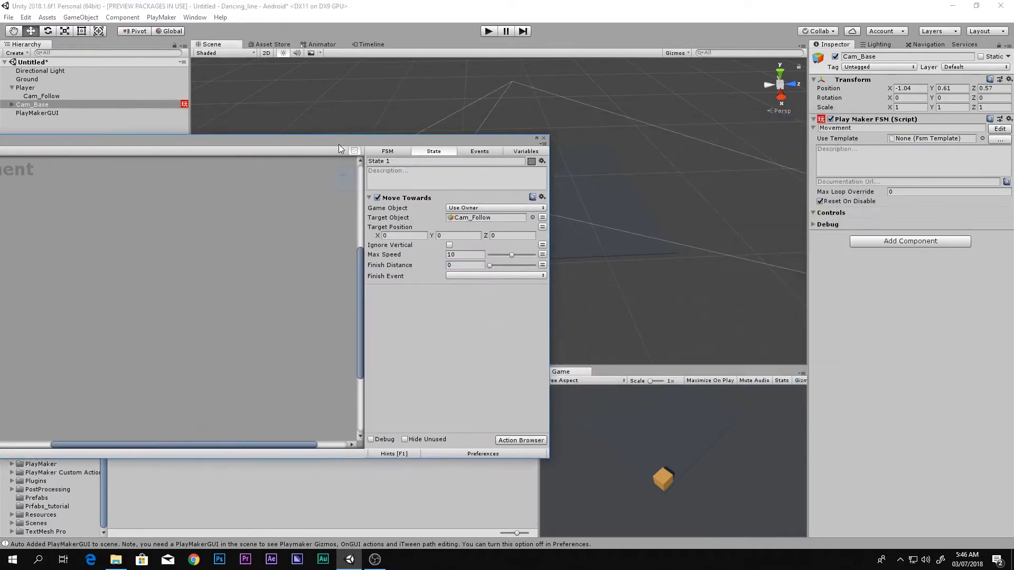
{"action": "left_click", "coordinate": [465, 255]}
{"action": "type", "text": "6"}
{"action": "left_click", "coordinate": [544, 139]}
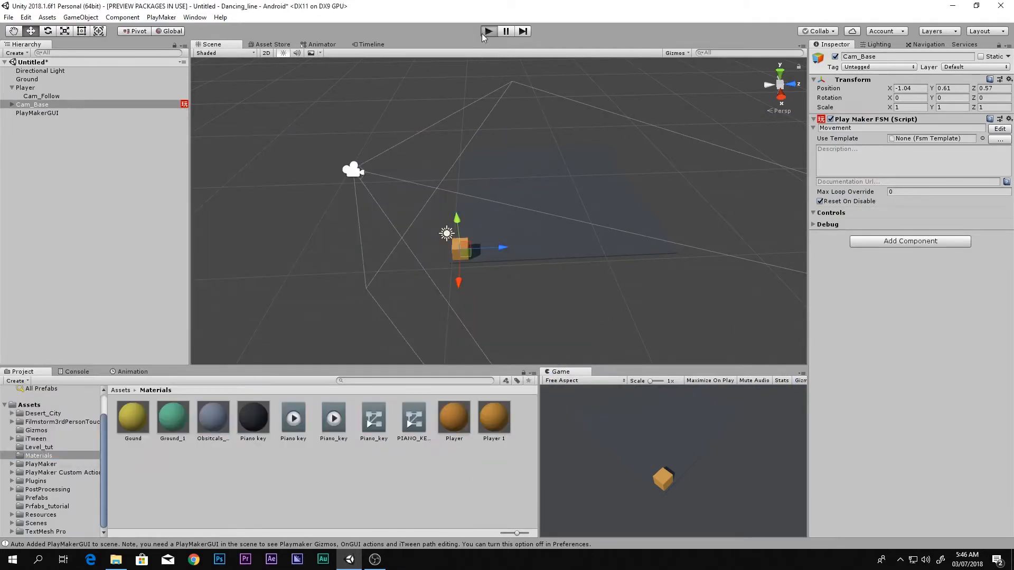
Play-test the camera follow by moving the Player along Z and rotating it, then stop play mode.
{"action": "left_click", "coordinate": [483, 33]}
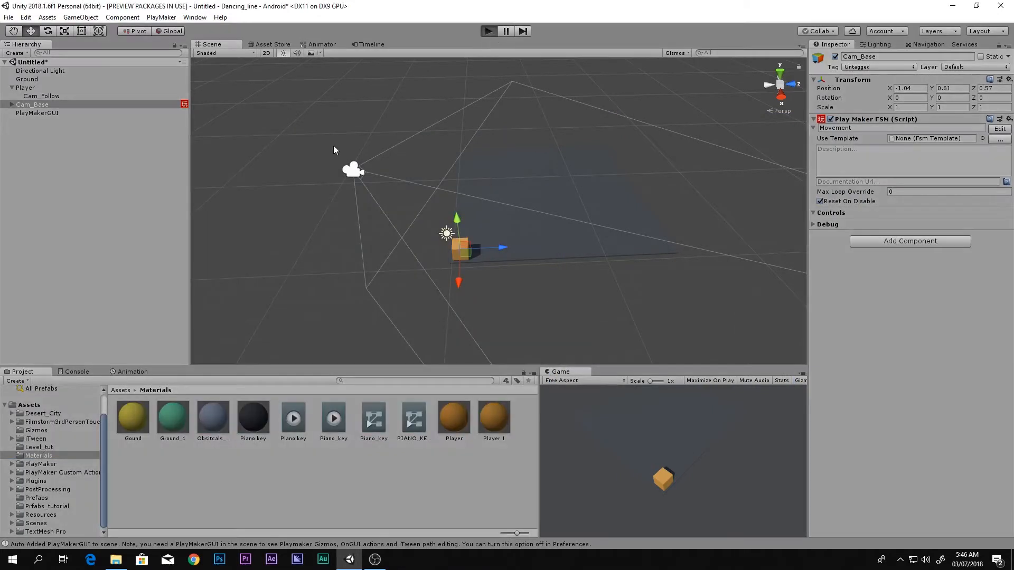
{"action": "left_click", "coordinate": [25, 87]}
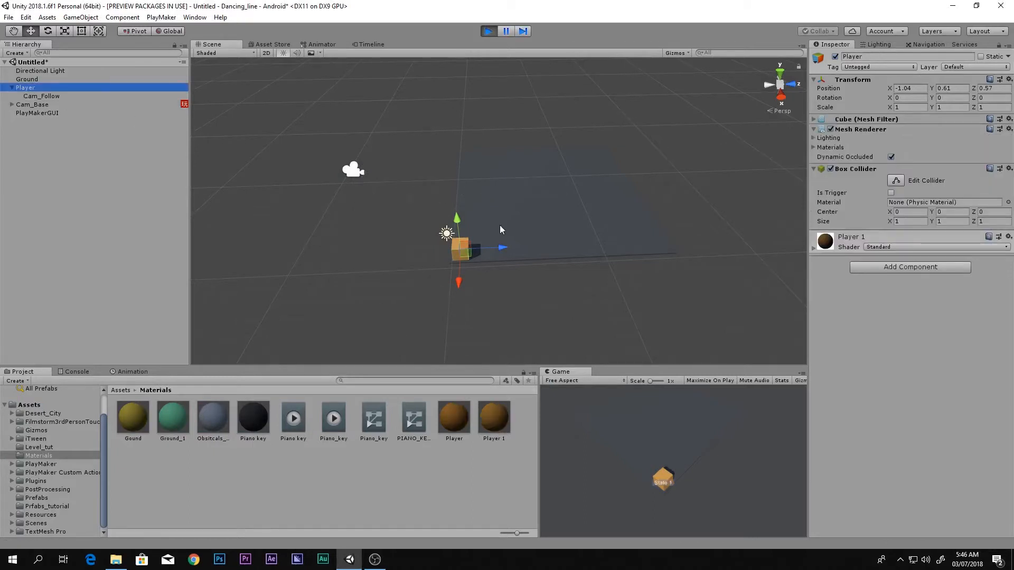
{"action": "left_click_drag", "start_coordinate": [510, 250], "coordinate": [613, 245]}
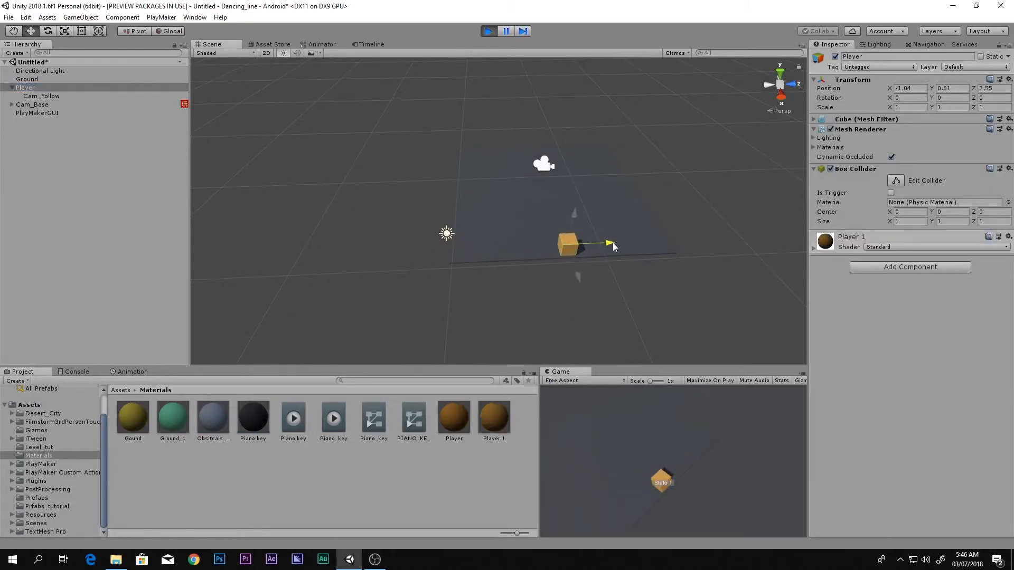
{"action": "key", "text": "e"}
{"action": "left_click_drag", "start_coordinate": [556, 276], "coordinate": [579, 288]}
{"action": "key", "text": "ctrl+z"}
{"action": "left_click", "coordinate": [487, 31]}
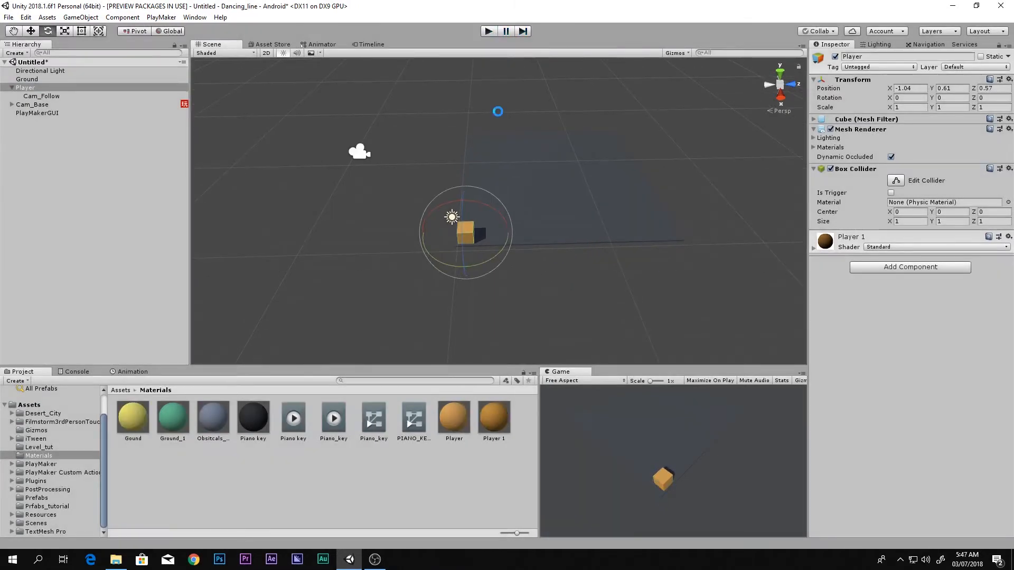
Save the scene in the Assets folder as Tutorial scene.
{"action": "key", "text": "ctrl+s"}
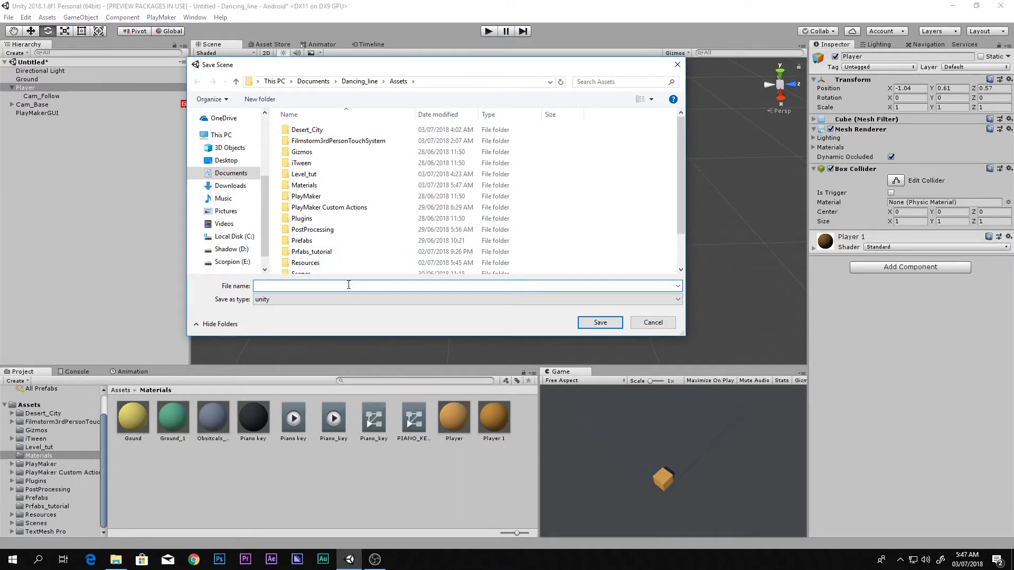
{"action": "type", "text": "Tutorial scene"}
{"action": "key", "text": "Return"}
Try moving the Player cube along the Z axis outside play mode and undo the move.
{"action": "mouse_move", "coordinate": [446, 220]}
{"action": "left_mouse_down", "text": "alt"}
{"action": "mouse_move", "coordinate": [430, 219]}
{"action": "mouse_move", "coordinate": [450, 239]}
{"action": "left_mouse_up", "text": "alt"}
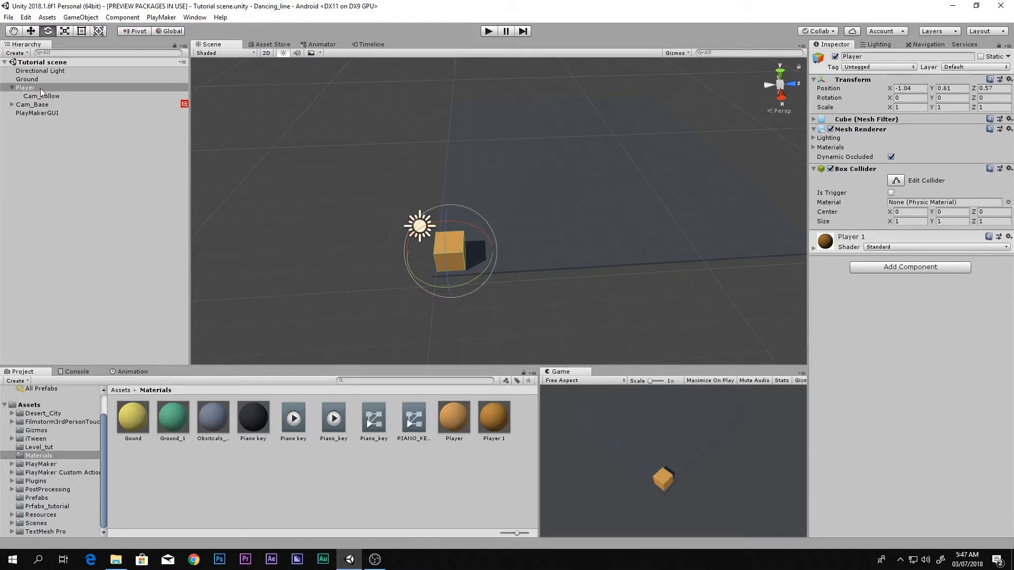
{"action": "key", "text": "w"}
{"action": "left_click_drag", "start_coordinate": [490, 256], "coordinate": [632, 258]}
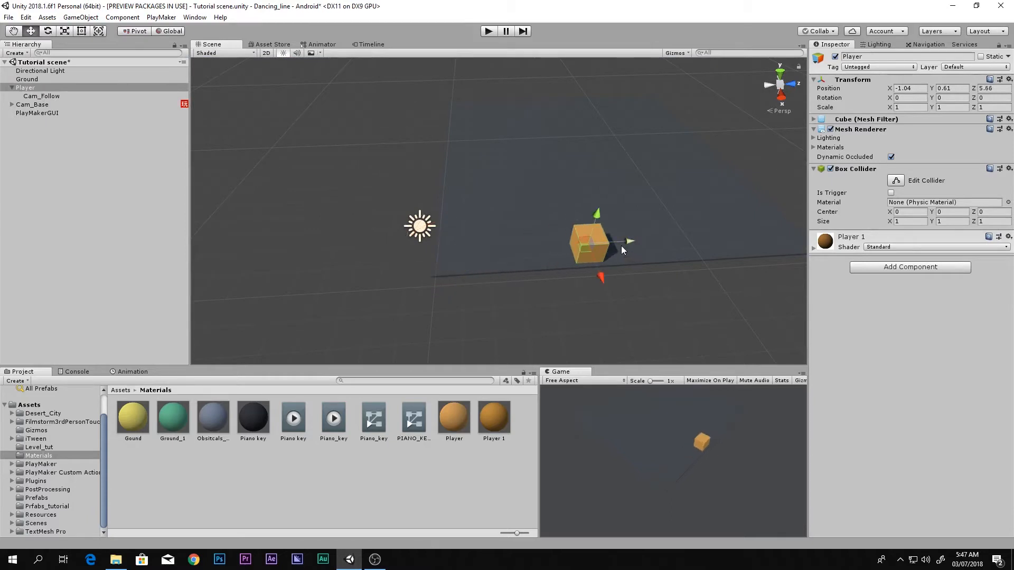
{"action": "key", "text": "ctrl+z"}
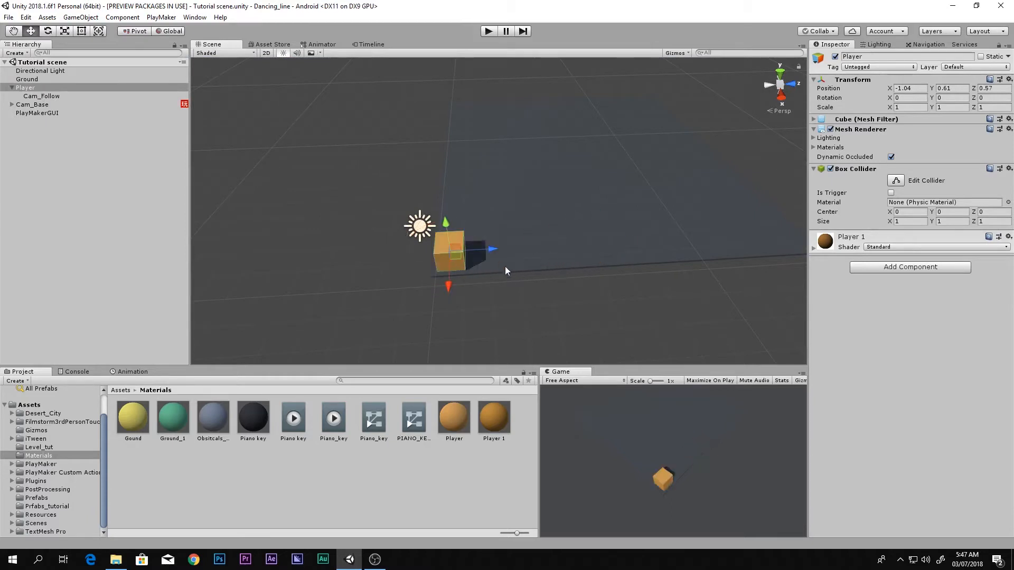
Collapse the Player group and add a PlayMakerFSM component to Player.
{"action": "left_click", "coordinate": [10, 88]}
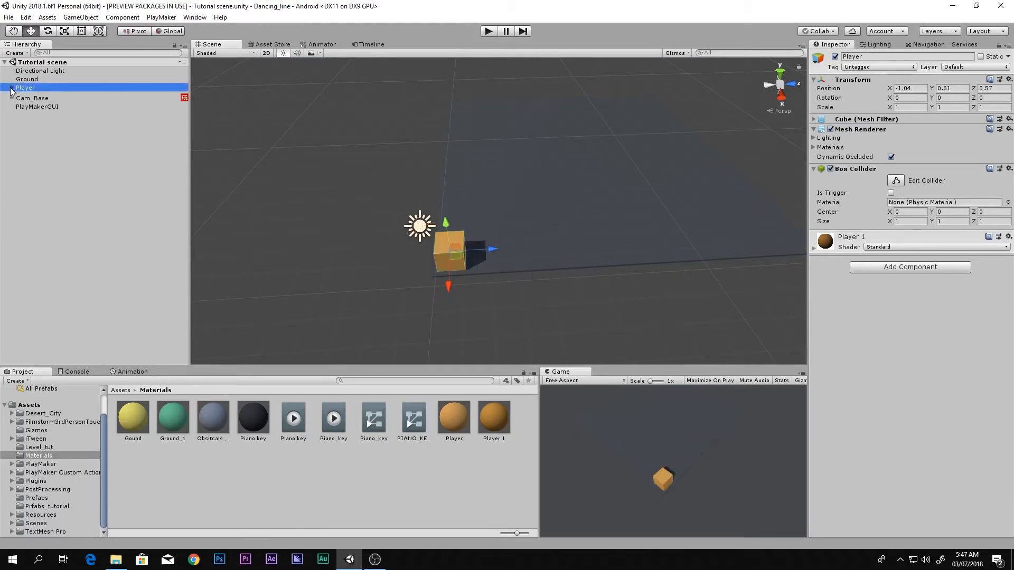
{"action": "left_click", "coordinate": [897, 268]}
{"action": "left_click", "coordinate": [890, 319]}
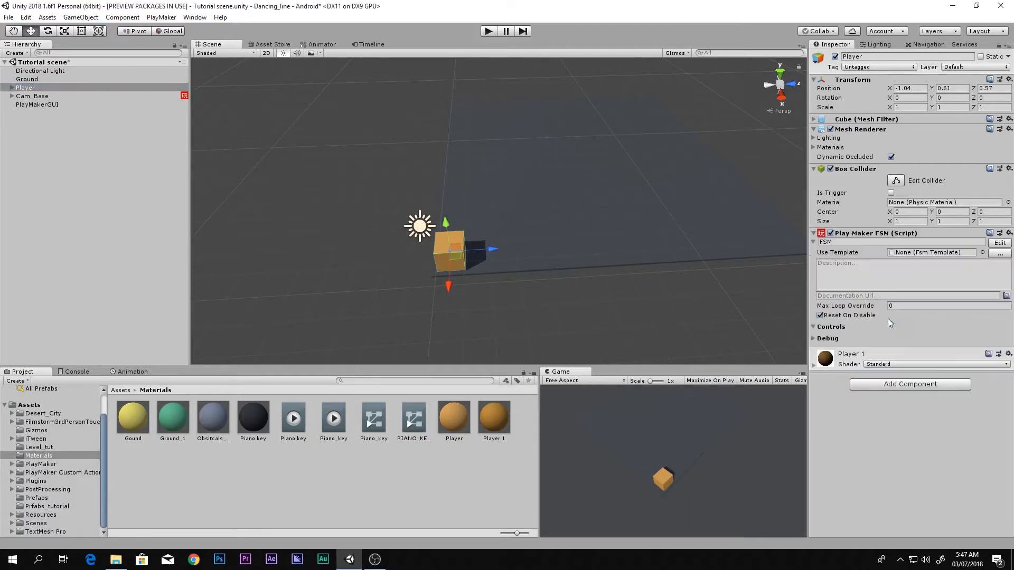
Rename the FSM on Cam_Base to Follow.
{"action": "left_click", "coordinate": [39, 97]}
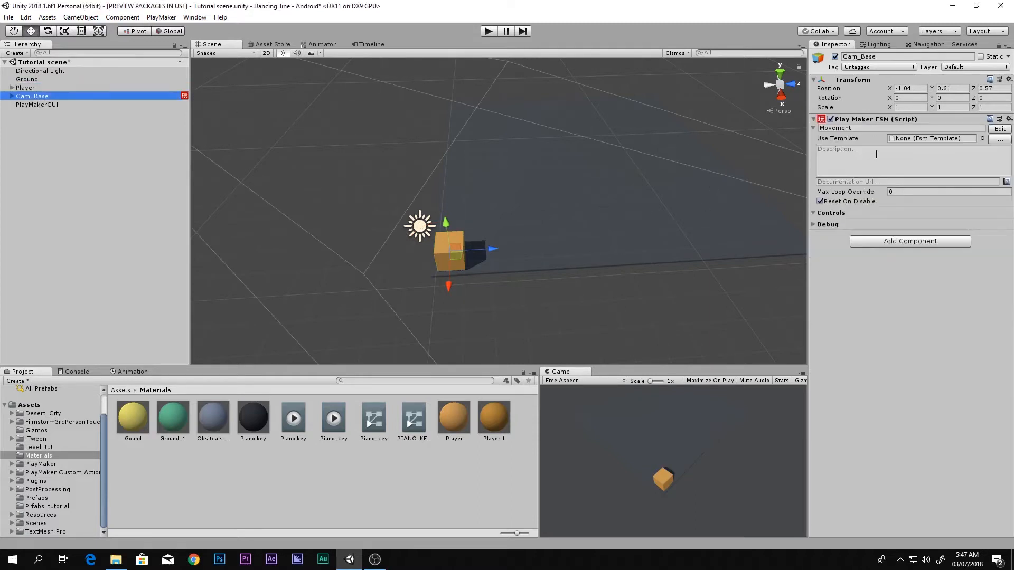
{"action": "left_click", "coordinate": [878, 128]}
{"action": "type", "text": "F"}
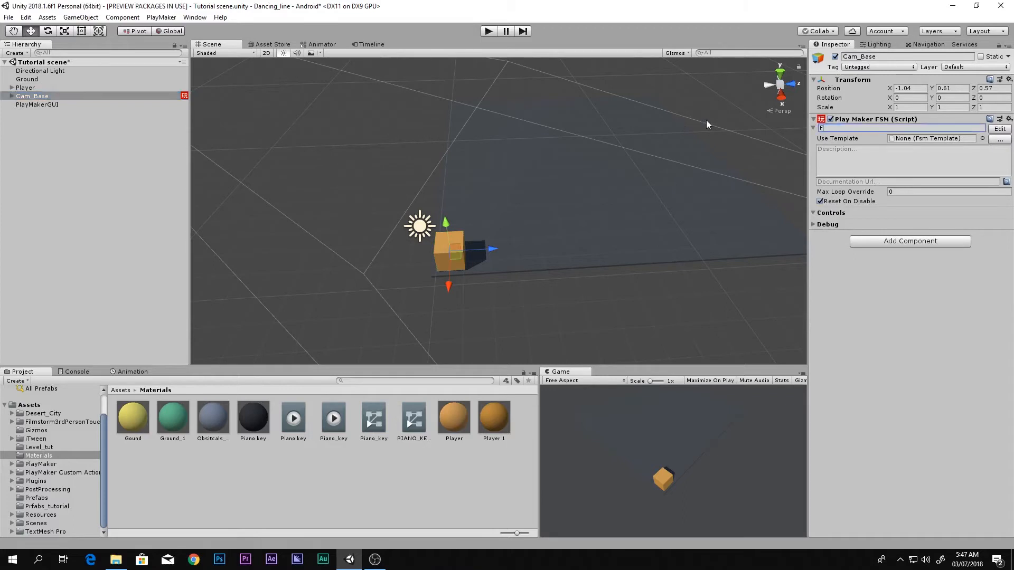
{"action": "type", "text": "ollow"}
Name the Player's FSM Movement and open it in the PlayMaker editor.
{"action": "left_click", "coordinate": [22, 88]}
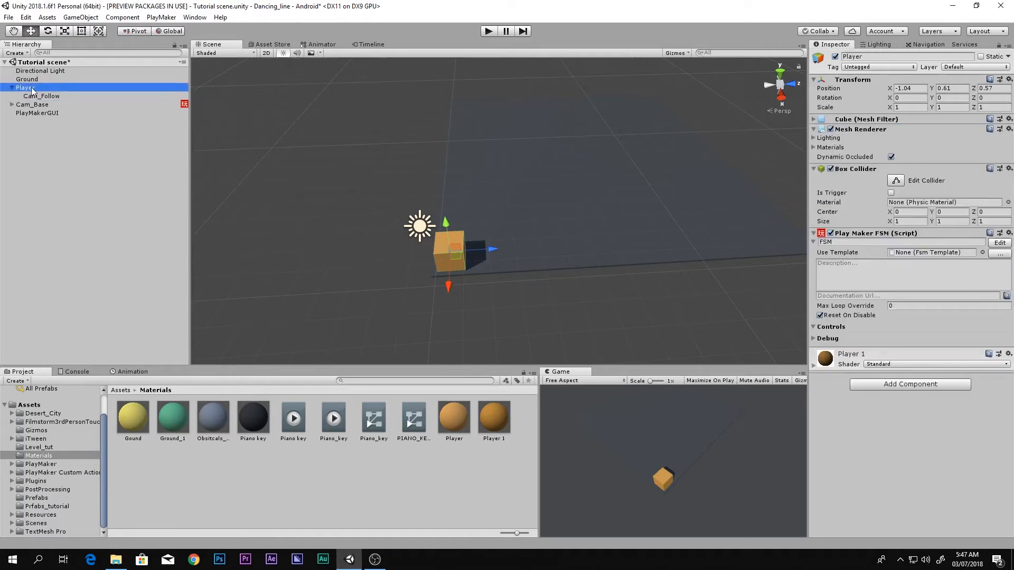
{"action": "left_click", "coordinate": [836, 241]}
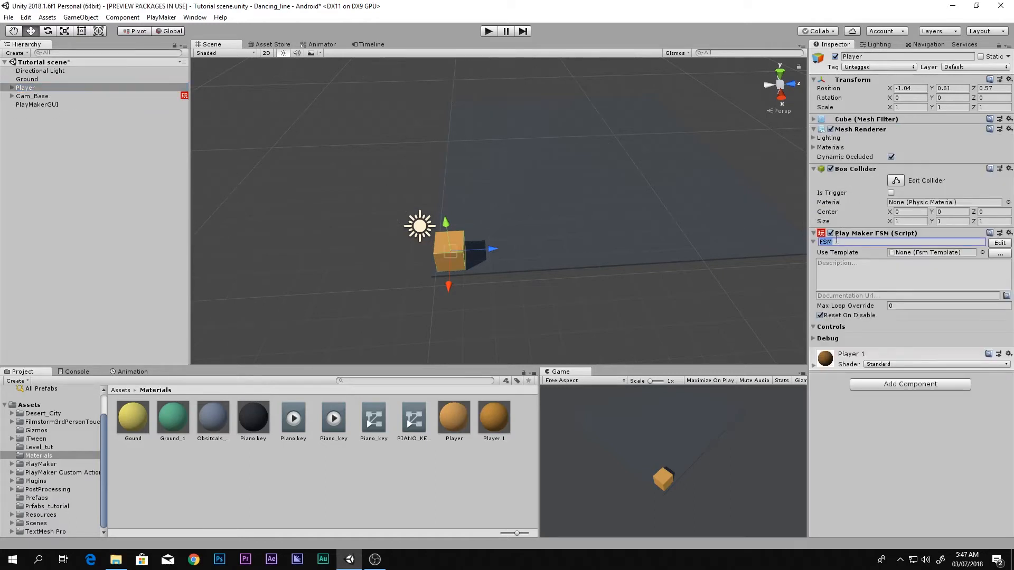
{"action": "type", "text": "Mo"}
{"action": "type", "text": "veemt"}
{"action": "key", "text": "BackSpace"}
{"action": "key", "text": "BackSpace"}
{"action": "type", "text": "me"}
{"action": "left_click", "coordinate": [993, 244]}
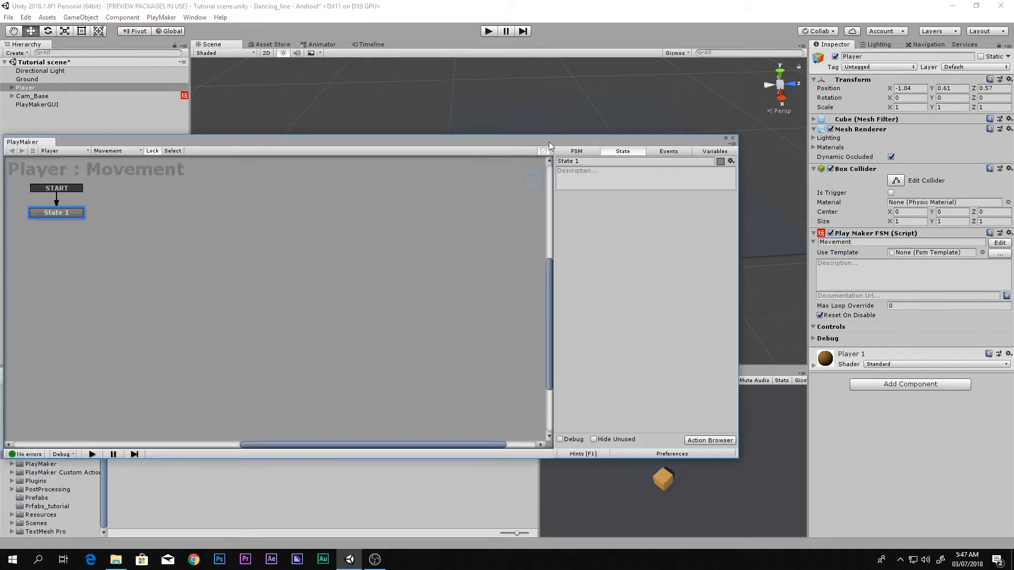
Add a Translate action to State 1 of the Player's Movement FSM and close the action browser.
{"action": "left_click_drag", "start_coordinate": [549, 142], "coordinate": [670, 118]}
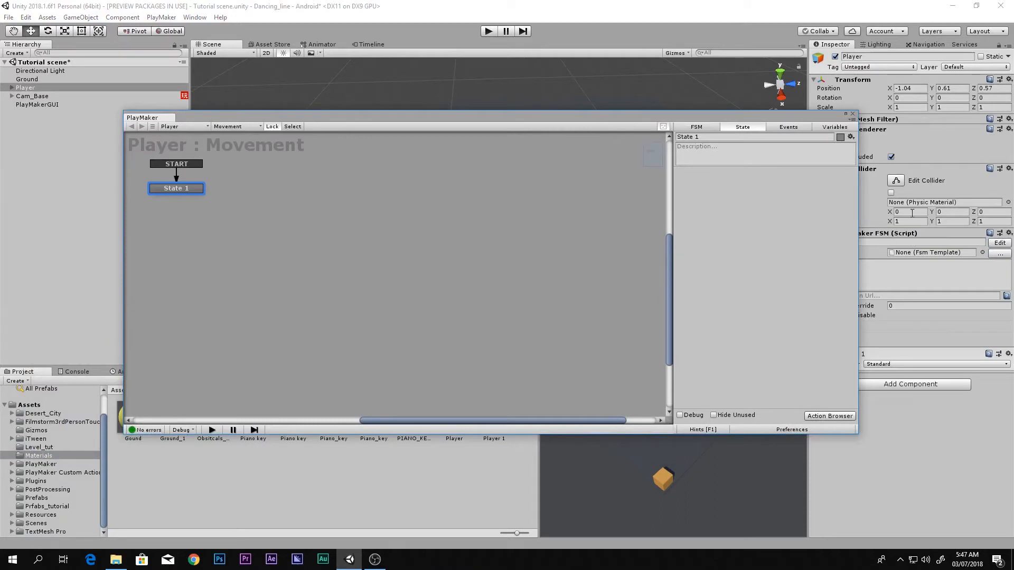
{"action": "right_click", "coordinate": [777, 226]}
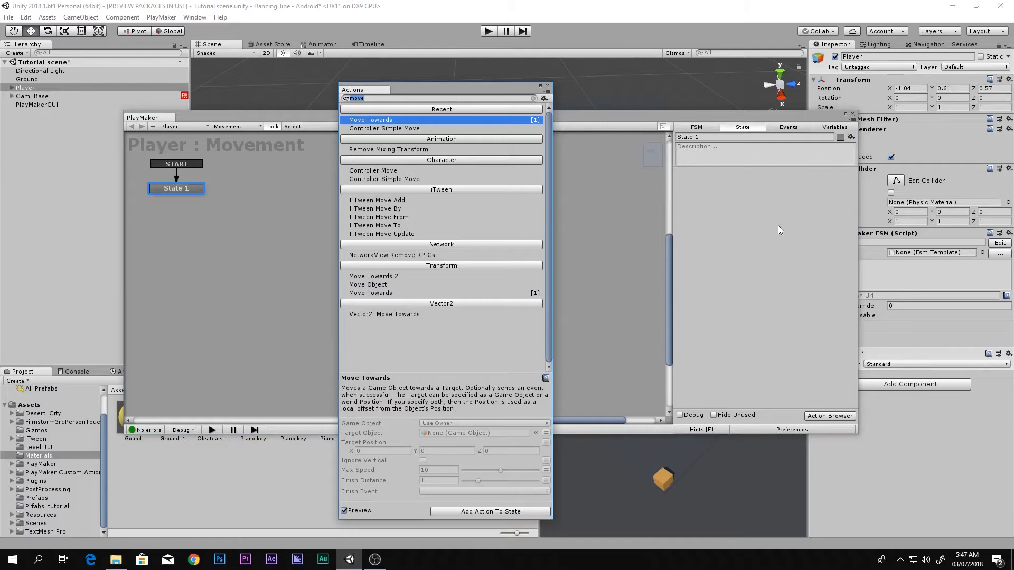
{"action": "type", "text": "trnas"}
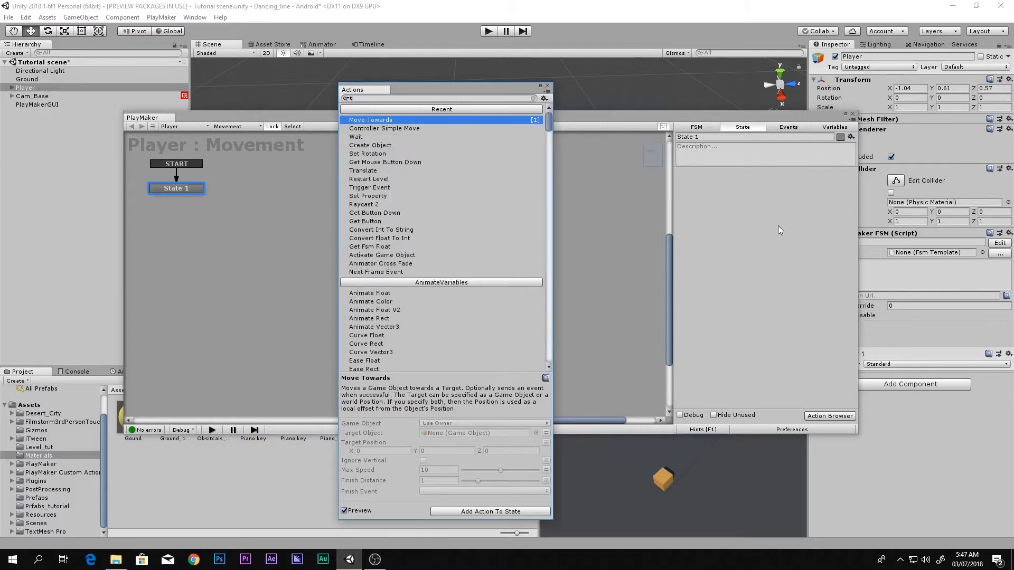
{"action": "key", "text": "BackSpace"}
{"action": "key", "text": "BackSpace"}
{"action": "key", "text": "BackSpace"}
{"action": "key", "text": "BackSpace"}
{"action": "type", "text": "ransla"}
{"action": "key", "text": "Return"}
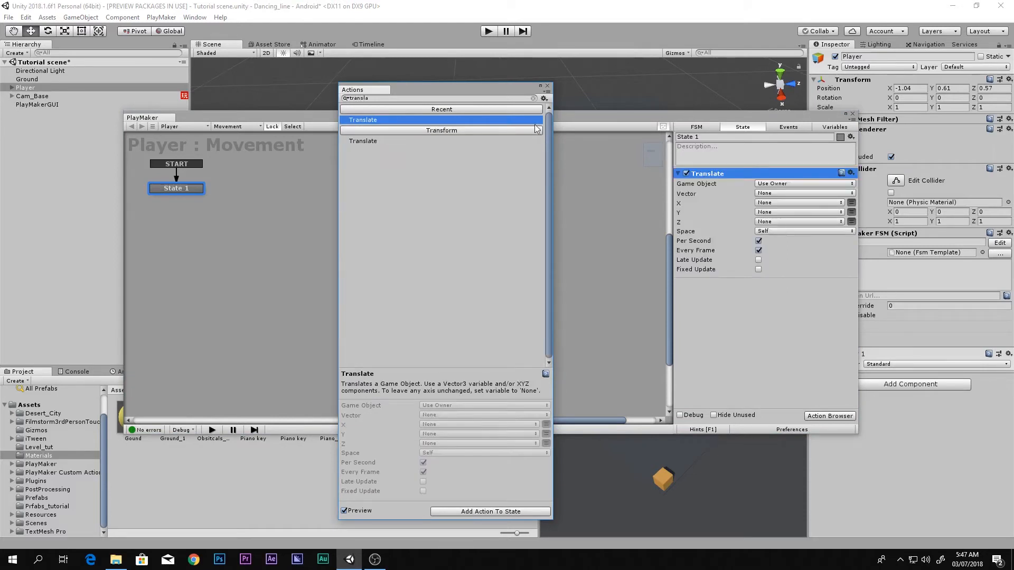
{"action": "left_click", "coordinate": [547, 86]}
{"action": "left_click_drag", "start_coordinate": [600, 116], "coordinate": [583, 98]}
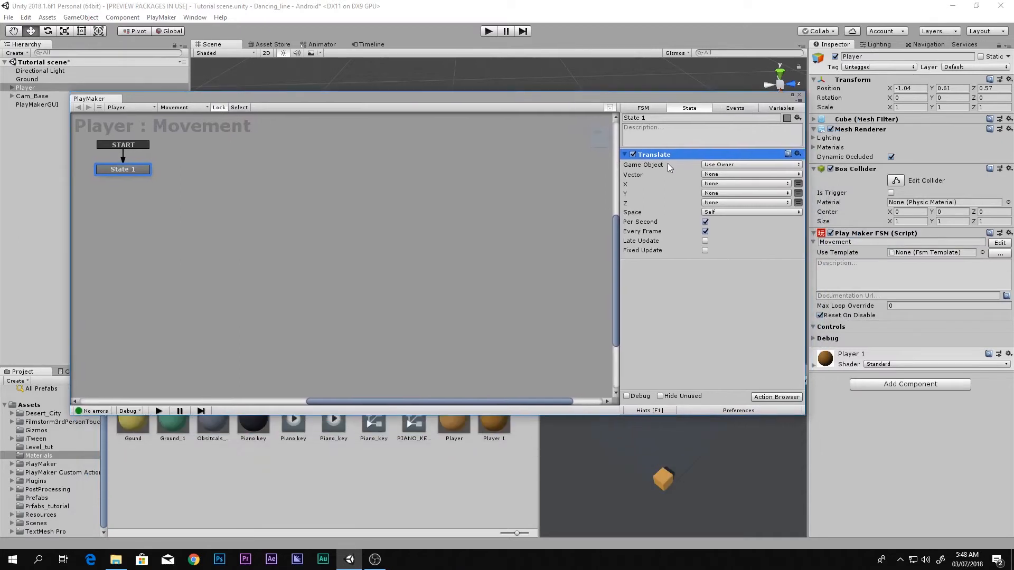
Check the Translate action's Vector options and try moving the Player cube along Z, undoing the move.
{"action": "left_click", "coordinate": [714, 174]}
{"action": "left_click", "coordinate": [734, 280]}
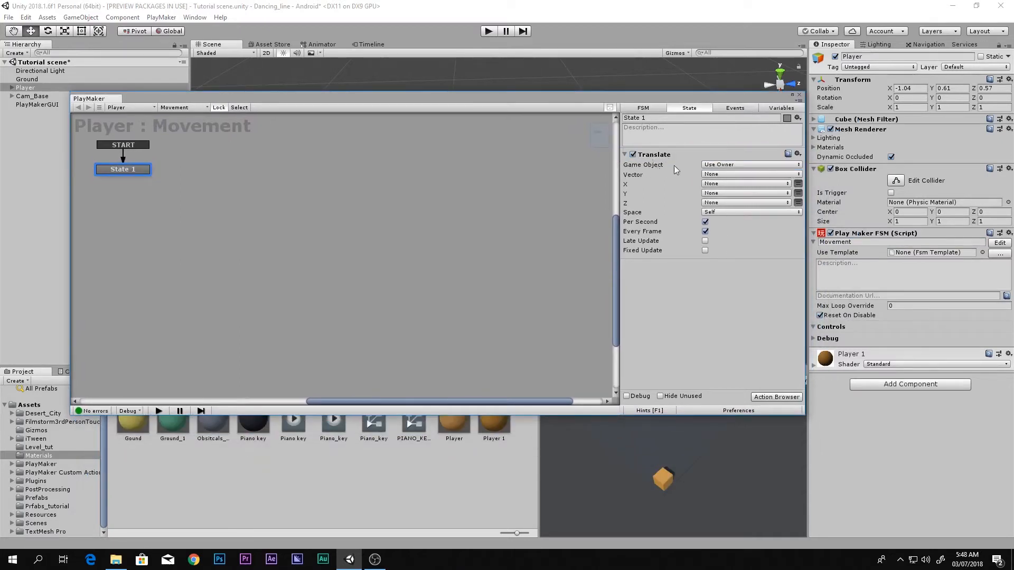
{"action": "left_click_drag", "start_coordinate": [657, 101], "coordinate": [636, 243]}
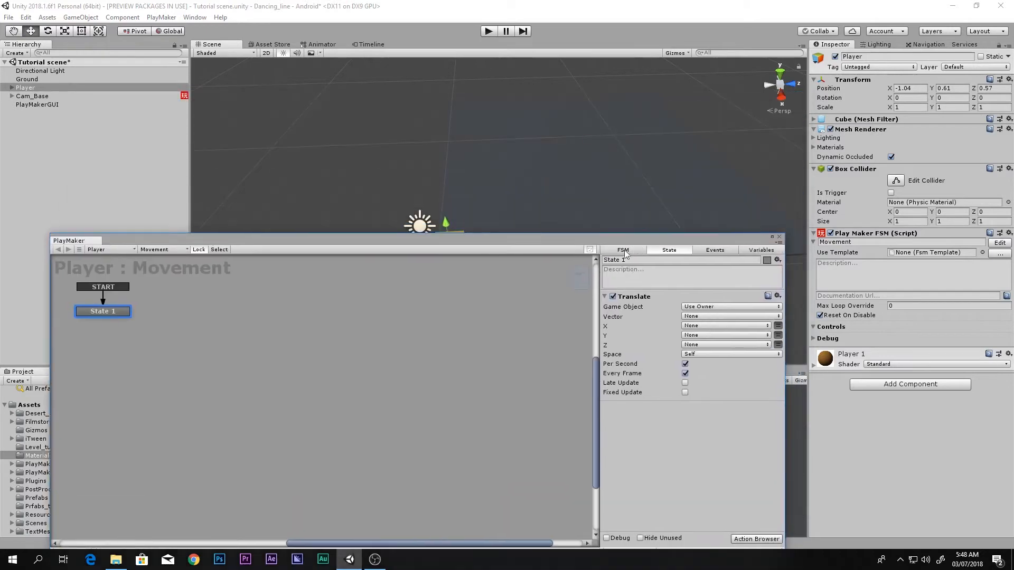
{"action": "left_click_drag", "start_coordinate": [495, 193], "coordinate": [584, 188]}
{"action": "key", "text": "ctrl+z"}
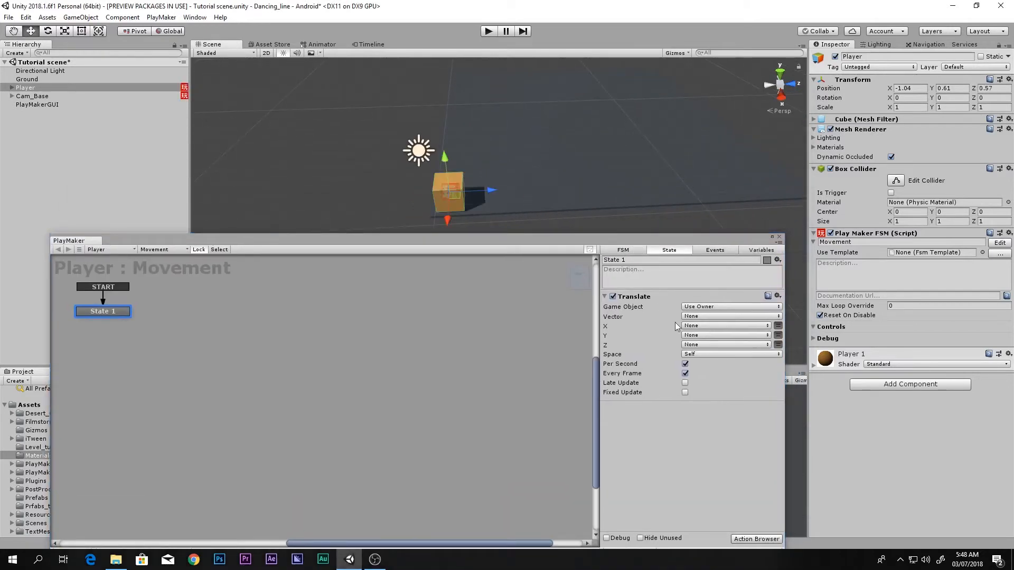
Switch the Translate action's Z from a variable to a direct value and set it to 6.
{"action": "left_click", "coordinate": [778, 345]}
{"action": "left_click", "coordinate": [727, 345]}
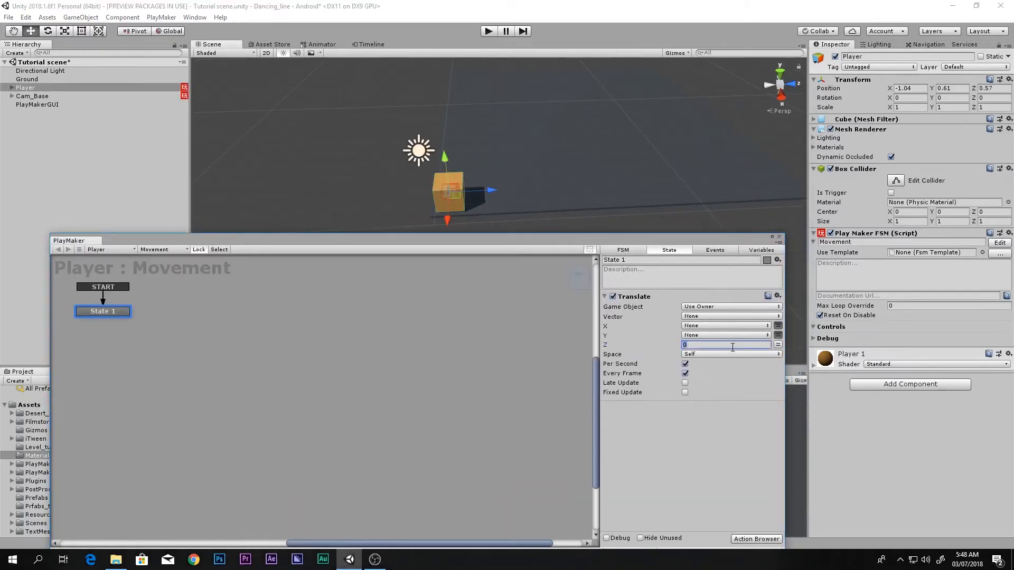
{"action": "type", "text": "6"}
{"action": "key", "text": "Return"}
Play-test the Player's forward movement from another viewing angle, then stop play mode.
{"action": "left_click", "coordinate": [489, 31]}
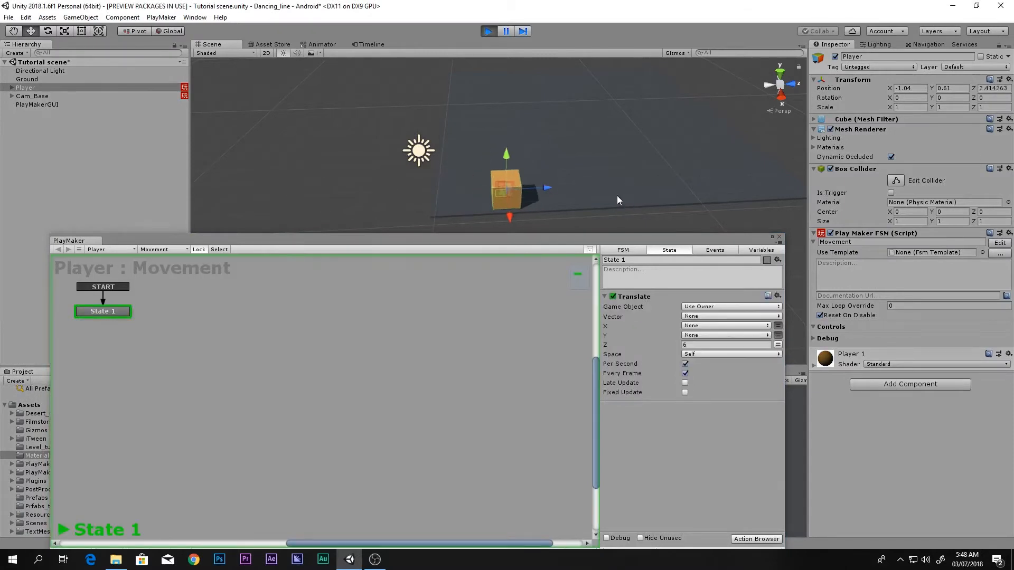
{"action": "left_click_drag", "start_coordinate": [617, 195], "coordinate": [660, 184], "text": "alt"}
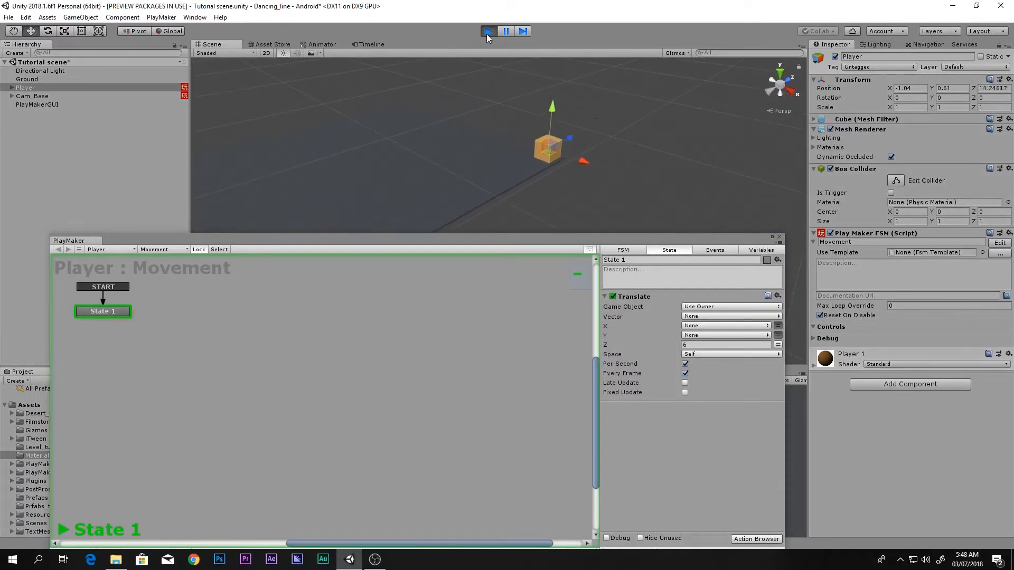
{"action": "left_click", "coordinate": [487, 32]}
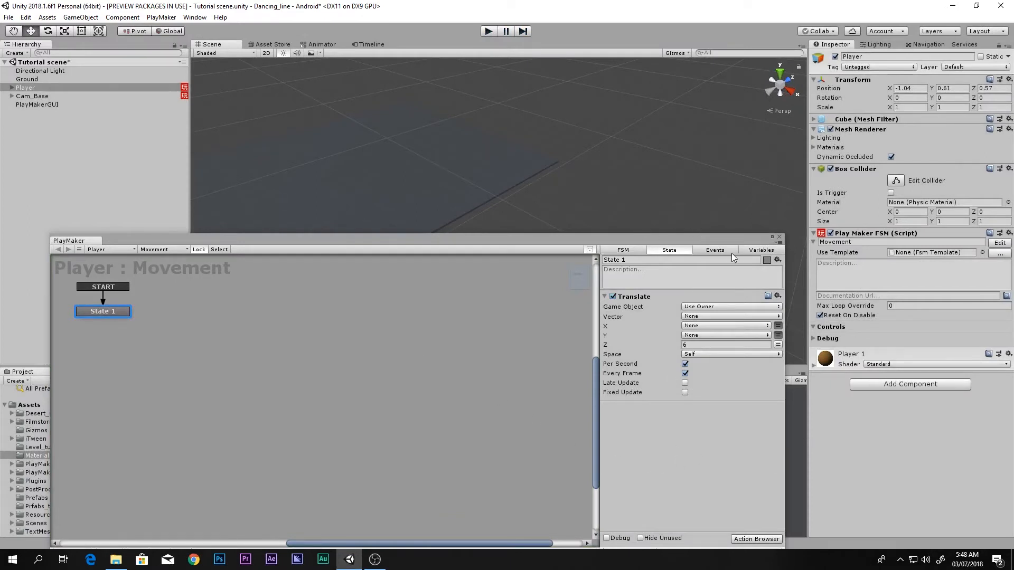
Add a Get Mouse Button Down action to State 1 of the Player's Movement FSM.
{"action": "left_click_drag", "start_coordinate": [709, 239], "coordinate": [702, 115]}
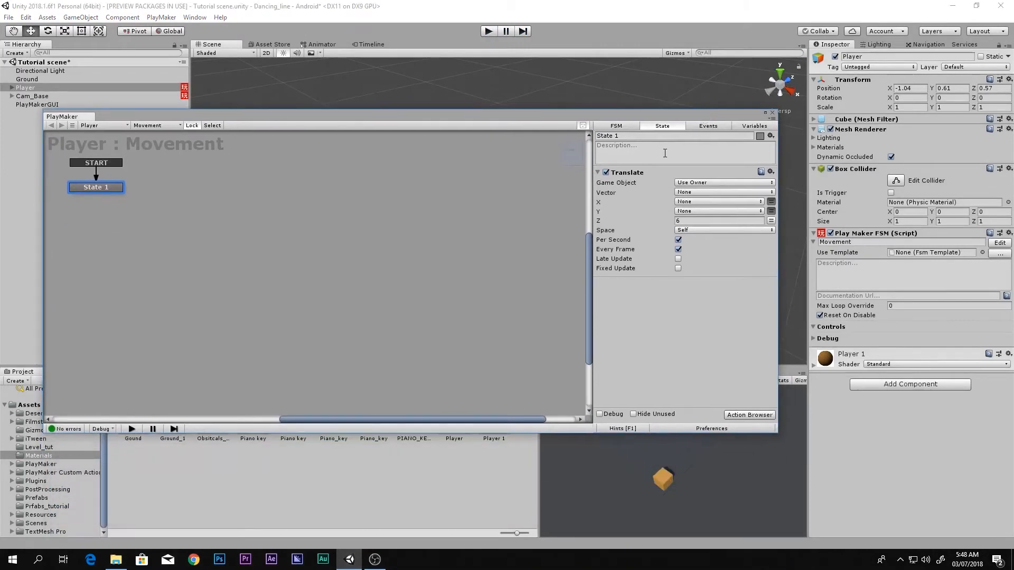
{"action": "left_click_drag", "start_coordinate": [509, 118], "coordinate": [541, 120]}
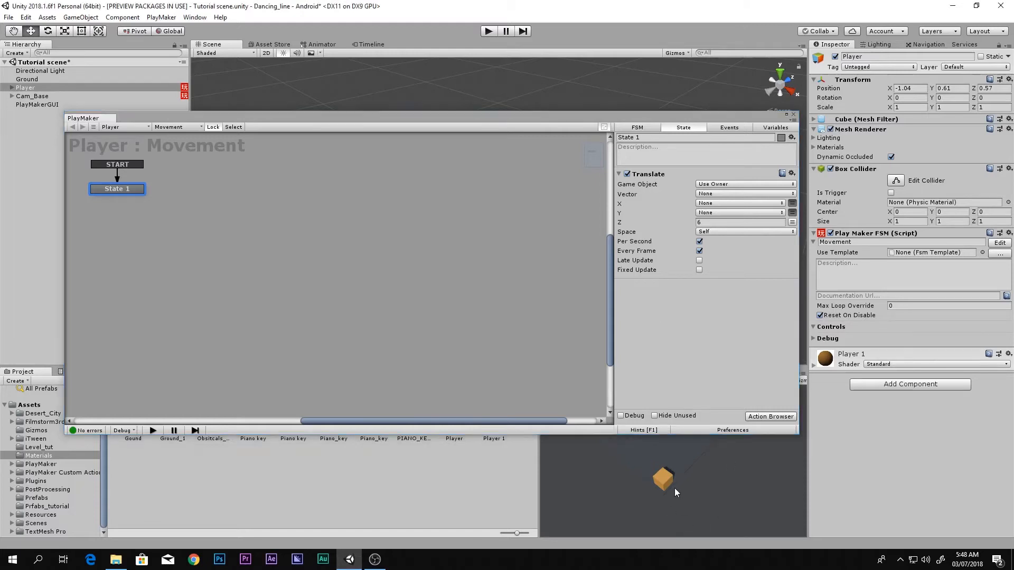
{"action": "double_click", "coordinate": [622, 331]}
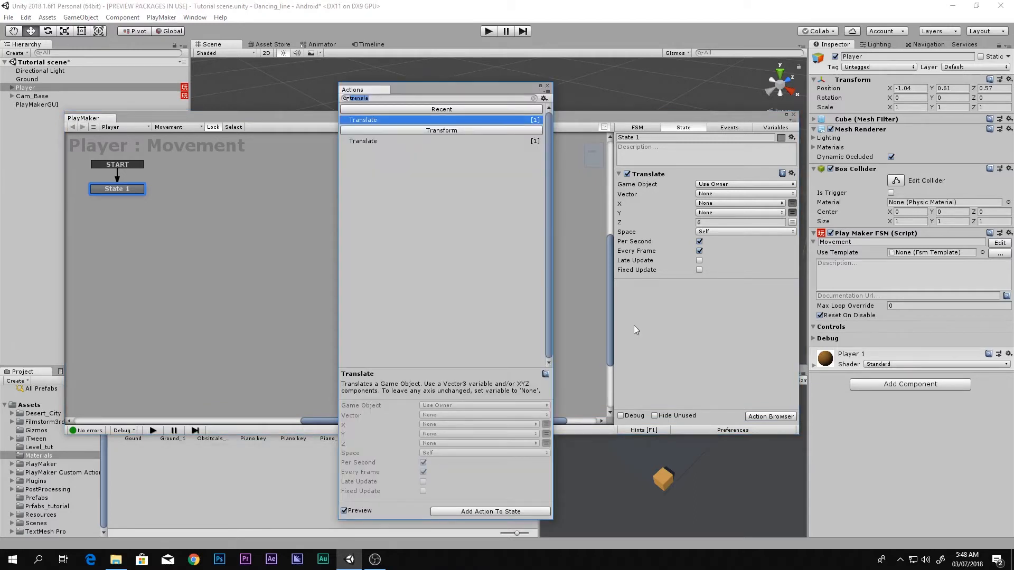
{"action": "type", "text": "get mouse"}
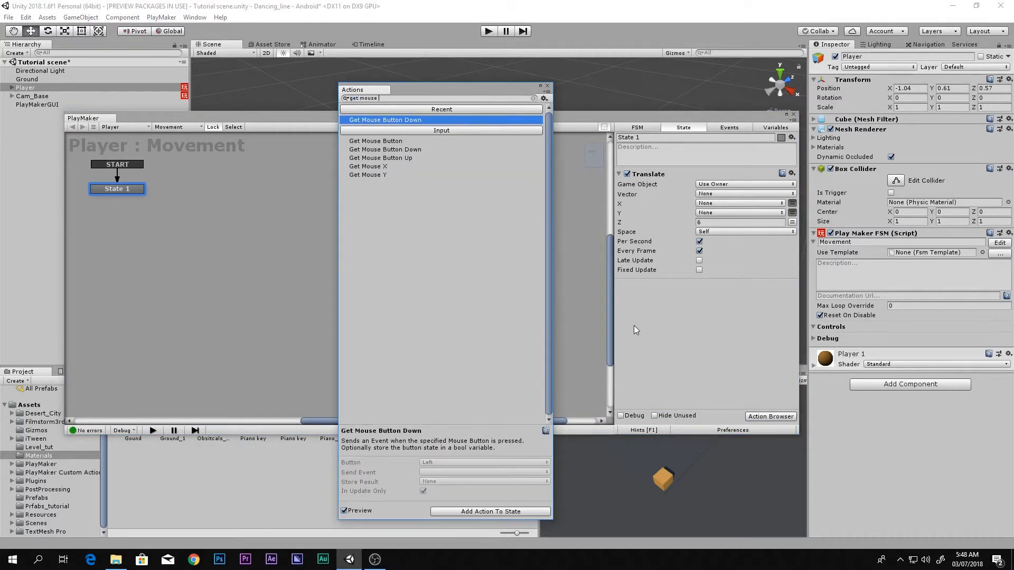
{"action": "key", "text": "Return"}
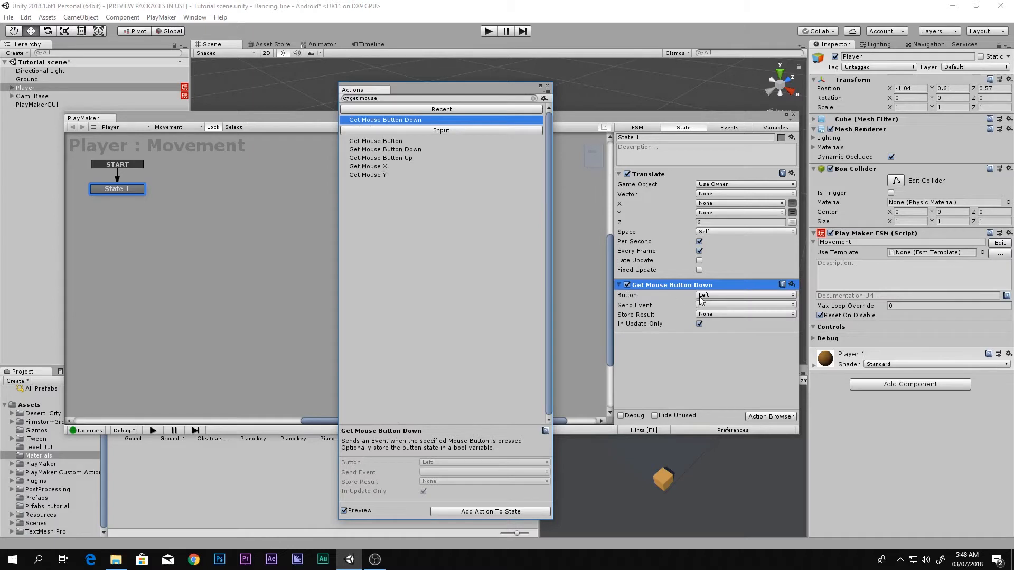
Create a new event named Turn as the Send Event of State 1's Get Mouse Button Down action.
{"action": "left_click", "coordinate": [692, 332]}
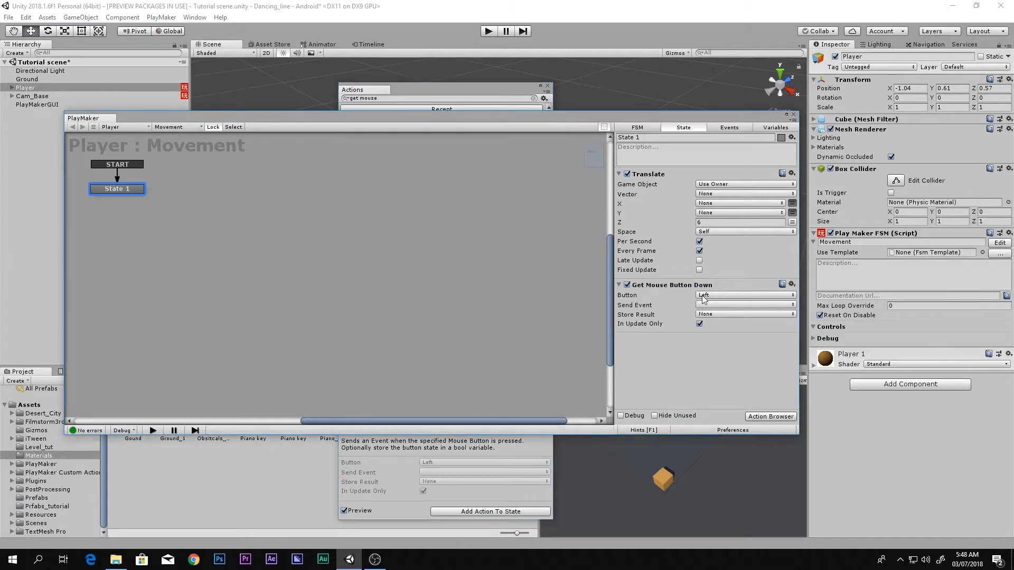
{"action": "left_click", "coordinate": [717, 306]}
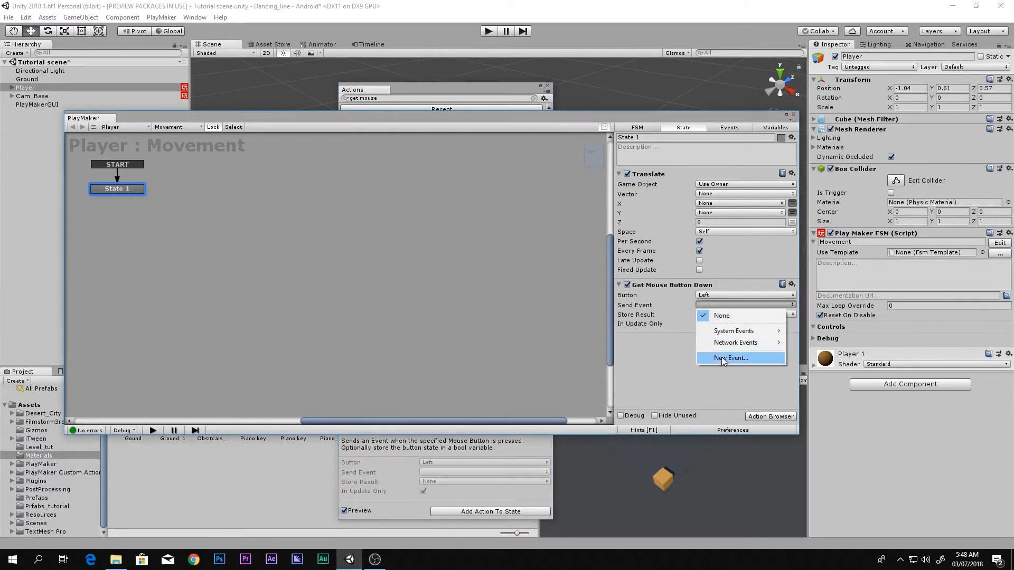
{"action": "left_click", "coordinate": [721, 358]}
{"action": "type", "text": "Tu"}
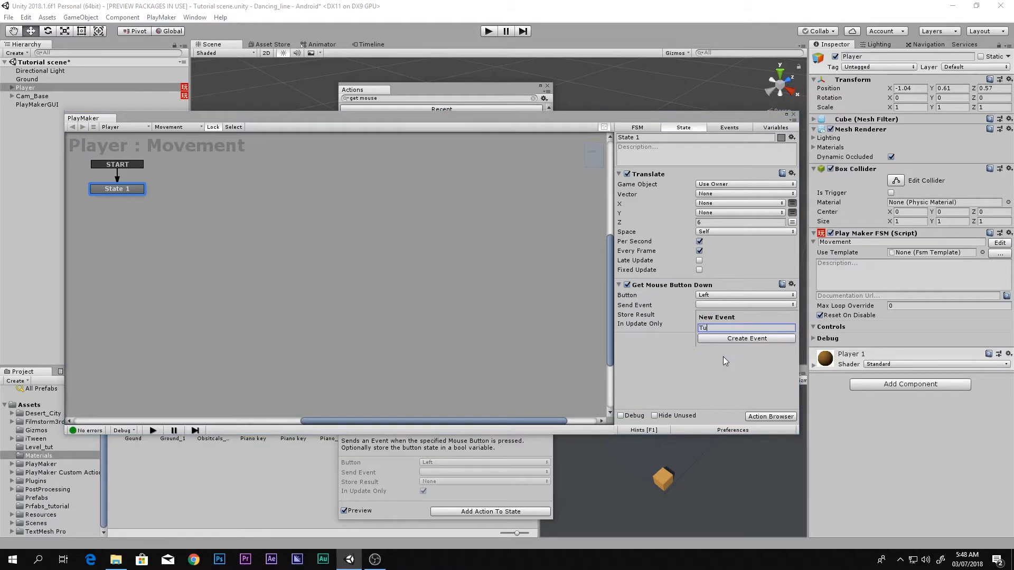
{"action": "type", "text": "rn"}
{"action": "key", "text": "Return"}
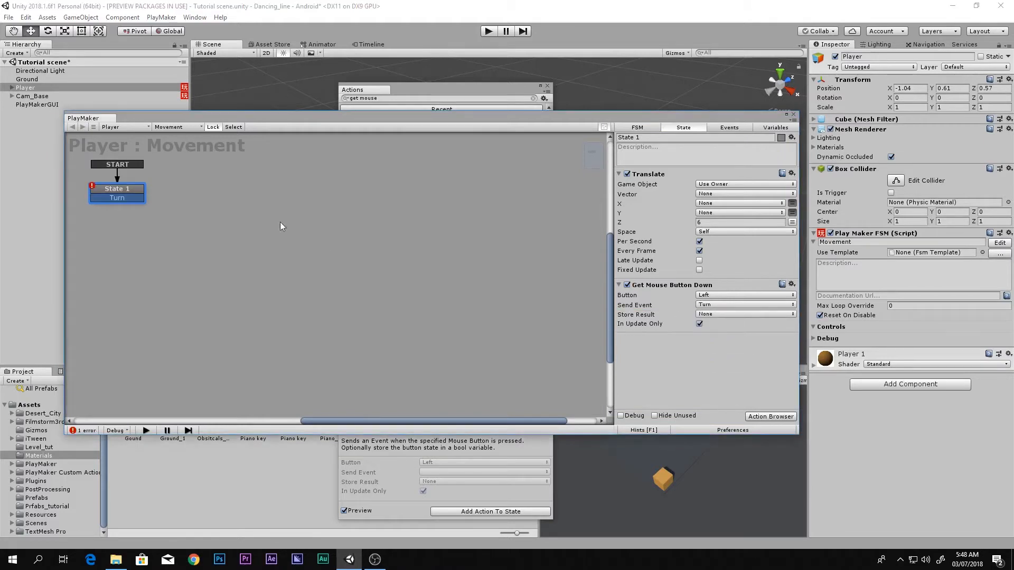
Add State 2 as the target of State 1's Turn transition and copy the Translate and Get Mouse Button Down actions into it.
{"action": "left_click", "coordinate": [195, 199], "text": "ctrl"}
{"action": "left_click_drag", "start_coordinate": [137, 196], "coordinate": [238, 196]}
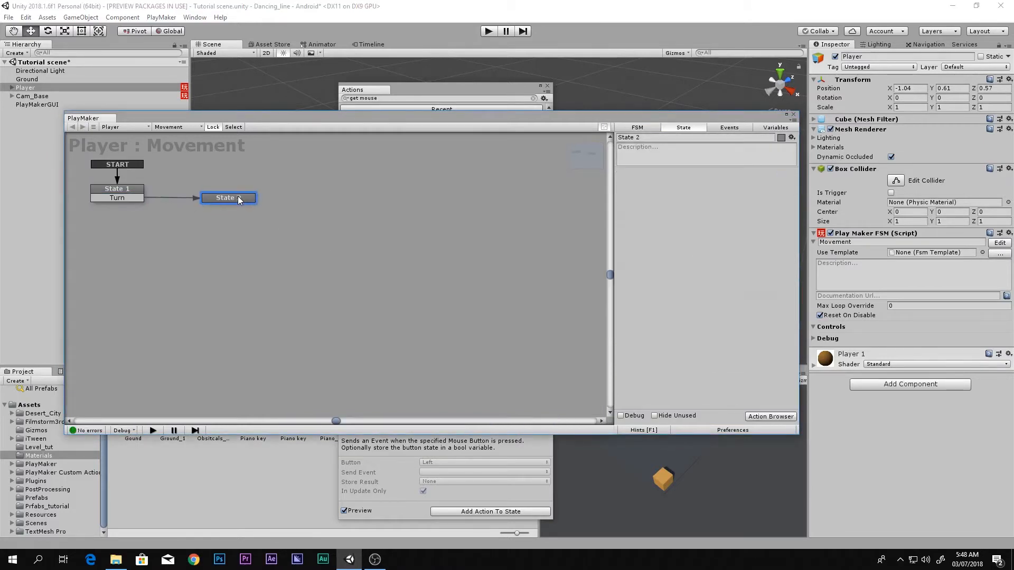
{"action": "left_click", "coordinate": [174, 188]}
{"action": "left_click", "coordinate": [132, 188]}
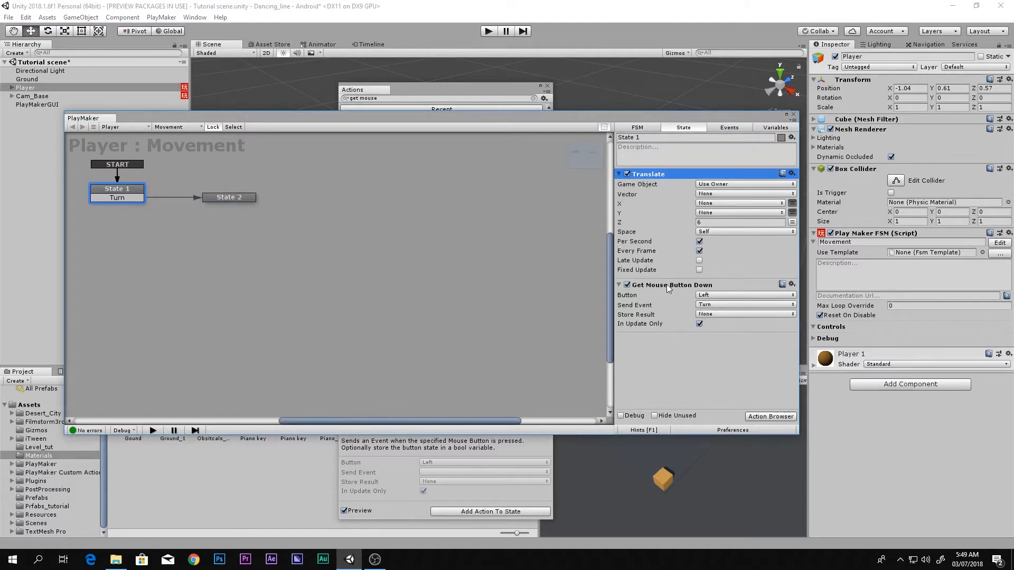
{"action": "left_click", "coordinate": [232, 197]}
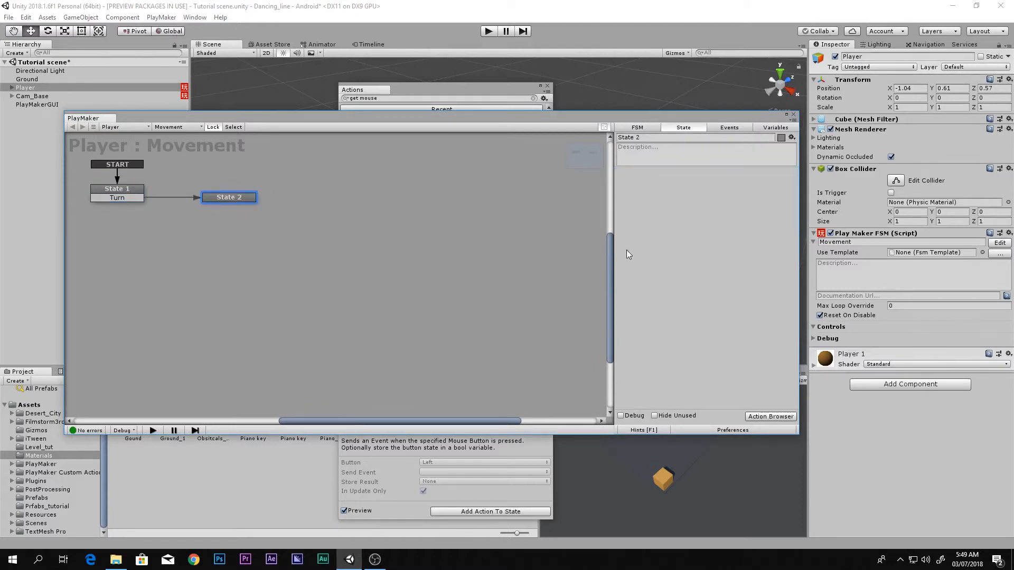
{"action": "key", "text": "ctrl+v"}
{"action": "left_click", "coordinate": [685, 321]}
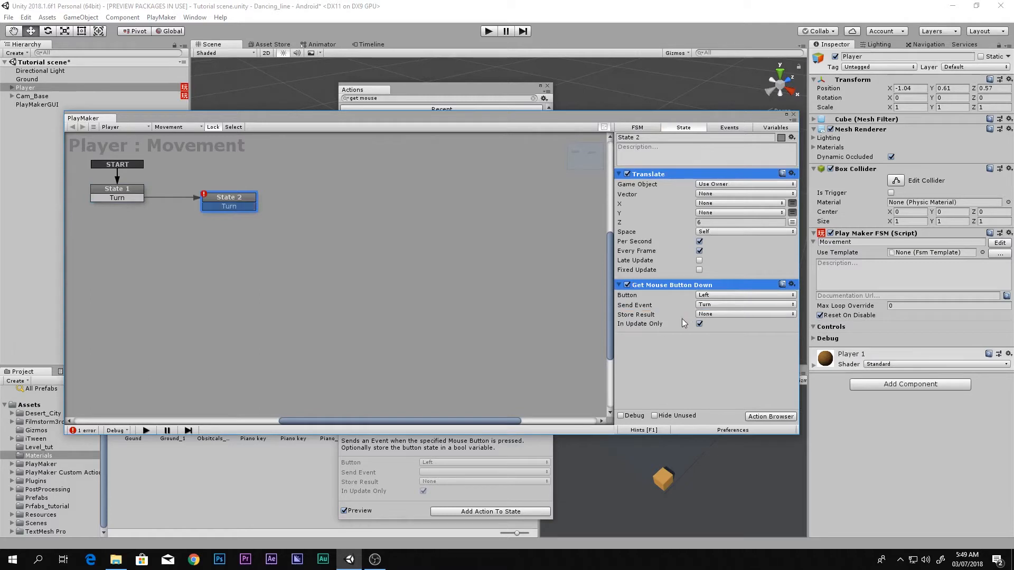
Link State 2's Turn transition back to State 1, align State 2 level with State 1, and compare both states.
{"action": "left_click_drag", "start_coordinate": [208, 203], "coordinate": [135, 191]}
{"action": "mouse_move", "coordinate": [238, 197]}
{"action": "left_mouse_down"}
{"action": "mouse_move", "coordinate": [248, 188]}
{"action": "mouse_move", "coordinate": [232, 189]}
{"action": "left_mouse_up"}
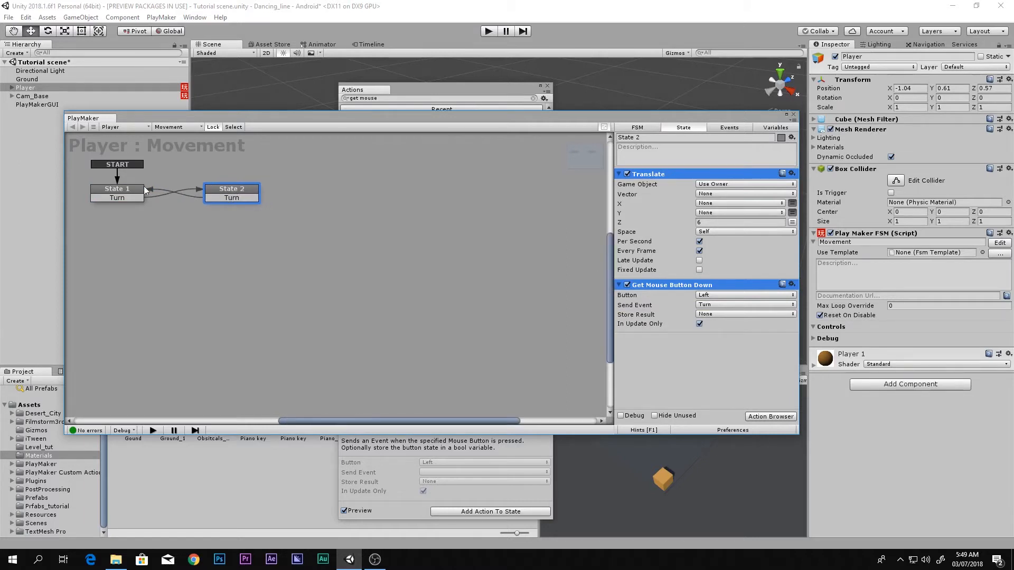
{"action": "left_click", "coordinate": [125, 189]}
{"action": "left_click", "coordinate": [225, 198]}
{"action": "left_click", "coordinate": [127, 196]}
{"action": "left_click", "coordinate": [231, 199]}
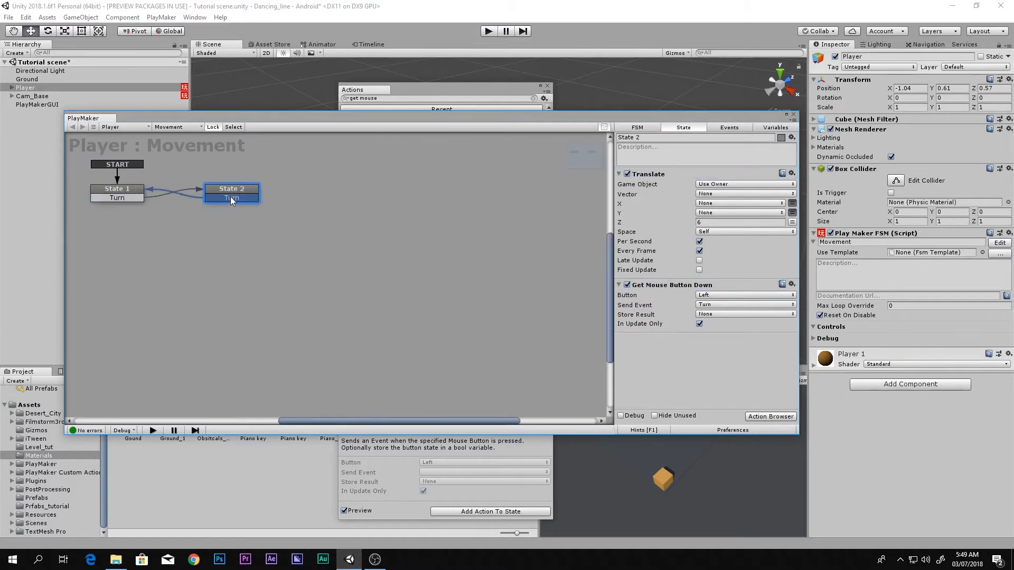
Collapse State 2's existing actions, add a Set Rotation action to it, and close the action browser.
{"action": "left_click", "coordinate": [619, 175]}
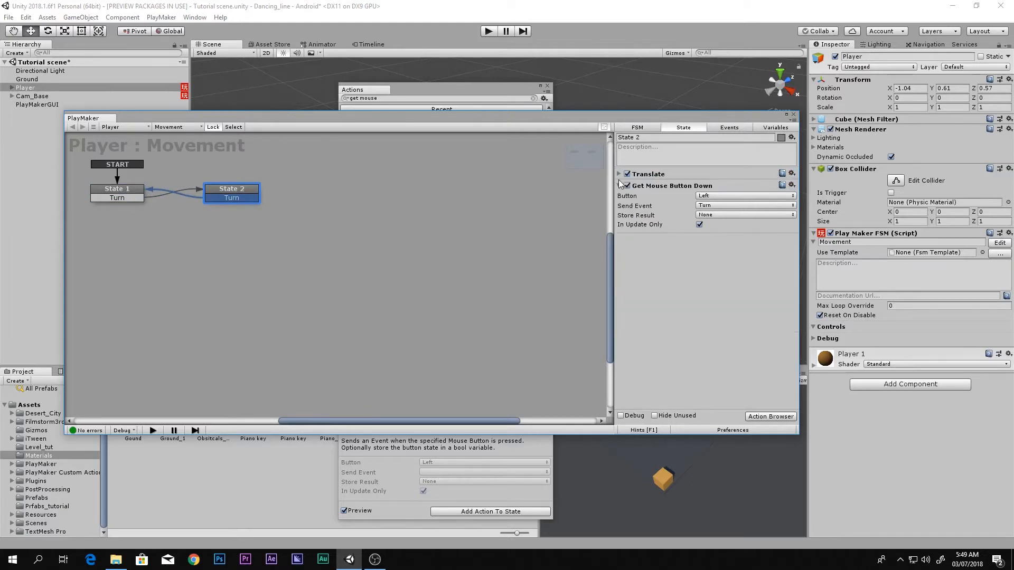
{"action": "left_click", "coordinate": [620, 184]}
{"action": "type", "text": "set"}
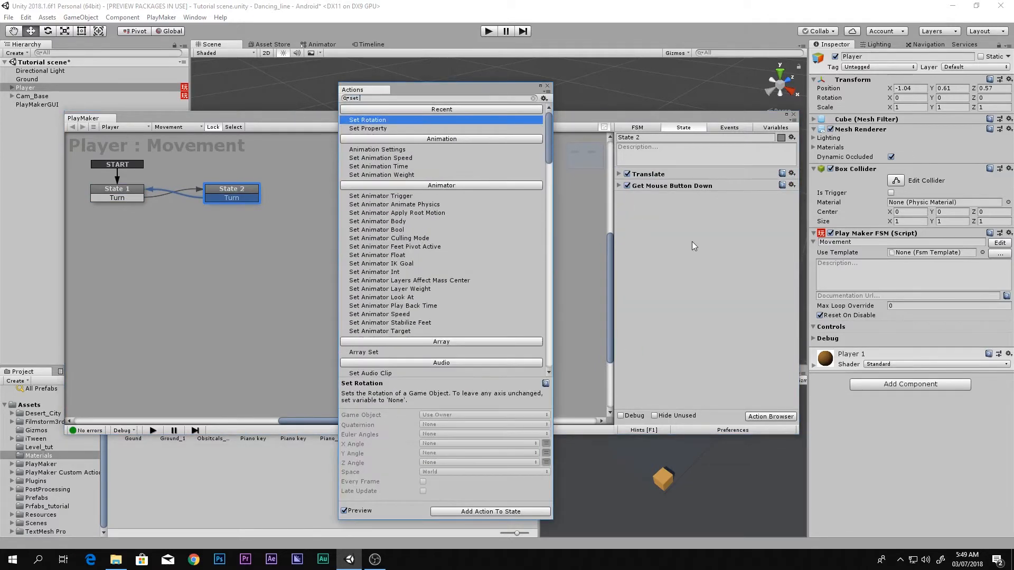
{"action": "type", "text": " rota"}
{"action": "key", "text": "Return"}
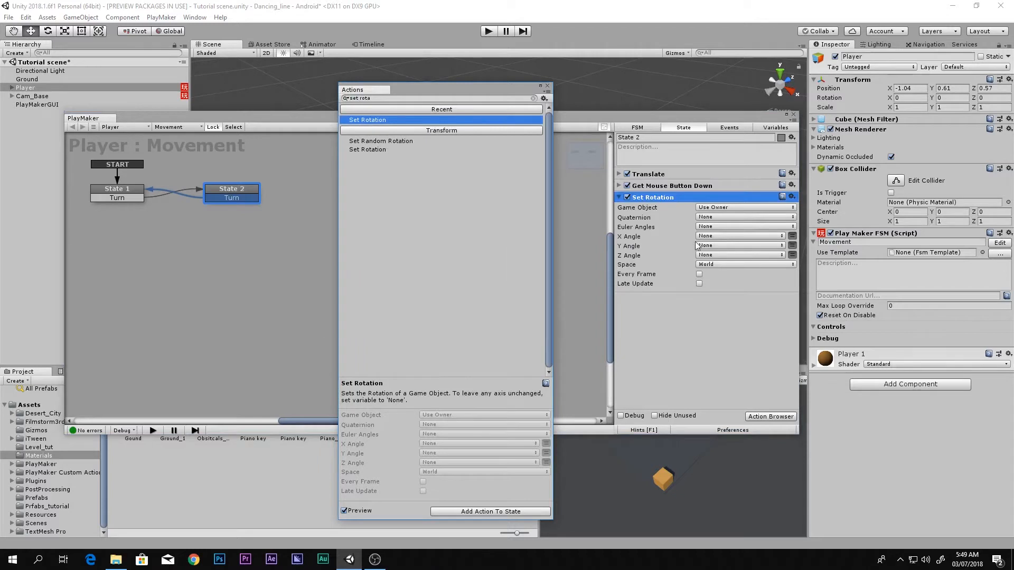
{"action": "left_click", "coordinate": [548, 87]}
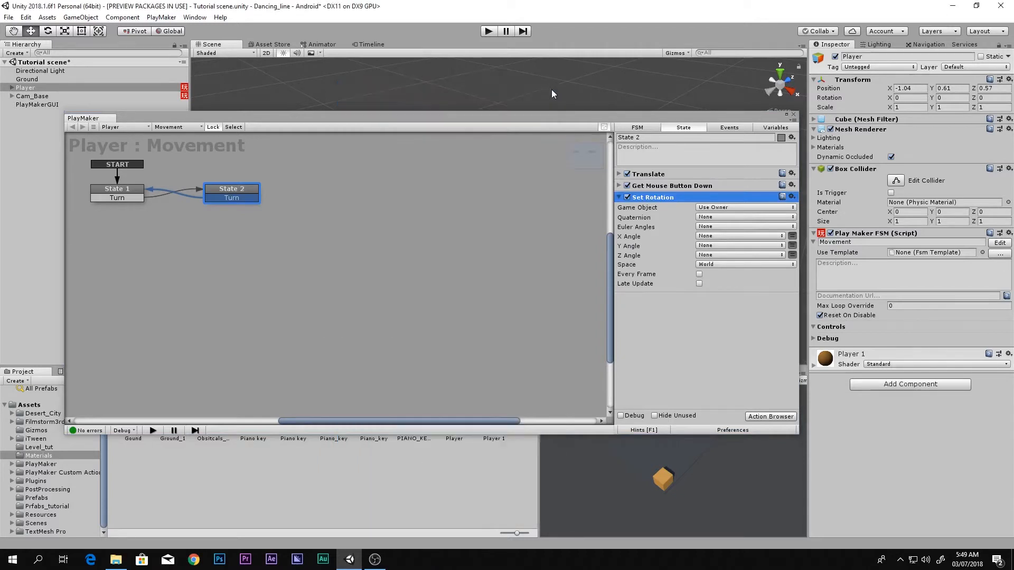
Try rotating the Player cube about -90° around Y in the scene, then undo the rotation while keeping State 2's Set Rotation action.
{"action": "left_click_drag", "start_coordinate": [562, 115], "coordinate": [565, 340]}
{"action": "right_click_drag", "start_coordinate": [511, 202], "coordinate": [468, 218]}
{"action": "scroll", "coordinate": [533, 174], "scroll_direction": "up", "scroll_amount": 3}
{"action": "scroll", "coordinate": [536, 175], "scroll_direction": "up", "scroll_amount": 3}
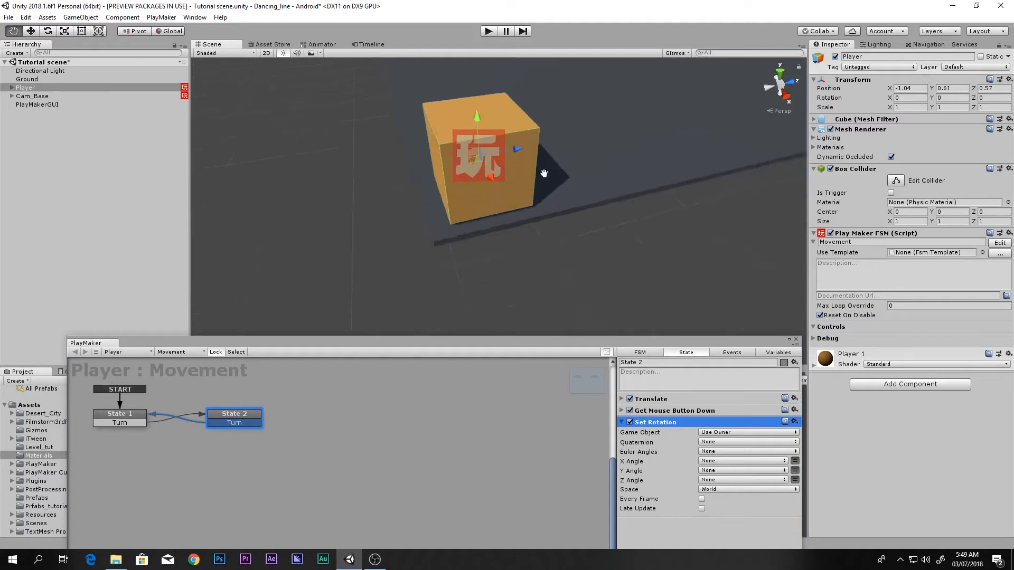
{"action": "left_click_drag", "start_coordinate": [536, 175], "coordinate": [526, 216]}
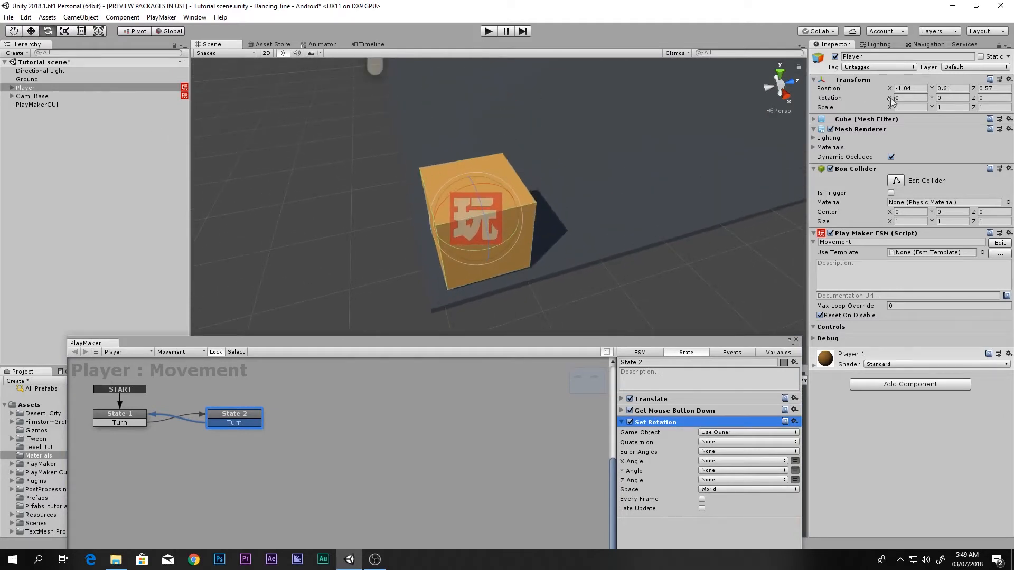
{"action": "right_click", "coordinate": [942, 100]}
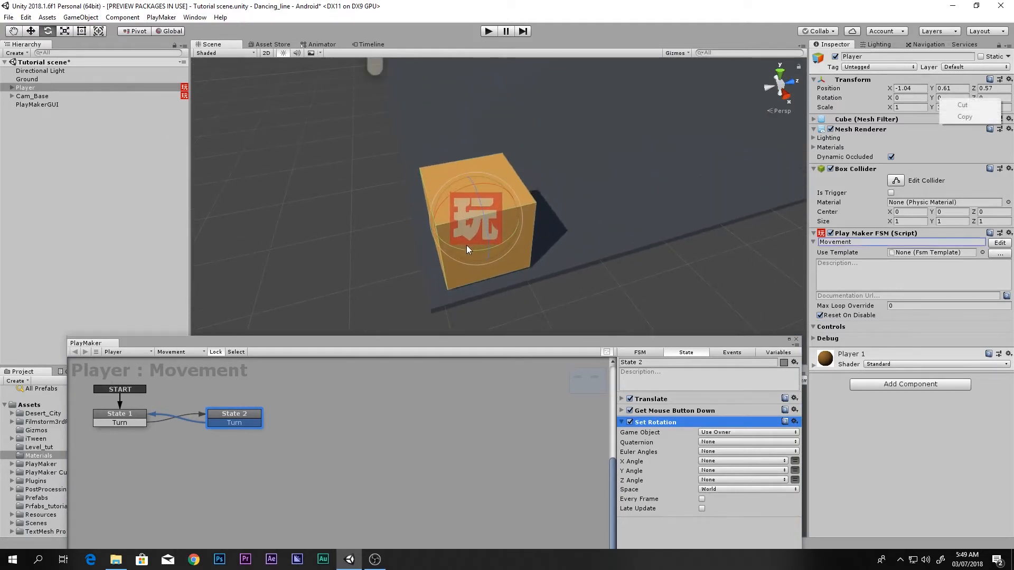
{"action": "left_click_drag", "start_coordinate": [466, 245], "coordinate": [565, 239]}
{"action": "key", "text": "ctrl+z"}
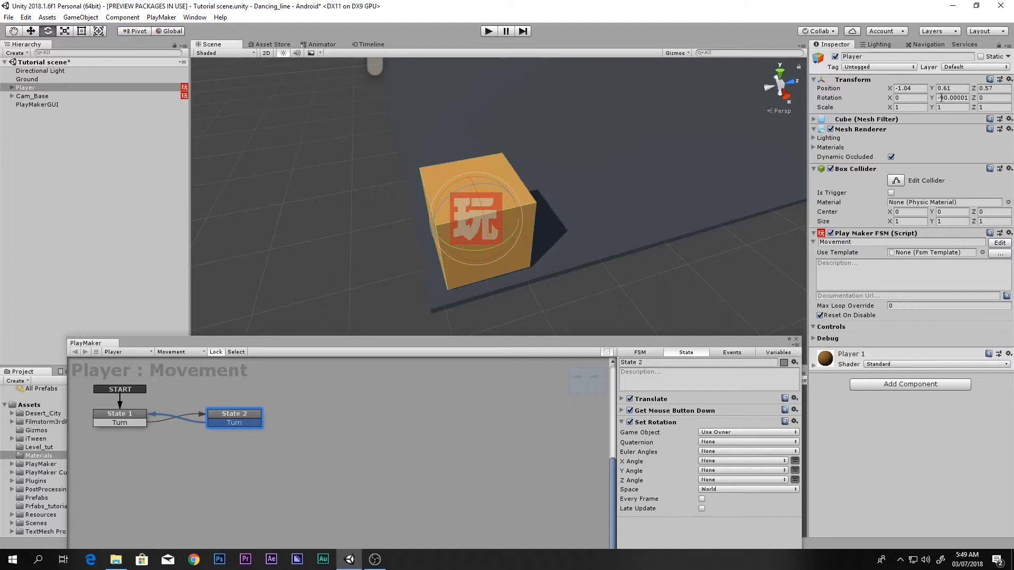
{"action": "key", "text": "ctrl+z"}
{"action": "key", "text": "ctrl+z"}
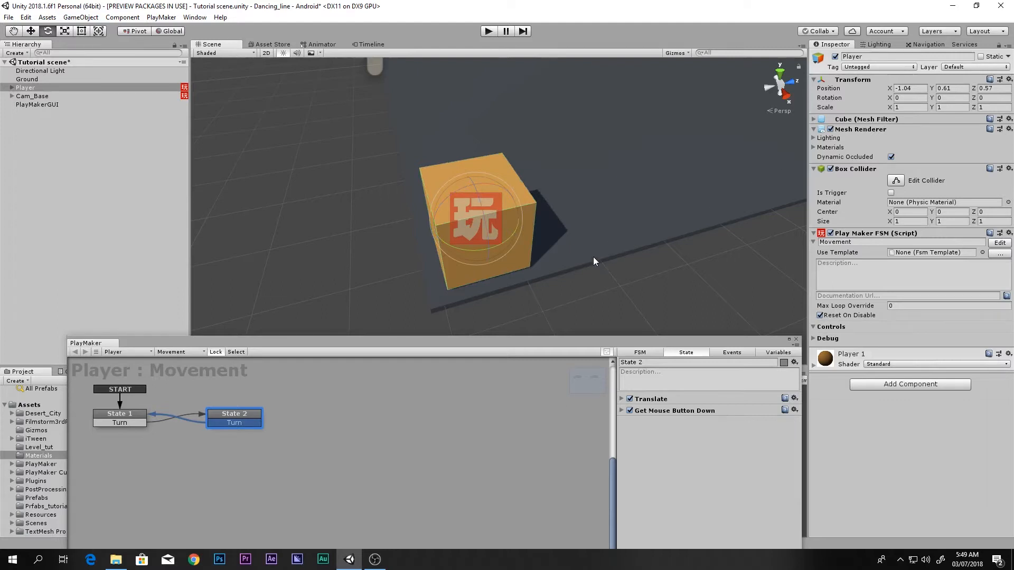
{"action": "key", "text": "ctrl+y"}
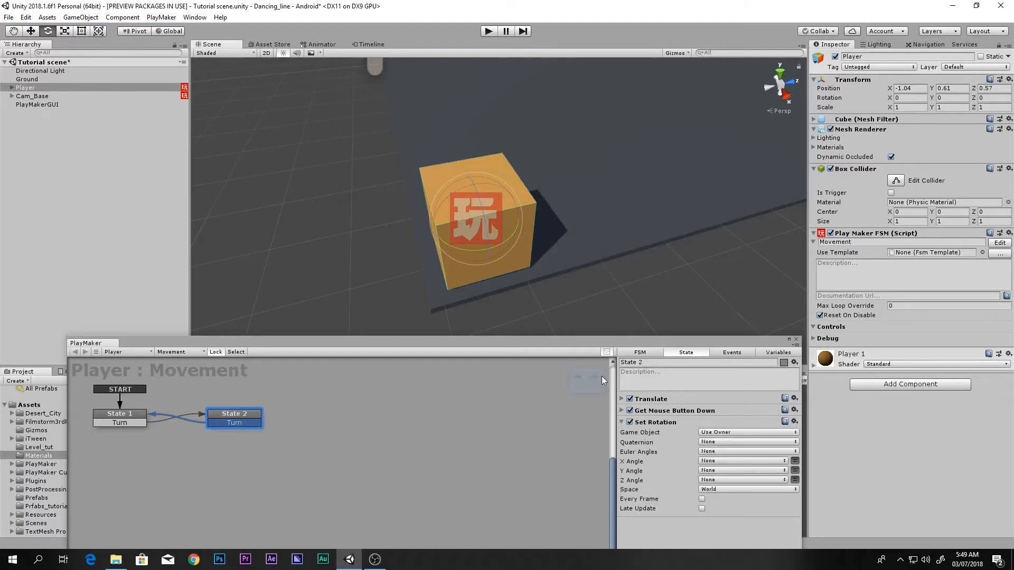
Add a Set Rotation action to State 1 and switch its Y Angle to a direct value of 0.
{"action": "left_click_drag", "start_coordinate": [541, 342], "coordinate": [575, 192]}
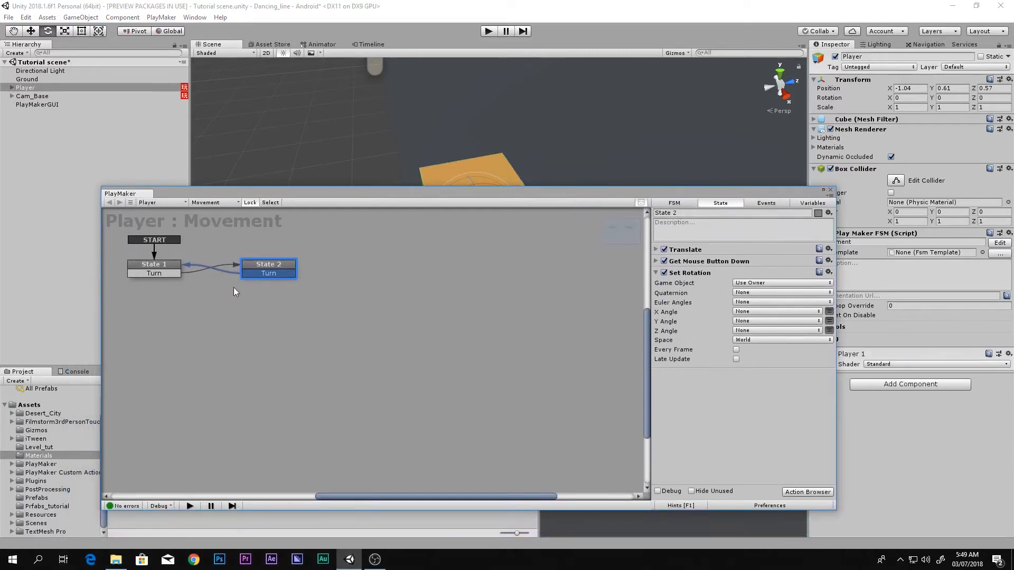
{"action": "left_click", "coordinate": [161, 273]}
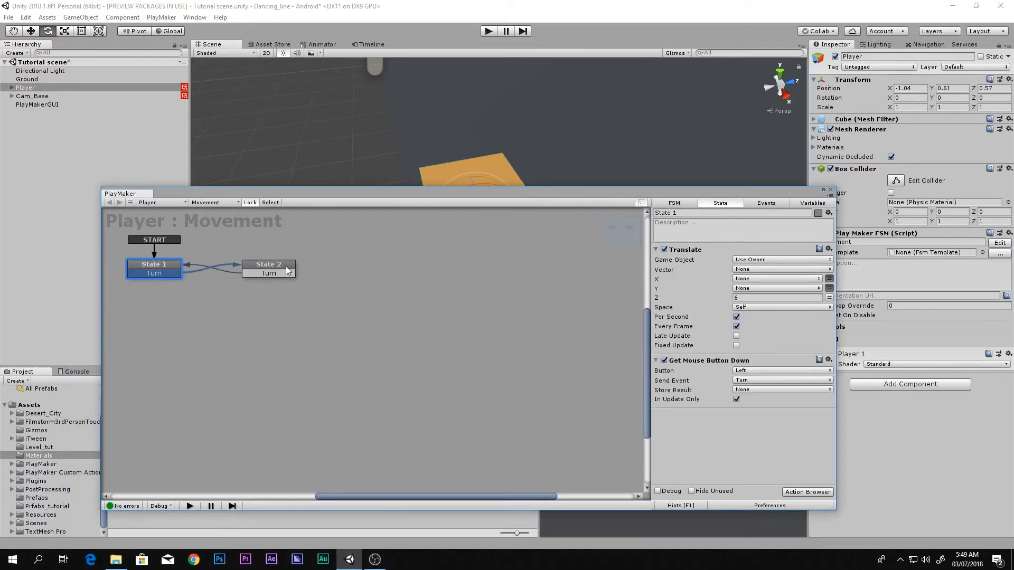
{"action": "left_click", "coordinate": [808, 491]}
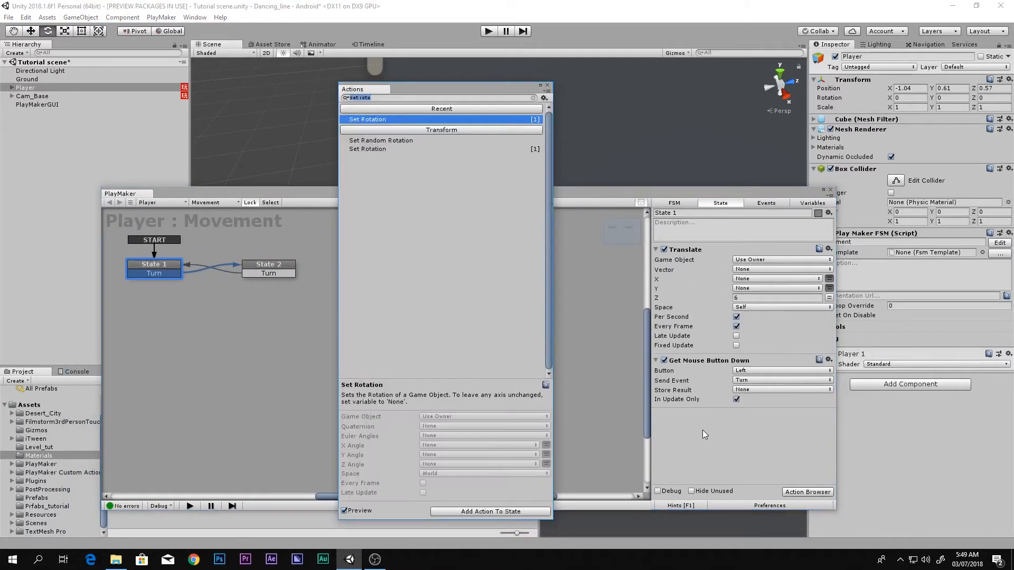
{"action": "double_click", "coordinate": [396, 120]}
{"action": "left_click", "coordinate": [548, 85]}
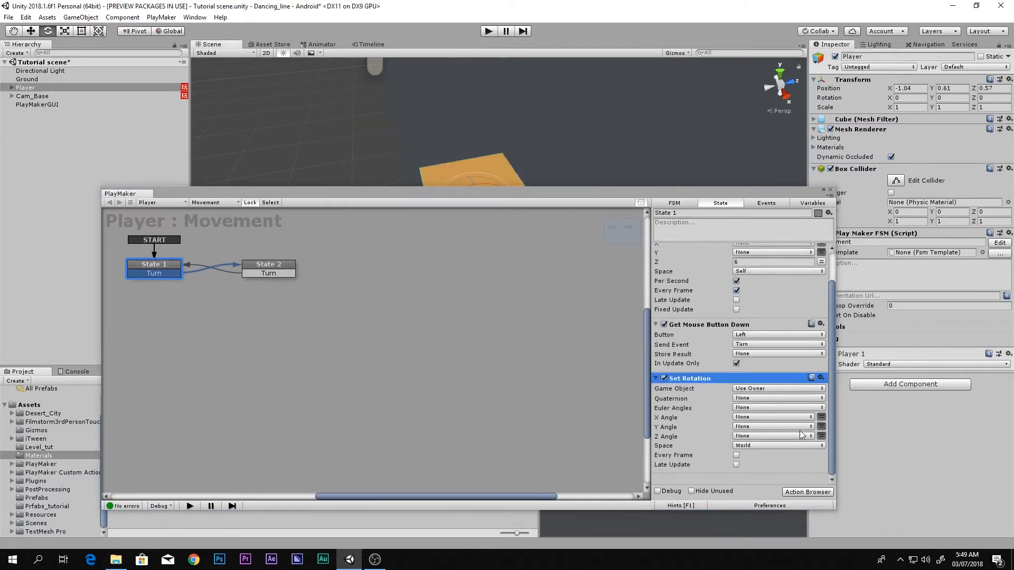
{"action": "left_click", "coordinate": [821, 426]}
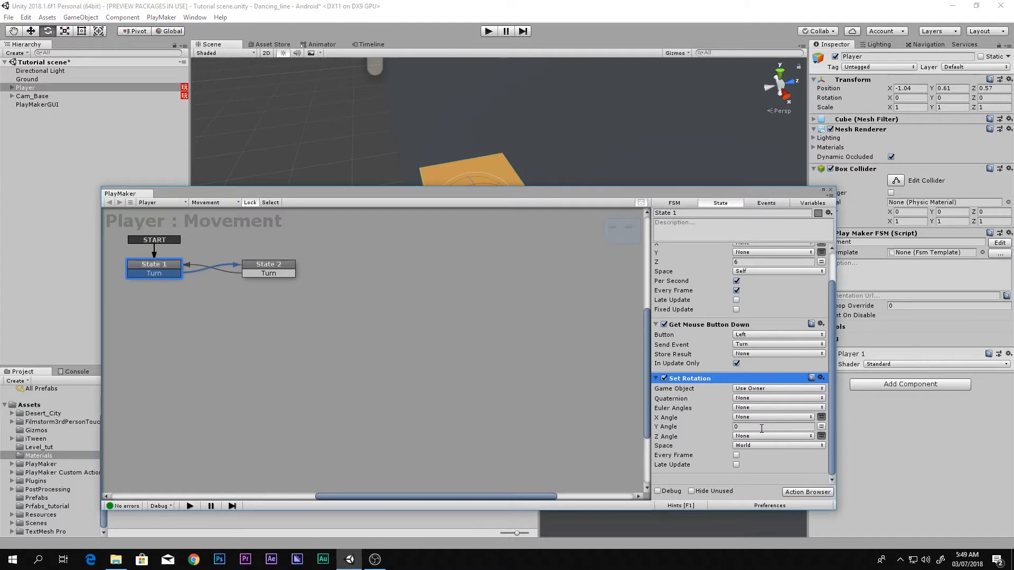
Switch the Y Angle of State 2's Set Rotation action to a direct value and set it to -90.
{"action": "left_click", "coordinate": [265, 266]}
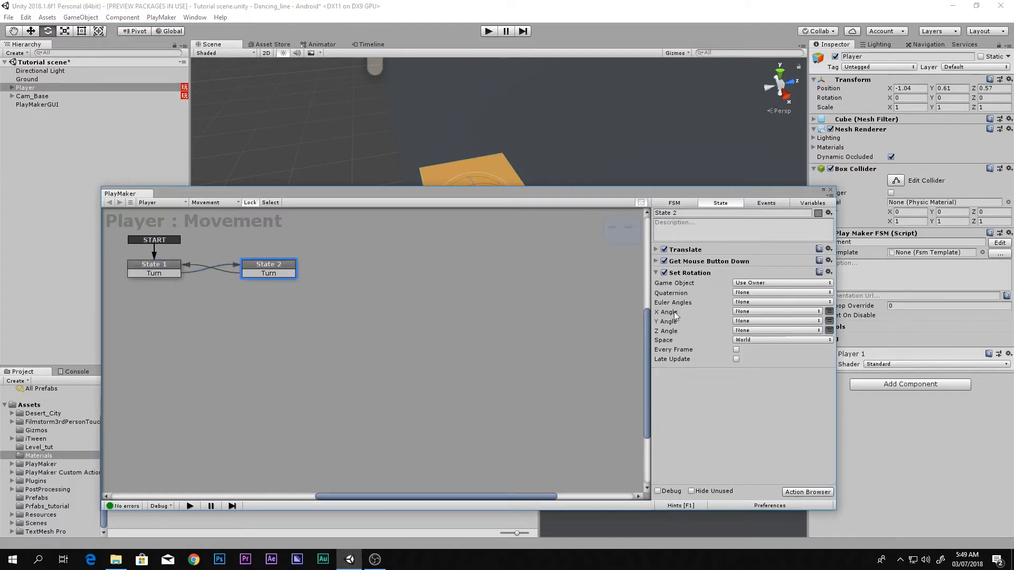
{"action": "left_click", "coordinate": [829, 321]}
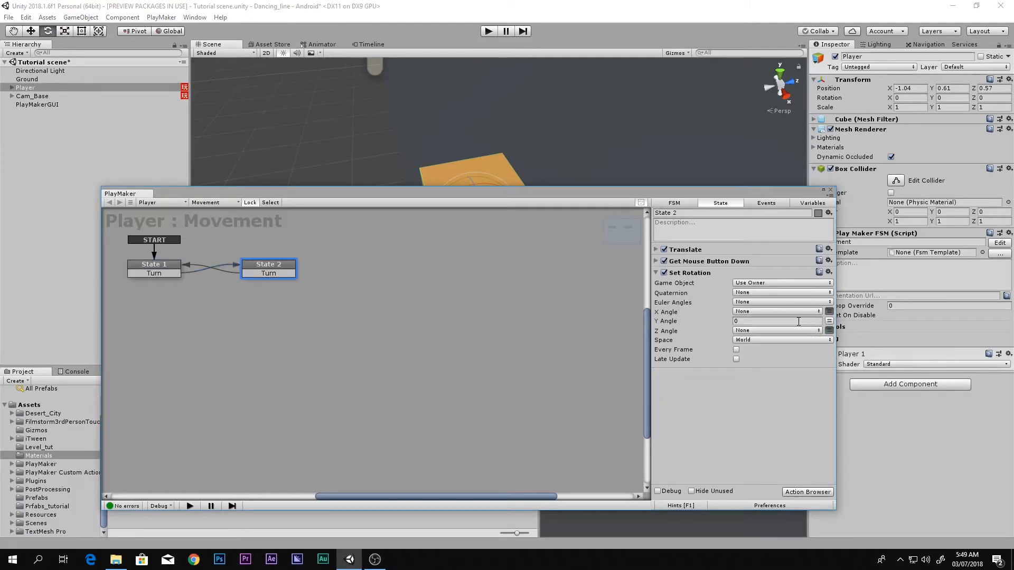
{"action": "left_click", "coordinate": [799, 322]}
Check the Y Angle of the Set Rotation action in State 1 and in State 2.
{"action": "left_click", "coordinate": [153, 270]}
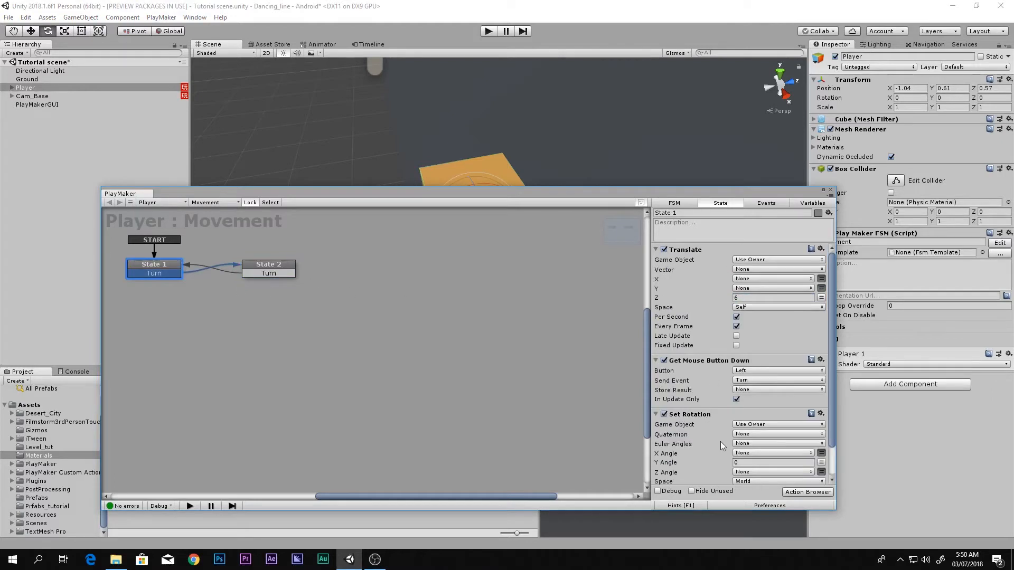
{"action": "left_click", "coordinate": [742, 462]}
{"action": "scroll", "coordinate": [751, 468], "scroll_direction": "down", "scroll_amount": 2}
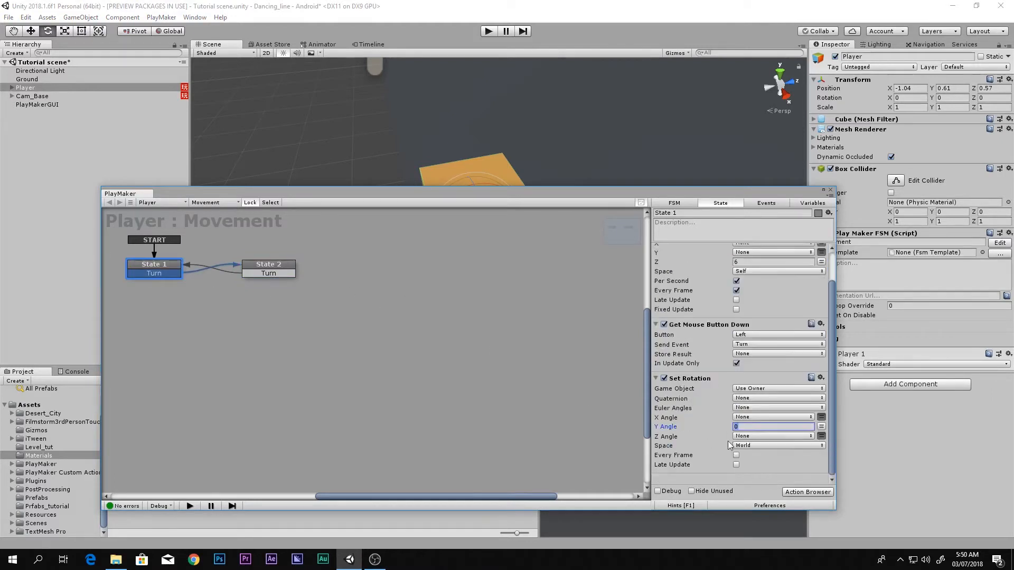
{"action": "left_click", "coordinate": [755, 447]}
{"action": "left_click", "coordinate": [758, 456]}
{"action": "left_click", "coordinate": [269, 269]}
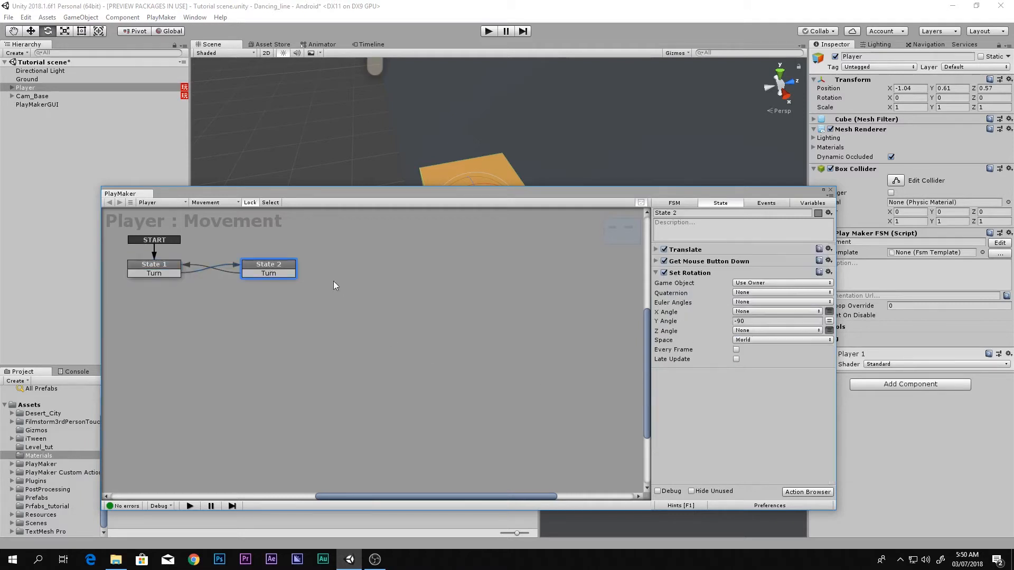
Choose the Space option for State 2's Set Rotation action and play-test the scene in the maximized Game view.
{"action": "left_click", "coordinate": [773, 340]}
{"action": "left_click", "coordinate": [759, 362]}
{"action": "left_click_drag", "start_coordinate": [791, 193], "coordinate": [471, 165]}
{"action": "left_click", "coordinate": [488, 31]}
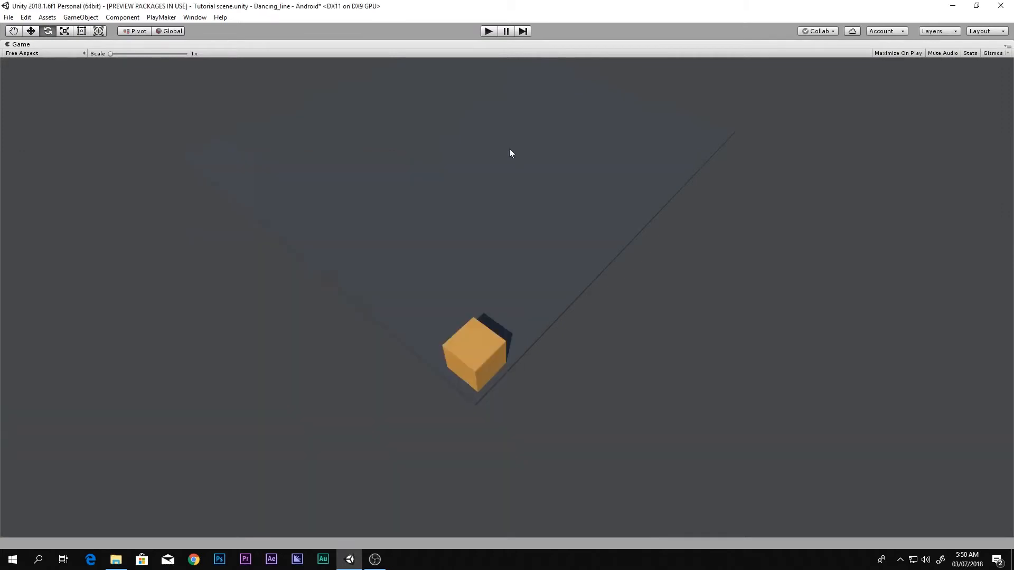
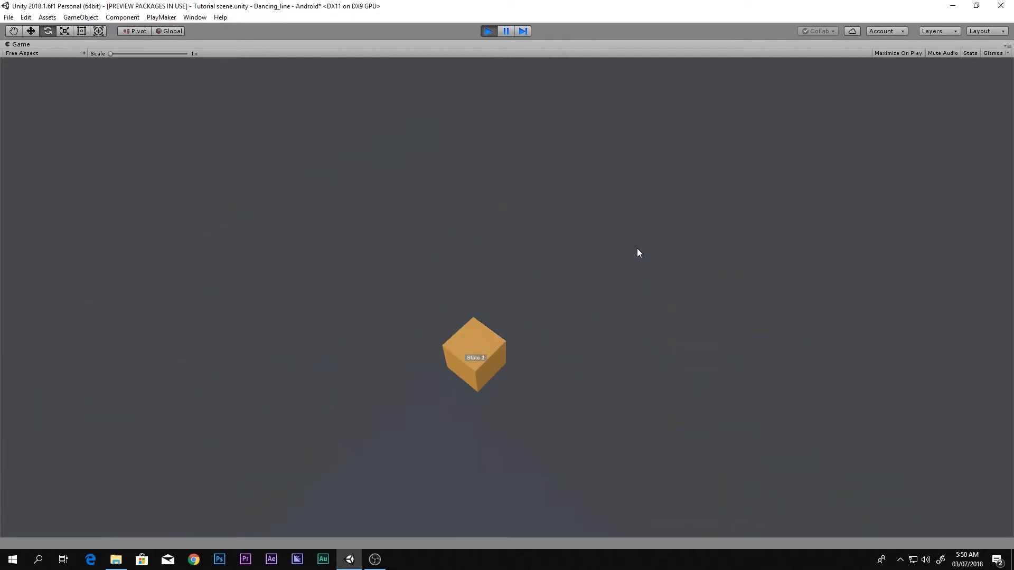
{"action": "left_click", "coordinate": [494, 32]}
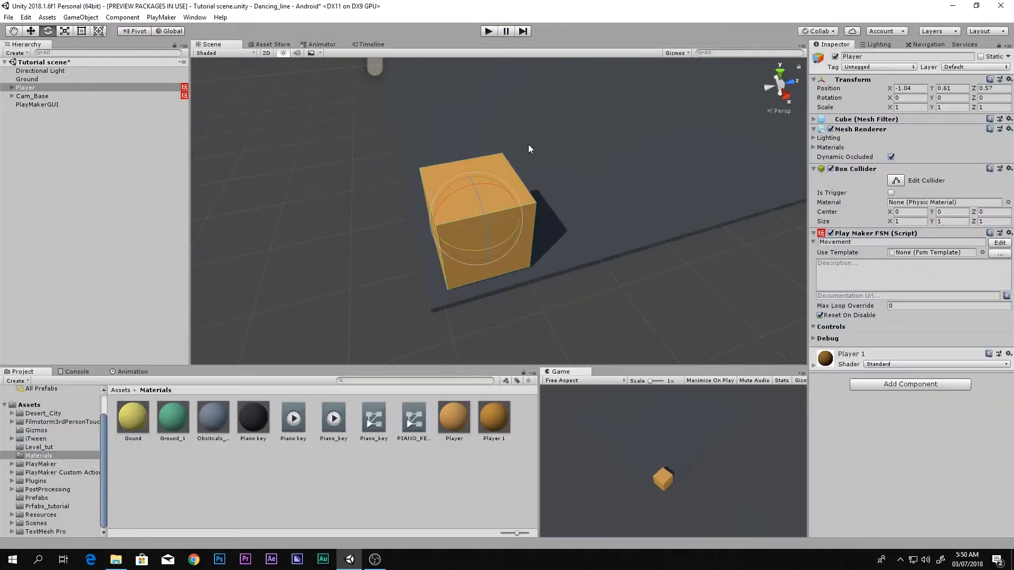
Play-test the scene again, turning the Player cube several times while watching its Transform rotation.
{"action": "left_click_drag", "start_coordinate": [527, 147], "coordinate": [556, 163], "text": "alt"}
{"action": "key", "text": "f"}
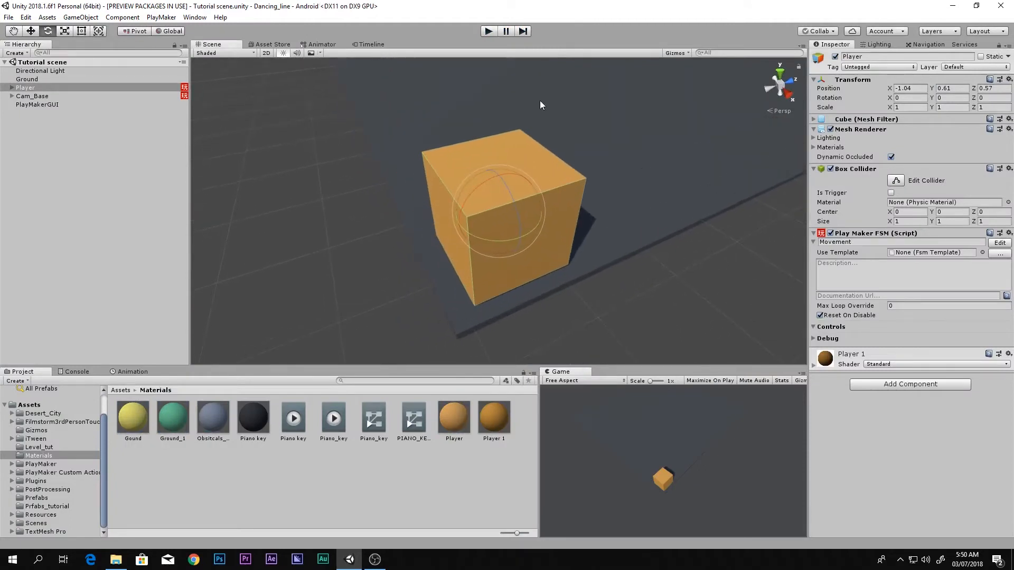
{"action": "left_click", "coordinate": [489, 31]}
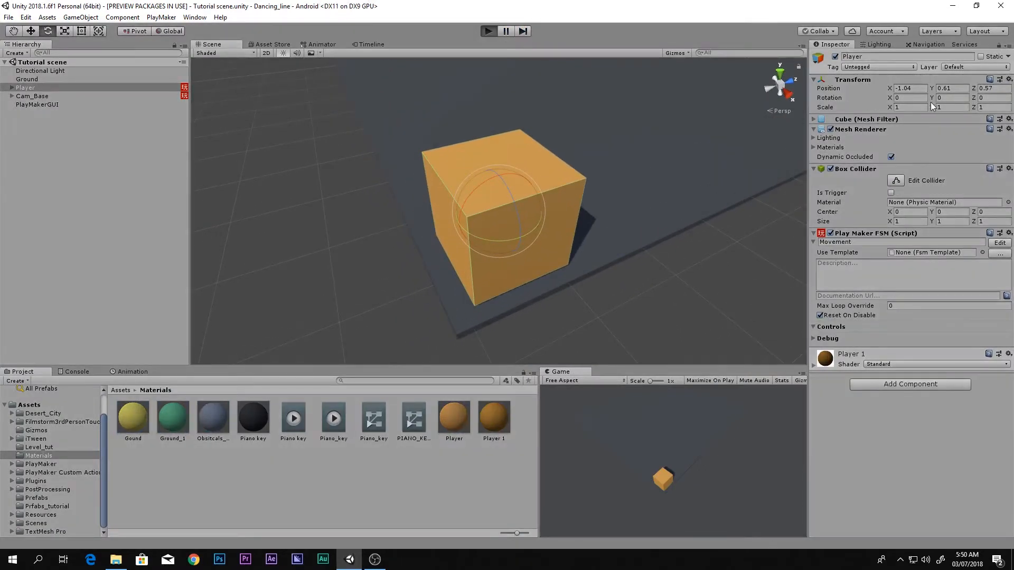
{"action": "left_click", "coordinate": [626, 468]}
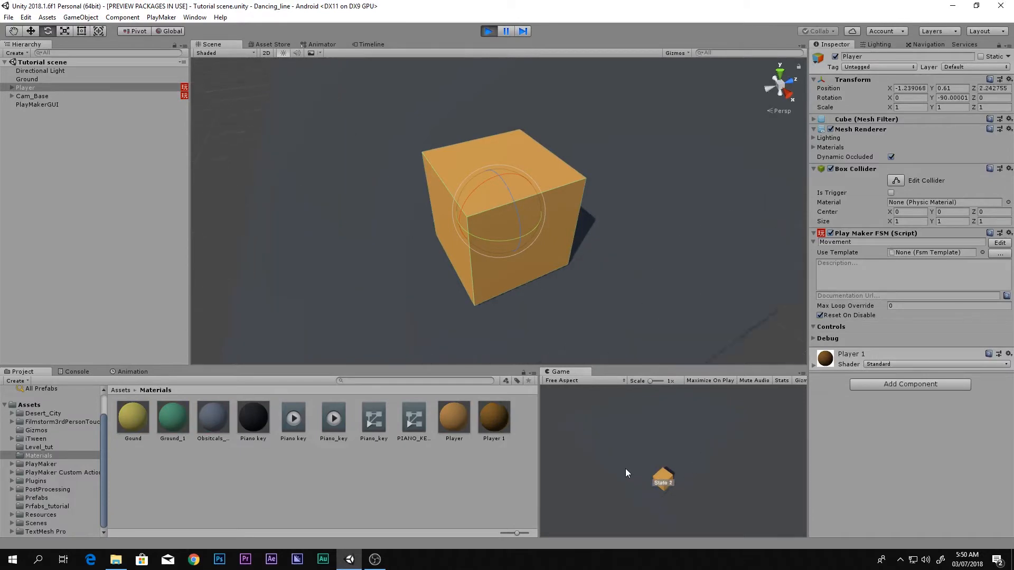
{"action": "left_click", "coordinate": [626, 468]}
{"action": "left_click", "coordinate": [625, 468]}
{"action": "left_click", "coordinate": [489, 31]}
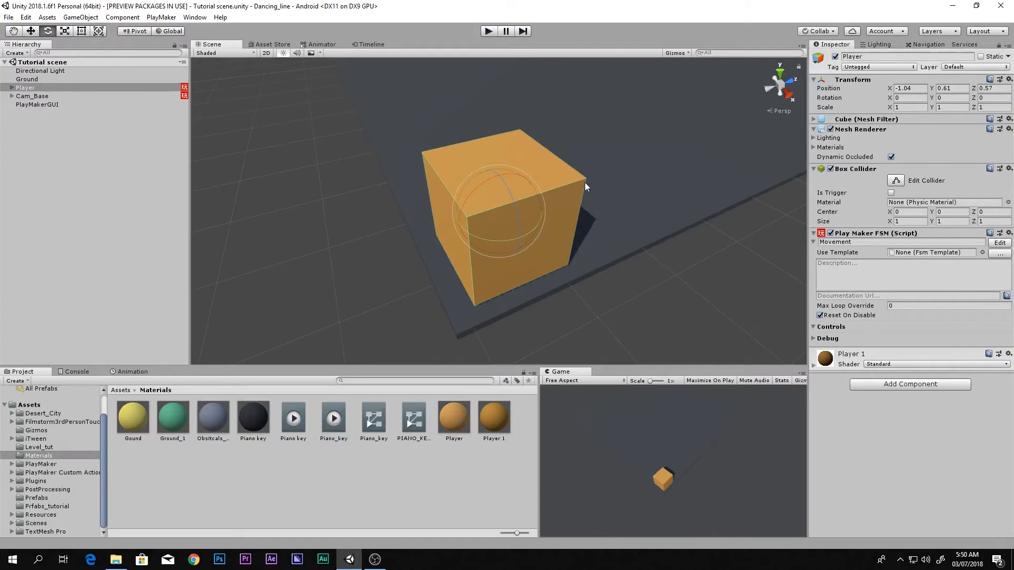
{"action": "middle_click_drag", "start_coordinate": [585, 182], "coordinate": [585, 178]}
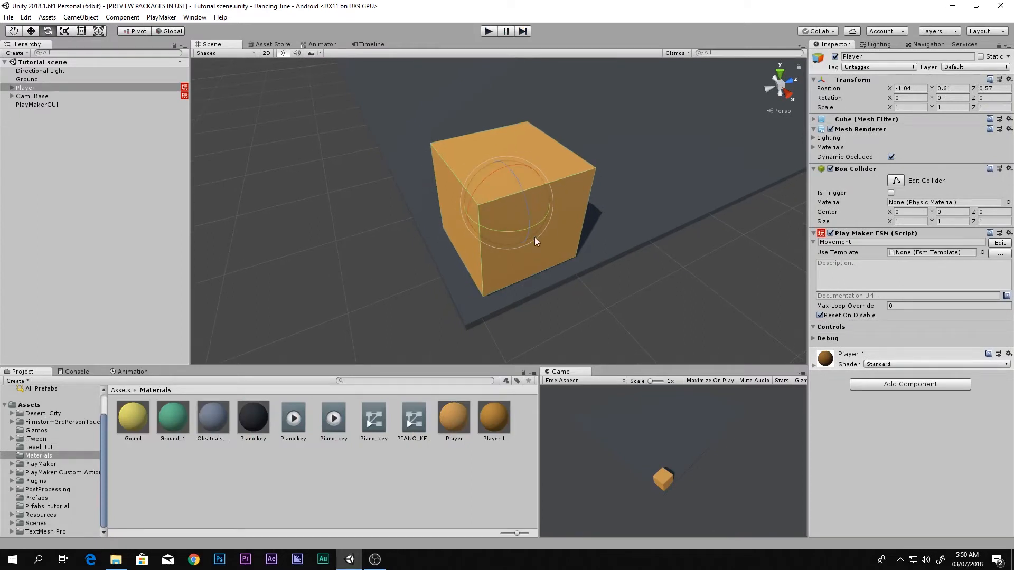
Switch to Chrome, search YouTube for dancing line and open the Dancing Line - The Faded video.
{"action": "left_click", "coordinate": [192, 559]}
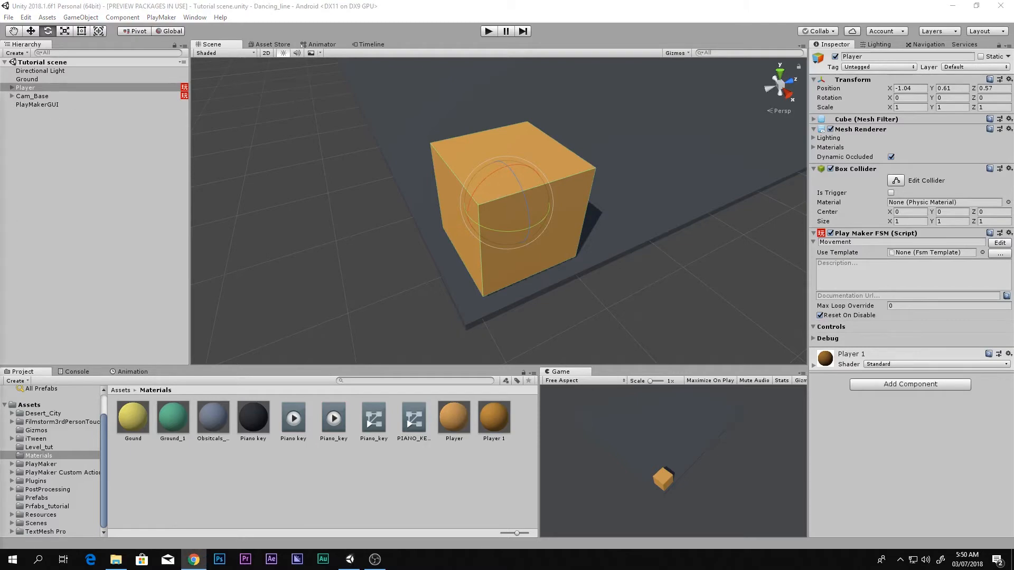
{"action": "left_click_drag", "start_coordinate": [0, 158], "coordinate": [296, 2]}
{"action": "left_click", "coordinate": [410, 297]}
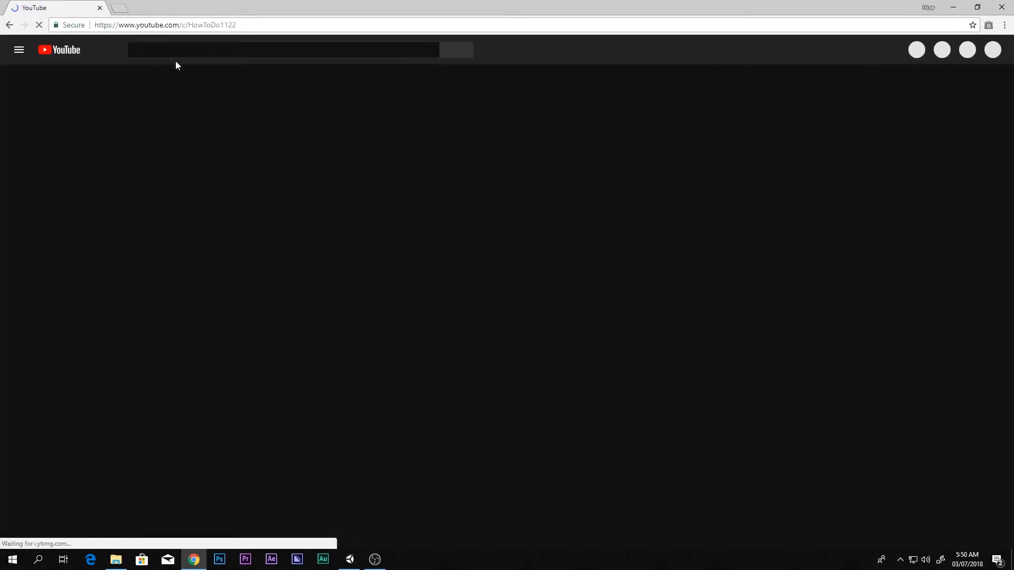
{"action": "type", "text": "Dancing"}
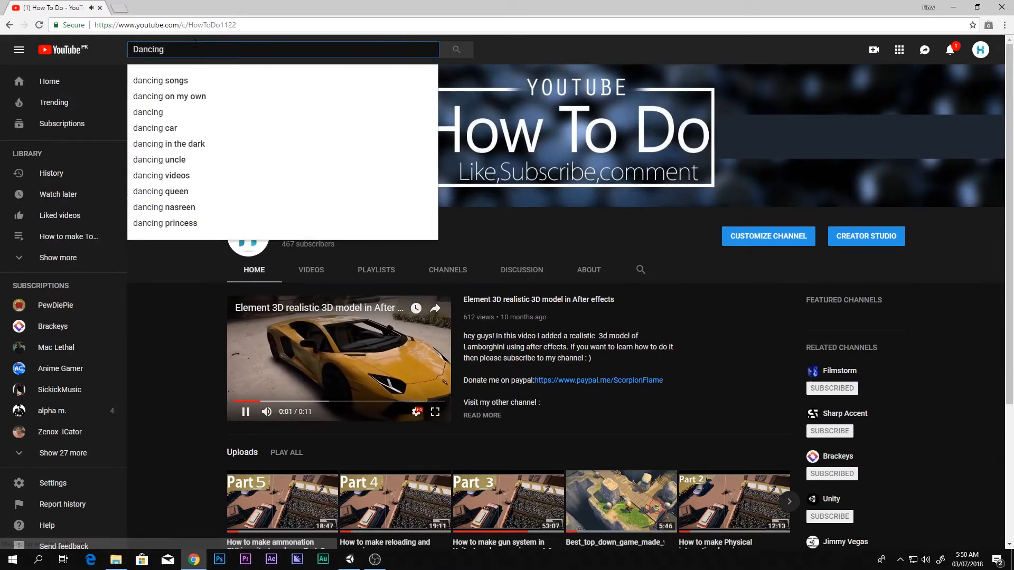
{"action": "type", "text": " lie"}
{"action": "key", "text": "Return"}
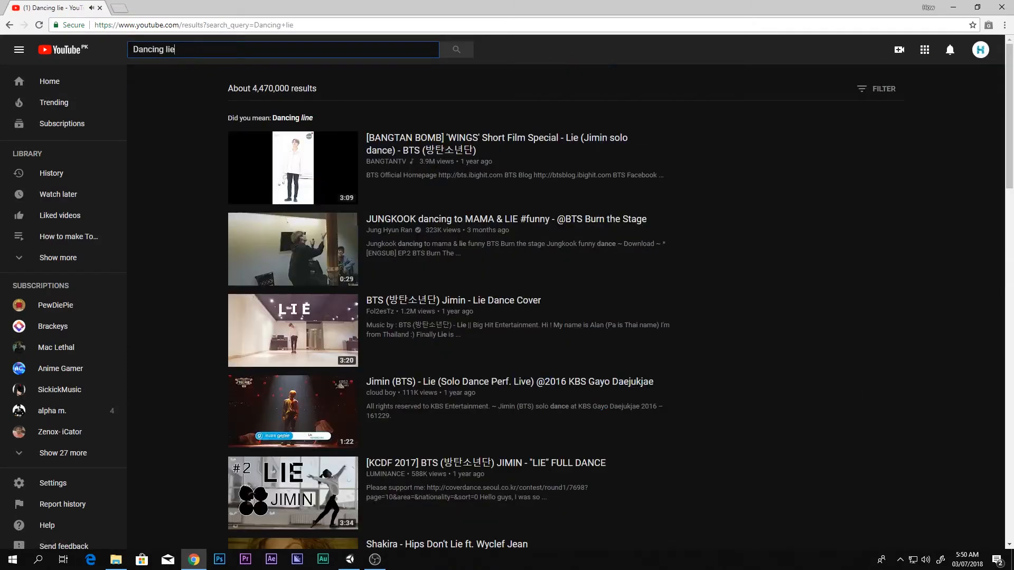
{"action": "key", "text": "BackSpace"}
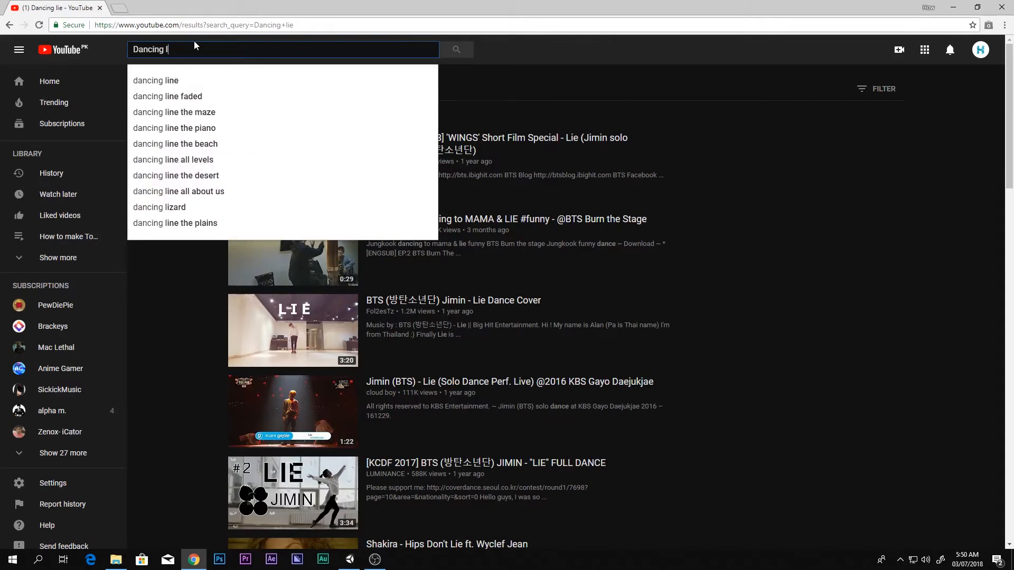
{"action": "key", "text": "Down"}
{"action": "key", "text": "Return"}
{"action": "left_click", "coordinate": [272, 146]}
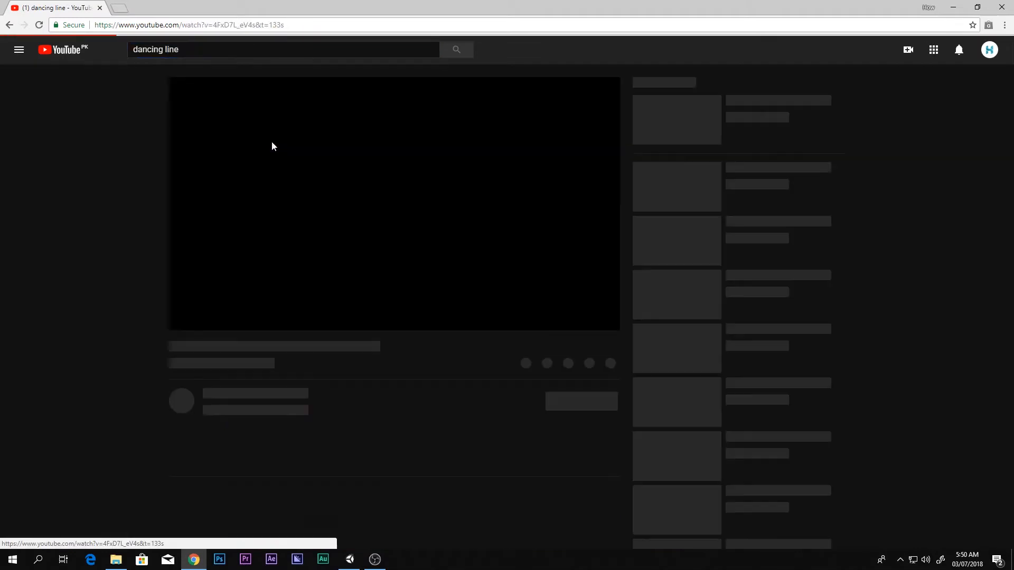
Watch the Dancing Line video in full screen with reduced volume, skipping the intro, and pause at 0:16 to examine the trail.
{"action": "left_click", "coordinate": [171, 311]}
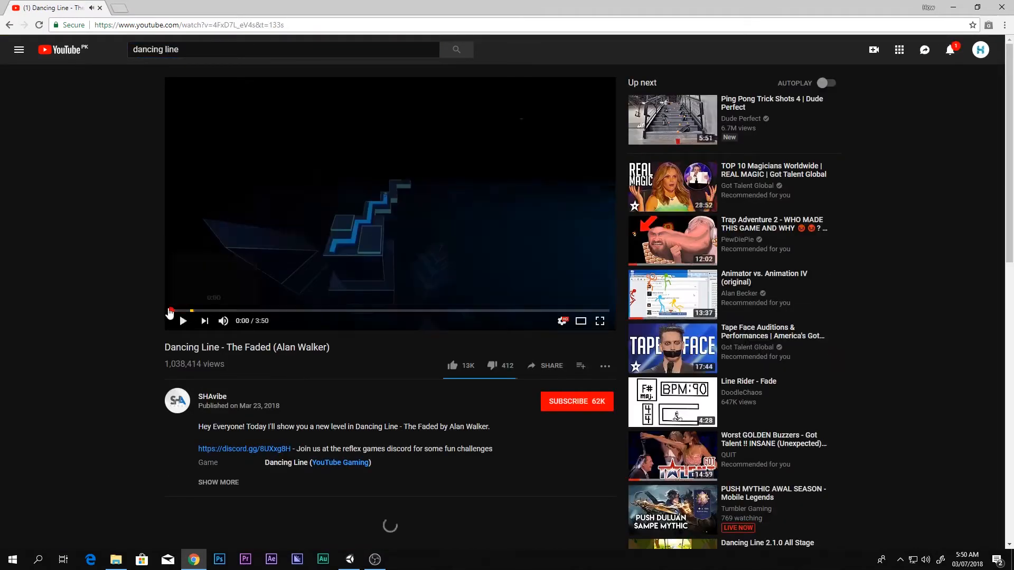
{"action": "left_click_drag", "start_coordinate": [252, 323], "coordinate": [246, 323]}
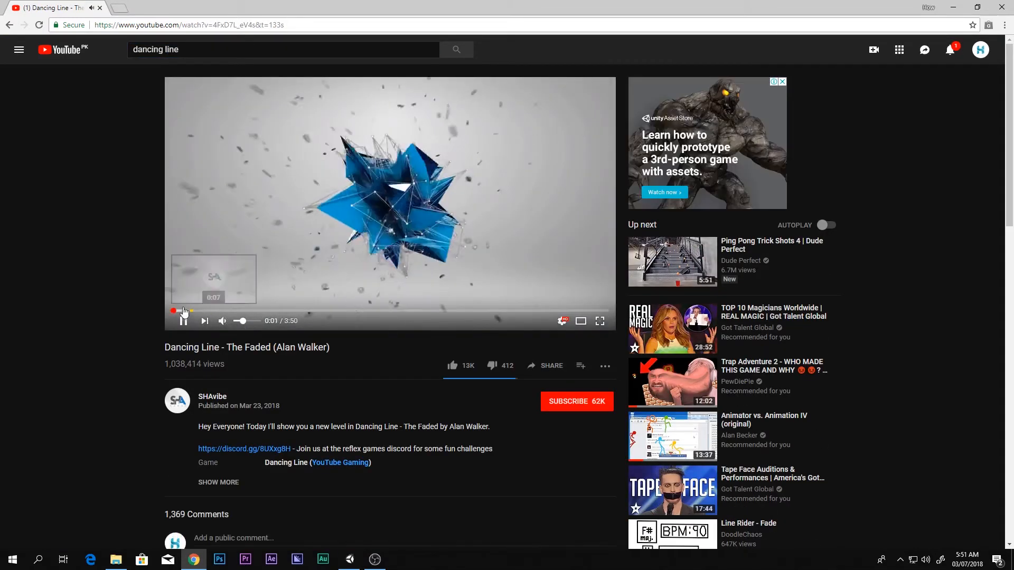
{"action": "left_click", "coordinate": [196, 311]}
{"action": "double_click", "coordinate": [516, 188]}
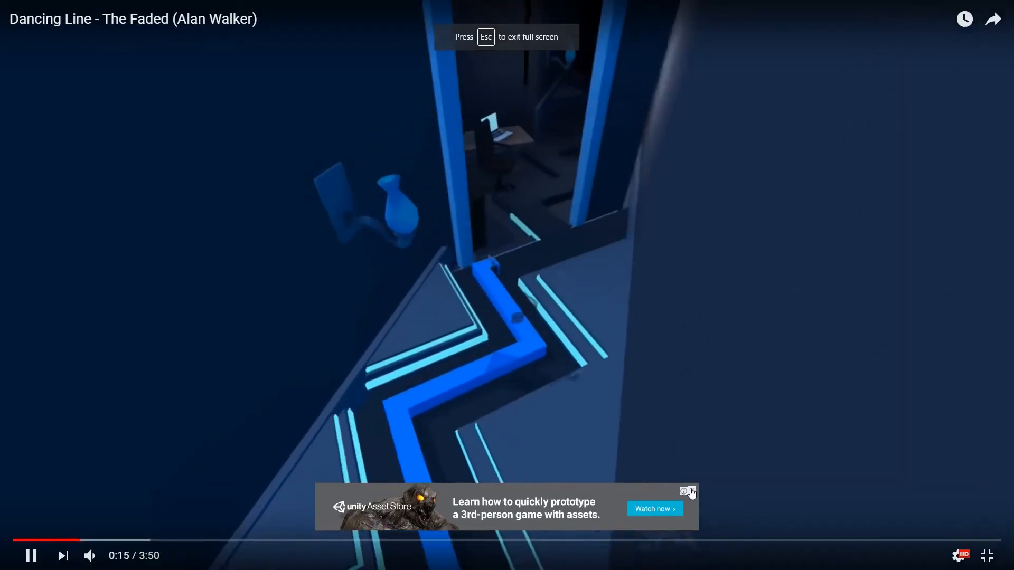
{"action": "left_click", "coordinate": [692, 493]}
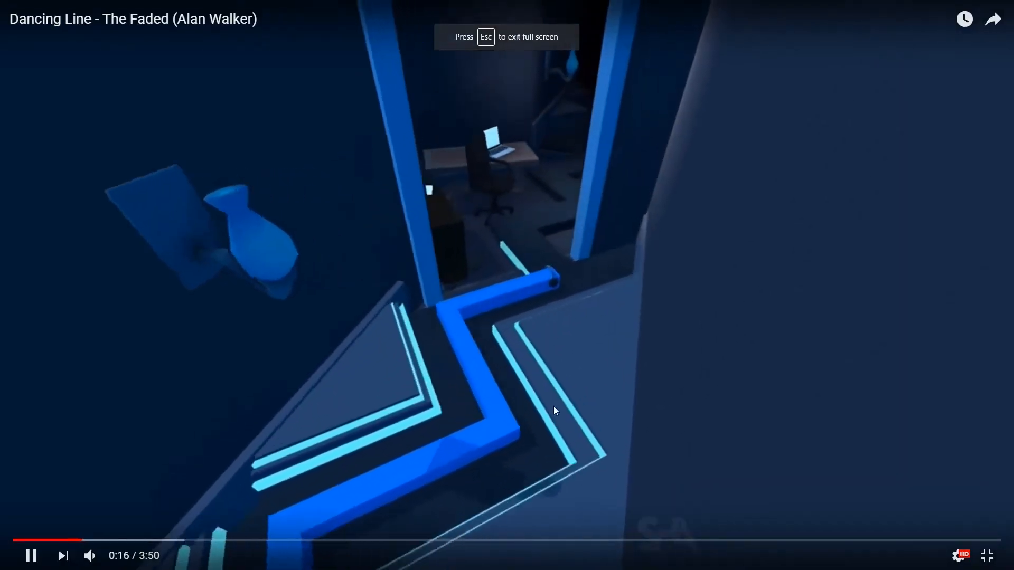
{"action": "left_click", "coordinate": [417, 423]}
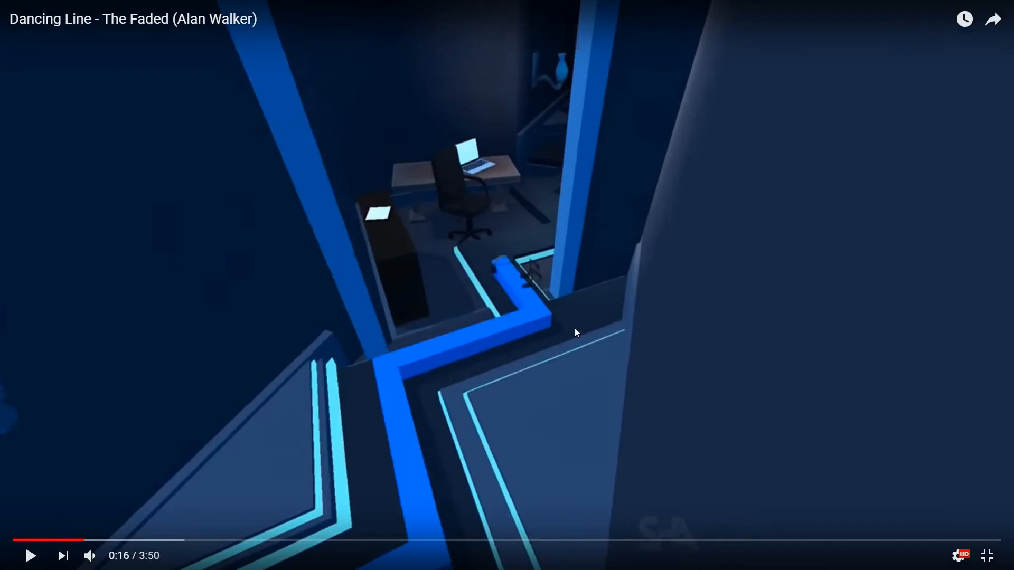
{"action": "double_click", "coordinate": [500, 290]}
Switch back to Unity, try moving the Player cube along Z to 2.08, and undo the move.
{"action": "left_click", "coordinate": [350, 559]}
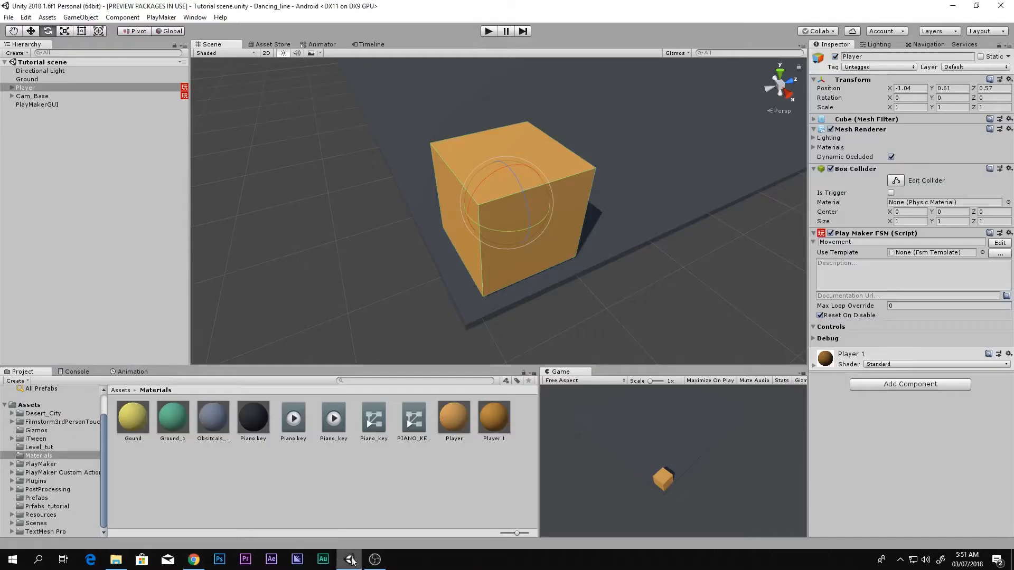
{"action": "scroll", "coordinate": [543, 284], "scroll_direction": "down", "scroll_amount": 2}
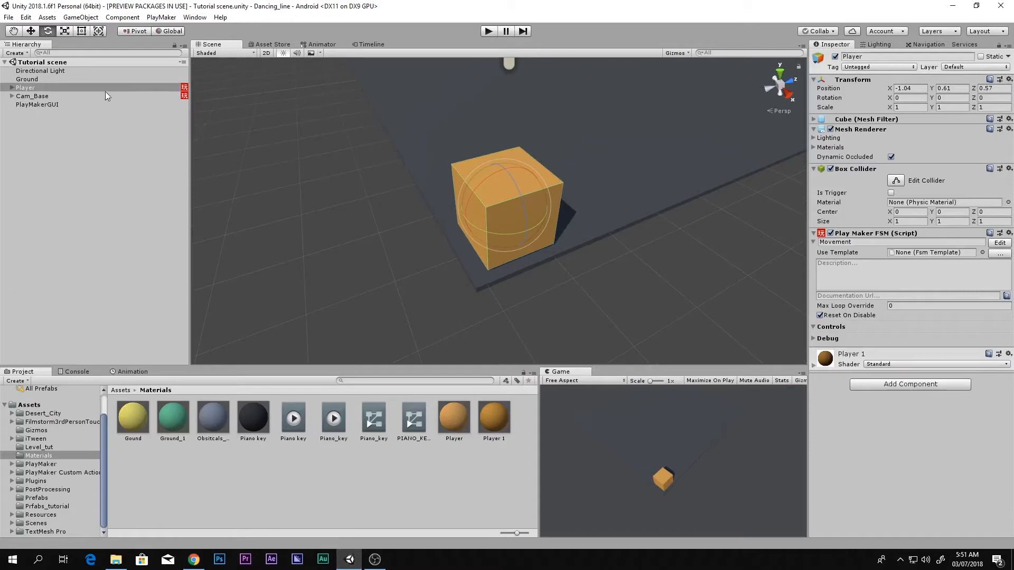
{"action": "middle_click_drag", "start_coordinate": [625, 154], "coordinate": [527, 160]}
{"action": "key", "text": "w"}
{"action": "left_click_drag", "start_coordinate": [448, 200], "coordinate": [555, 182]}
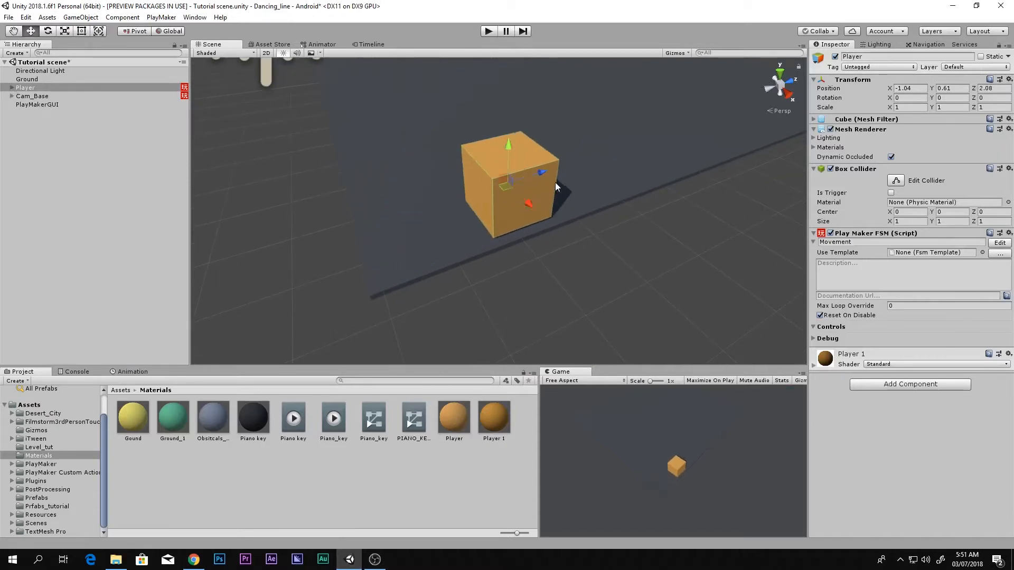
{"action": "key", "text": "ctrl+z"}
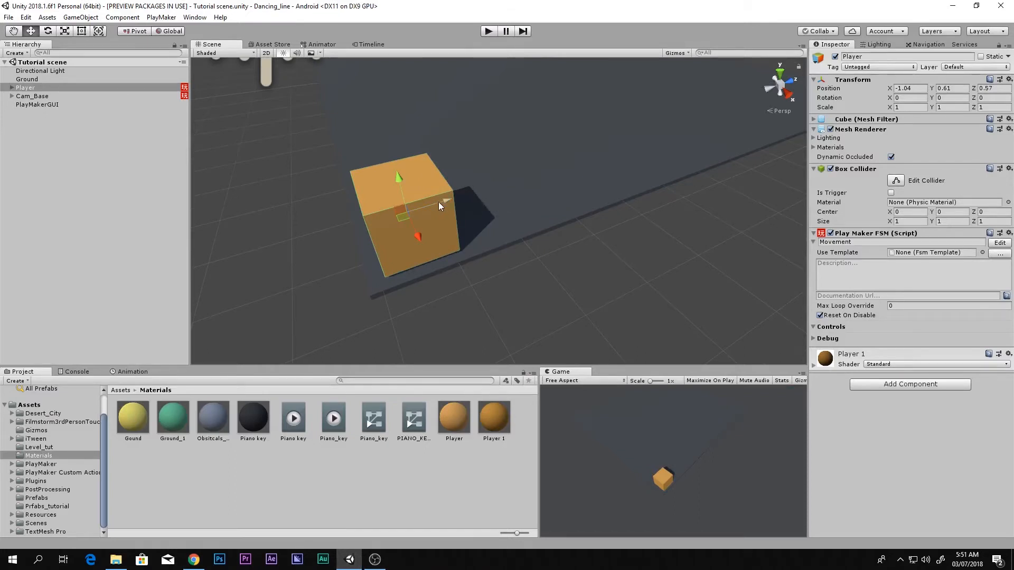
Duplicate the Player cube seven times and arrange the copies in a row along Z, up to about 5.81.
{"action": "key", "text": "ctrl+d"}
{"action": "left_click_drag", "start_coordinate": [439, 202], "coordinate": [549, 168]}
{"action": "key", "text": "ctrl+d"}
{"action": "key", "text": "ctrl+d"}
{"action": "left_click_drag", "start_coordinate": [550, 168], "coordinate": [704, 122]}
{"action": "key", "text": "ctrl+d"}
{"action": "key", "text": "ctrl+d"}
{"action": "key", "text": "ctrl+d"}
{"action": "key", "text": "ctrl+d"}
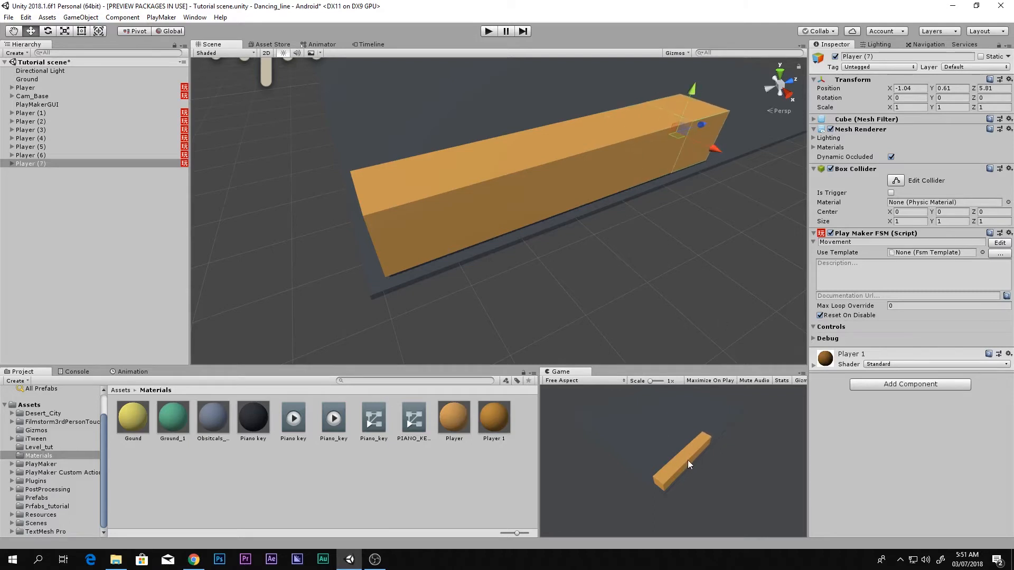
Undo all the Player duplicates and their moves, leaving only the original cube.
{"action": "key", "text": "ctrl+z"}
{"action": "key", "text": "ctrl+z"}
{"action": "key", "text": "ctrl+z"}
{"action": "key", "text": "ctrl+z"}
{"action": "key", "text": "ctrl+z"}
{"action": "key", "text": "ctrl+z"}
{"action": "key", "text": "ctrl+z"}
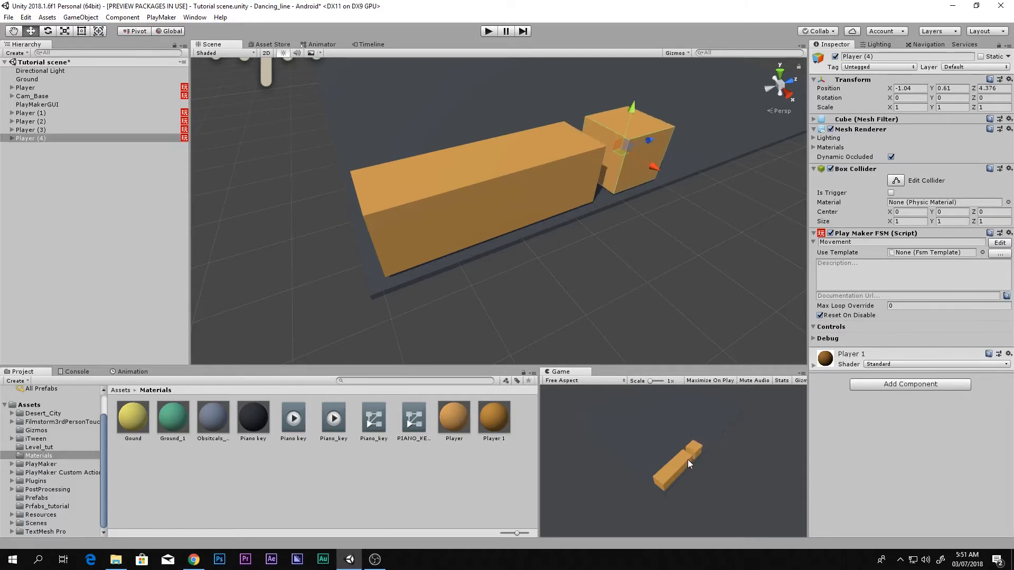
{"action": "key", "text": "ctrl+z"}
{"action": "key", "text": "ctrl+z"}
{"action": "key", "text": "ctrl+z"}
{"action": "key", "text": "ctrl+z"}
{"action": "key", "text": "ctrl+z"}
{"action": "key", "text": "ctrl+z"}
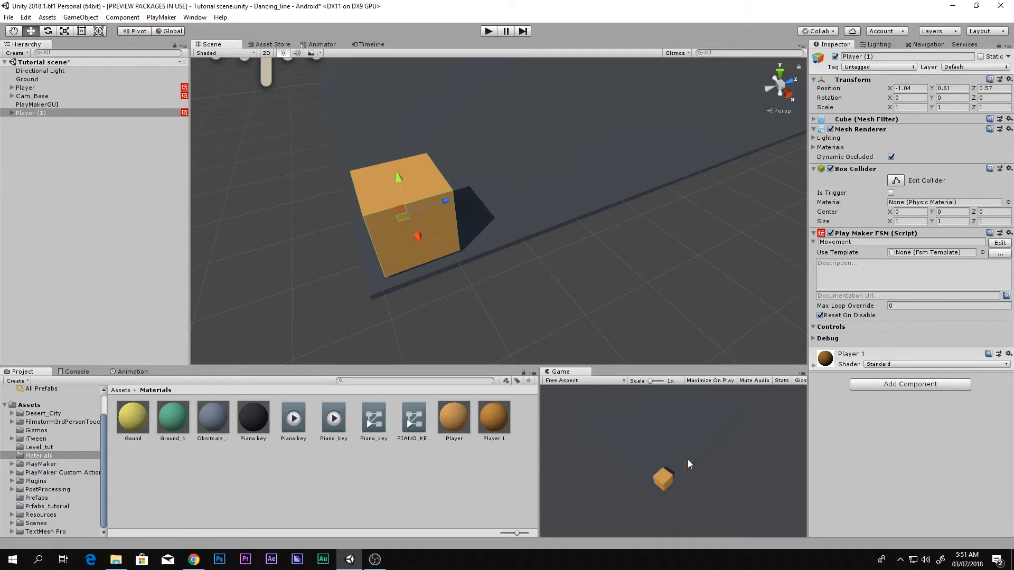
{"action": "key", "text": "ctrl+z"}
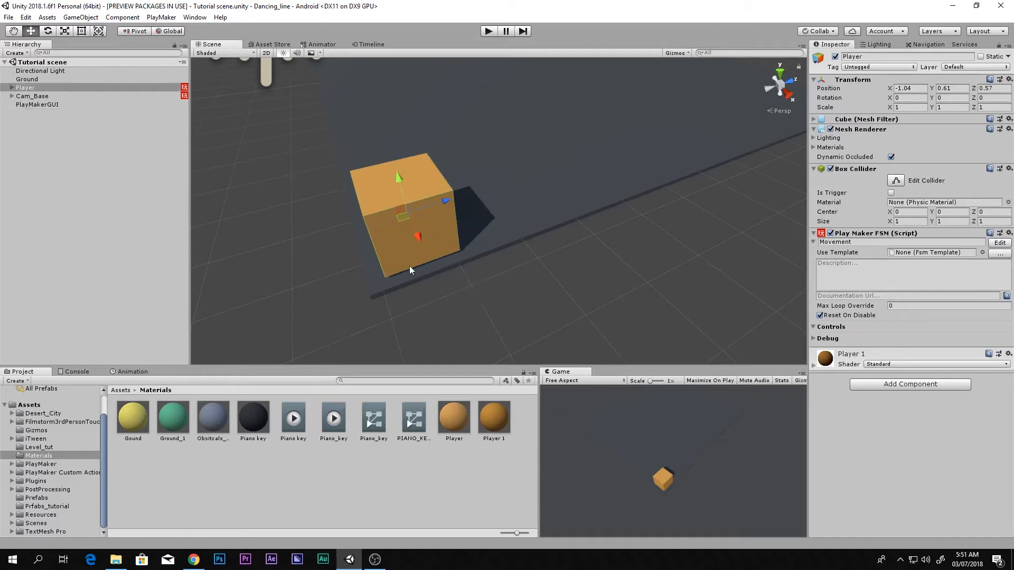
Duplicate the Player cube and remove the Play Maker FSM and Box Collider components from the copy.
{"action": "left_click", "coordinate": [39, 89]}
{"action": "key", "text": "ctrl+d"}
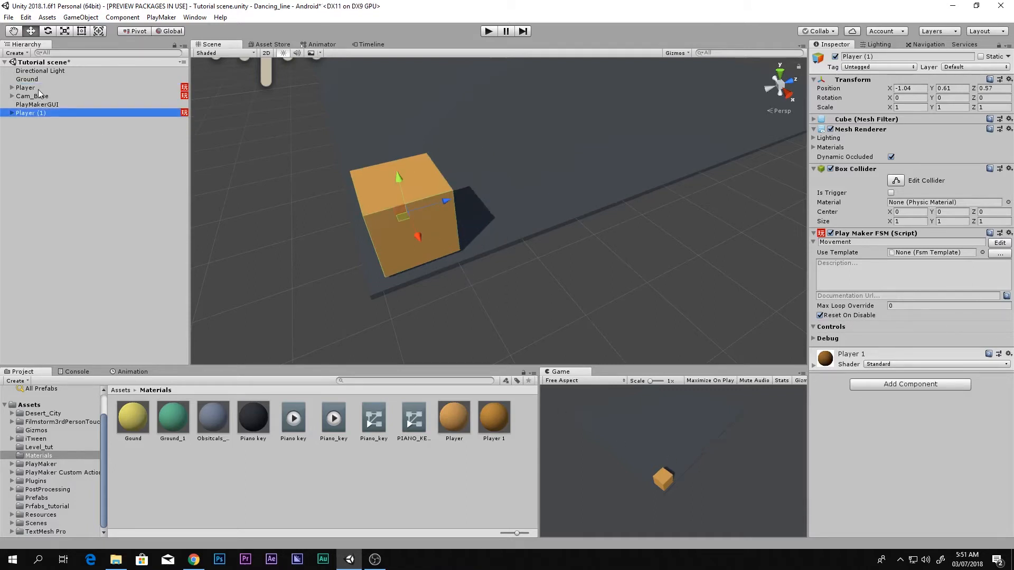
{"action": "left_click", "coordinate": [1008, 234]}
{"action": "left_click", "coordinate": [965, 263]}
{"action": "left_click", "coordinate": [1009, 169]}
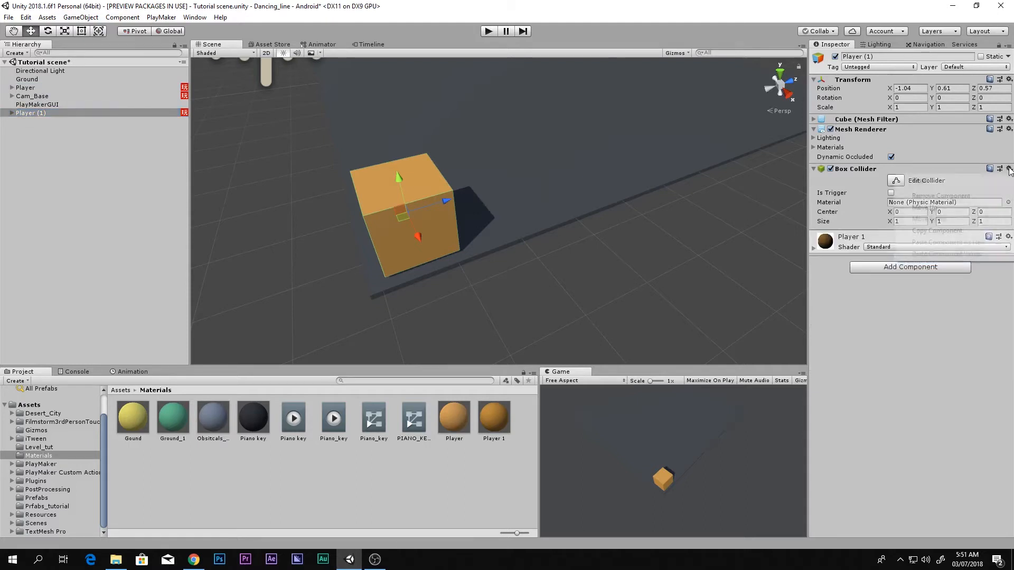
{"action": "left_click", "coordinate": [945, 195]}
Delete the Cam_Follow child of the duplicated cube and rename the duplicate Clone.
{"action": "left_click", "coordinate": [12, 112]}
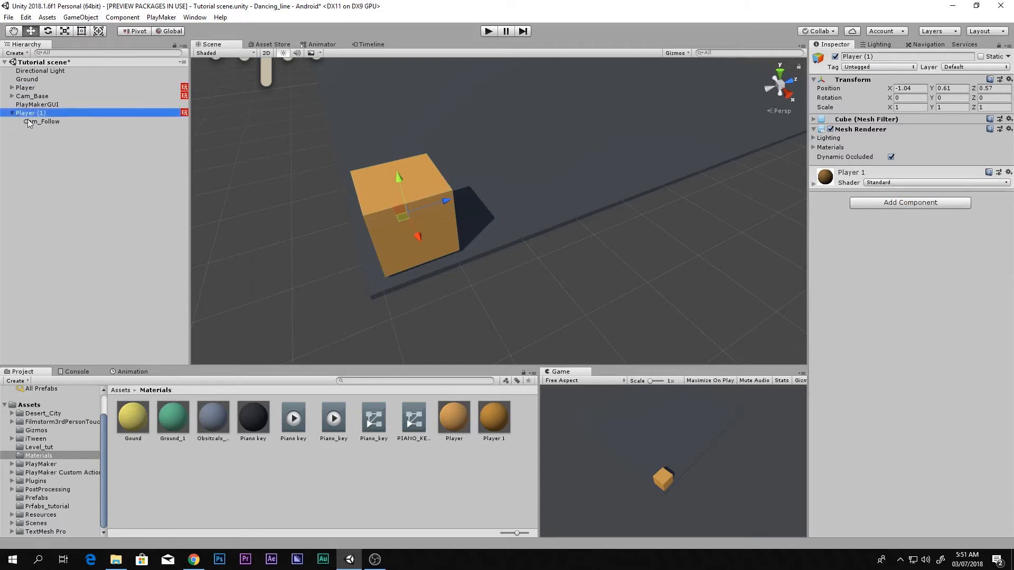
{"action": "left_click", "coordinate": [33, 122]}
{"action": "key", "text": "Delete"}
{"action": "left_click", "coordinate": [49, 113]}
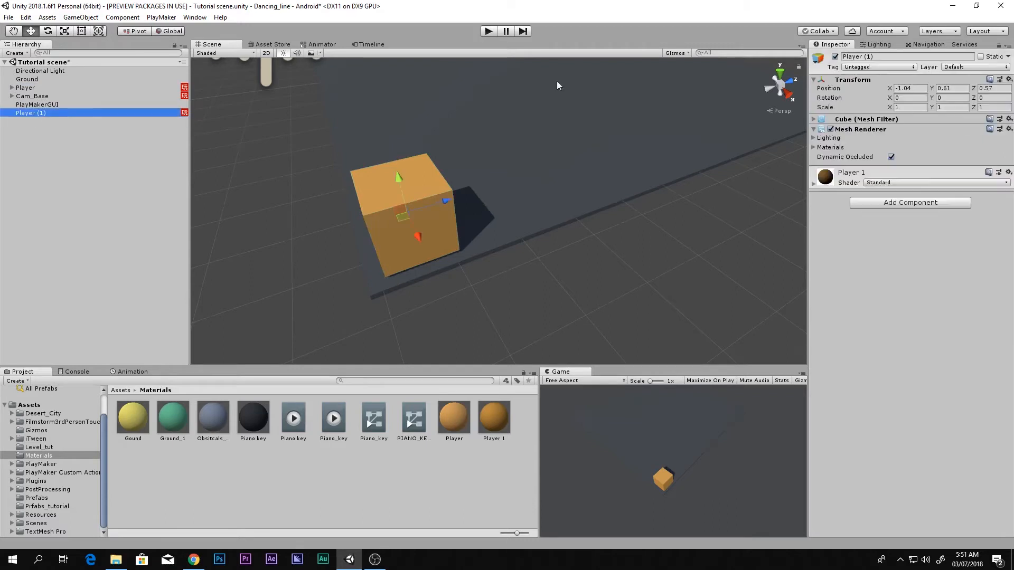
{"action": "left_click", "coordinate": [859, 57]}
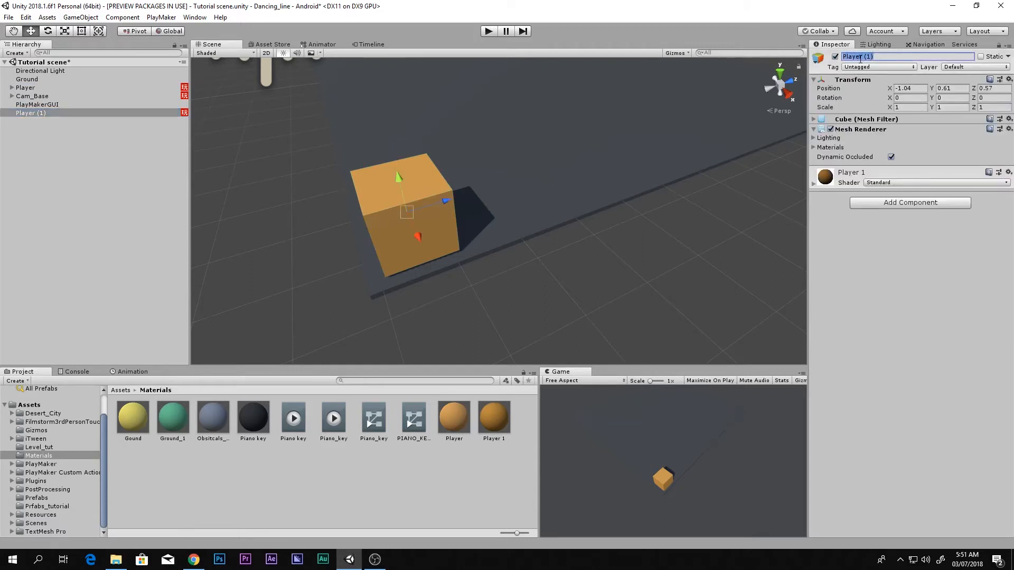
{"action": "type", "text": "Clone"}
Delete the Prfabs_tutorial folder from the project's Assets folder.
{"action": "left_click", "coordinate": [43, 402]}
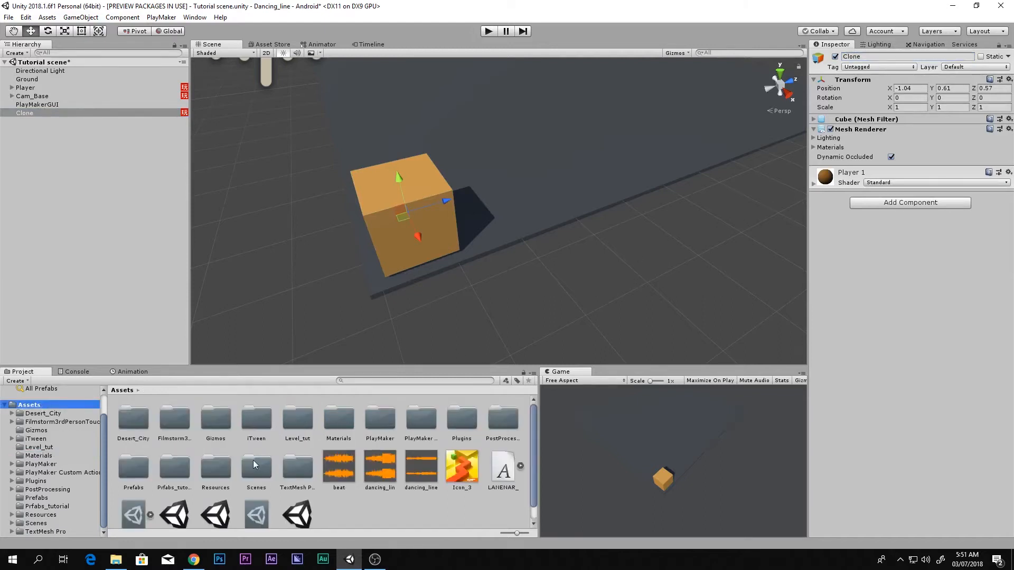
{"action": "left_click", "coordinate": [176, 470]}
{"action": "key", "text": "Delete"}
{"action": "key", "text": "Return"}
Create a new folder named Prefabs_tutorial in the project's Assets folder.
{"action": "right_click", "coordinate": [359, 517]}
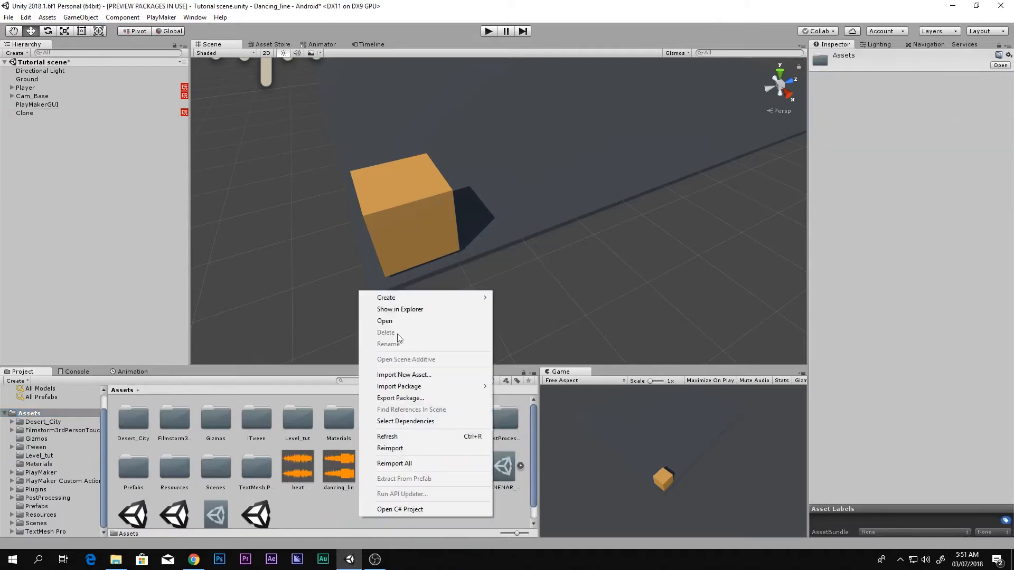
{"action": "mouse_move", "coordinate": [416, 299]}
{"action": "left_click", "coordinate": [562, 181]}
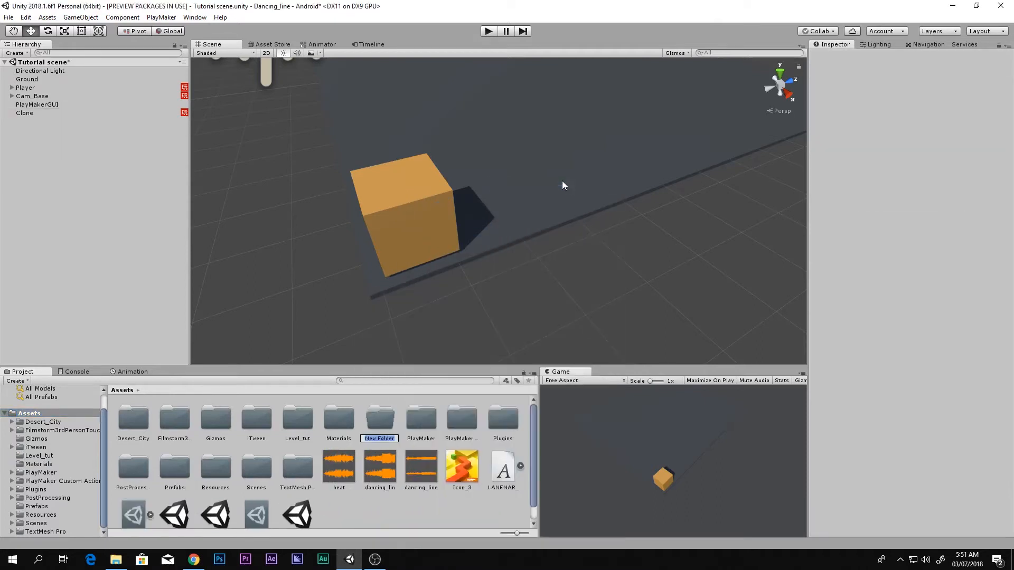
{"action": "type", "text": "Pr"}
{"action": "type", "text": "efabs_tut"}
{"action": "type", "text": "ora"}
{"action": "key", "text": "BackSpace"}
{"action": "type", "text": "ial"}
{"action": "key", "text": "Return"}
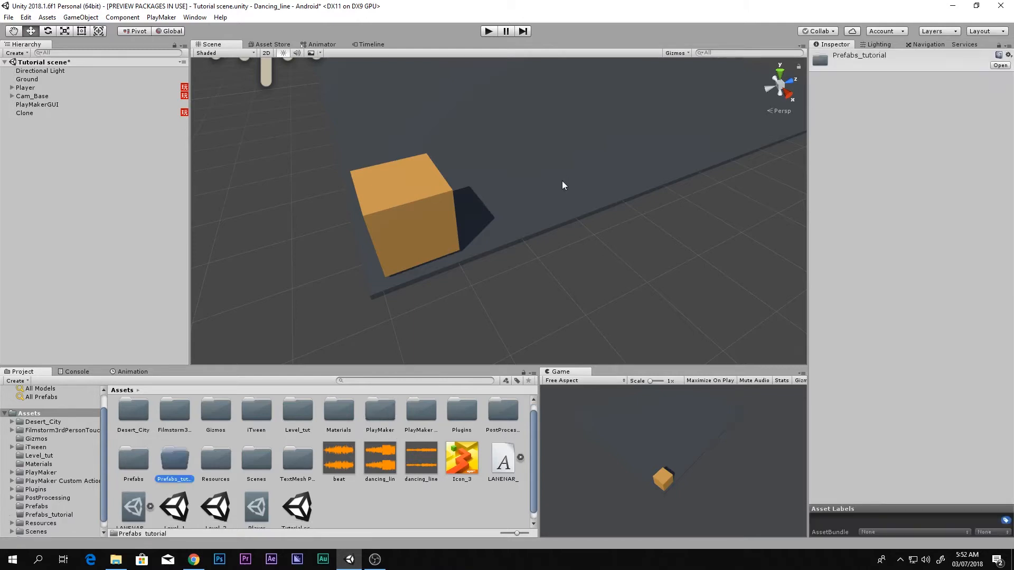
Save the Clone cube as a prefab in the Prefabs_tutorial folder and delete the original Clone from the scene.
{"action": "double_click", "coordinate": [174, 458]}
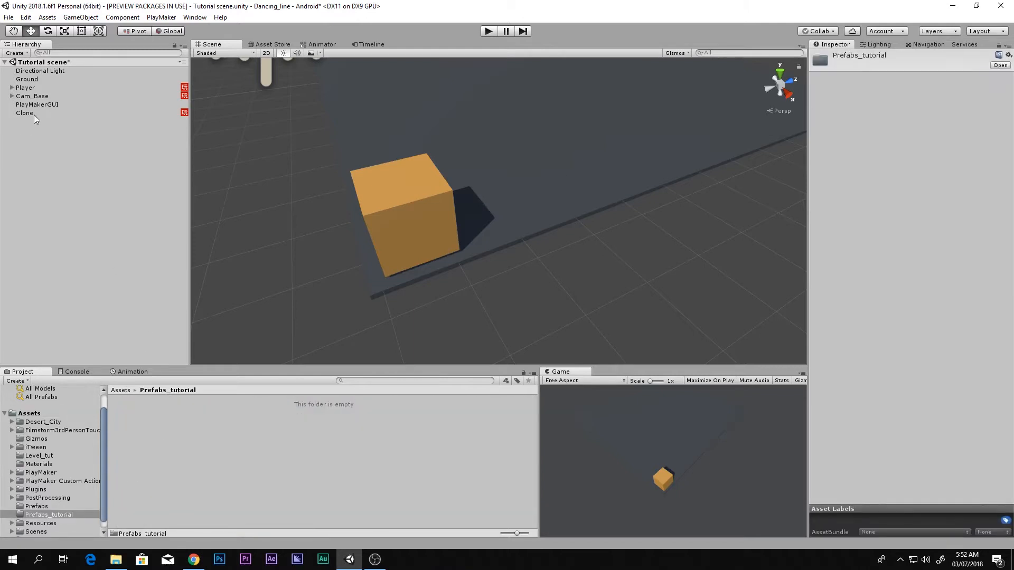
{"action": "mouse_move", "coordinate": [34, 114]}
{"action": "left_mouse_down"}
{"action": "mouse_move", "coordinate": [256, 467]}
{"action": "mouse_move", "coordinate": [280, 454]}
{"action": "left_mouse_up"}
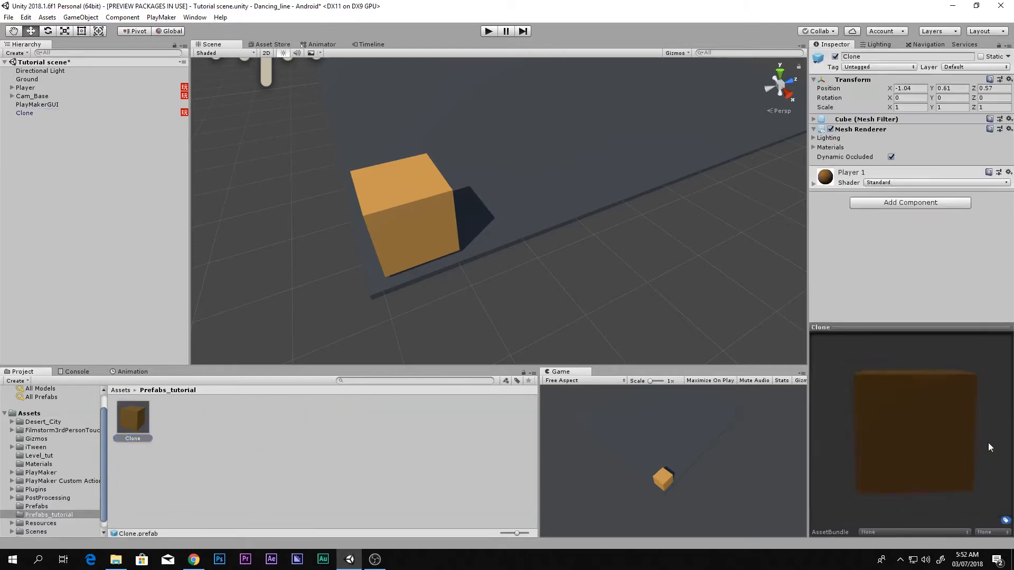
{"action": "left_click", "coordinate": [26, 112]}
{"action": "key", "text": "Delete"}
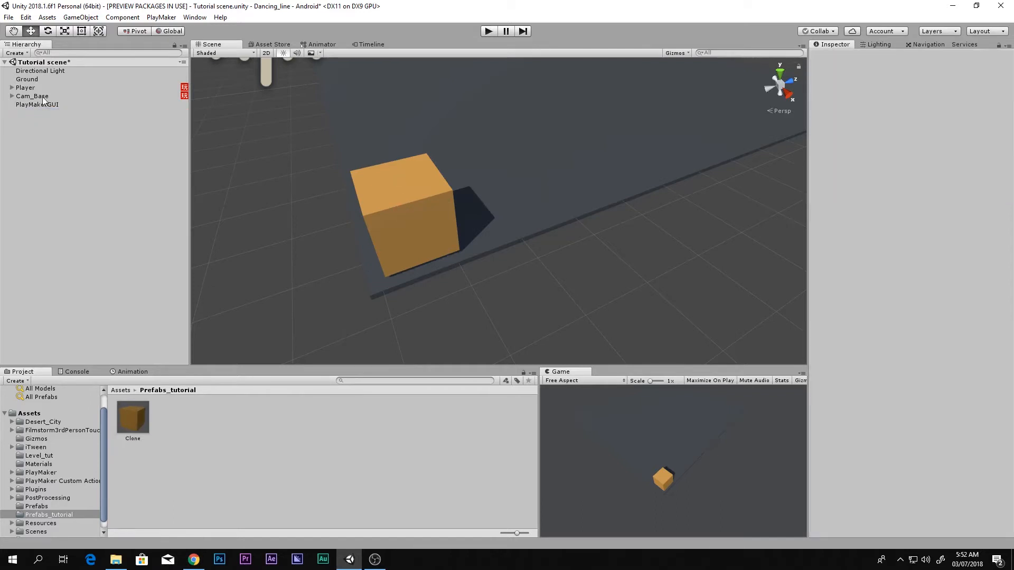
Add a second PlayMakerFSM component to the Player cube and name it Trail.
{"action": "left_click", "coordinate": [43, 97]}
{"action": "left_click", "coordinate": [29, 87]}
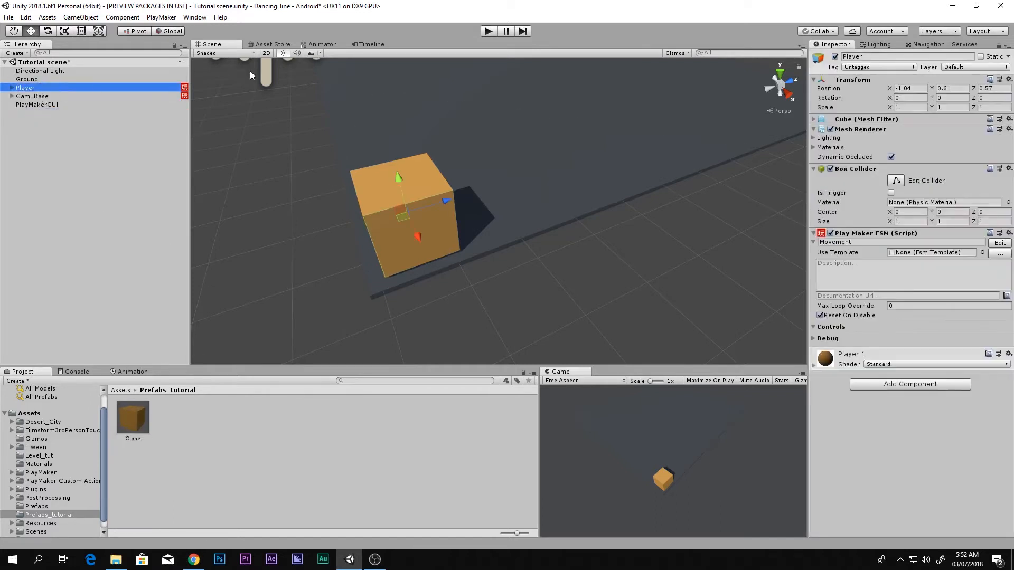
{"action": "left_click", "coordinate": [907, 385]}
{"action": "type", "text": "fs"}
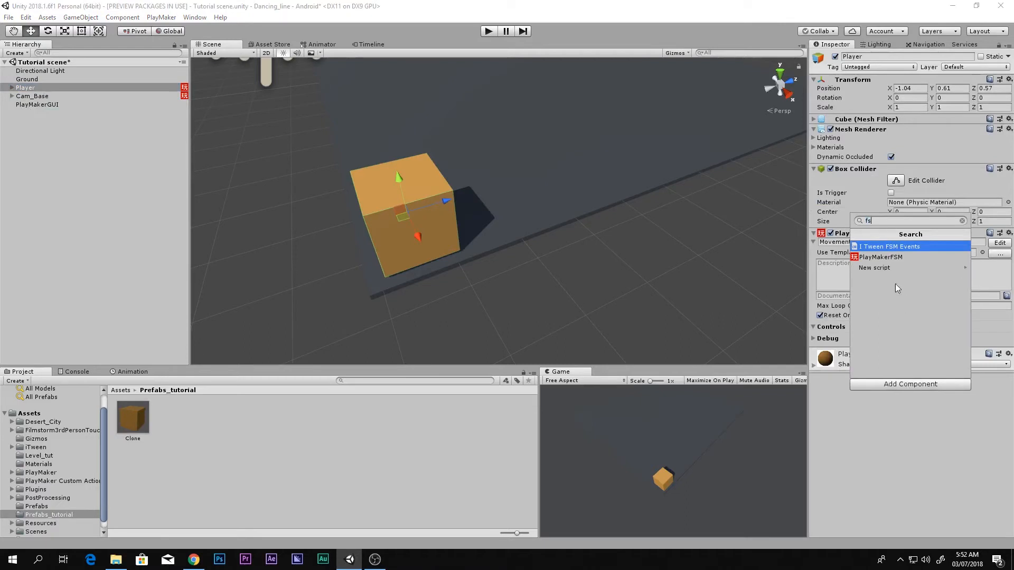
{"action": "left_click", "coordinate": [881, 257]}
{"action": "left_click", "coordinate": [866, 352]}
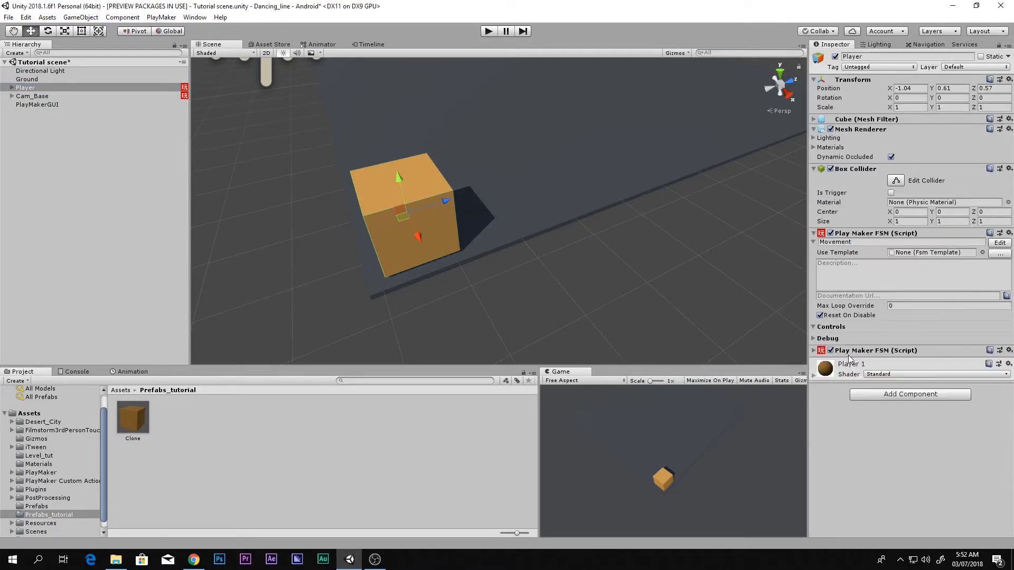
{"action": "left_click", "coordinate": [848, 354]}
{"action": "left_click", "coordinate": [847, 358]}
{"action": "type", "text": "Trail"}
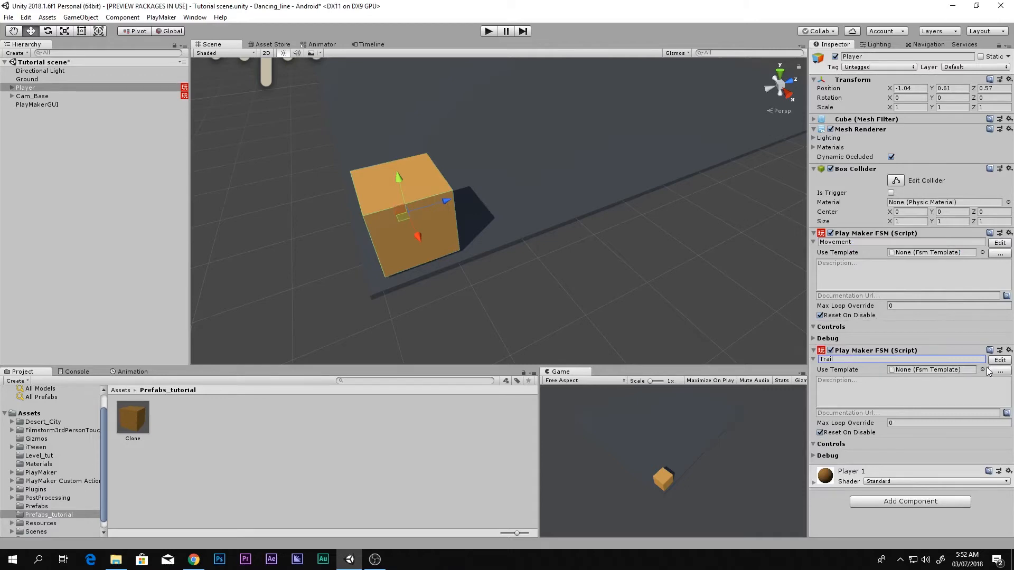
Add a Create Object action to State 1 of the Player's Trail FSM.
{"action": "left_click", "coordinate": [999, 360]}
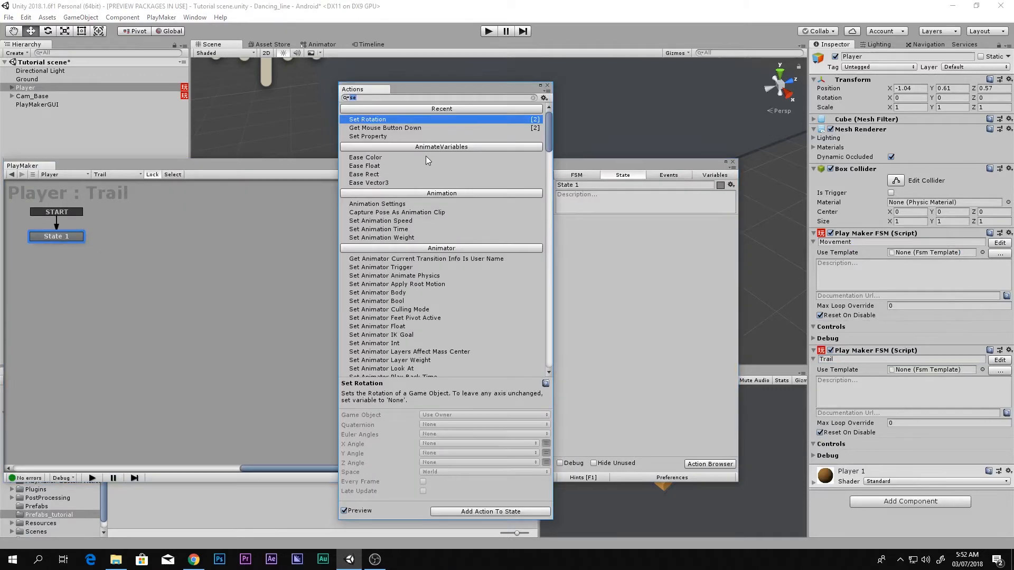
{"action": "type", "text": "creat"}
{"action": "key", "text": "Return"}
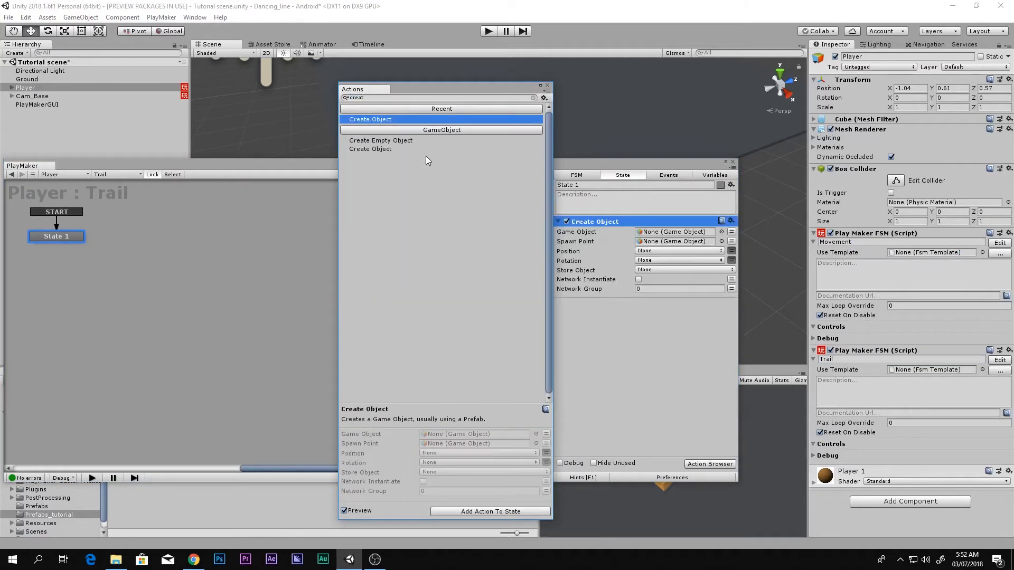
{"action": "left_click", "coordinate": [547, 85]}
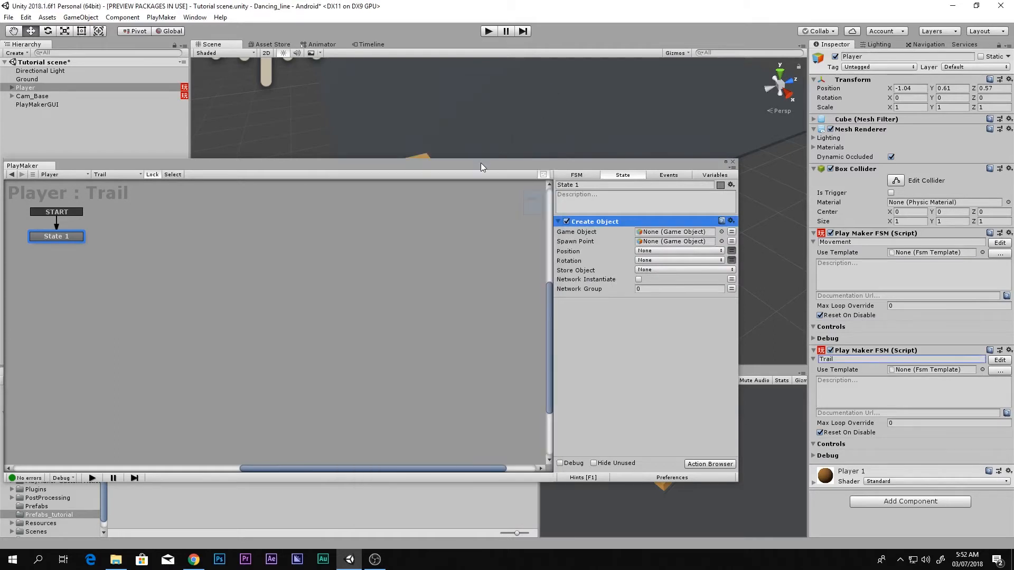
Set the Create Object action's game object to the Clone prefab and its spawn point to Player.
{"action": "left_click_drag", "start_coordinate": [482, 167], "coordinate": [557, 71]}
{"action": "mouse_move", "coordinate": [134, 418]}
{"action": "left_mouse_down"}
{"action": "mouse_move", "coordinate": [737, 159]}
{"action": "mouse_move", "coordinate": [743, 140]}
{"action": "left_mouse_up"}
{"action": "left_click_drag", "start_coordinate": [516, 74], "coordinate": [580, 125]}
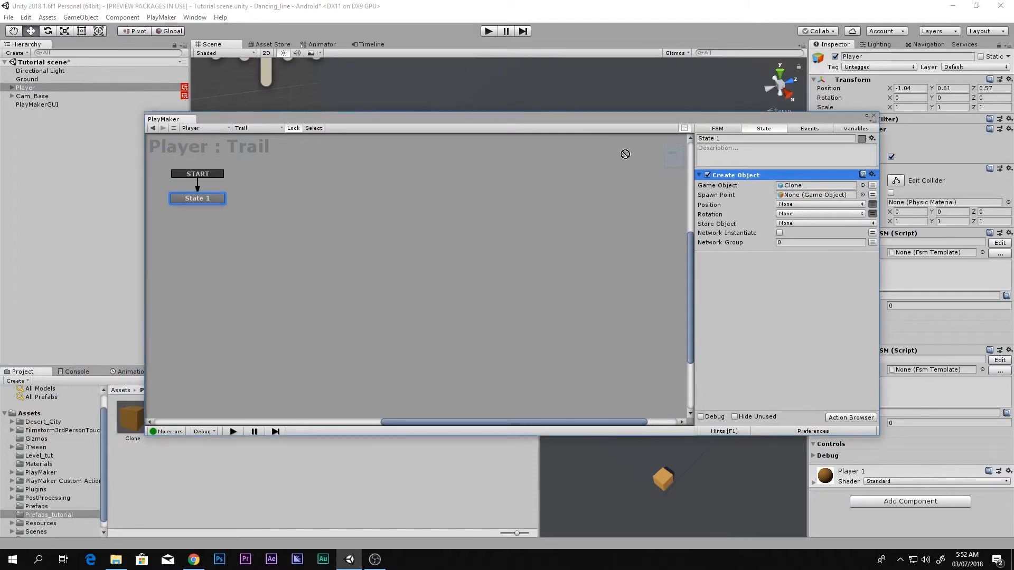
{"action": "left_click_drag", "start_coordinate": [625, 154], "coordinate": [813, 197]}
{"action": "left_click", "coordinate": [799, 320]}
Add a Wait action to State 1 with a time of 0.01 and FINISHED as its finish event.
{"action": "double_click", "coordinate": [774, 297]}
{"action": "type", "text": "wa"}
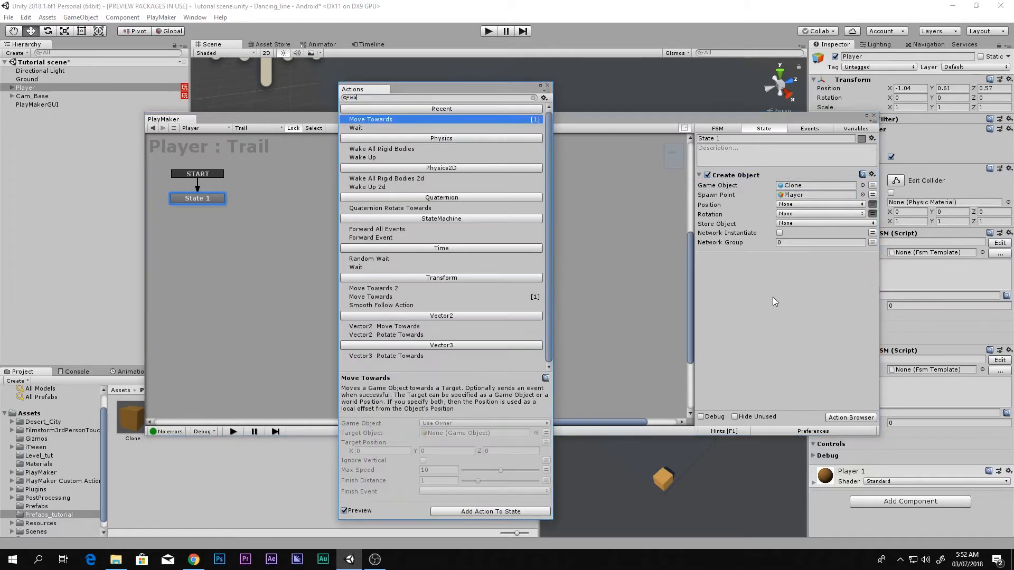
{"action": "type", "text": "it"}
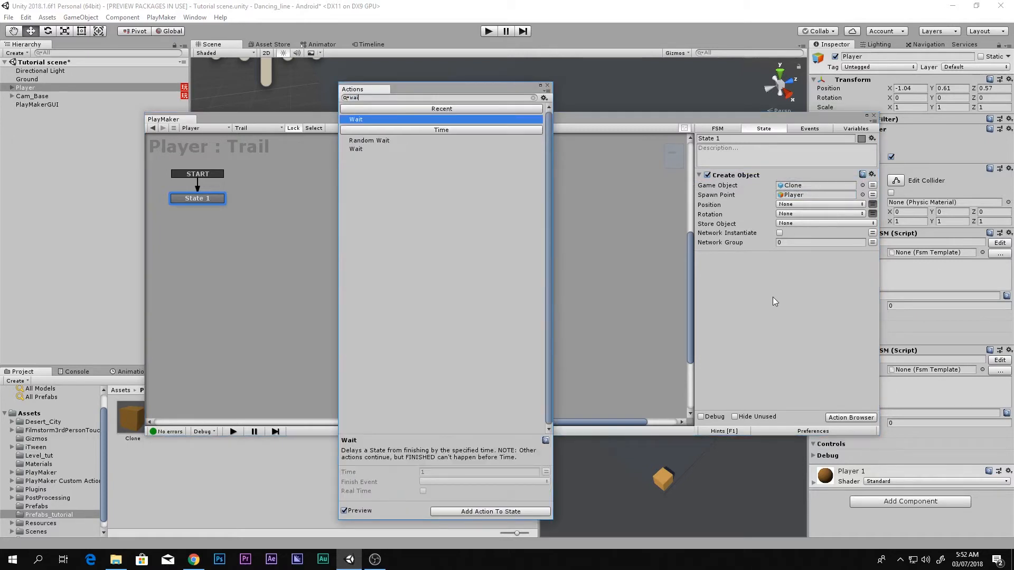
{"action": "double_click", "coordinate": [378, 121]}
{"action": "left_click", "coordinate": [807, 268]}
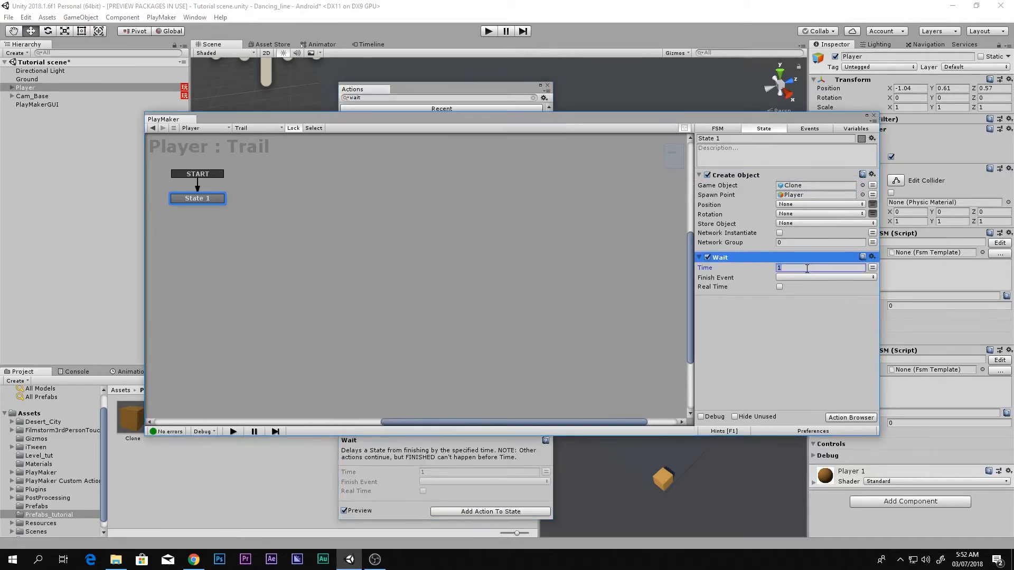
{"action": "left_click", "coordinate": [811, 278]}
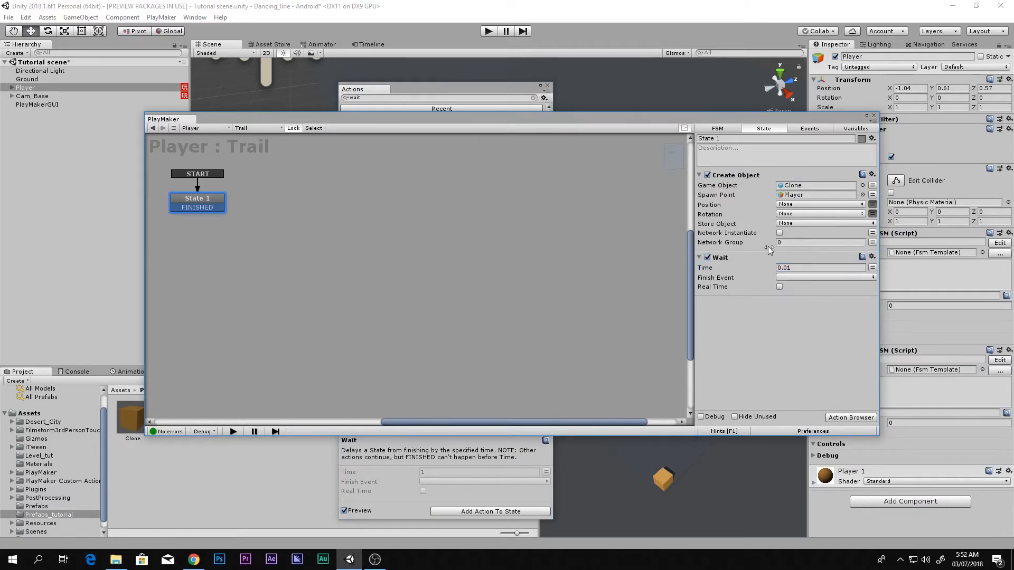
{"action": "left_click", "coordinate": [789, 276]}
{"action": "left_click", "coordinate": [790, 304]}
{"action": "left_click", "coordinate": [319, 201], "text": "ctrl"}
{"action": "left_click_drag", "start_coordinate": [217, 209], "coordinate": [350, 193]}
{"action": "left_click", "coordinate": [300, 200]}
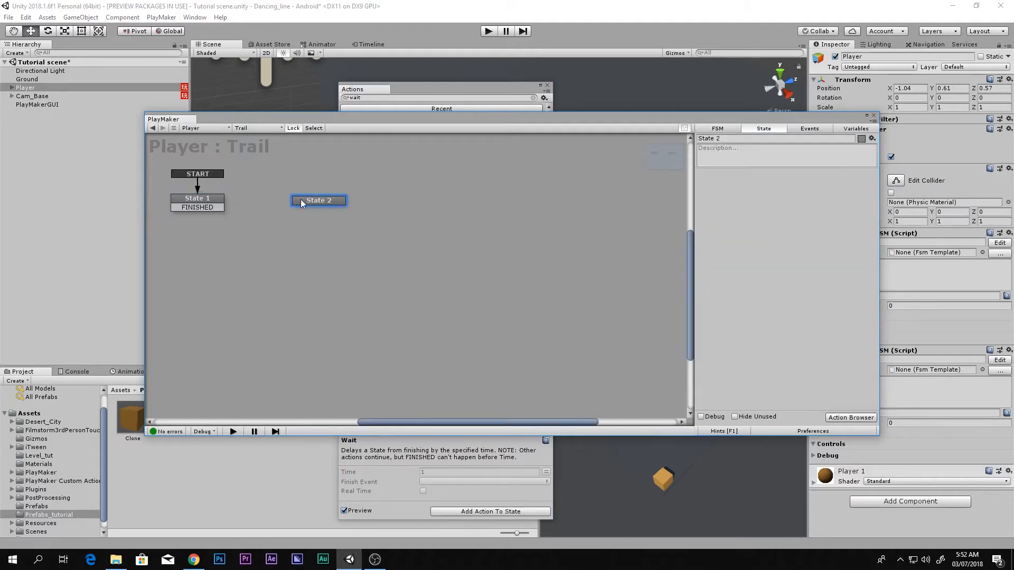
{"action": "key", "text": "Delete"}
Duplicate State 1 as State 2, keeping the current start state, and link the two states' FINISHED transitions to each other.
{"action": "left_click", "coordinate": [221, 205]}
{"action": "key", "text": "ctrl+v"}
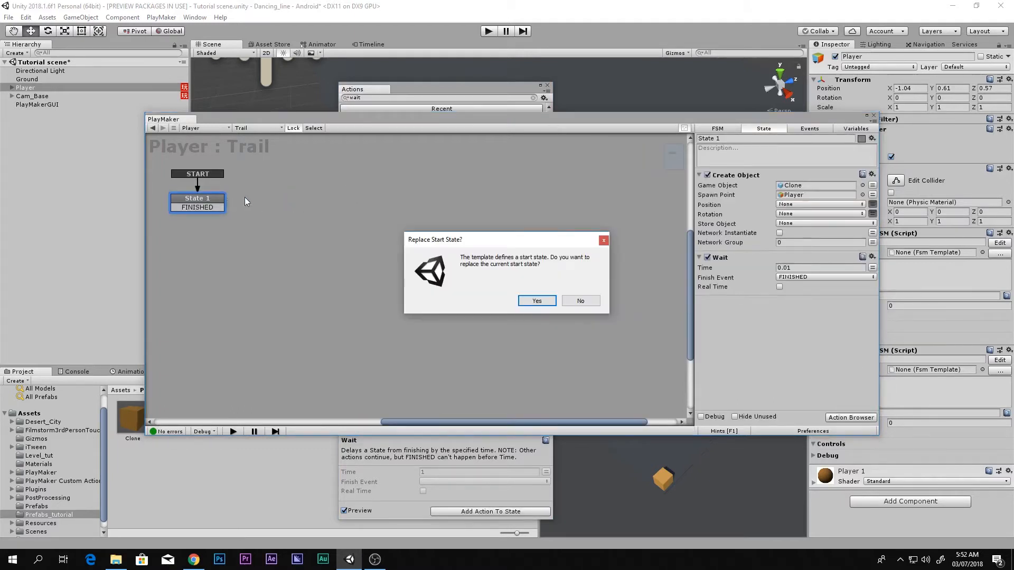
{"action": "left_click", "coordinate": [576, 301]}
{"action": "left_click_drag", "start_coordinate": [446, 287], "coordinate": [208, 205]}
{"action": "left_click_drag", "start_coordinate": [208, 207], "coordinate": [305, 203]}
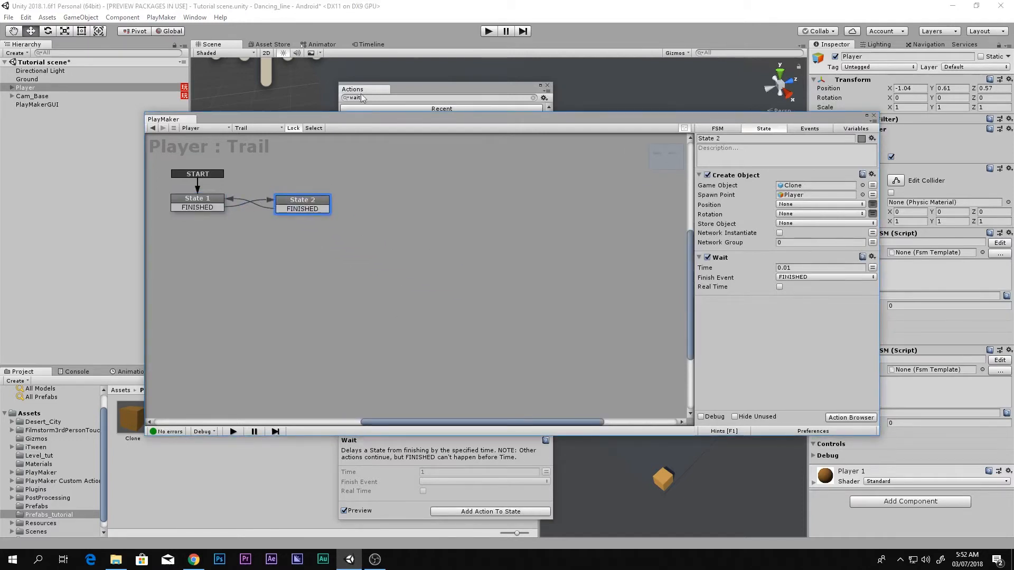
Run the game, watch the Trail FSM switch between its states, and close the PlayMaker editor.
{"action": "left_click", "coordinate": [489, 30]}
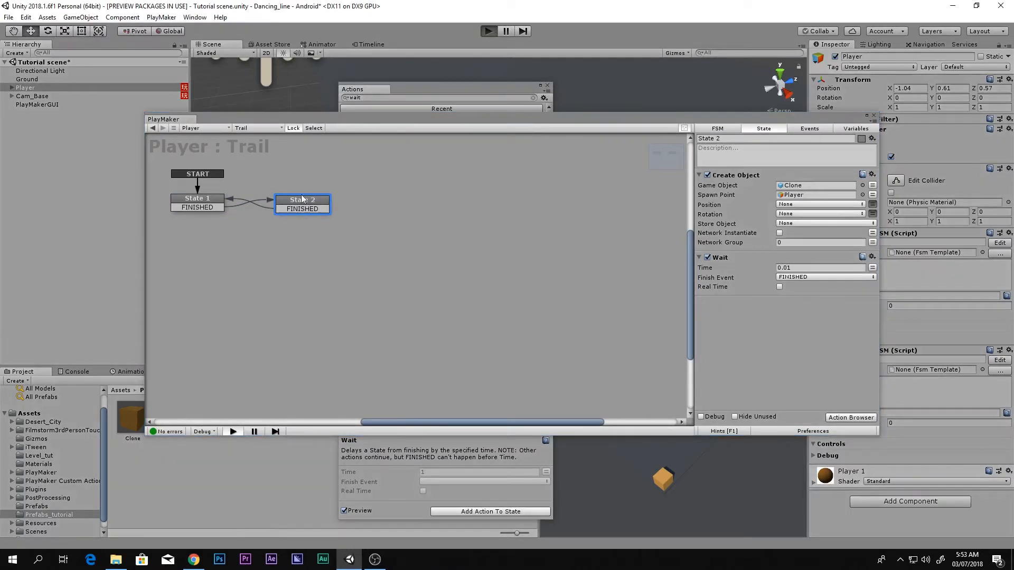
{"action": "left_click", "coordinate": [204, 198]}
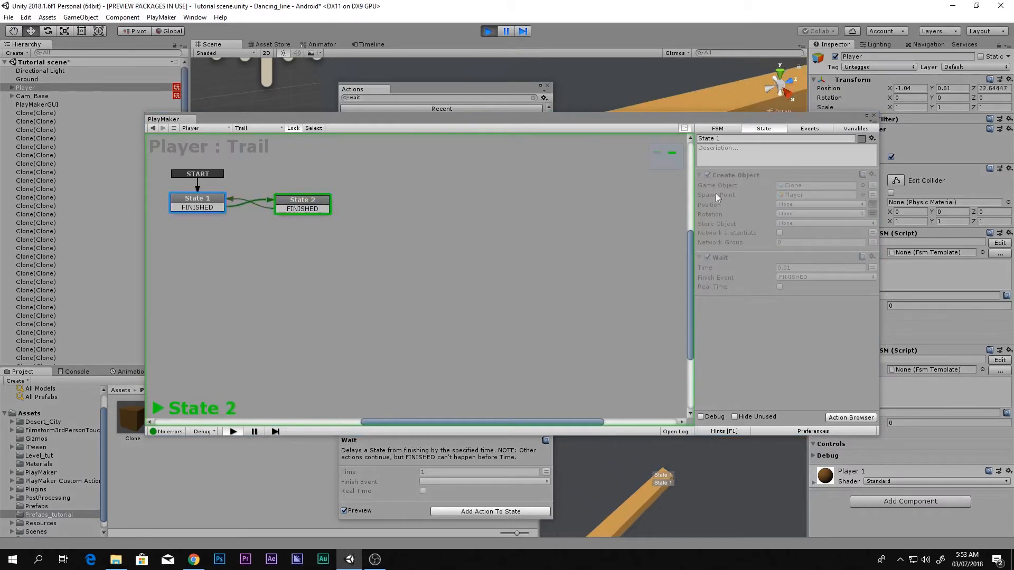
{"action": "left_click", "coordinate": [579, 93]}
{"action": "left_click", "coordinate": [874, 116]}
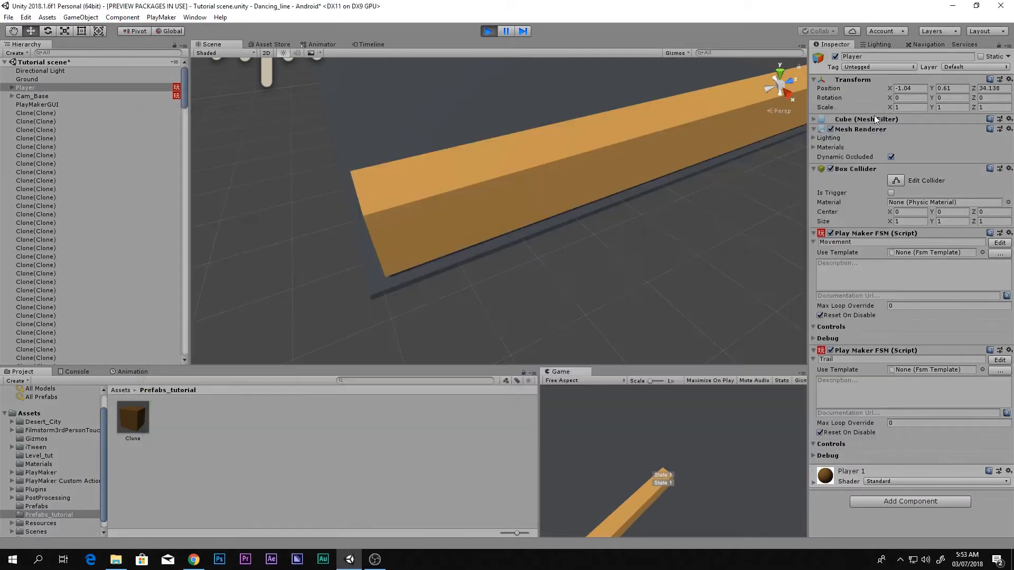
Test the trail by repeatedly turning the running cube in the game view, with the scene view focused on the Player.
{"action": "left_click", "coordinate": [629, 478]}
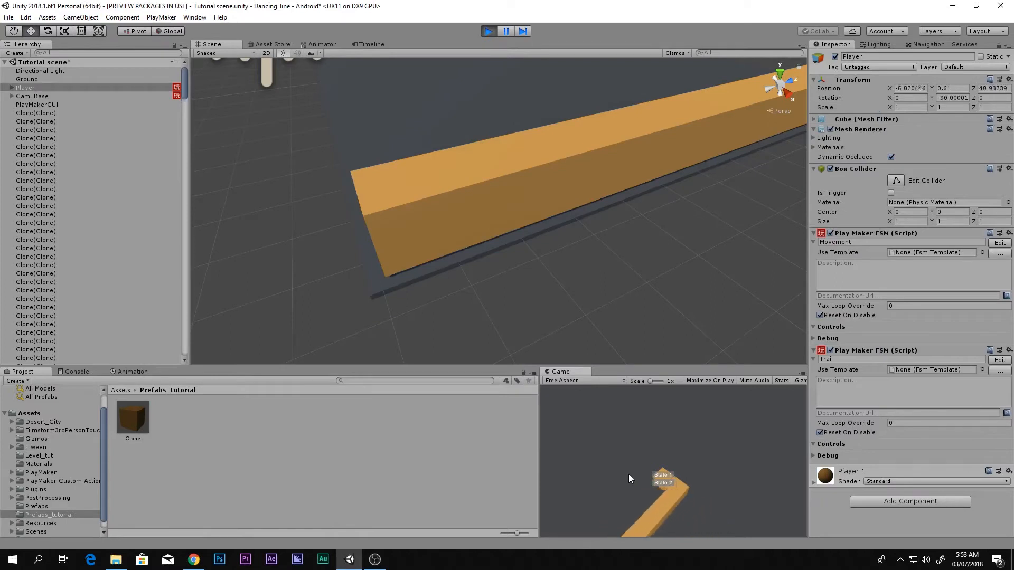
{"action": "left_click", "coordinate": [628, 479]}
{"action": "left_click", "coordinate": [628, 479]}
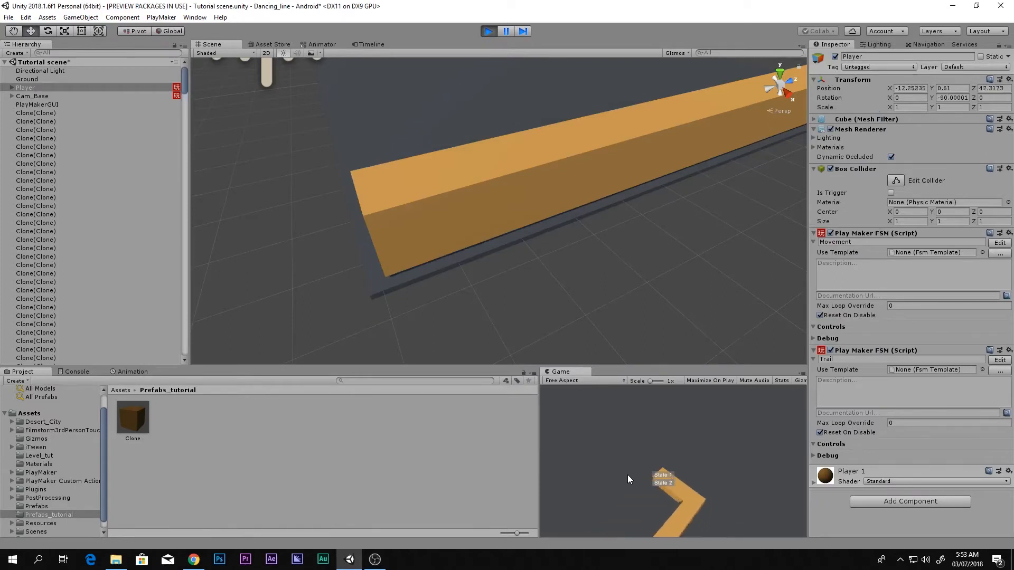
{"action": "left_click", "coordinate": [627, 478]}
{"action": "left_click", "coordinate": [627, 478]}
{"action": "left_click", "coordinate": [627, 474]}
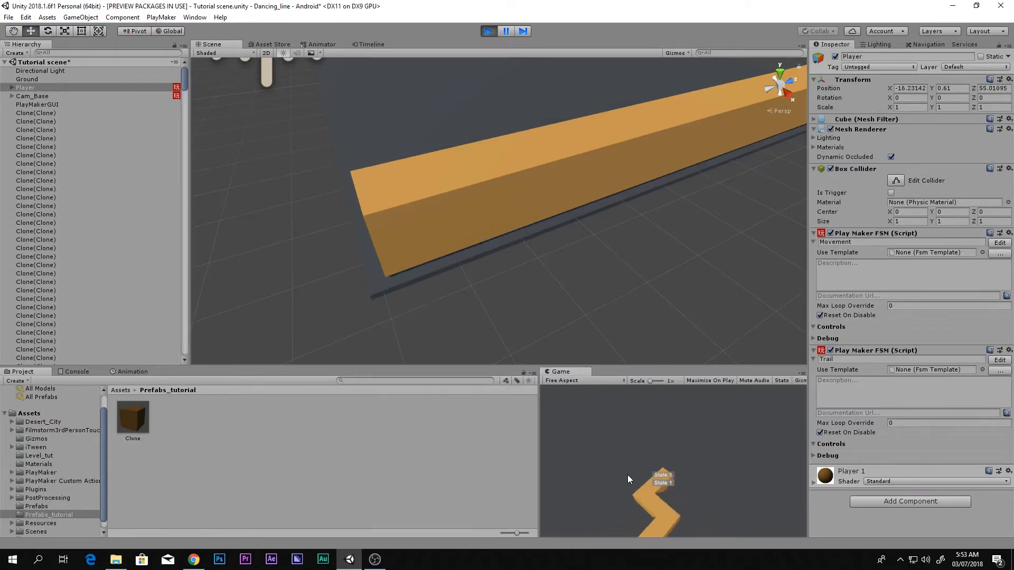
{"action": "key", "text": "f"}
{"action": "left_click", "coordinate": [639, 483]}
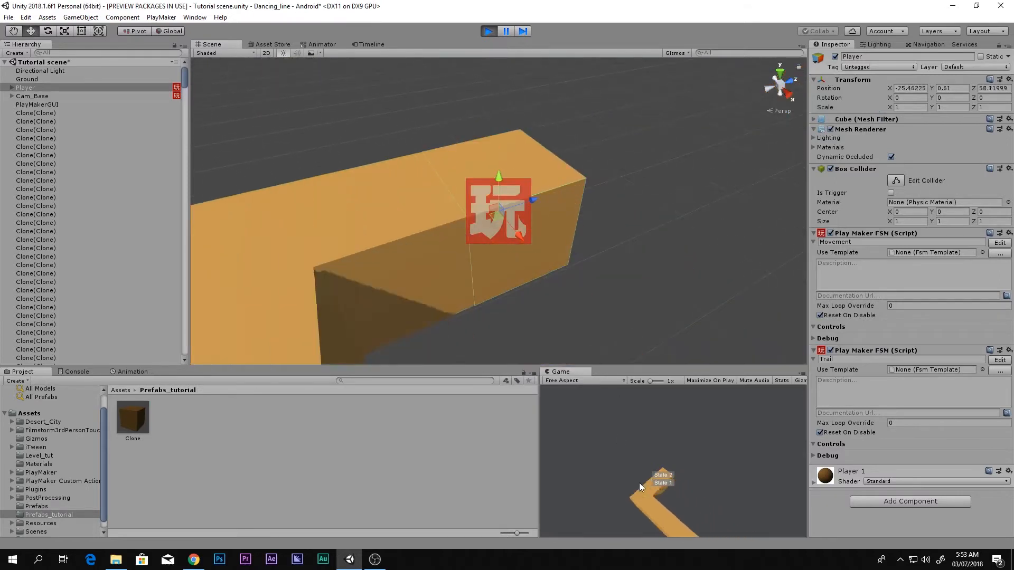
{"action": "left_click", "coordinate": [639, 483]}
{"action": "left_click", "coordinate": [639, 483]}
{"action": "left_click", "coordinate": [639, 483]}
{"action": "left_click", "coordinate": [639, 483]}
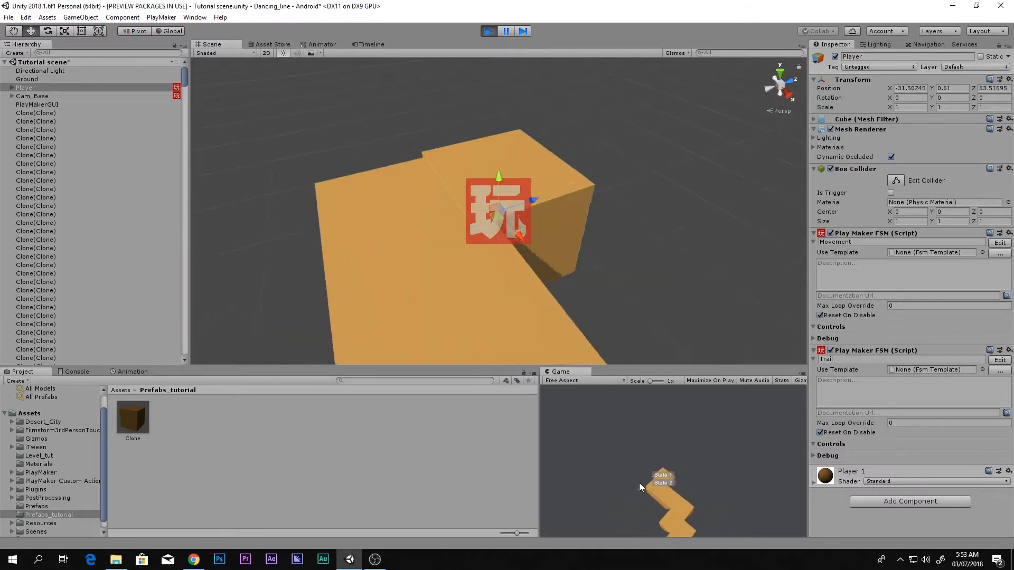
{"action": "left_click", "coordinate": [639, 483]}
{"action": "left_click", "coordinate": [639, 483]}
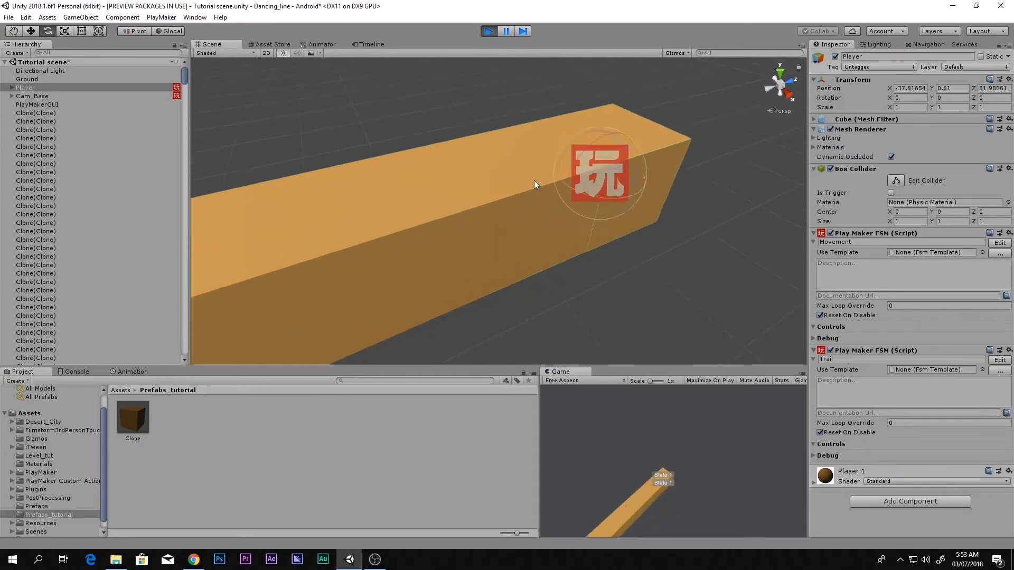
Rotate the Player freely in the scene view during play to examine the trail's shape, and stop the game.
{"action": "key", "text": "r"}
{"action": "key", "text": "e"}
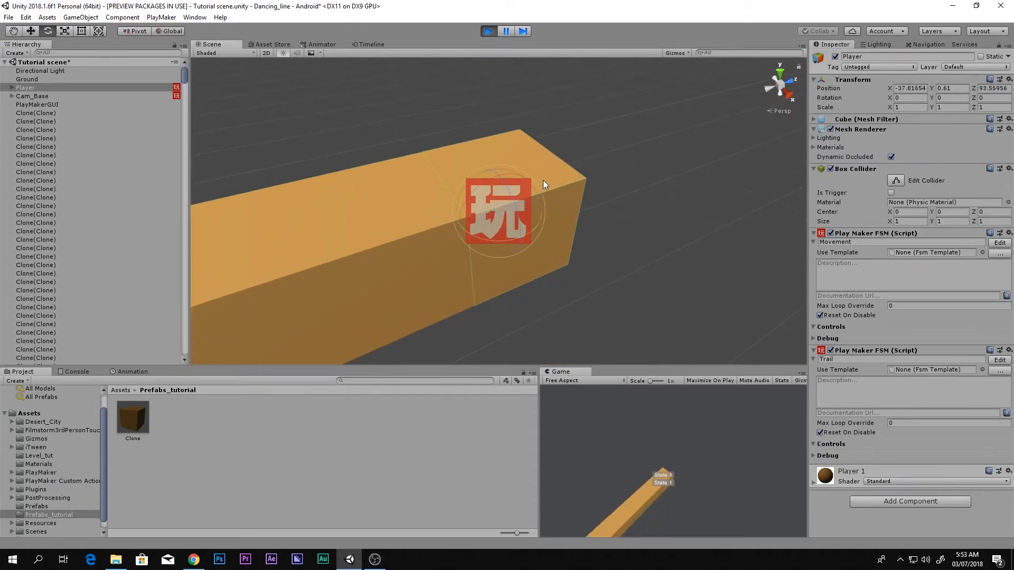
{"action": "left_click_drag", "start_coordinate": [521, 198], "coordinate": [639, 437]}
{"action": "left_click", "coordinate": [702, 432]}
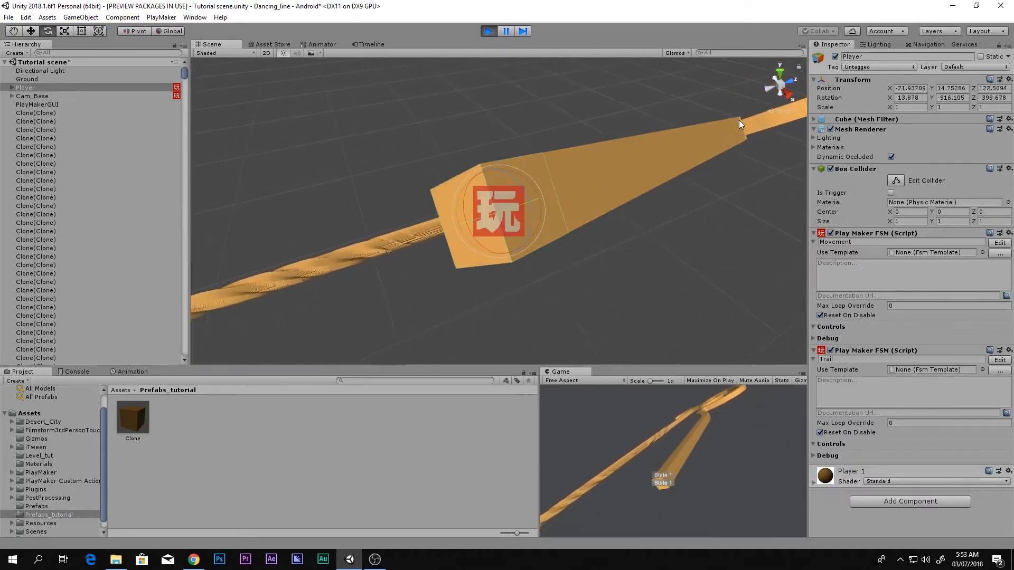
{"action": "left_click", "coordinate": [489, 30]}
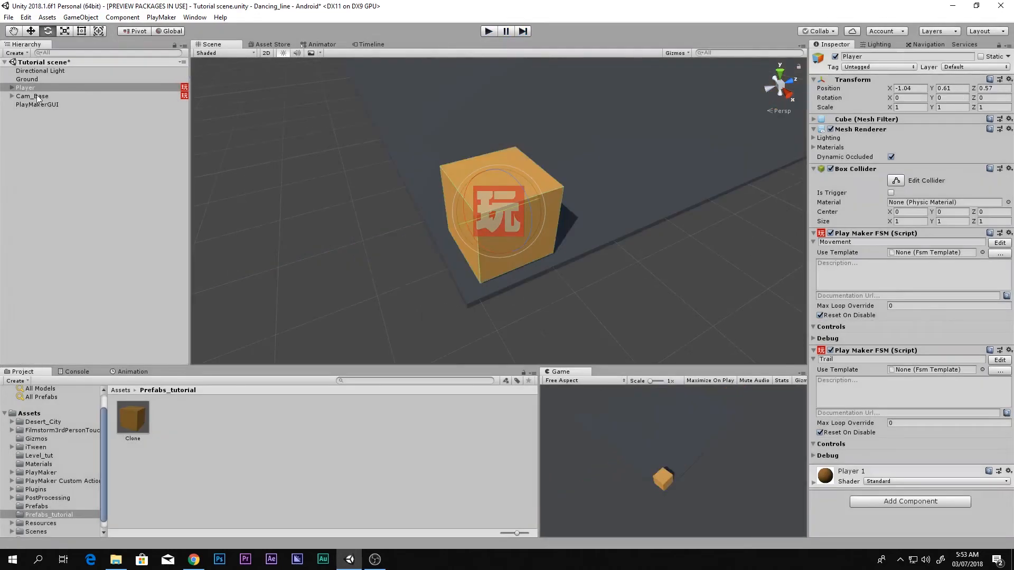
Shorten the Wait time in the Trail FSM to 0 in State 1 and 0.00001 in State 2.
{"action": "left_click", "coordinate": [1000, 361]}
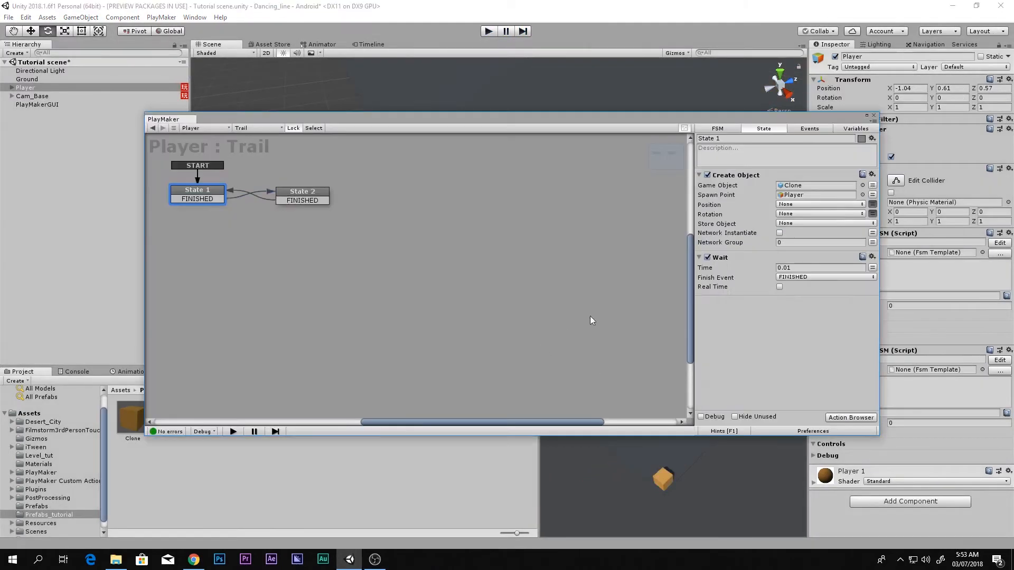
{"action": "left_click", "coordinate": [784, 268]}
{"action": "left_click", "coordinate": [299, 187]}
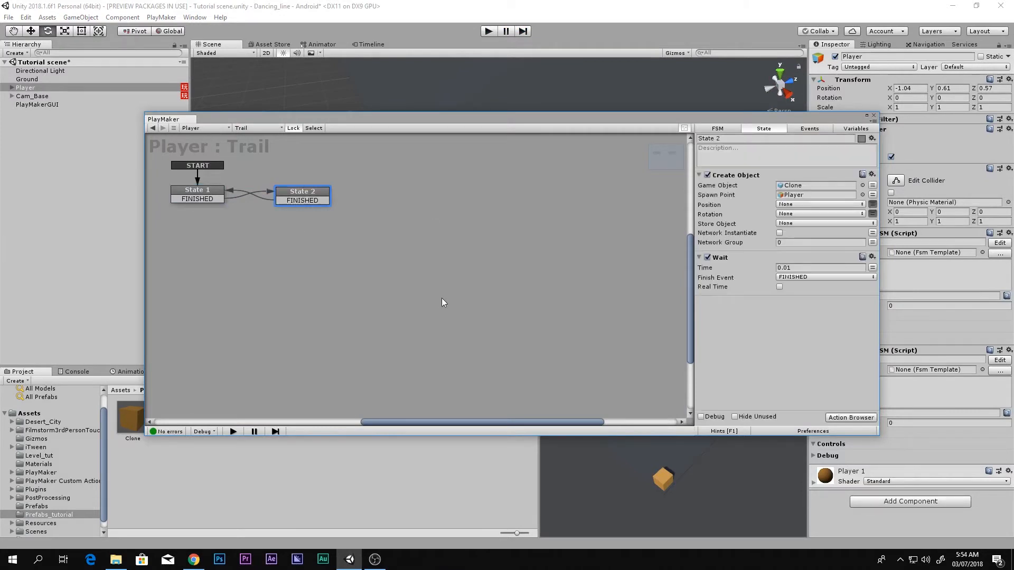
{"action": "left_click", "coordinate": [800, 269]}
Run the game again to examine the trail with the shortened wait times, and stop it.
{"action": "left_click", "coordinate": [489, 31]}
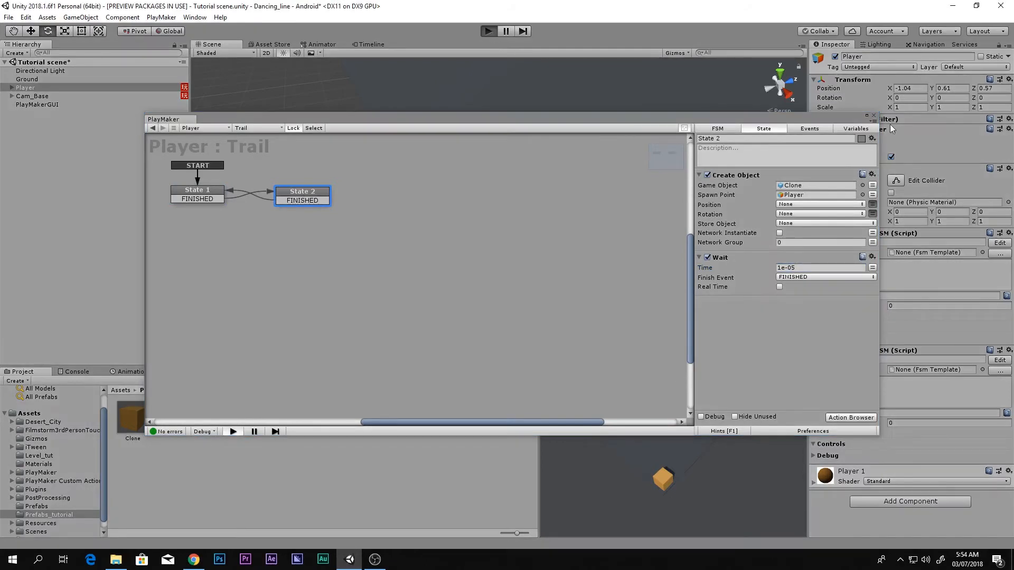
{"action": "left_click", "coordinate": [873, 116]}
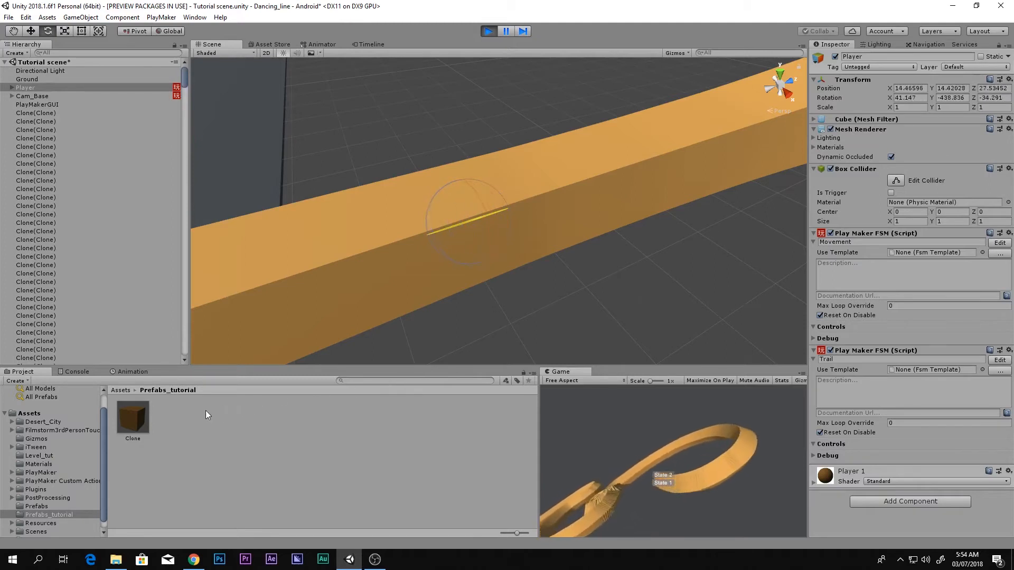
{"action": "left_click", "coordinate": [488, 32]}
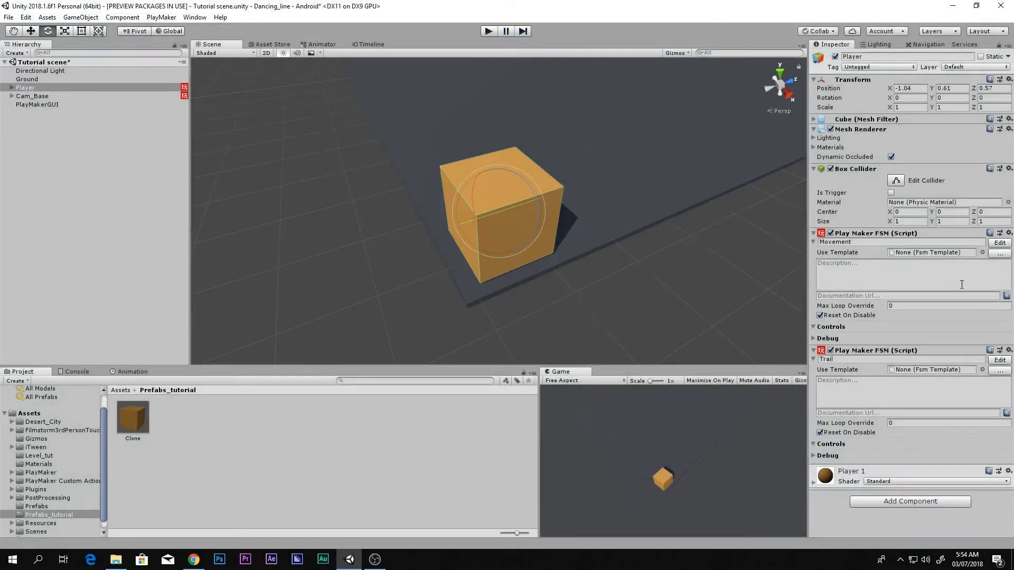
Set the Wait time to 0.01 in both states of the Trail FSM.
{"action": "left_click", "coordinate": [1009, 360]}
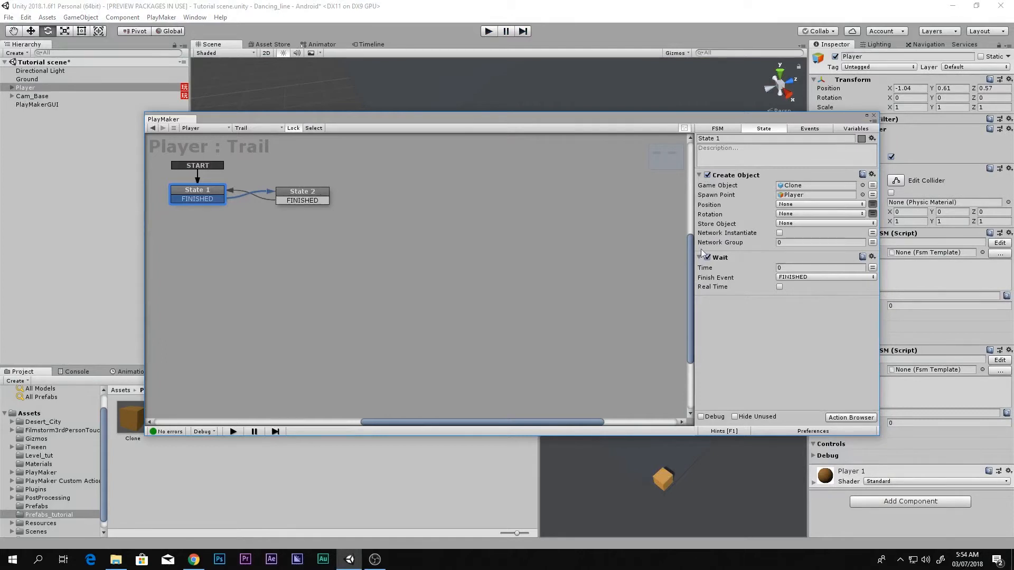
{"action": "left_click", "coordinate": [787, 267]}
{"action": "left_click", "coordinate": [311, 204]}
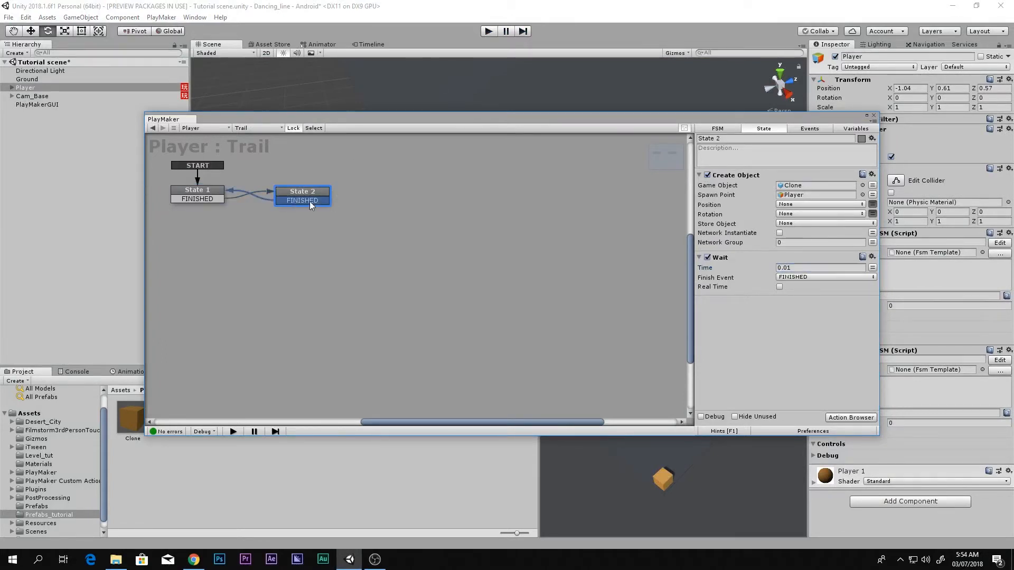
Close the PlayMaker editor and save the scene.
{"action": "left_click", "coordinate": [874, 115]}
{"action": "key", "text": "ctrl+s"}
{"action": "right_click_drag", "start_coordinate": [573, 181], "coordinate": [540, 166]}
{"action": "scroll", "coordinate": [539, 166], "scroll_direction": "down", "scroll_amount": 4}
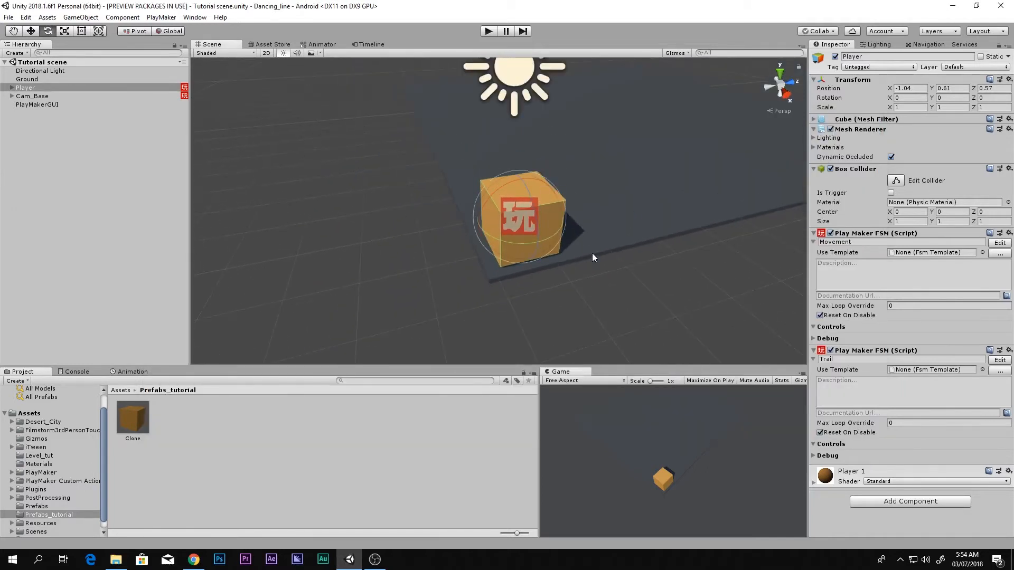
Place a Clone prefab from the Prefabs_tutorial folder on the ground and raise it to a Y position of 0.55.
{"action": "right_click", "coordinate": [45, 135]}
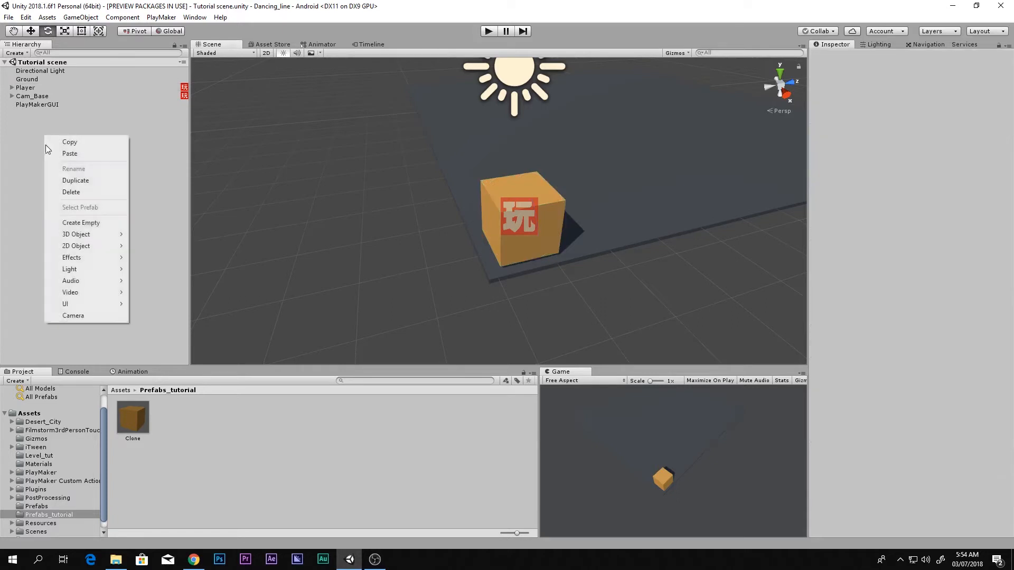
{"action": "right_click_drag", "start_coordinate": [425, 235], "coordinate": [530, 168]}
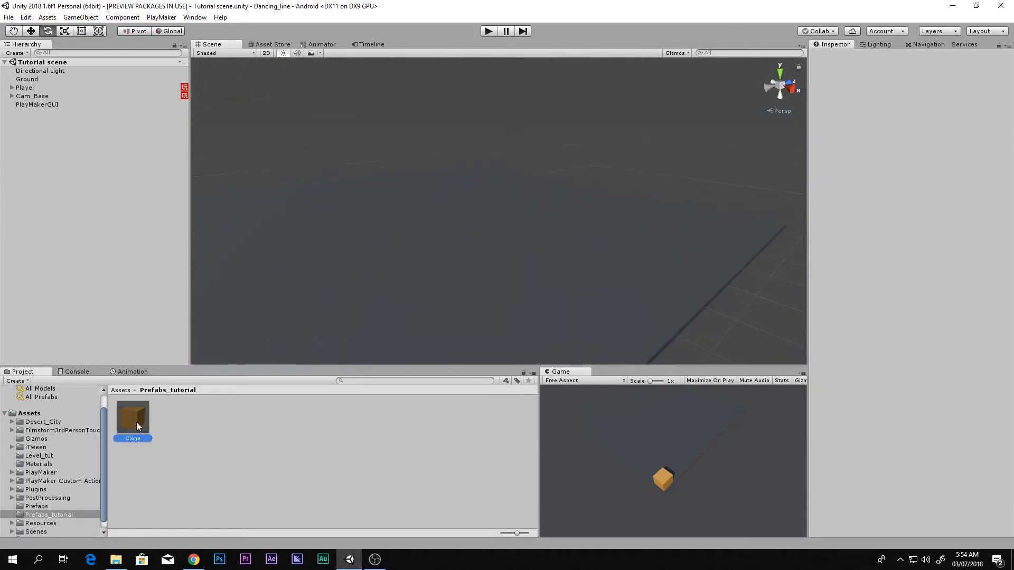
{"action": "left_click_drag", "start_coordinate": [137, 427], "coordinate": [482, 249]}
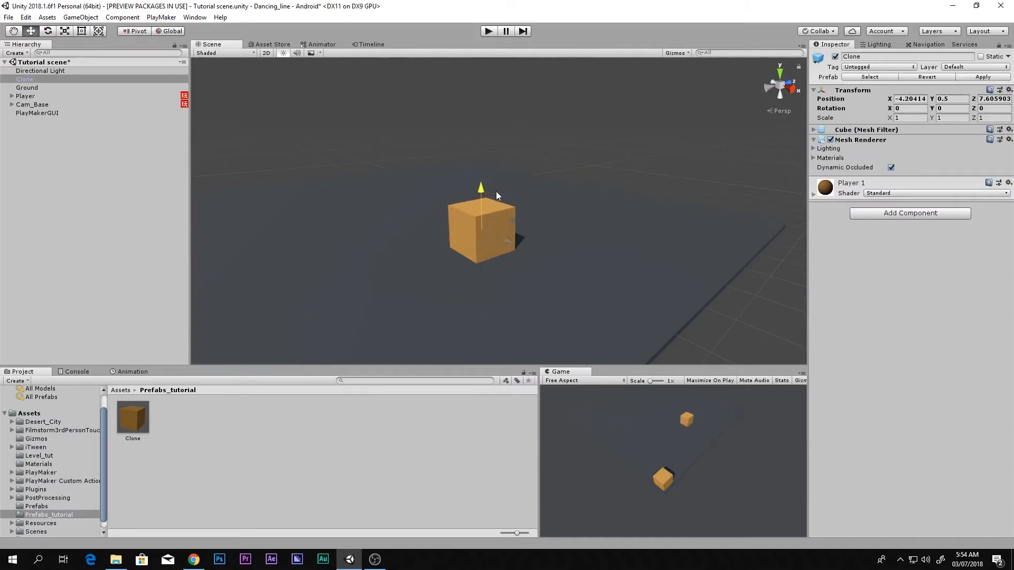
{"action": "left_click_drag", "start_coordinate": [496, 195], "coordinate": [502, 187]}
View the scene from the top and rename the placed clone as obstical.
{"action": "left_click", "coordinate": [776, 73]}
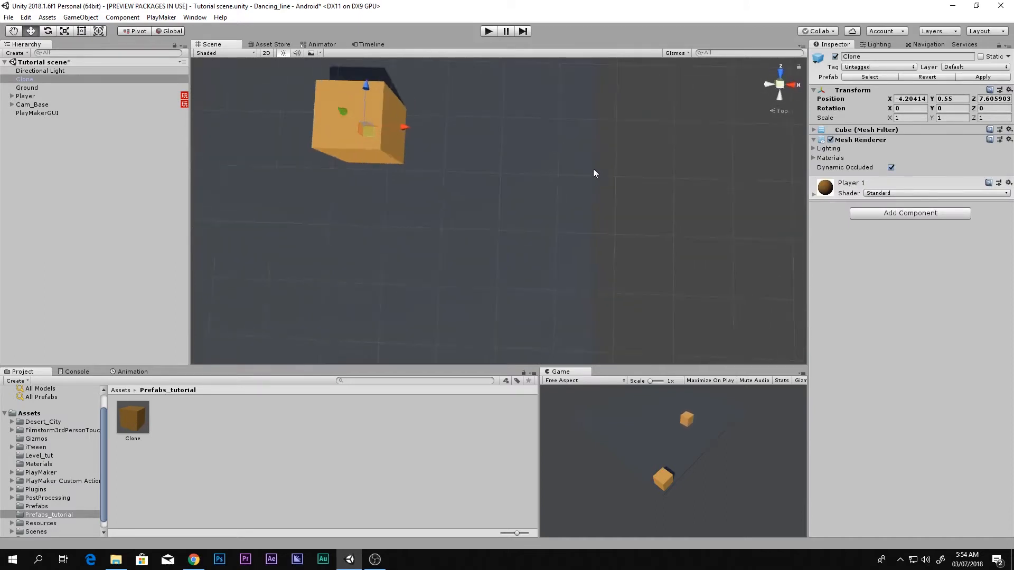
{"action": "left_click", "coordinate": [868, 56]}
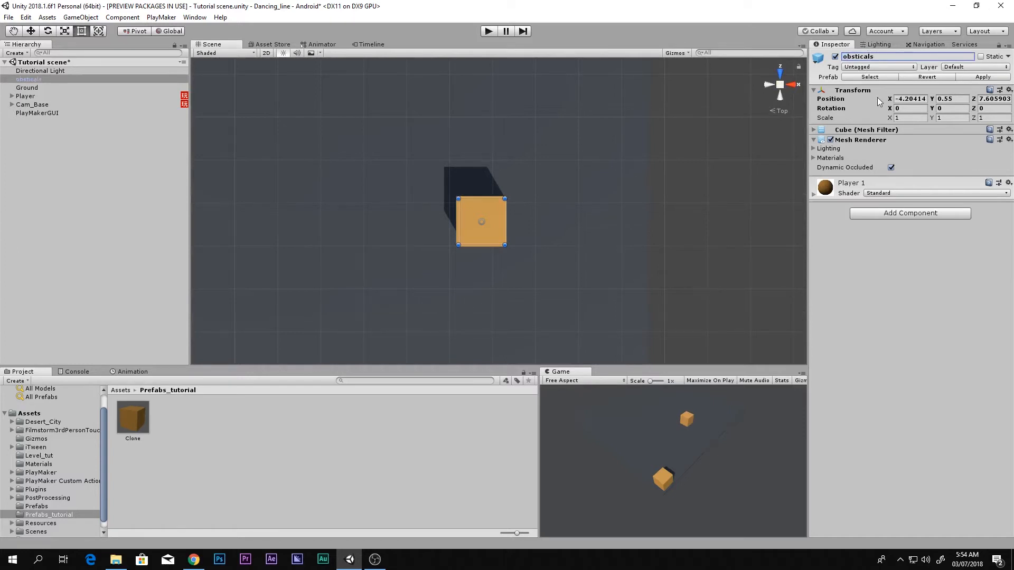
{"action": "left_click", "coordinate": [895, 60]}
{"action": "left_click", "coordinate": [895, 59]}
Stretch the obstical cube into a bar with an X scale of about 4.06.
{"action": "scroll", "coordinate": [598, 170], "scroll_direction": "down", "scroll_amount": 3}
{"action": "middle_click_drag", "start_coordinate": [541, 222], "coordinate": [588, 230]}
{"action": "scroll", "coordinate": [598, 264], "scroll_direction": "down", "scroll_amount": 5}
{"action": "left_click_drag", "start_coordinate": [536, 226], "coordinate": [428, 328]}
Duplicate the obstical bar three times and stagger the copies towards the player, the last at about X -4.54, Z 2.52.
{"action": "key", "text": "ctrl+d"}
{"action": "key", "text": "w"}
{"action": "key", "text": "ctrl+d"}
{"action": "scroll", "coordinate": [428, 328], "scroll_direction": "down", "scroll_amount": 2}
{"action": "middle_click_drag", "start_coordinate": [428, 328], "coordinate": [459, 236]}
{"action": "key", "text": "ctrl+d"}
{"action": "left_click_drag", "start_coordinate": [438, 223], "coordinate": [566, 283]}
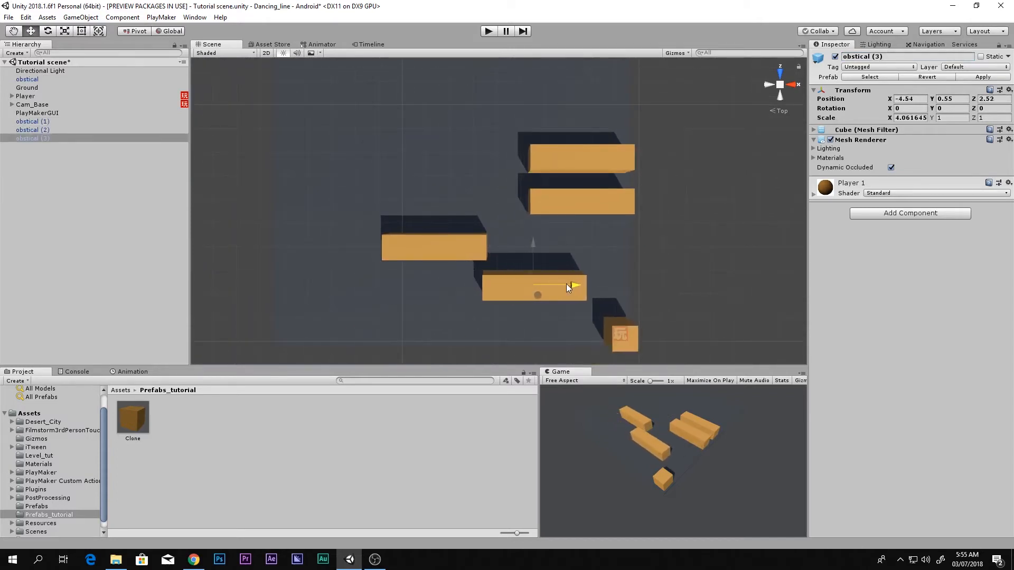
Duplicate the obstical bar twice more and place the copies at the far side of the ground, the last at about X -6.19, Z 10.41.
{"action": "left_click", "coordinate": [549, 211]}
{"action": "key", "text": "ctrl+d"}
{"action": "left_click_drag", "start_coordinate": [577, 205], "coordinate": [423, 168]}
{"action": "key", "text": "ctrl+d"}
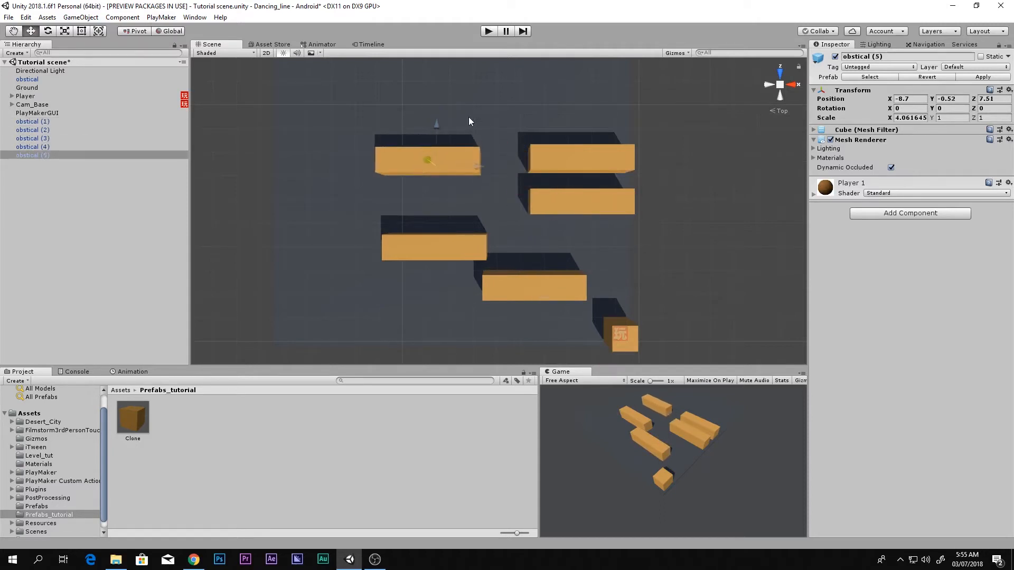
{"action": "left_click_drag", "start_coordinate": [436, 129], "coordinate": [537, 87]}
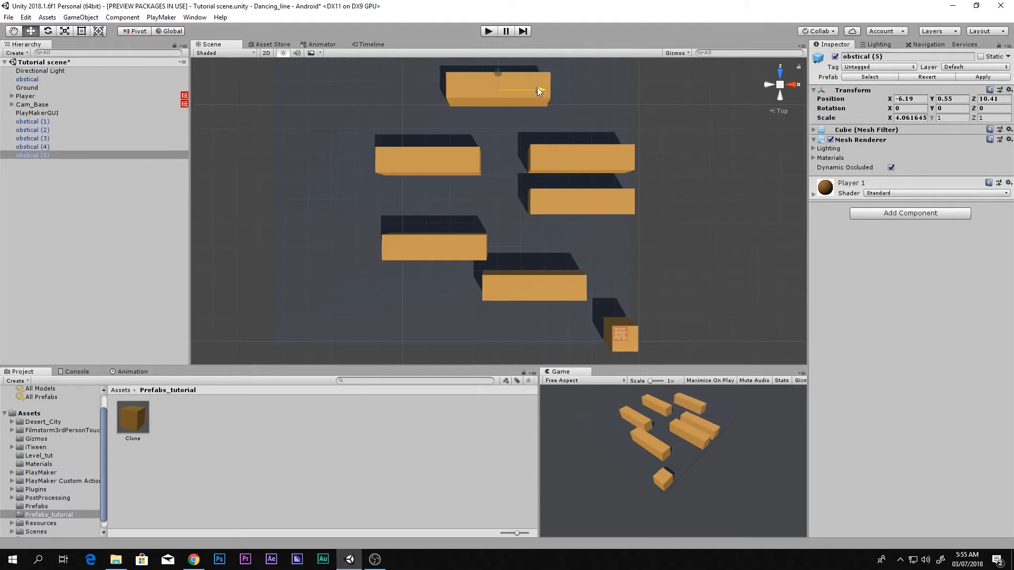
Add three more obstical copies rotated 90 degrees about Y as connecting walls between the bars, the last at about X -4.25, Z 7.35.
{"action": "middle_click_drag", "start_coordinate": [534, 89], "coordinate": [531, 145]}
{"action": "left_click_drag", "start_coordinate": [501, 104], "coordinate": [585, 255]}
{"action": "key", "text": "ctrl+d"}
{"action": "key", "text": "e"}
{"action": "key", "text": "w"}
{"action": "left_click_drag", "start_coordinate": [510, 155], "coordinate": [659, 220]}
{"action": "key", "text": "ctrl+d"}
{"action": "key", "text": "ctrl+d"}
{"action": "left_click", "coordinate": [426, 159]}
{"action": "left_click_drag", "start_coordinate": [427, 160], "coordinate": [550, 217]}
Test-play the obstacle course in the maximized Game view and save the scene.
{"action": "key", "text": "shift+space"}
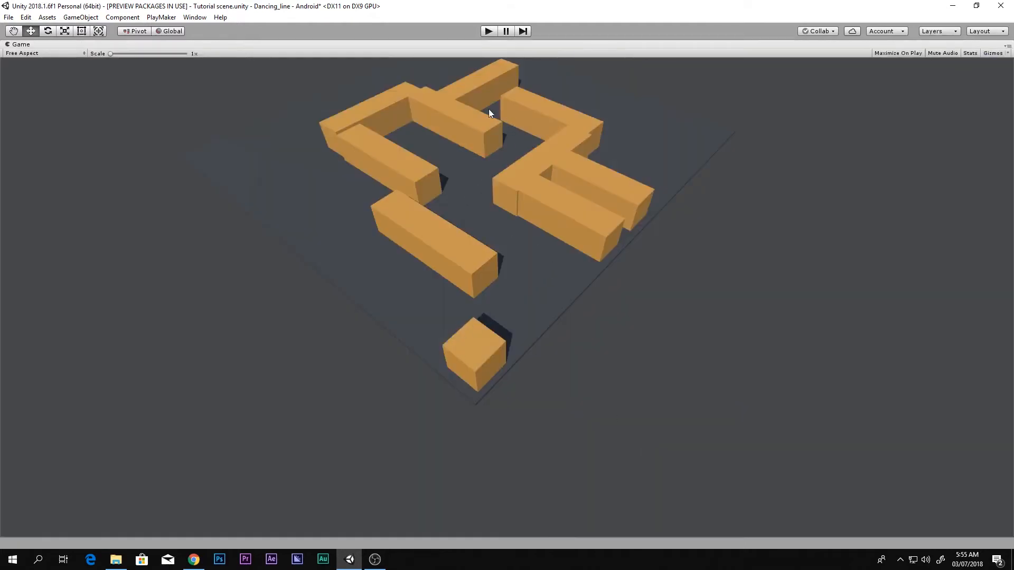
{"action": "key", "text": "shift+space"}
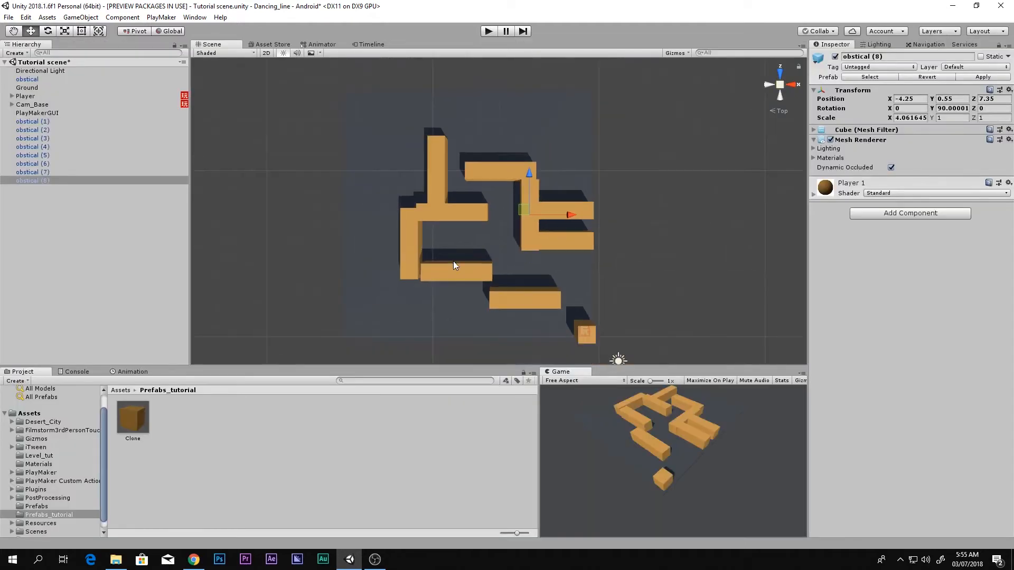
{"action": "key", "text": "shift+space"}
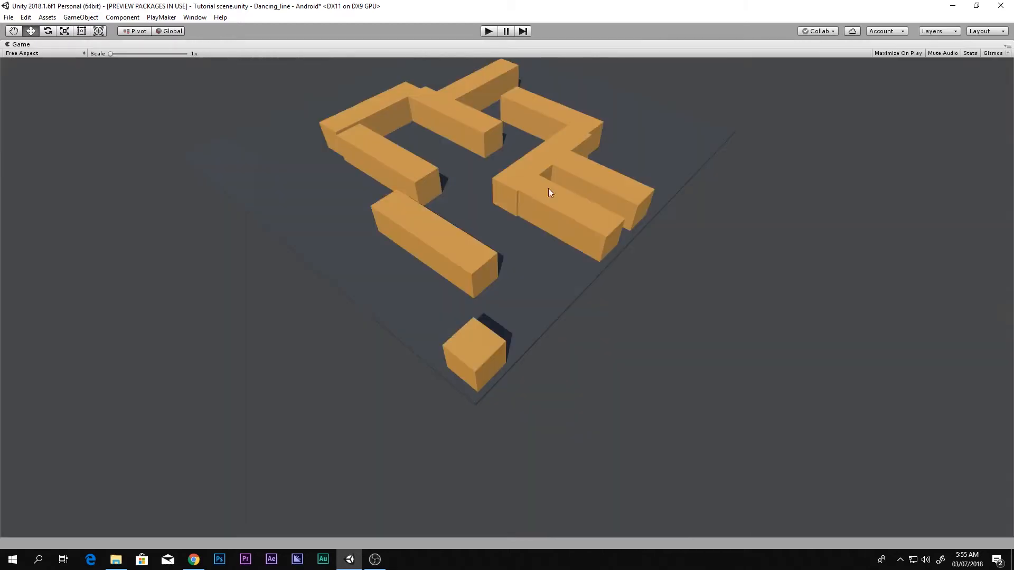
{"action": "left_click", "coordinate": [491, 31]}
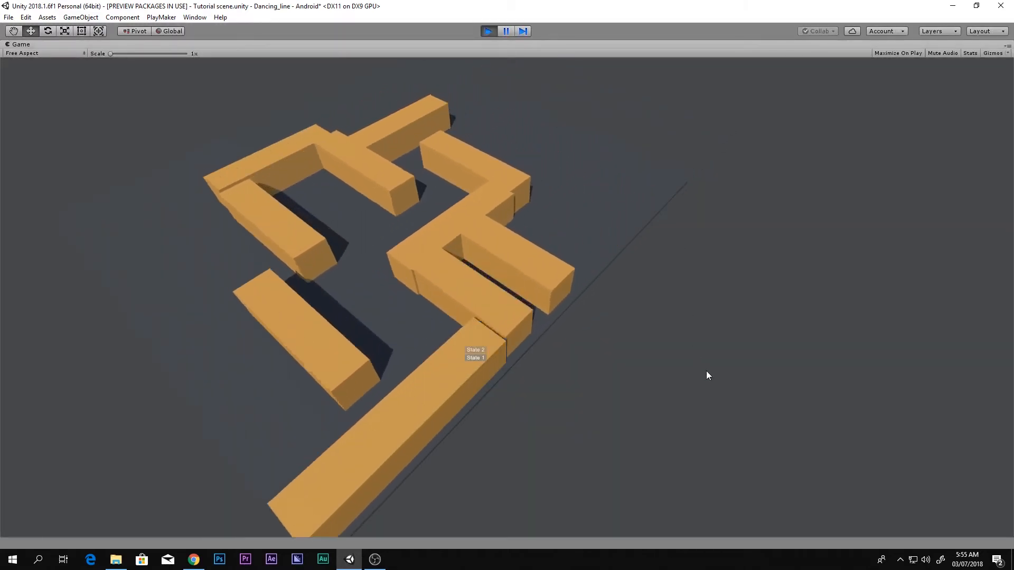
{"action": "left_click", "coordinate": [488, 31]}
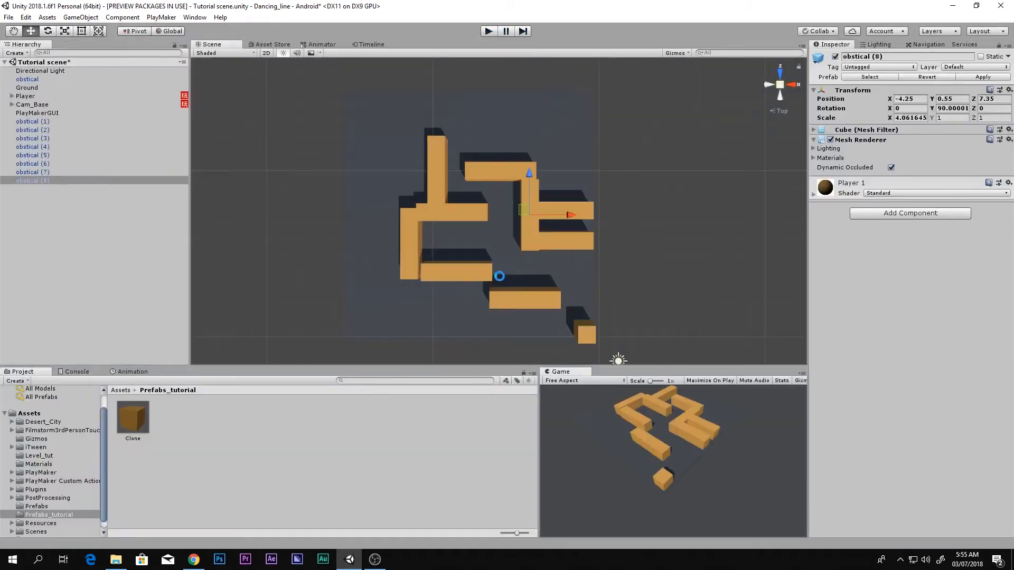
{"action": "key", "text": "ctrl+s"}
Apply the Gound material from the Materials folder to all nine obstical bars.
{"action": "left_click", "coordinate": [39, 465]}
{"action": "left_click", "coordinate": [38, 114], "text": "shift"}
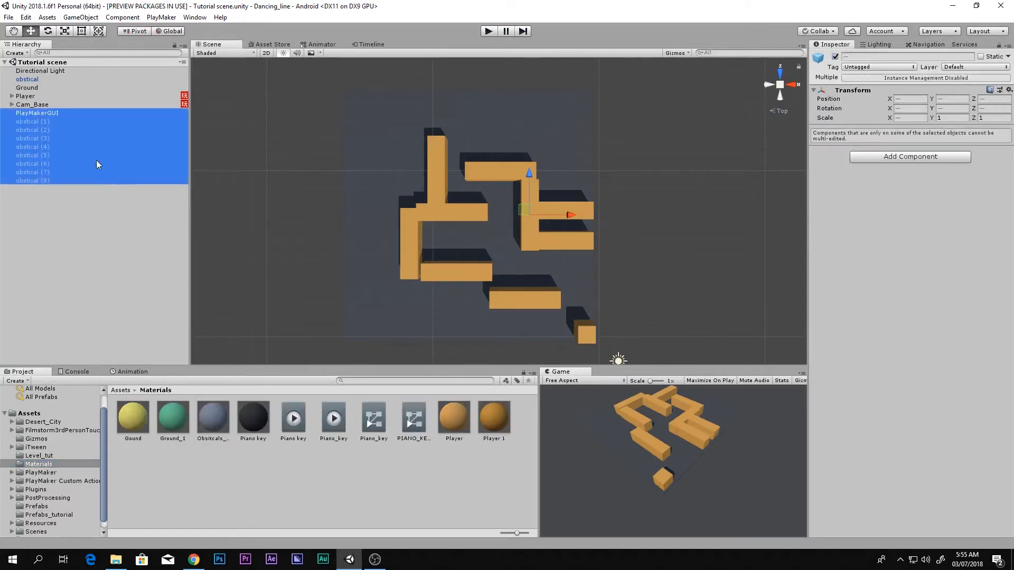
{"action": "left_click", "coordinate": [56, 124]}
{"action": "left_click", "coordinate": [47, 181], "text": "shift"}
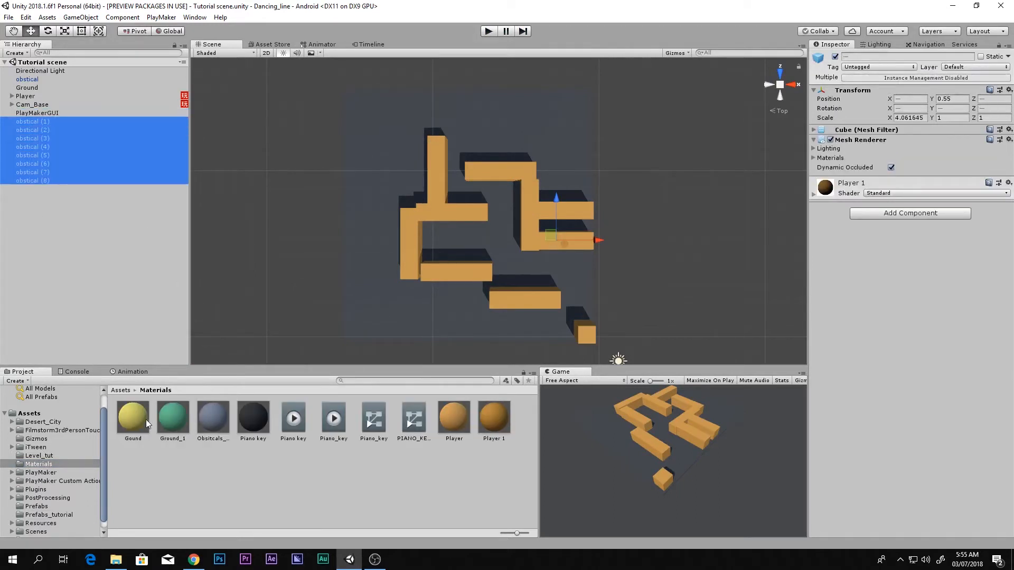
{"action": "left_click_drag", "start_coordinate": [146, 422], "coordinate": [824, 373]}
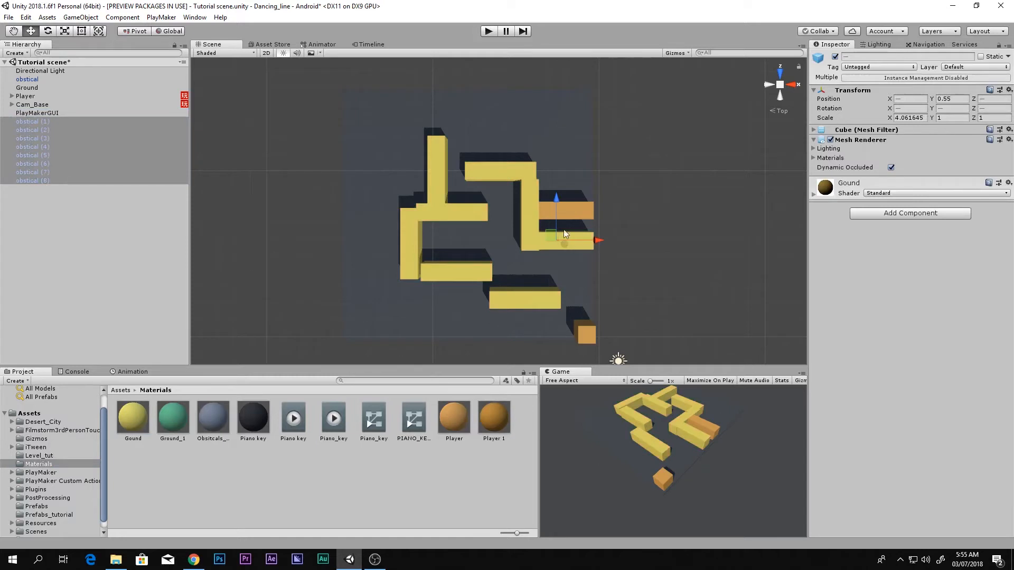
{"action": "left_click", "coordinate": [584, 212]}
{"action": "left_click_drag", "start_coordinate": [825, 346], "coordinate": [824, 349]}
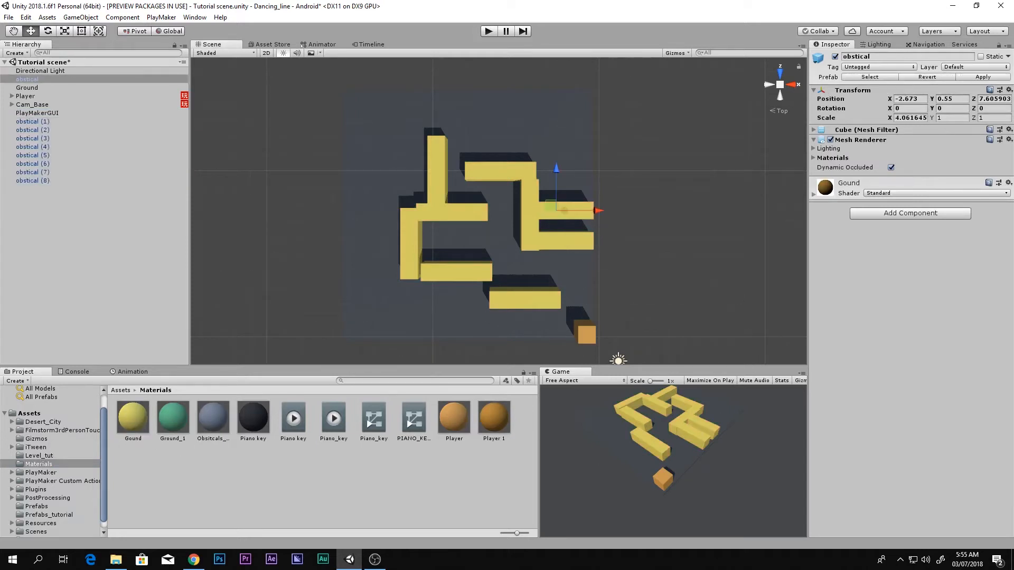
Move the first obstical next to its copies in the hierarchy and add a Box Collider to all nine.
{"action": "left_click_drag", "start_coordinate": [27, 83], "coordinate": [30, 122]}
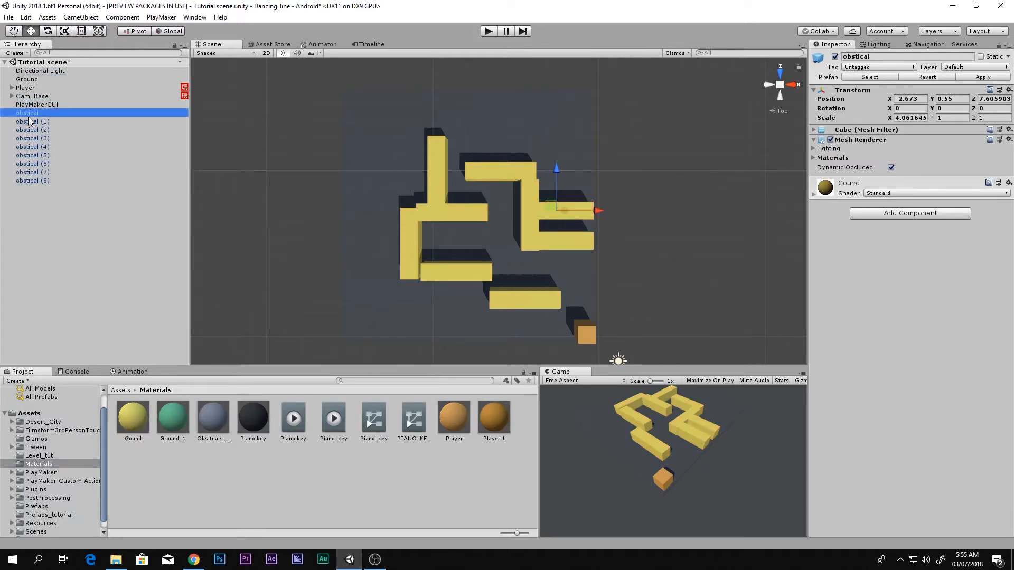
{"action": "left_click", "coordinate": [62, 181], "text": "shift"}
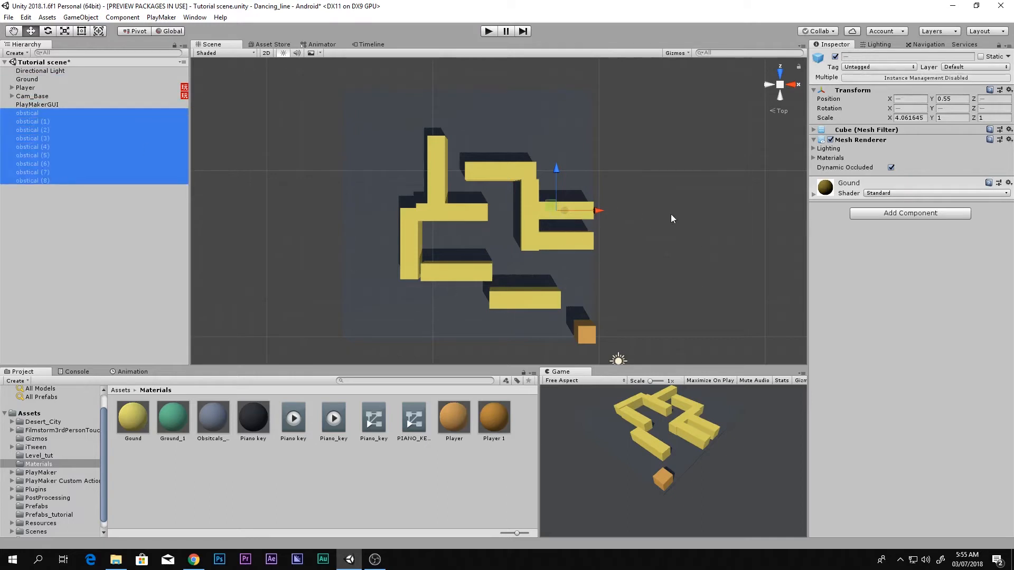
{"action": "left_click", "coordinate": [910, 214]}
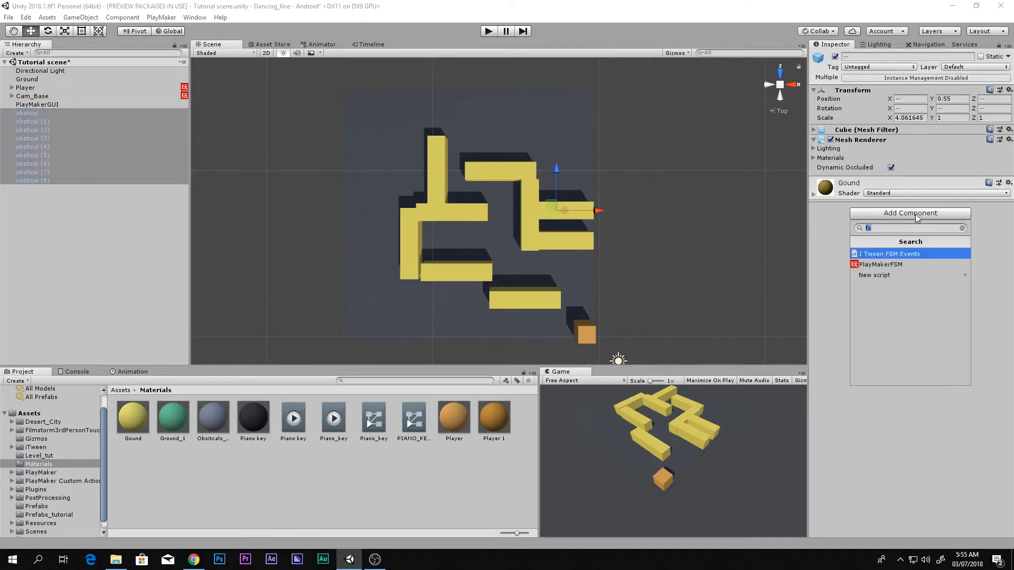
{"action": "key", "text": "BackSpace"}
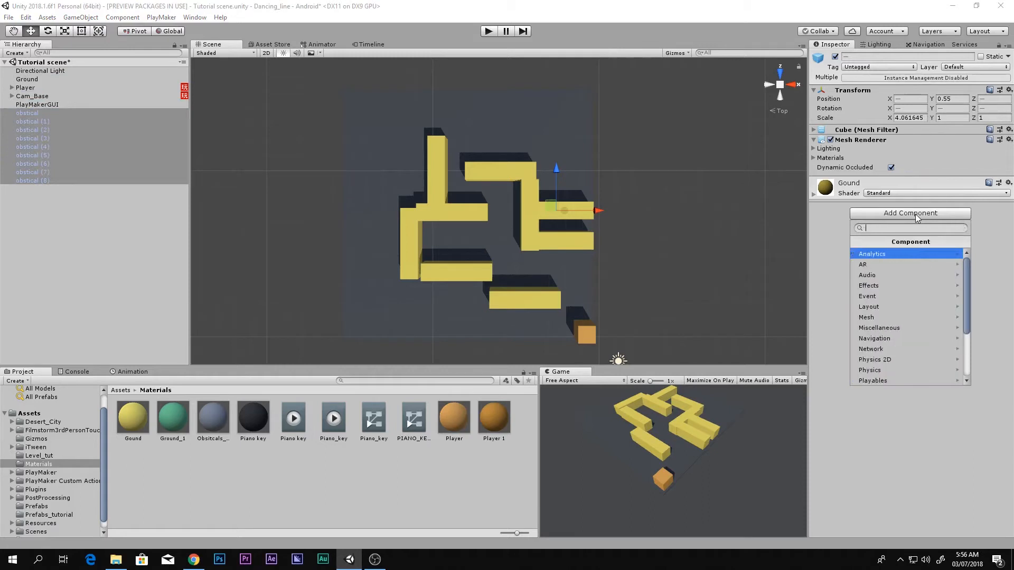
{"action": "type", "text": "box"}
{"action": "key", "text": "Return"}
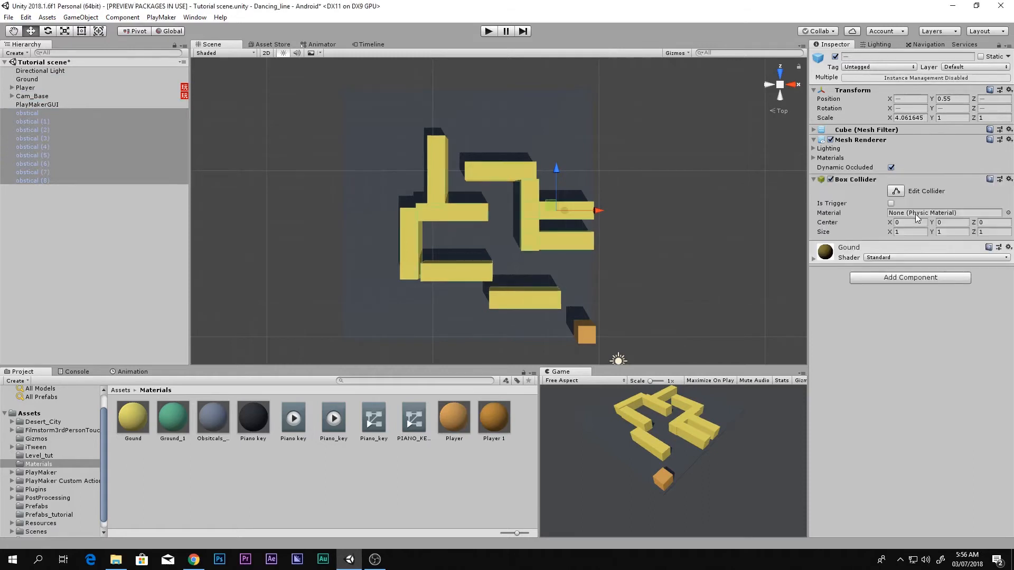
Enable Is Trigger on the Box Colliders of all the obsticals.
{"action": "key", "text": "w"}
{"action": "right_click_drag", "start_coordinate": [526, 231], "coordinate": [455, 185]}
{"action": "key", "text": "s"}
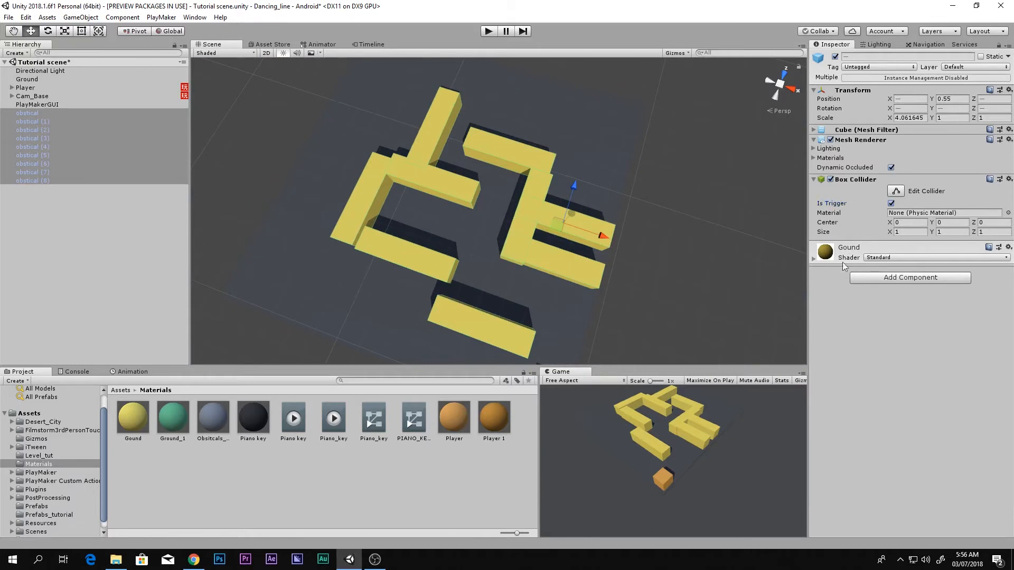
Assign the Player tag to the Player object.
{"action": "left_click", "coordinate": [43, 90]}
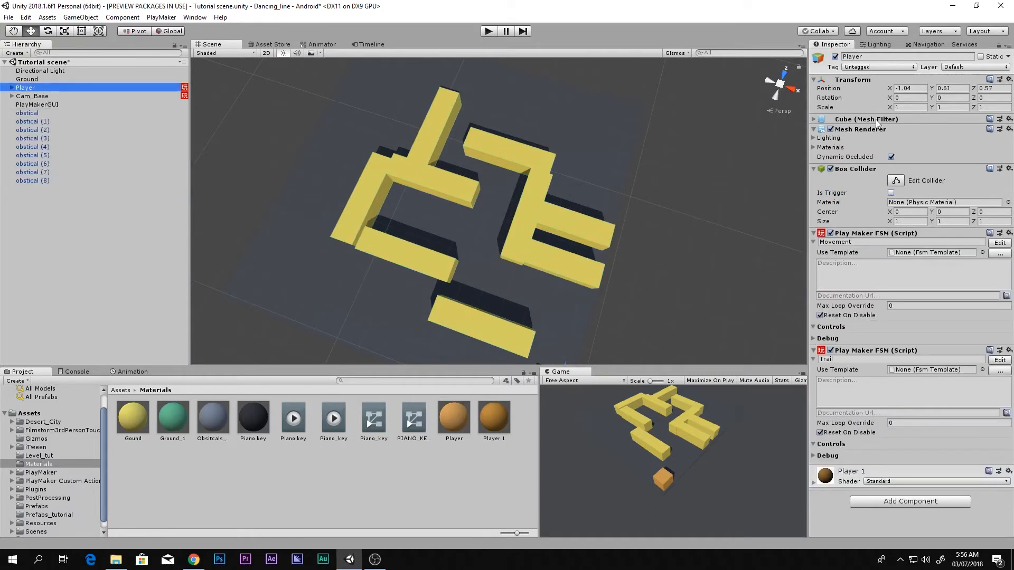
{"action": "left_click", "coordinate": [878, 67]}
{"action": "left_click", "coordinate": [888, 135]}
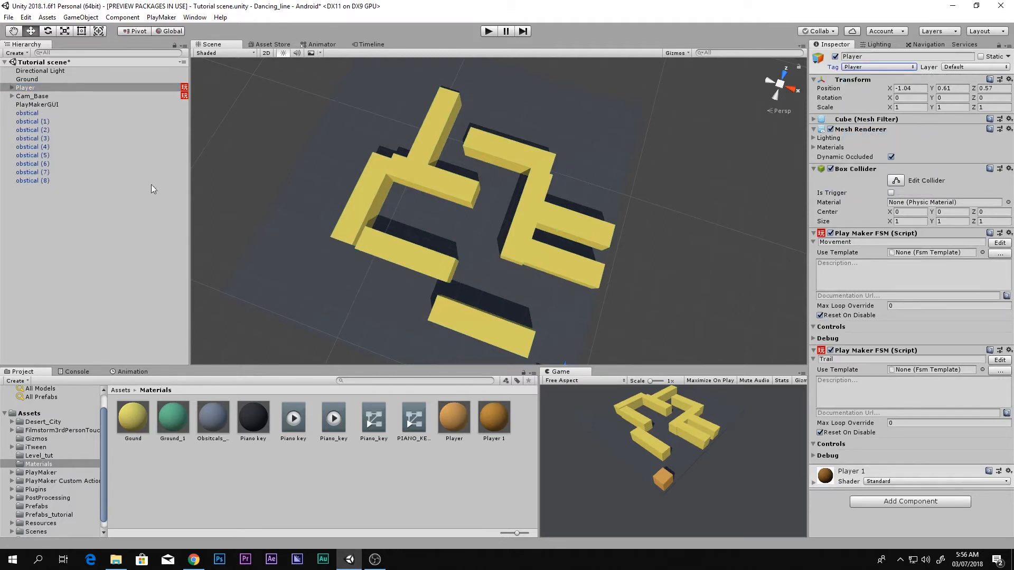
Turn off Is Trigger for all nine obsticals and assign them the Obsticals tag.
{"action": "left_click", "coordinate": [42, 114]}
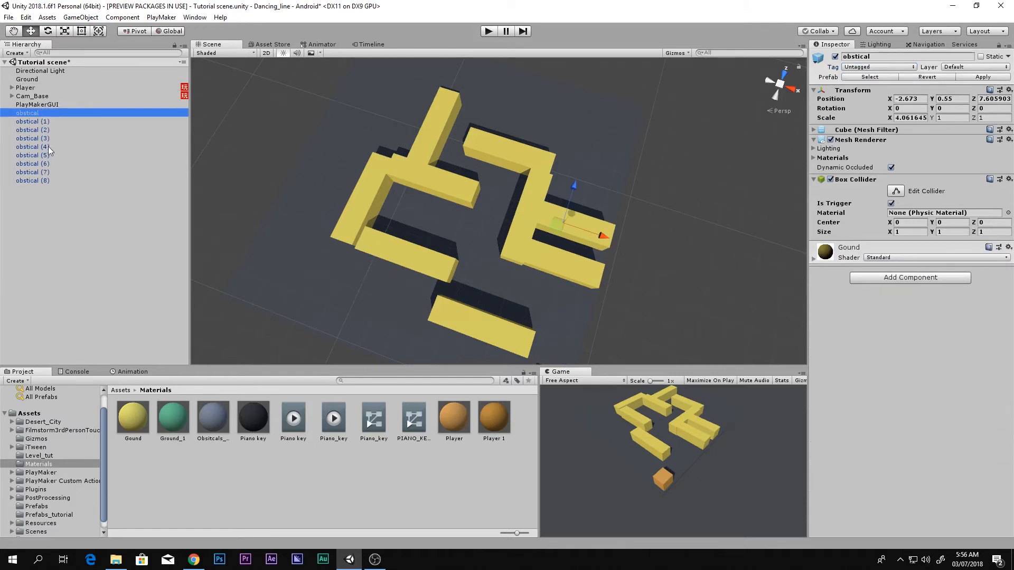
{"action": "left_click", "coordinate": [59, 175], "text": "shift"}
{"action": "left_click", "coordinate": [58, 180], "text": "shift"}
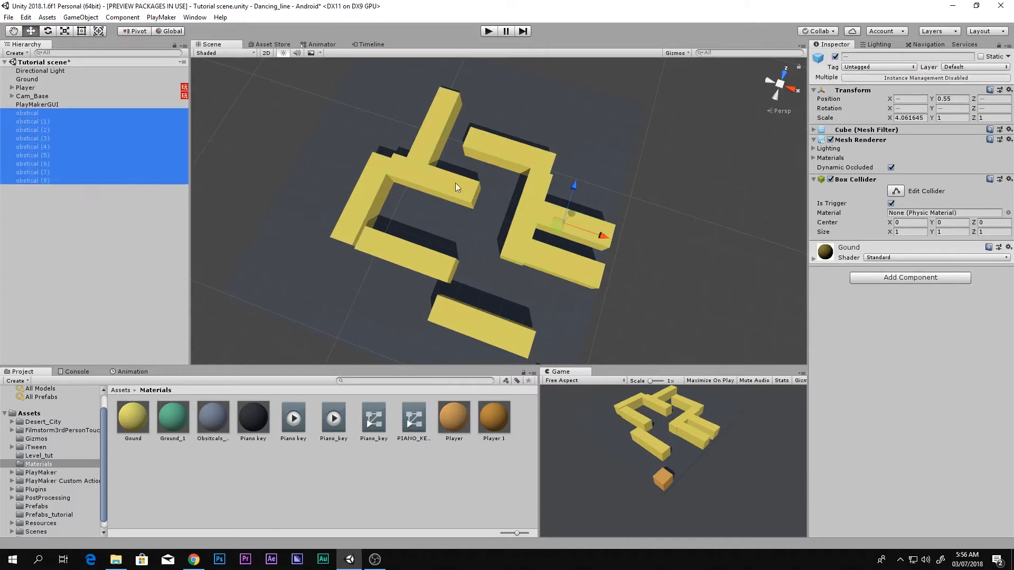
{"action": "left_click", "coordinate": [891, 203]}
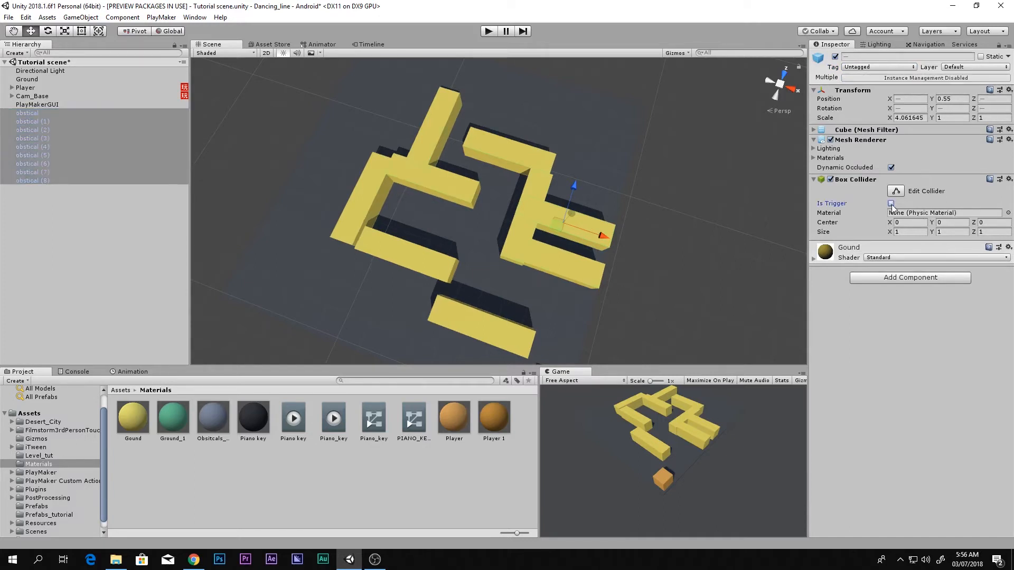
{"action": "left_click", "coordinate": [870, 68]}
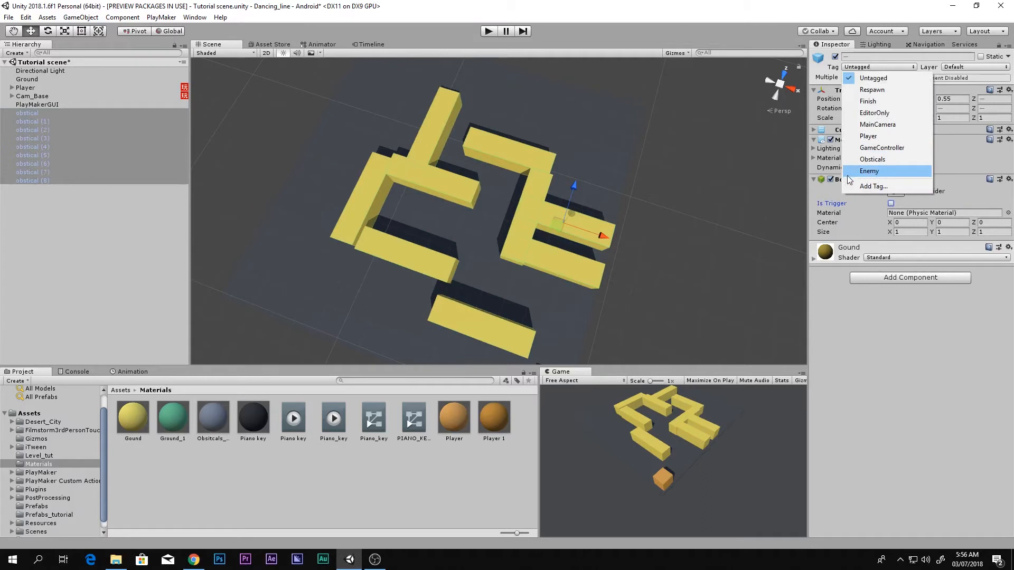
{"action": "left_click", "coordinate": [868, 171]}
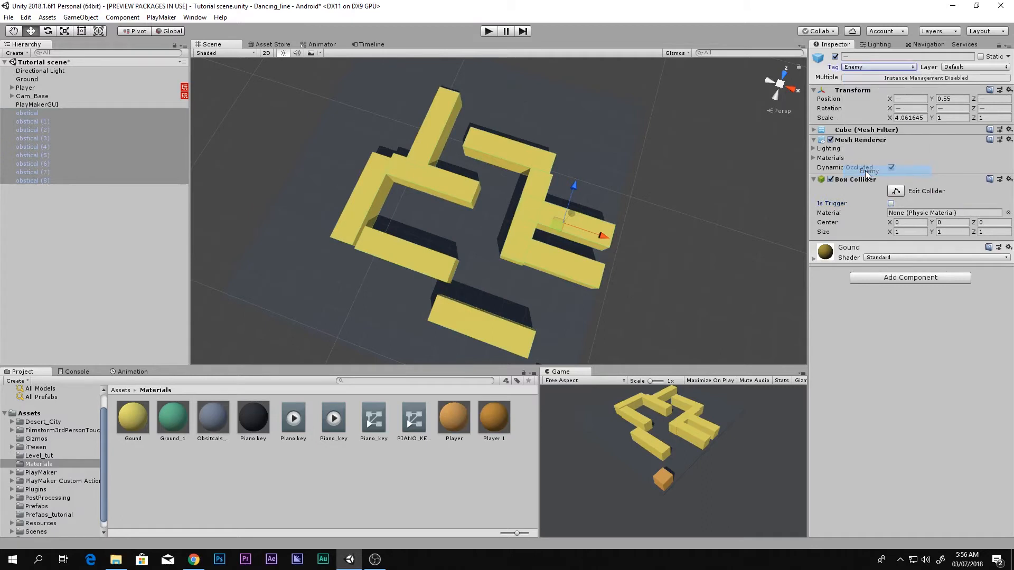
{"action": "left_click", "coordinate": [864, 67]}
{"action": "left_click", "coordinate": [866, 162]}
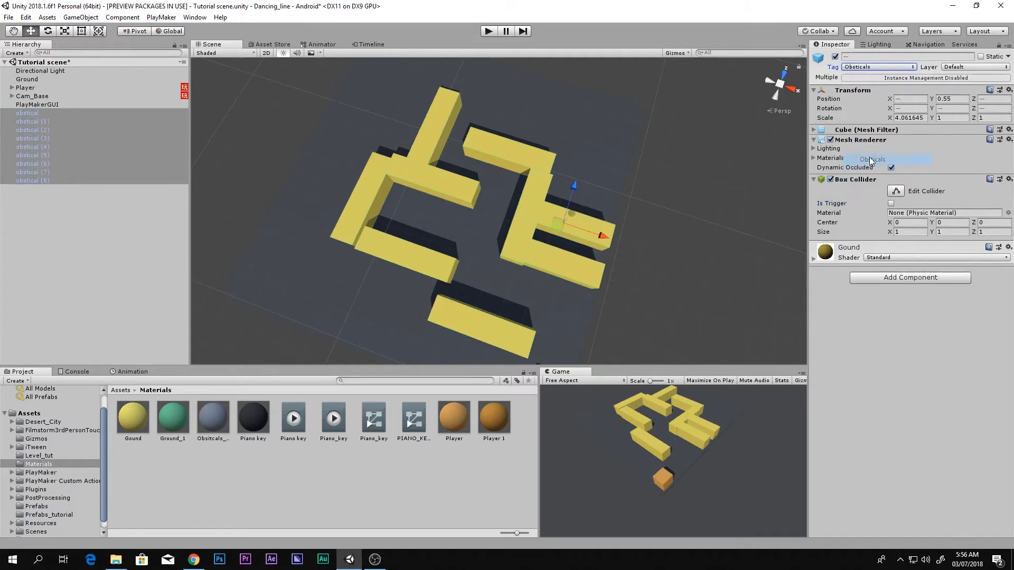
{"action": "left_click", "coordinate": [857, 67]}
{"action": "left_click", "coordinate": [867, 189]}
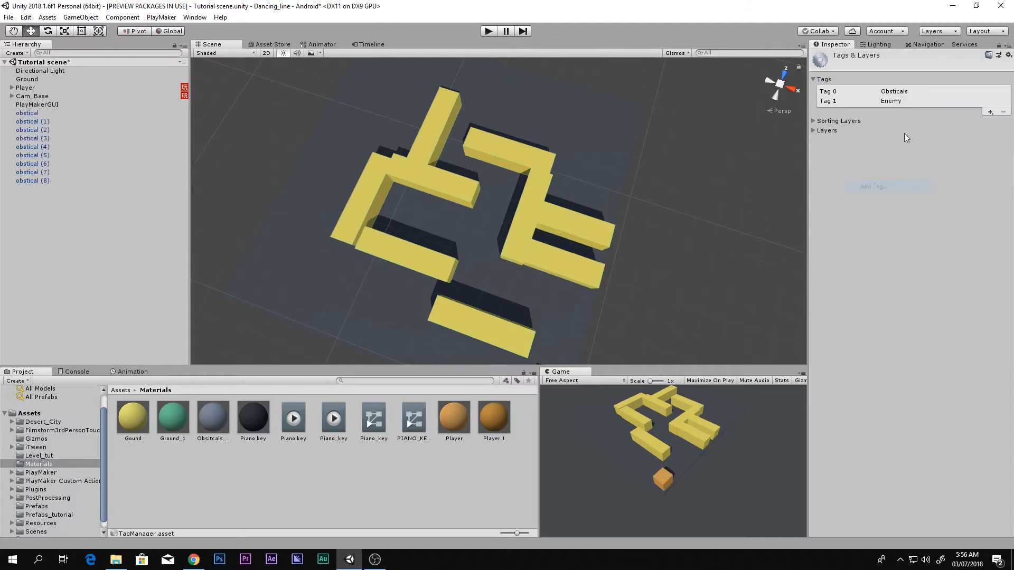
{"action": "left_click", "coordinate": [991, 112]}
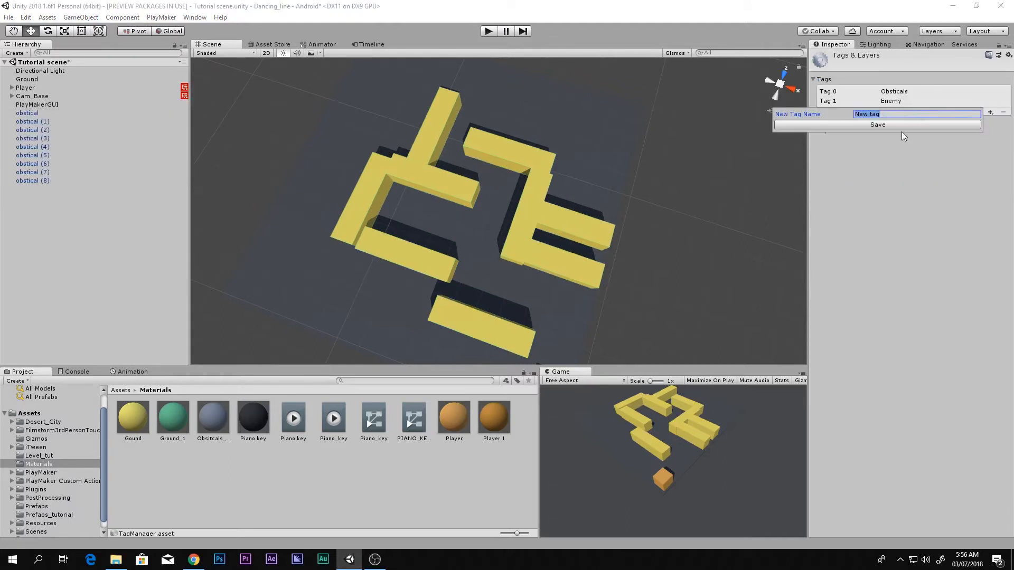
{"action": "left_click", "coordinate": [927, 156]}
{"action": "left_click", "coordinate": [53, 113]}
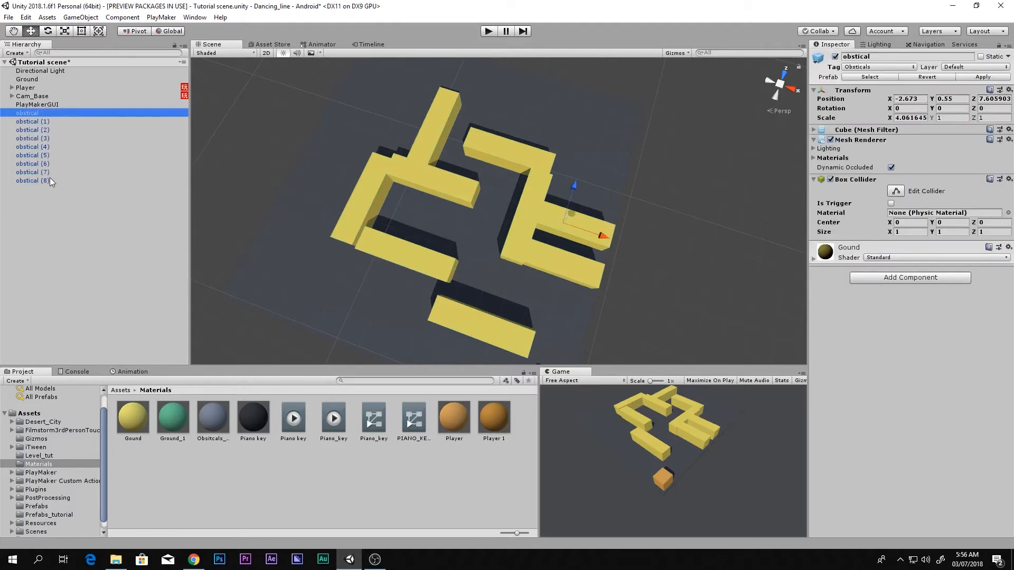
Check the tag of all nine obsticals, keeping Obsticals selected.
{"action": "left_click", "coordinate": [49, 180], "text": "shift"}
{"action": "left_click", "coordinate": [872, 75]}
{"action": "left_click", "coordinate": [877, 67]}
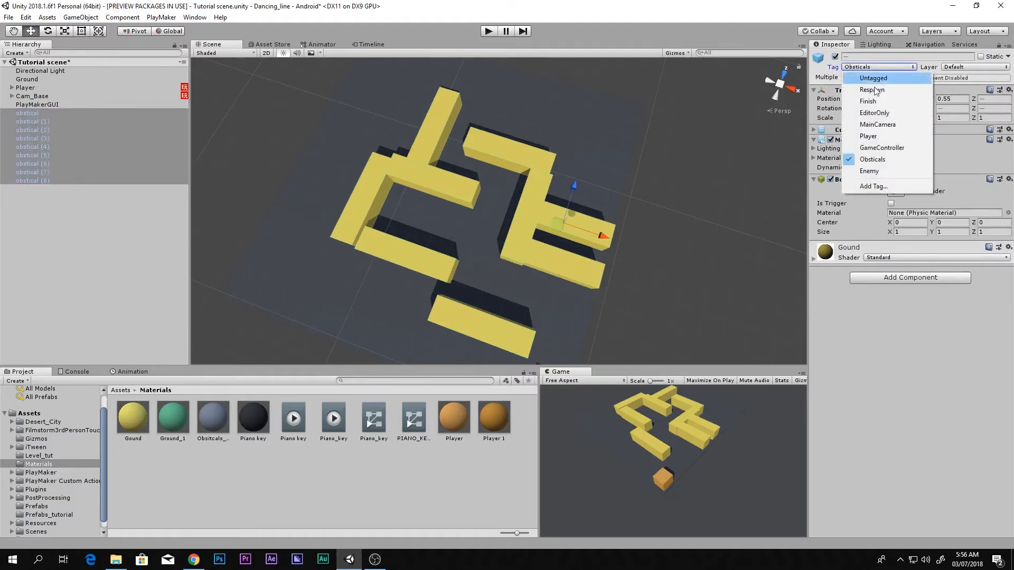
{"action": "left_click", "coordinate": [878, 158]}
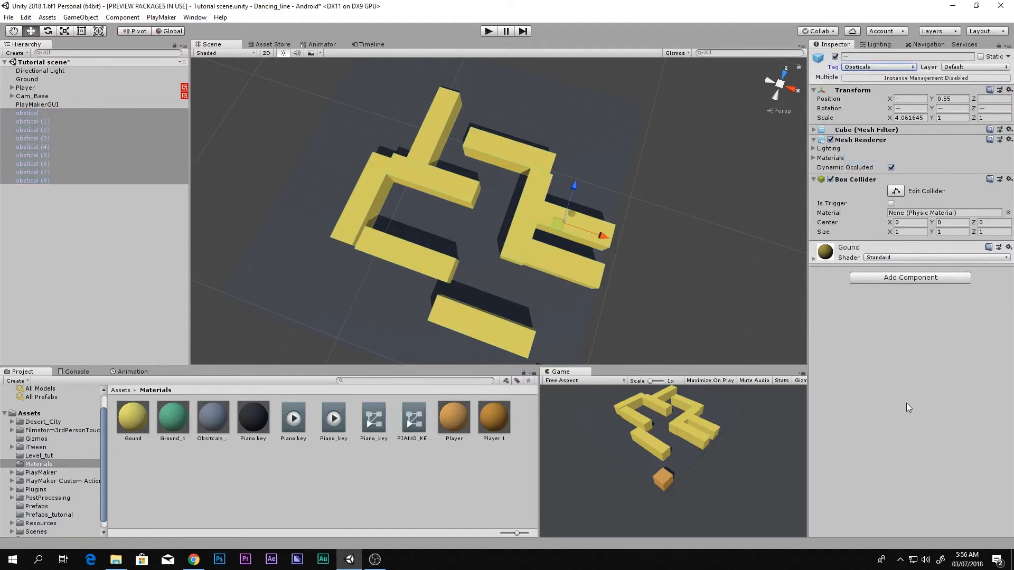
{"action": "left_click", "coordinate": [169, 216]}
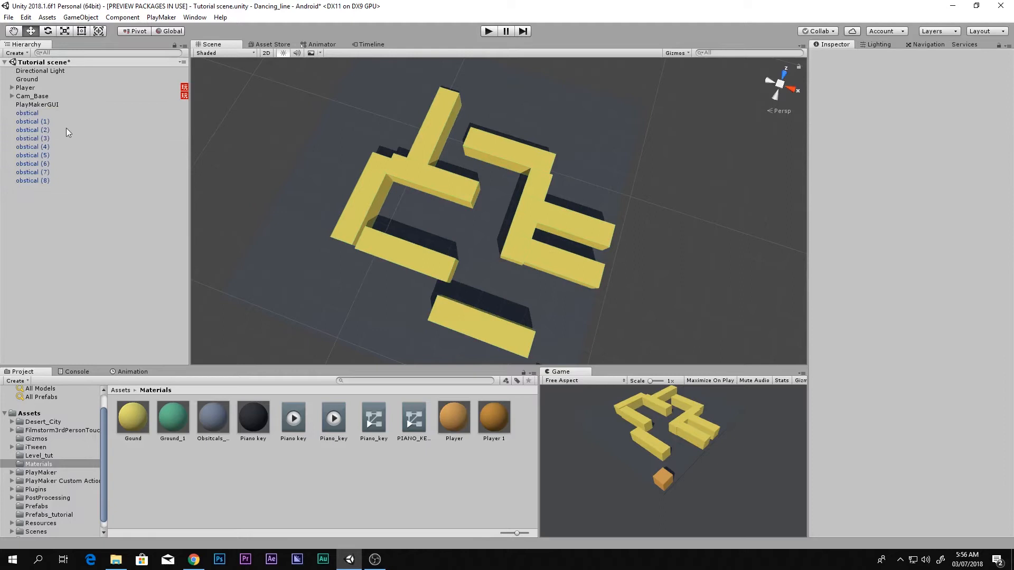
Enable Is Trigger on the Player's Box Collider and add another PlayMakerFSM component to the Player.
{"action": "left_click", "coordinate": [40, 89]}
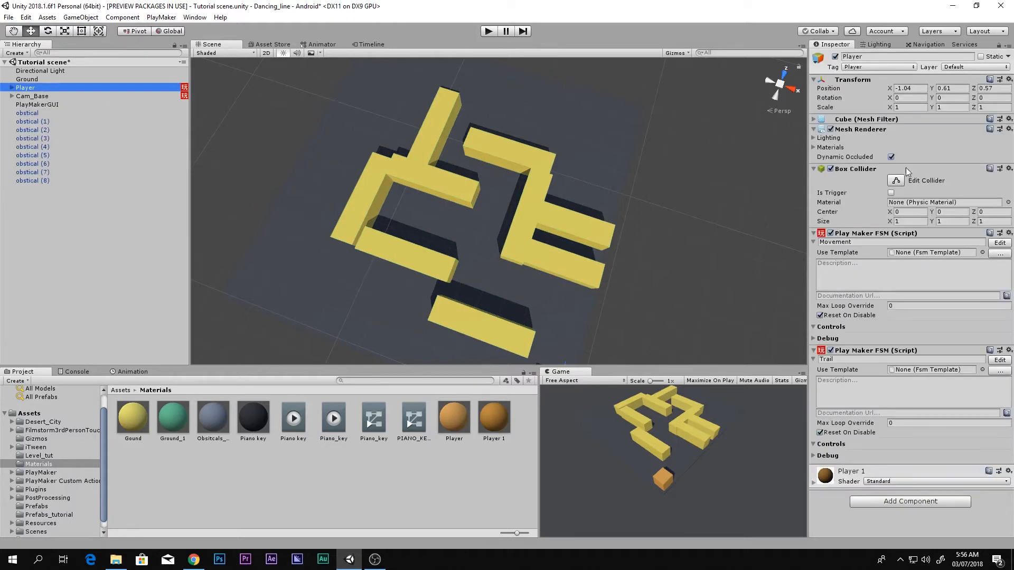
{"action": "left_click", "coordinate": [891, 193]}
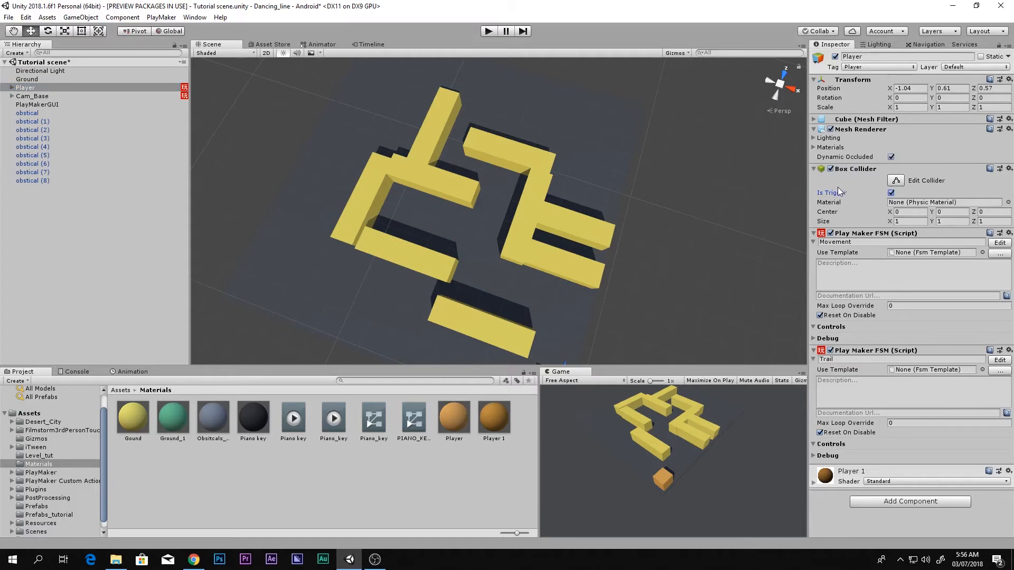
{"action": "left_click", "coordinate": [884, 502]}
{"action": "type", "text": "fsm"}
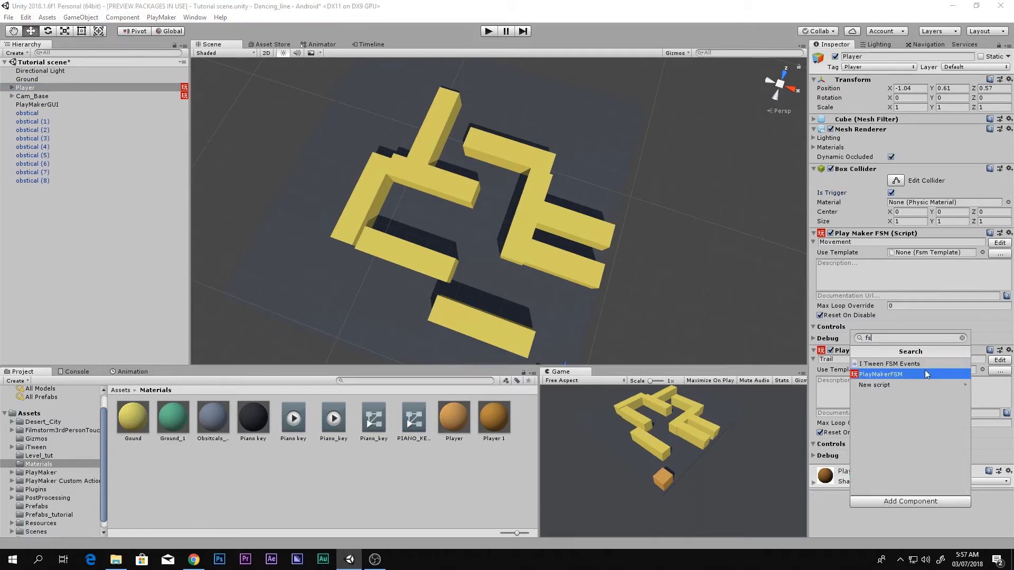
{"action": "left_click", "coordinate": [921, 374]}
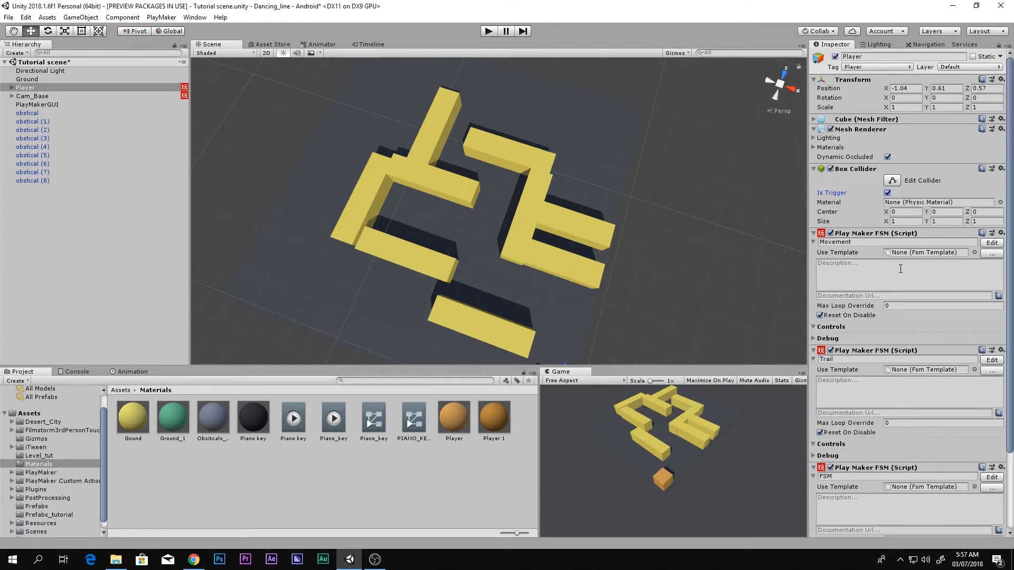
Name the Player's newly added FSM "Obsitacal detector".
{"action": "scroll", "coordinate": [970, 410], "scroll_direction": "down", "scroll_amount": 2}
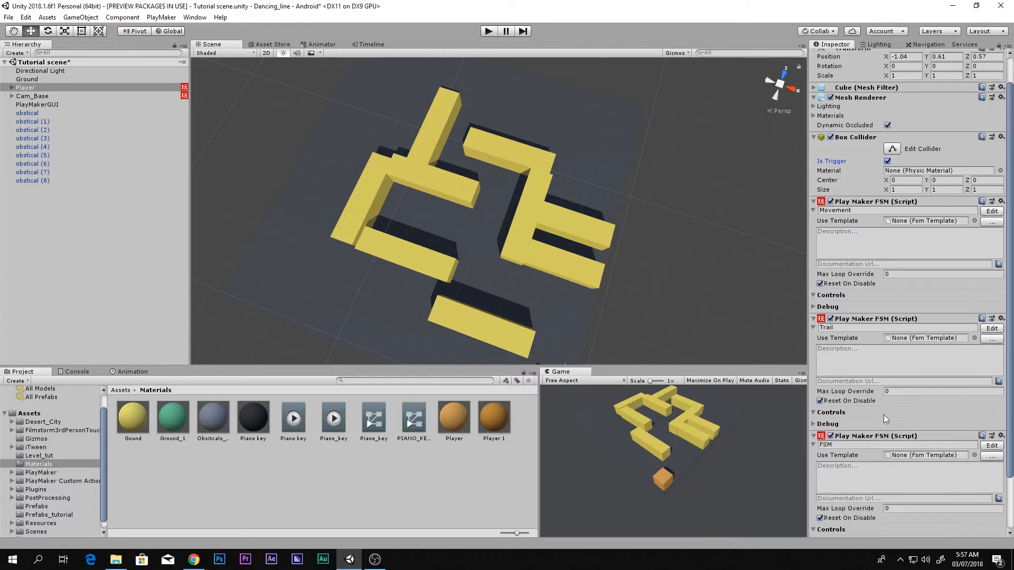
{"action": "left_click", "coordinate": [926, 446]}
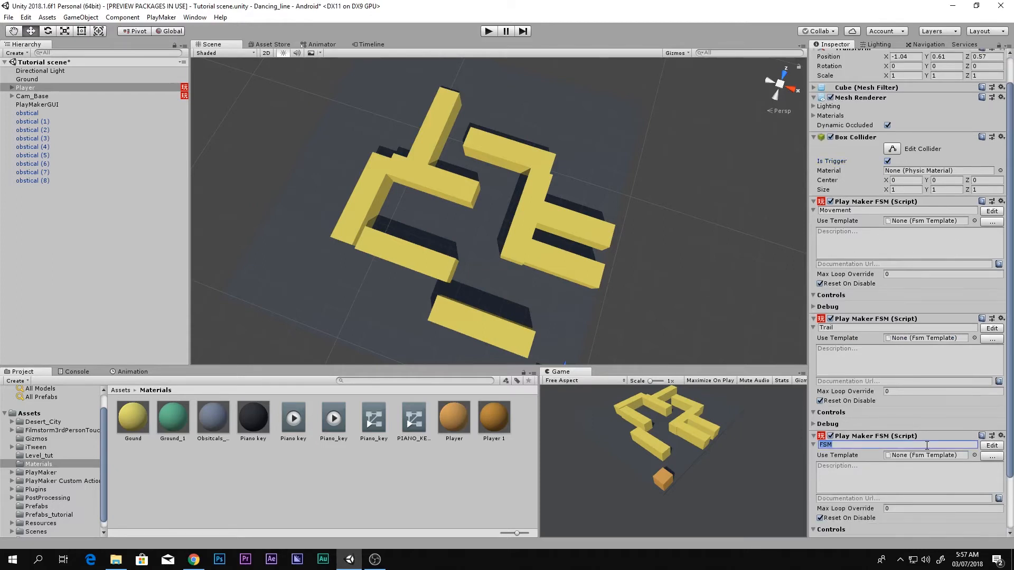
{"action": "type", "text": "Obsitacal detector"}
Add a Trigger Event action to State 1 of the Obsitacal detector FSM with Collide Tag set to Obsticals.
{"action": "left_click", "coordinate": [991, 446]}
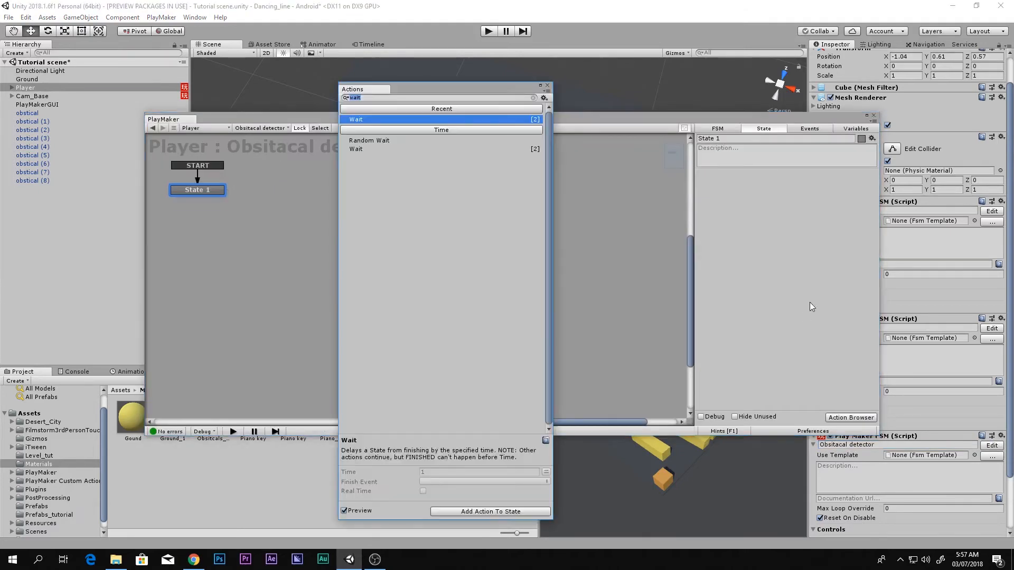
{"action": "type", "text": "trigger"}
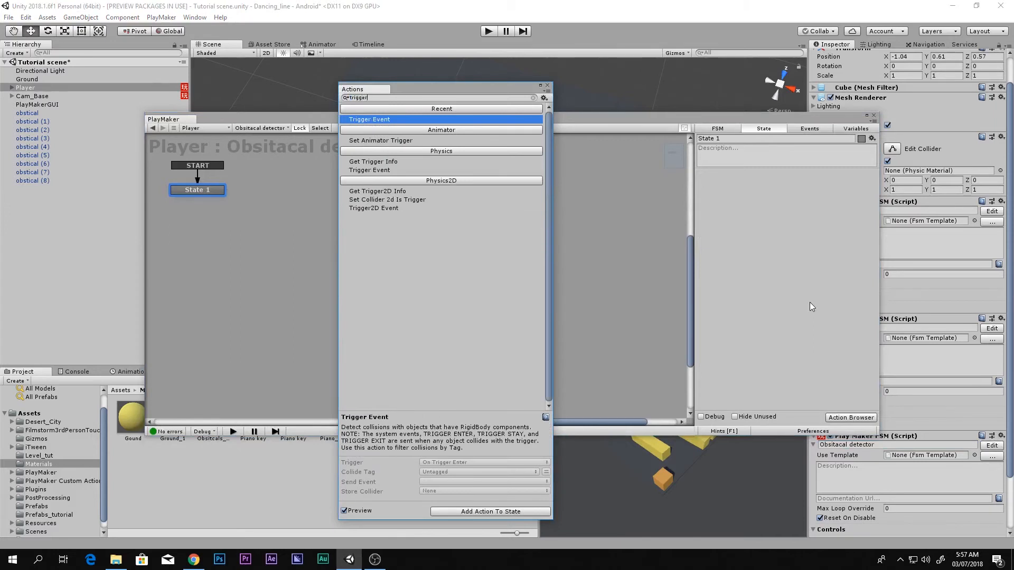
{"action": "key", "text": "Return"}
{"action": "left_click", "coordinate": [800, 195]}
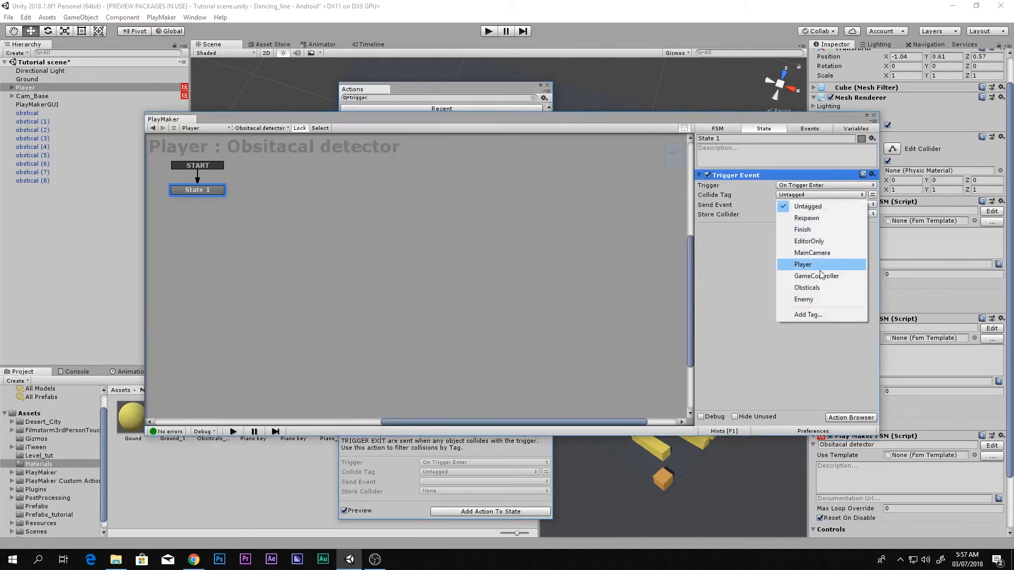
{"action": "left_click", "coordinate": [808, 287]}
Create a new event named "stop" as the Send Event of the Trigger Event action.
{"action": "left_click", "coordinate": [825, 204]}
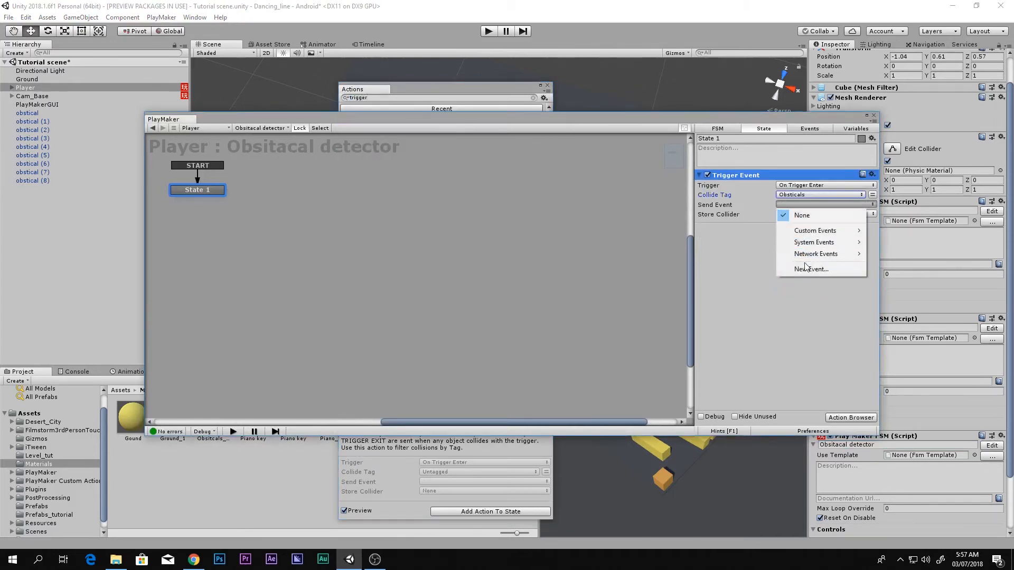
{"action": "left_click", "coordinate": [805, 270]}
{"action": "type", "text": "s"}
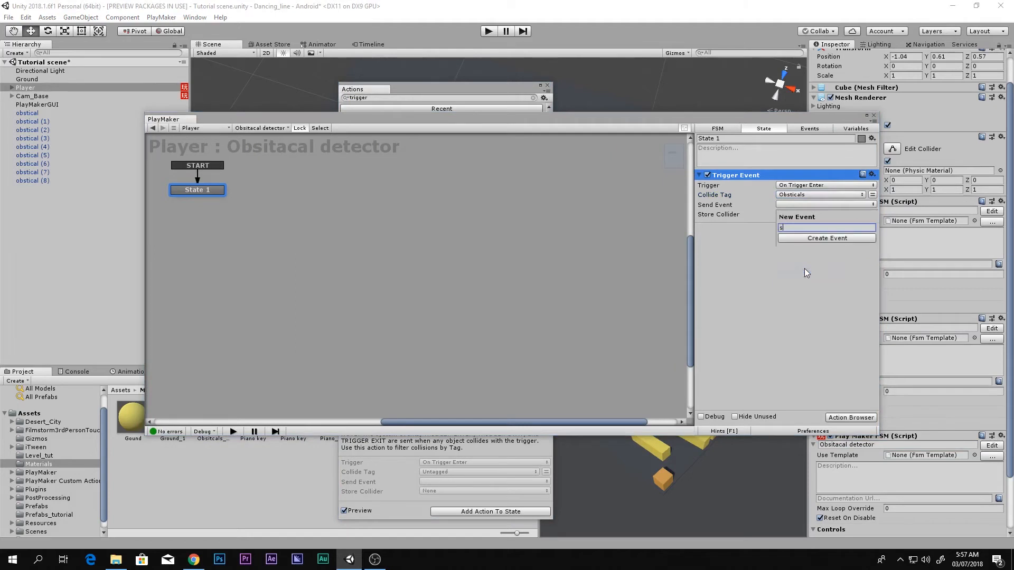
{"action": "type", "text": "top"}
{"action": "key", "text": "Return"}
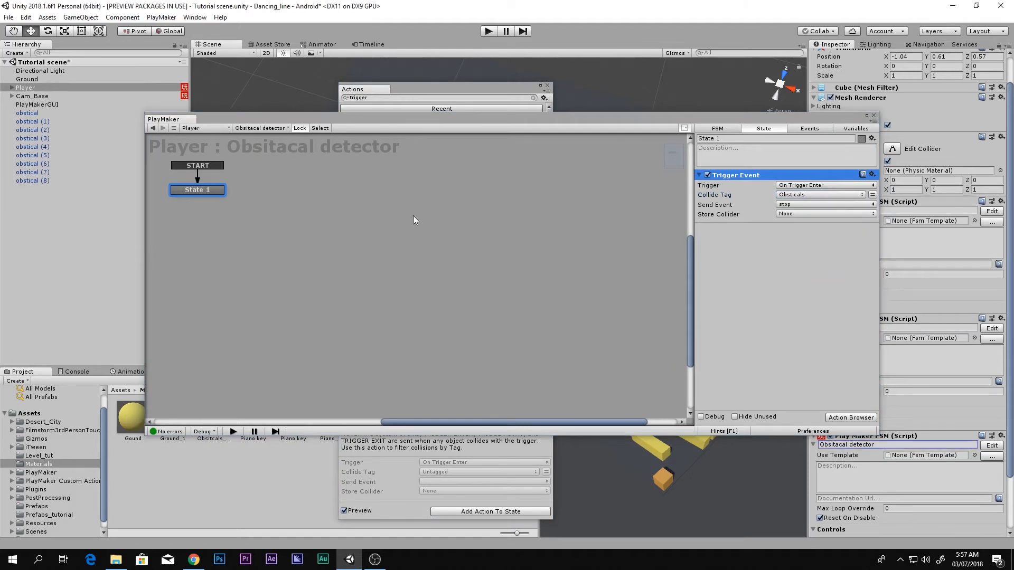
Add a stop transition to State 1, create a second state beside it and link the transition to that state.
{"action": "right_click", "coordinate": [212, 192]}
{"action": "mouse_move", "coordinate": [236, 200]}
{"action": "left_click", "coordinate": [356, 199]}
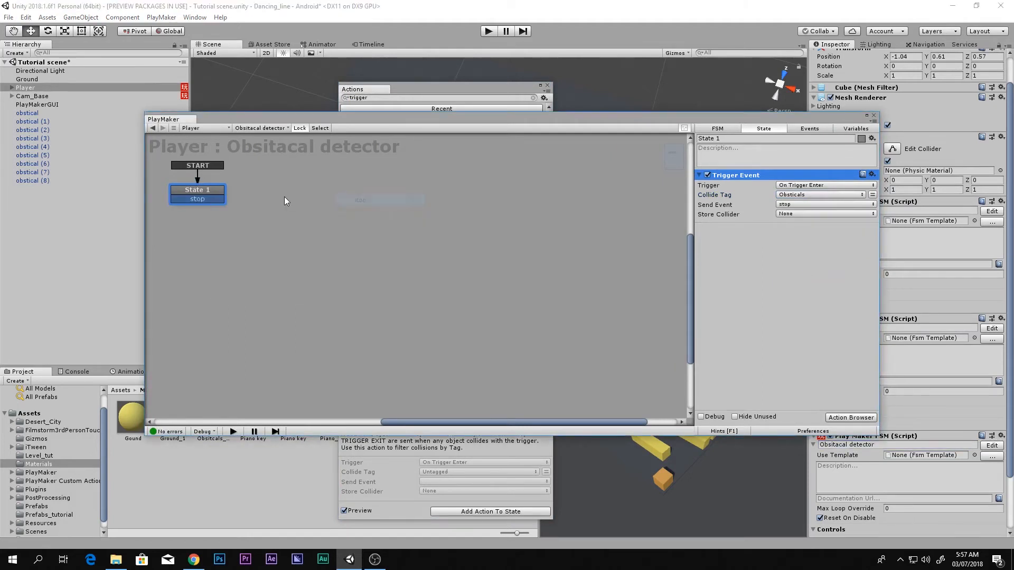
{"action": "left_click", "coordinate": [284, 197], "text": "ctrl"}
{"action": "left_click_drag", "start_coordinate": [200, 198], "coordinate": [312, 199]}
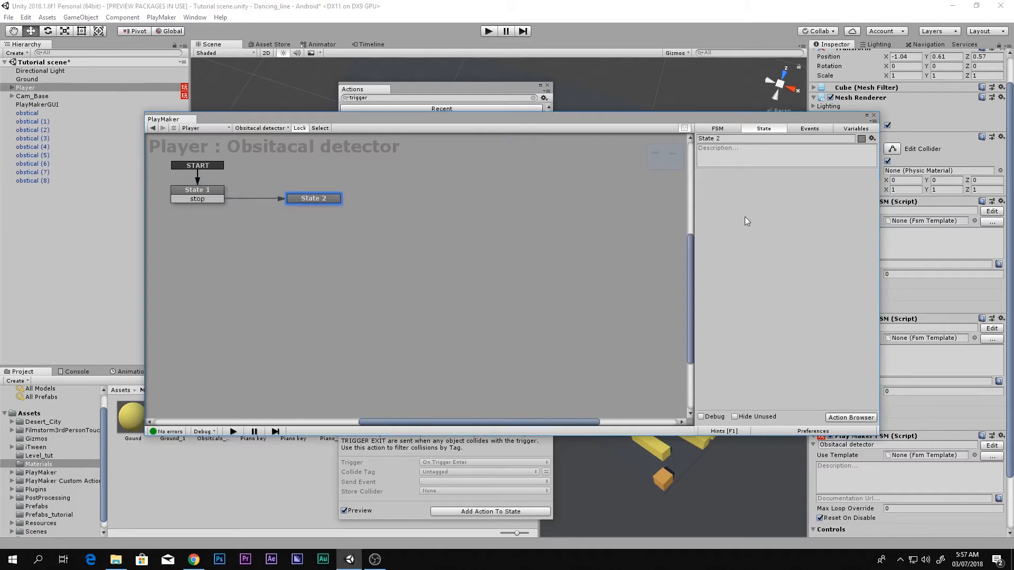
Add a Set Property action to State 2 of the Obsitacal detector FSM.
{"action": "left_click_drag", "start_coordinate": [789, 122], "coordinate": [719, 122]}
{"action": "key", "text": "grave"}
{"action": "type", "text": "set"}
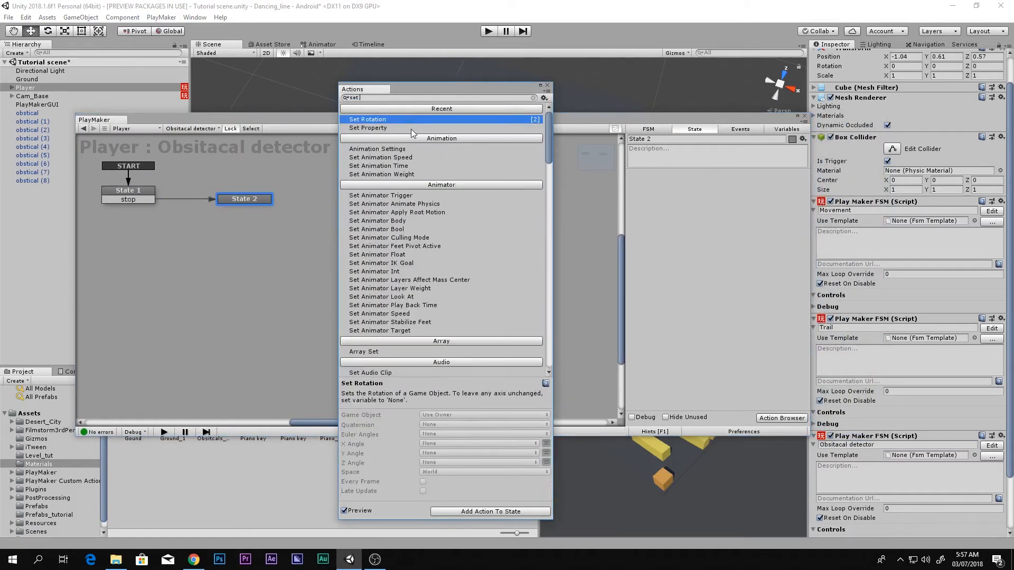
{"action": "double_click", "coordinate": [412, 130]}
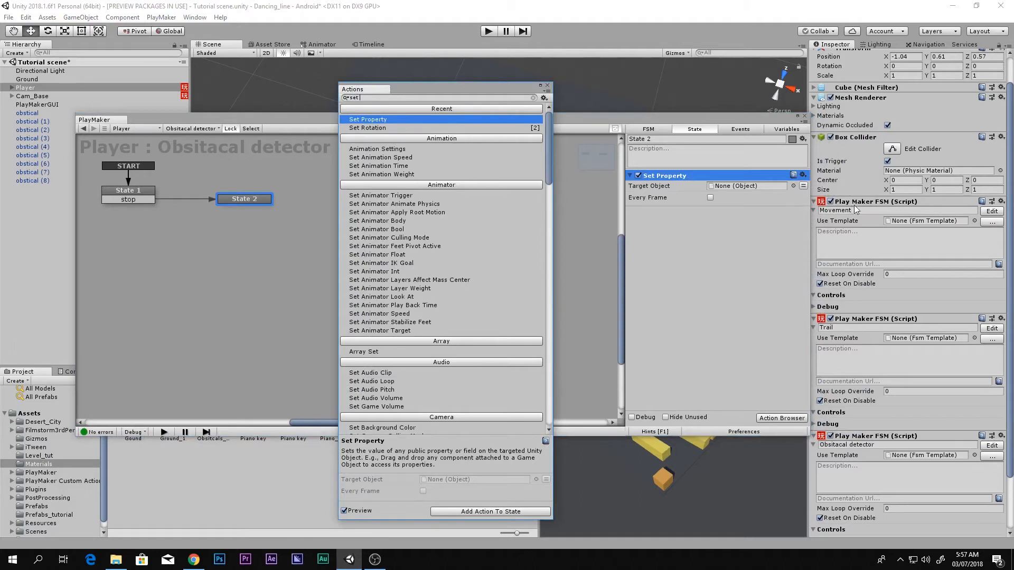
Target the Set Property action at the Player's Movement FSM, with property enabled and Set Value unchecked.
{"action": "left_click", "coordinate": [752, 203]}
{"action": "left_click_drag", "start_coordinate": [753, 203], "coordinate": [736, 189]}
{"action": "left_click", "coordinate": [750, 206]}
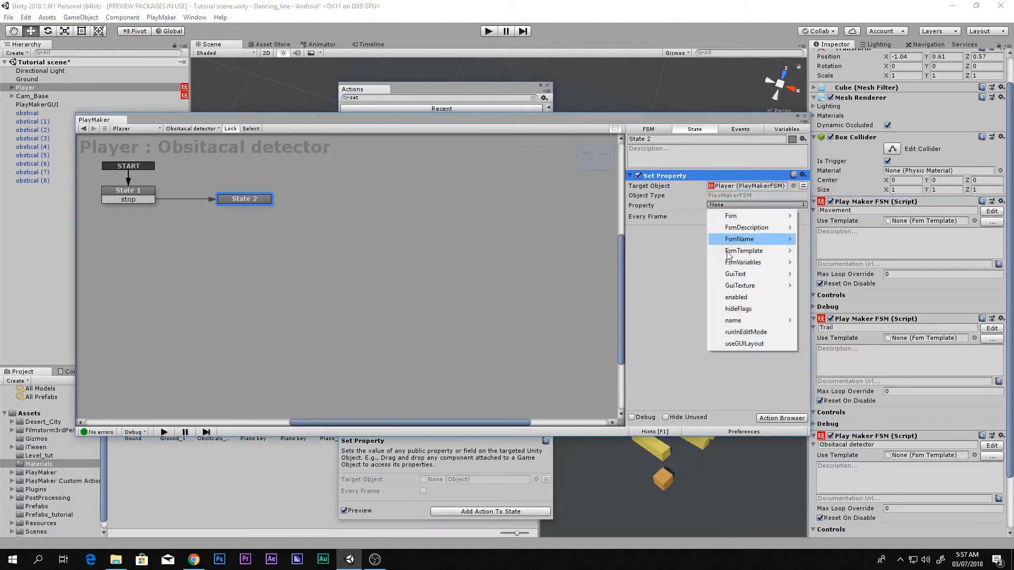
{"action": "left_click", "coordinate": [736, 297]}
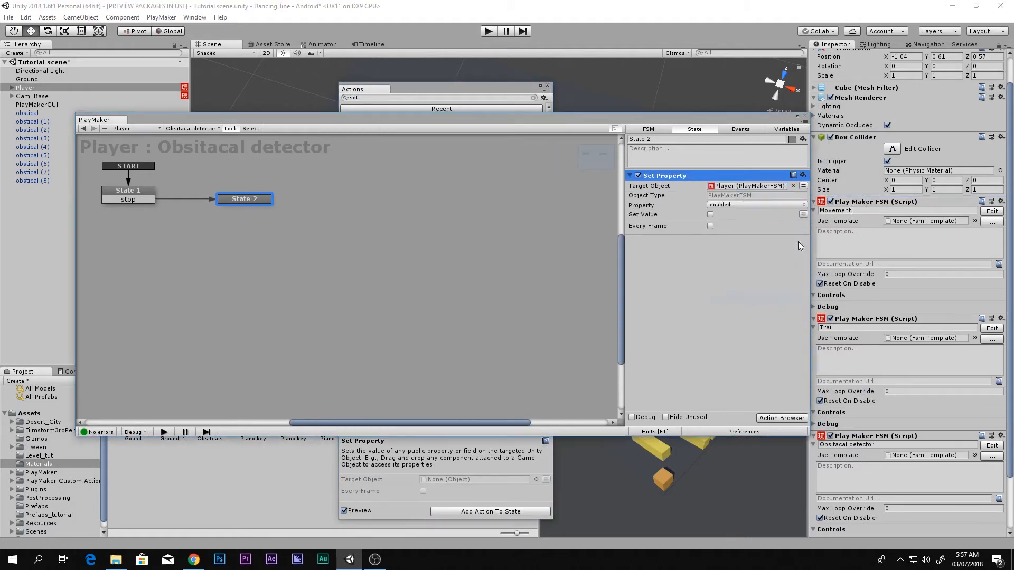
{"action": "left_click", "coordinate": [710, 216]}
{"action": "left_click", "coordinate": [710, 215]}
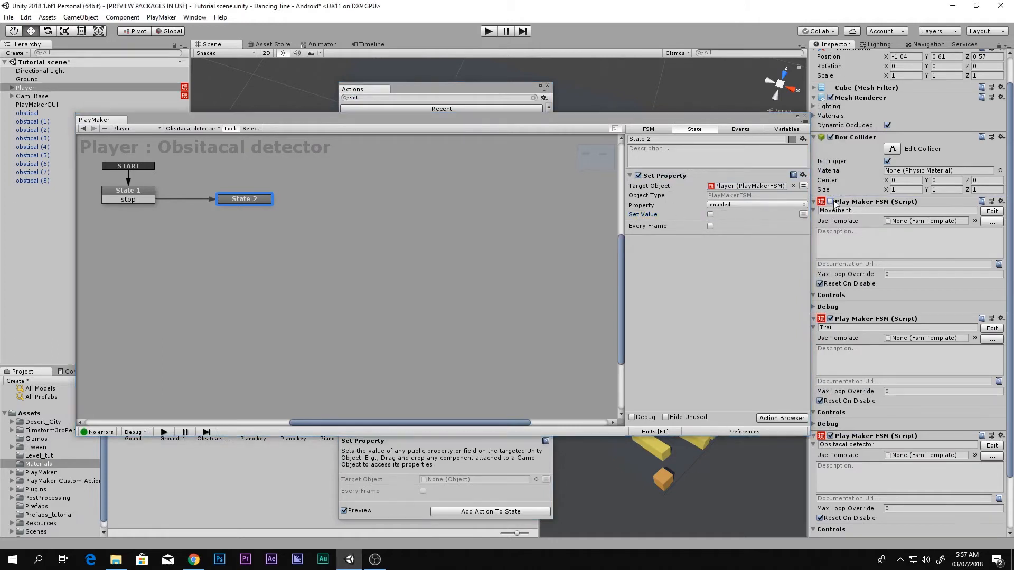
Duplicate the Set Property action in State 2, retarget the copy to the Trail FSM and close the FSM editor.
{"action": "left_click", "coordinate": [679, 177]}
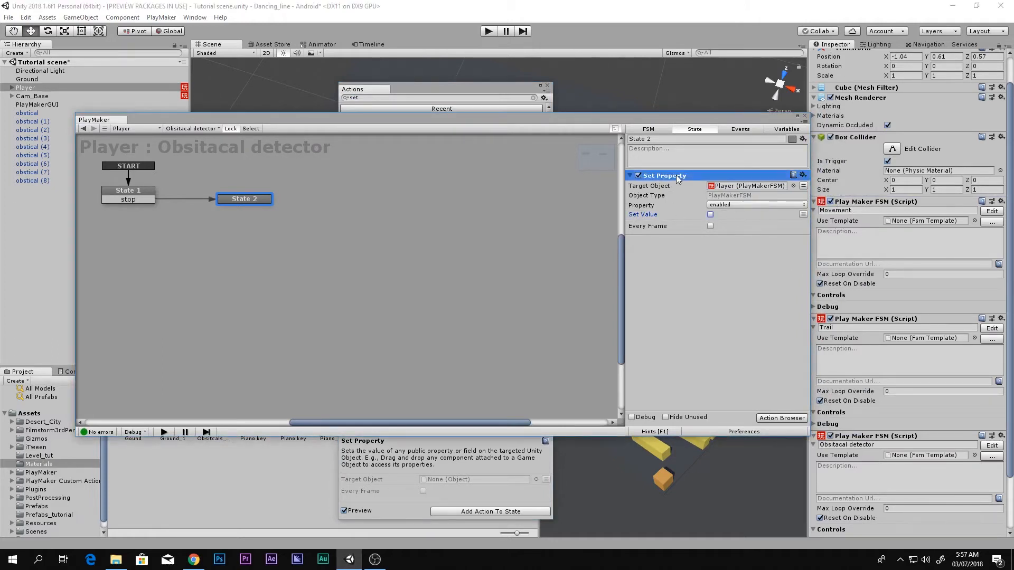
{"action": "key", "text": "ctrl+v"}
{"action": "left_click_drag", "start_coordinate": [853, 318], "coordinate": [748, 252]}
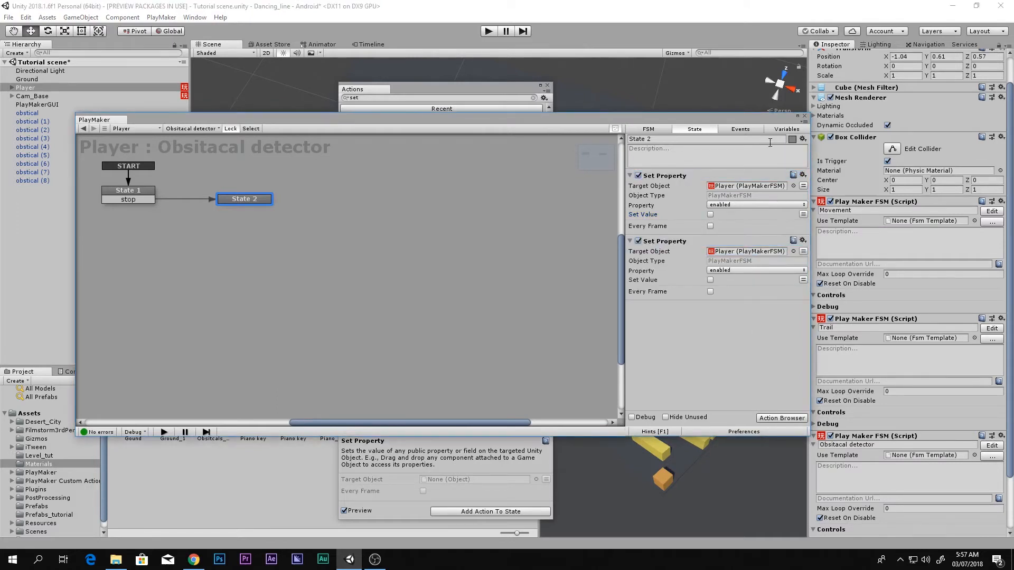
{"action": "left_click", "coordinate": [804, 116]}
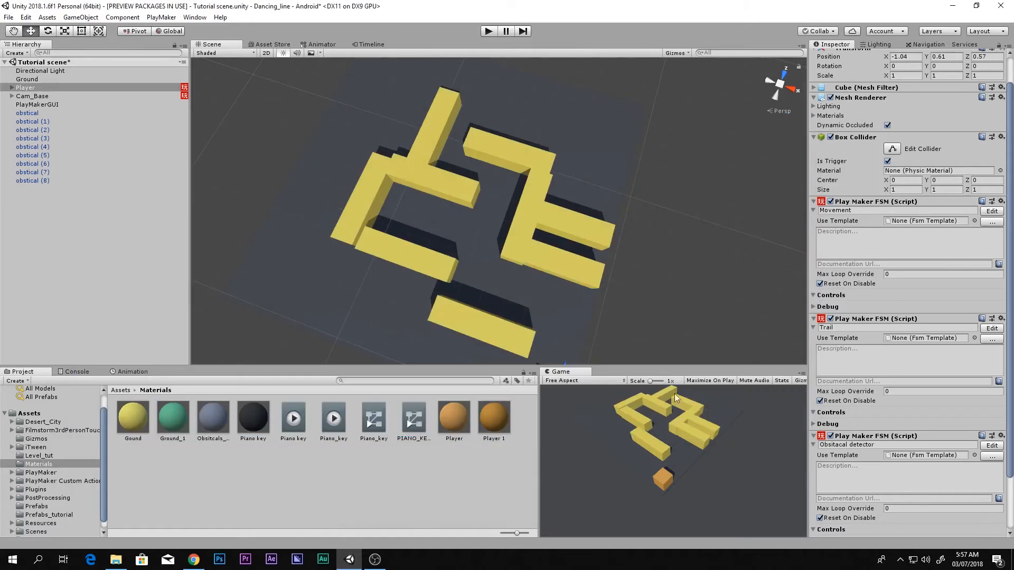
Save the scene and play-test the Player's collision with the obsticals in a maximized Game view.
{"action": "key", "text": "shift+space"}
{"action": "key", "text": "ctrl+s"}
{"action": "left_click", "coordinate": [491, 30]}
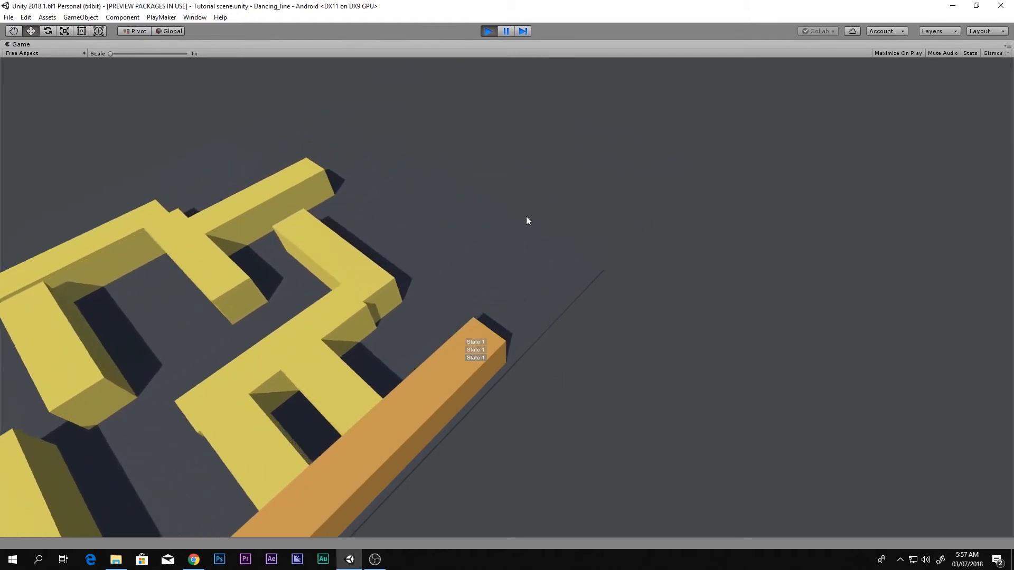
{"action": "left_click", "coordinate": [488, 30]}
{"action": "key", "text": "shift+space"}
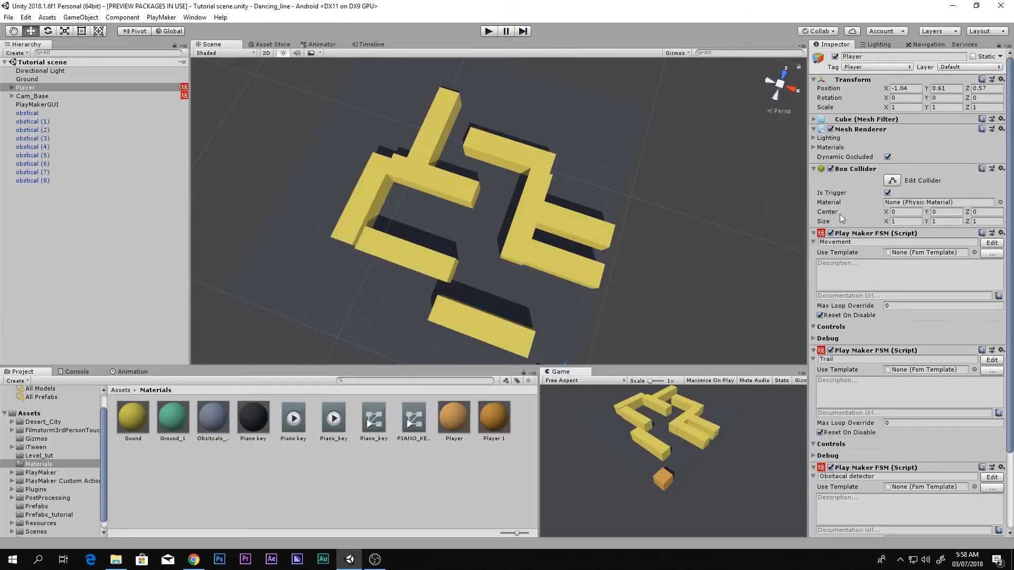
Add a Rigidbody component to the Player.
{"action": "scroll", "coordinate": [821, 241], "scroll_direction": "down", "scroll_amount": 3}
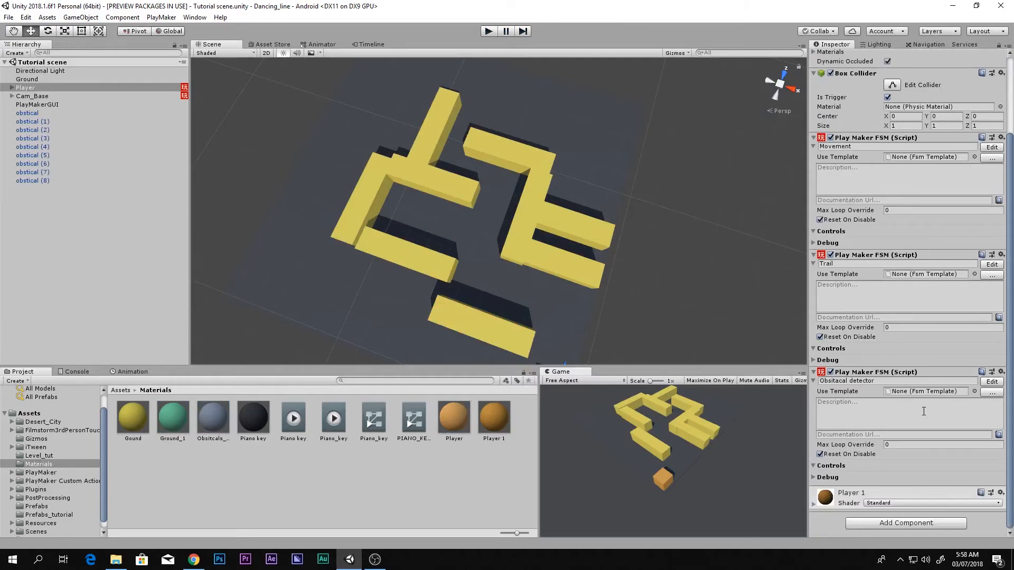
{"action": "left_click", "coordinate": [930, 522]}
{"action": "type", "text": "rigid"}
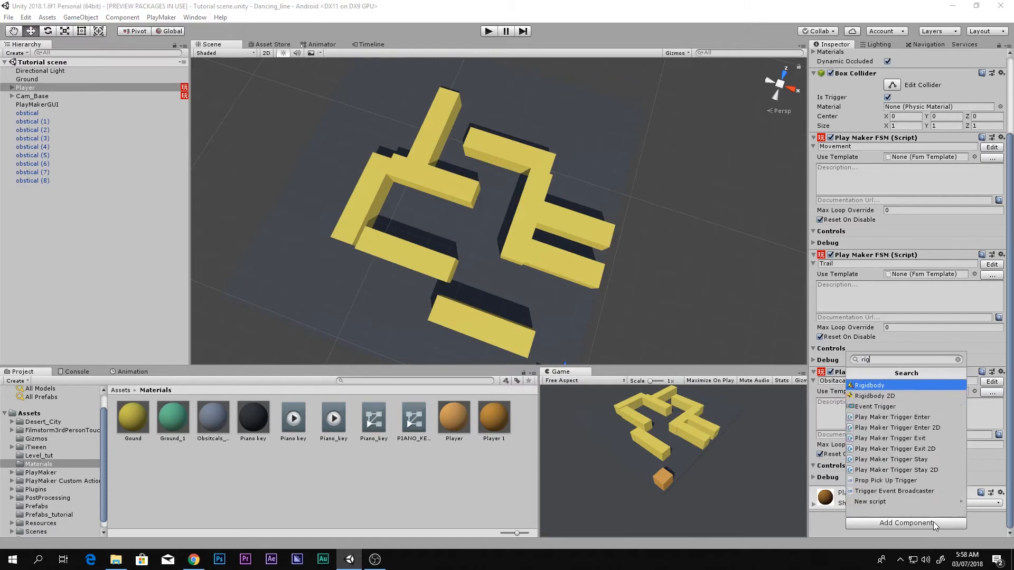
{"action": "key", "text": "Return"}
Enable Is Kinematic and Freeze Rotation X on the Player's Rigidbody.
{"action": "scroll", "coordinate": [946, 353], "scroll_direction": "down", "scroll_amount": 3}
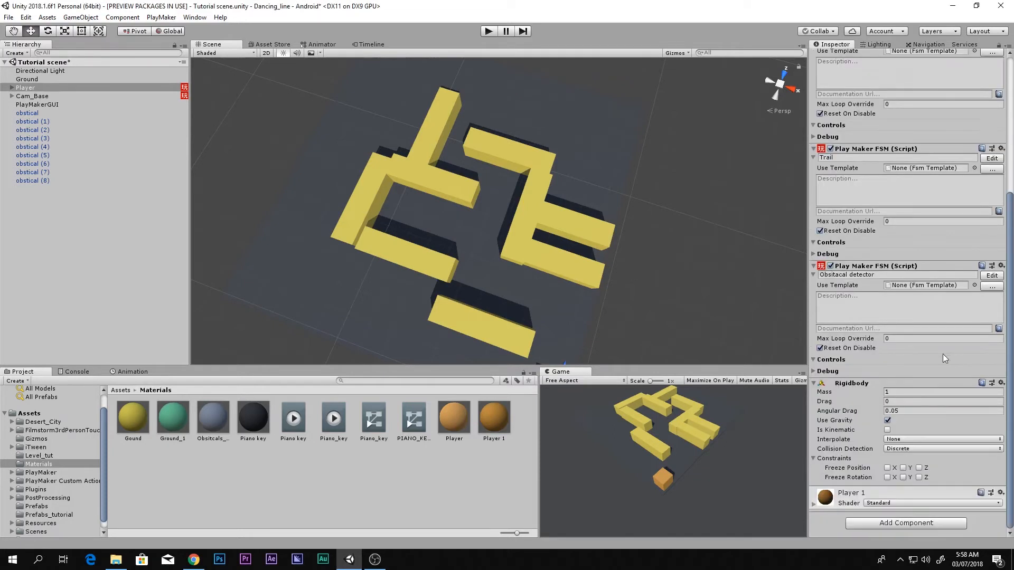
{"action": "left_click", "coordinate": [887, 430]}
{"action": "left_click", "coordinate": [887, 478]}
{"action": "left_click", "coordinate": [814, 459]}
Save the scene and run the game again to test obstacle detection with the Rigidbody.
{"action": "key", "text": "shift+space"}
{"action": "key", "text": "ctrl+s"}
{"action": "key", "text": "ctrl+p"}
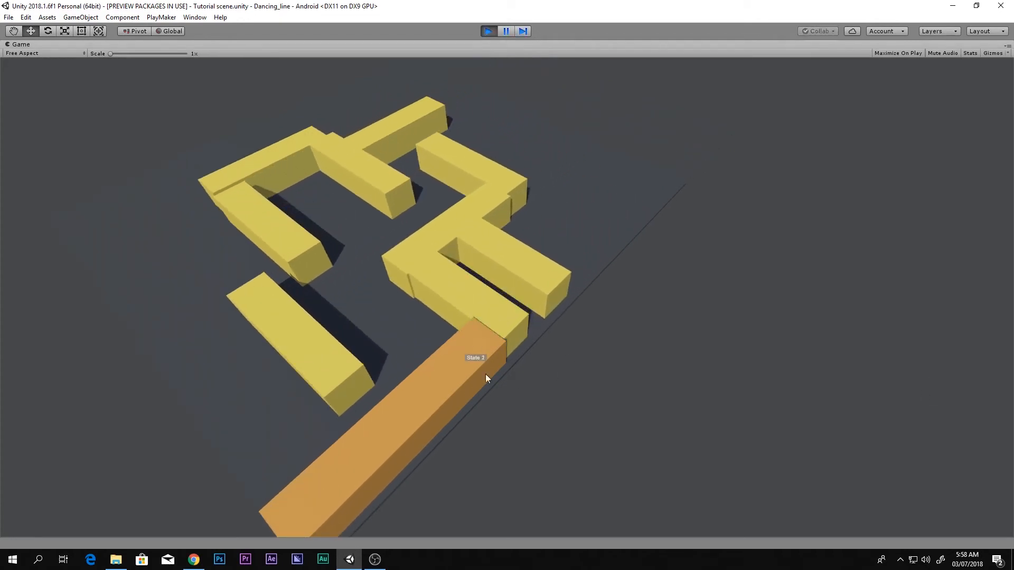
{"action": "left_click", "coordinate": [490, 30]}
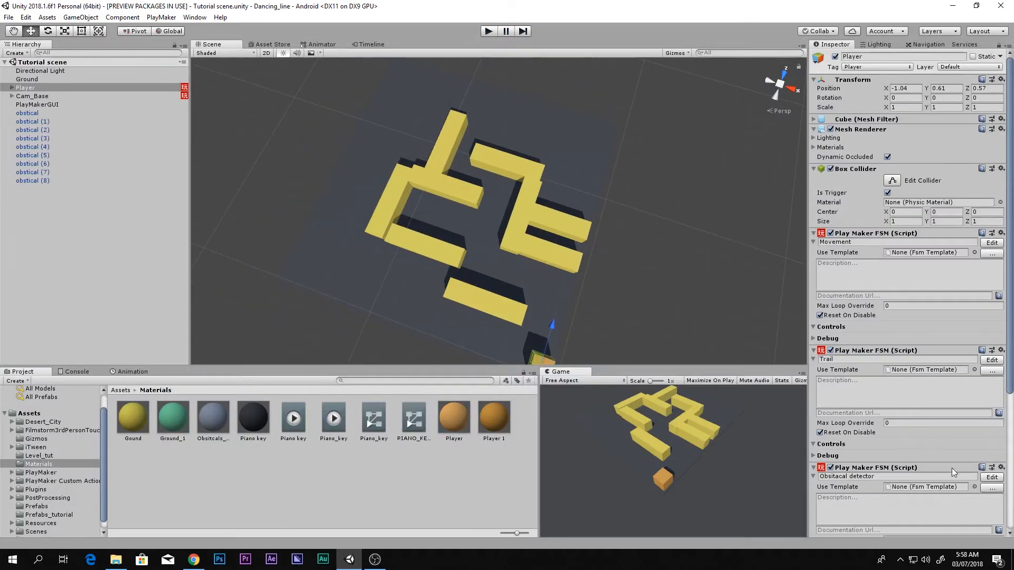
Add a Get Mouse Button Down action to State 2 of the Player's Obsitacal detector FSM.
{"action": "scroll", "coordinate": [952, 468], "scroll_direction": "down", "scroll_amount": 1}
{"action": "left_click", "coordinate": [992, 445]}
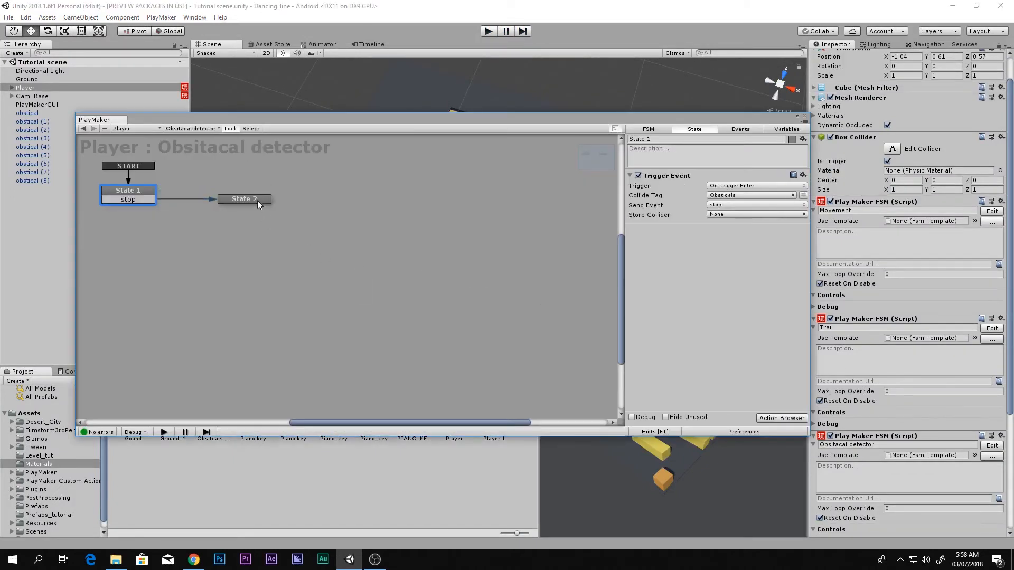
{"action": "left_click", "coordinate": [258, 201]}
{"action": "double_click", "coordinate": [673, 318]}
{"action": "type", "text": "ge"}
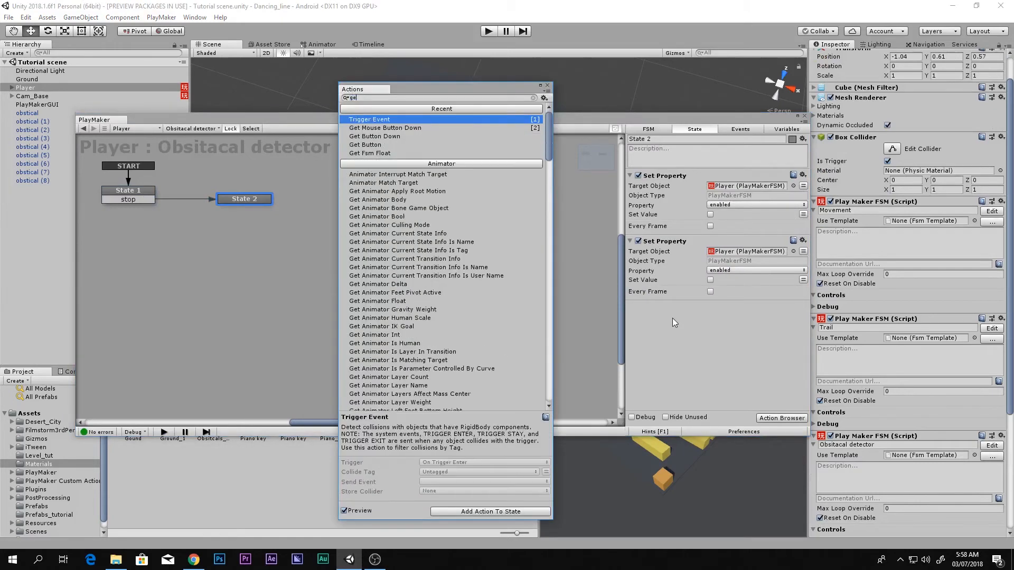
{"action": "type", "text": "t b"}
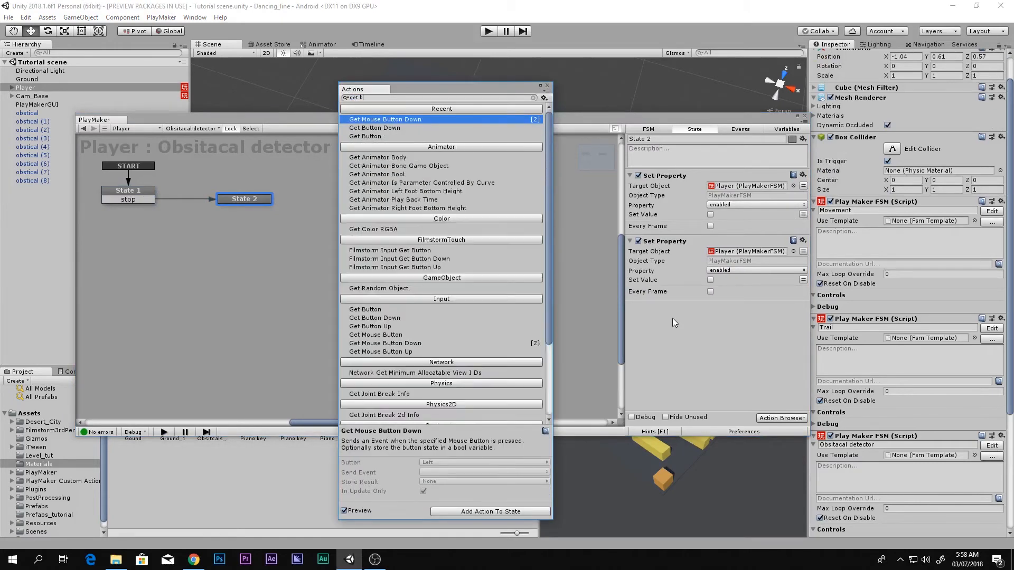
{"action": "key", "text": "BackSpace"}
{"action": "key", "text": "BackSpace"}
{"action": "key", "text": "Return"}
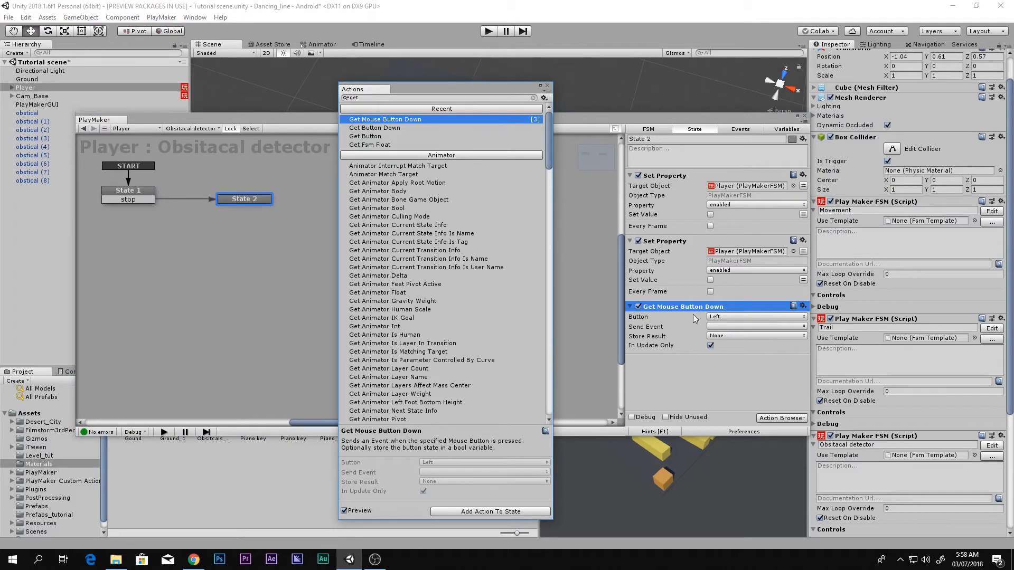
Set the Get Mouse Button Down action to the Right button and have it send a new event named restarting.
{"action": "left_click", "coordinate": [744, 317]}
{"action": "left_click", "coordinate": [746, 341]}
{"action": "left_click", "coordinate": [715, 327]}
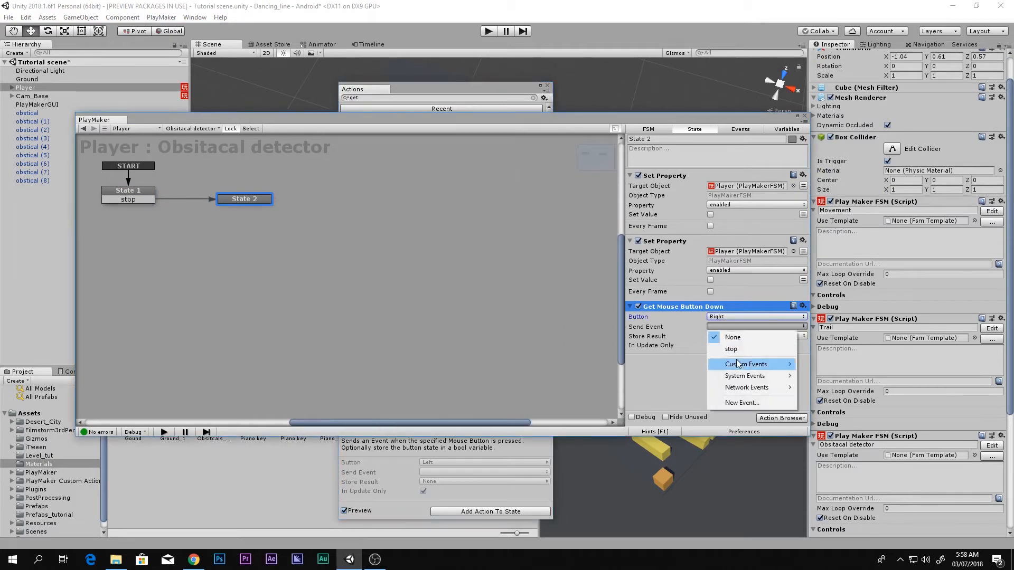
{"action": "left_click", "coordinate": [750, 403]}
{"action": "type", "text": "re"}
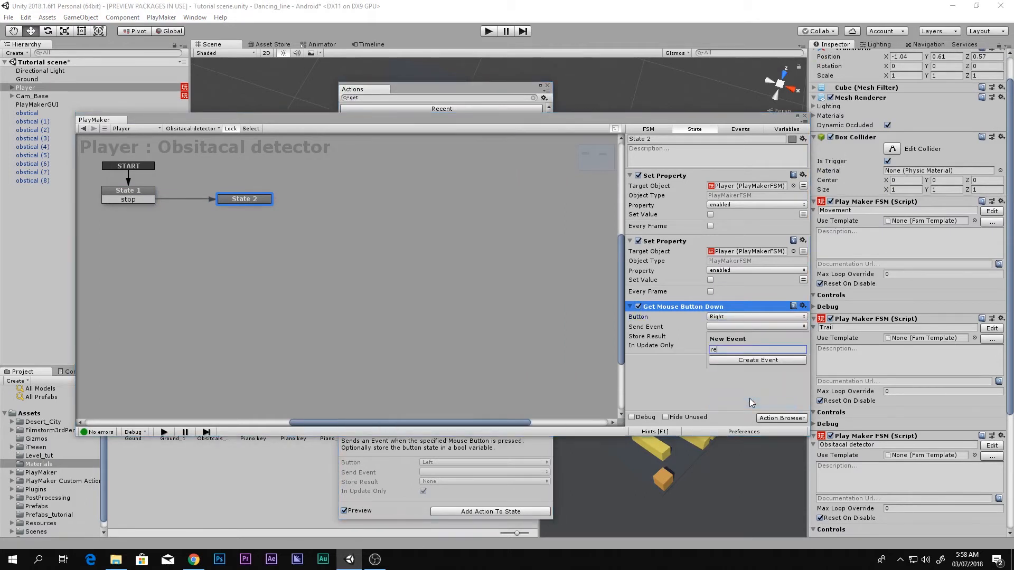
{"action": "type", "text": "starting"}
{"action": "key", "text": "Return"}
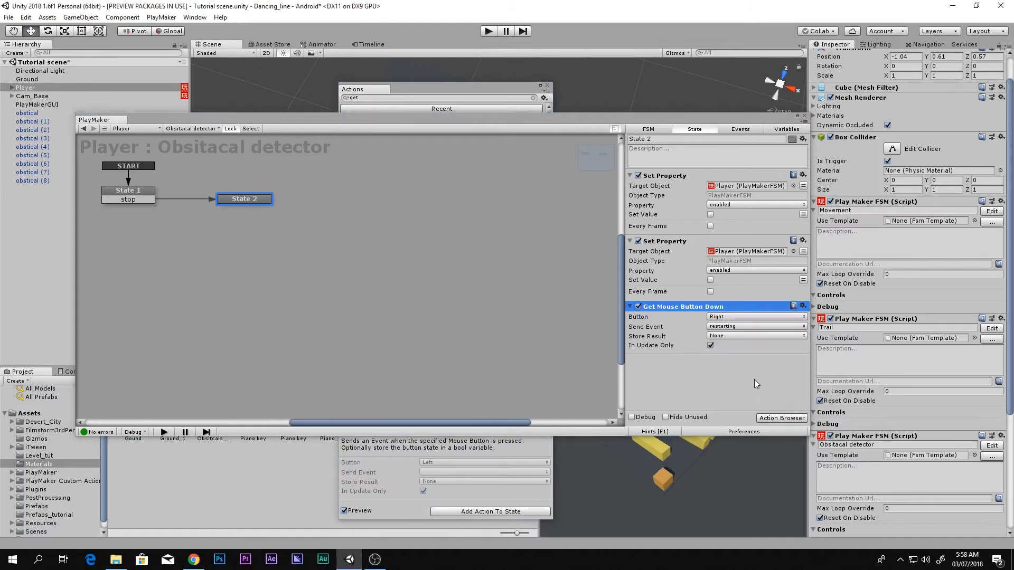
Add a restarting transition to State 2 and link it to a new state placed below it.
{"action": "right_click", "coordinate": [245, 199]}
{"action": "mouse_move", "coordinate": [269, 200]}
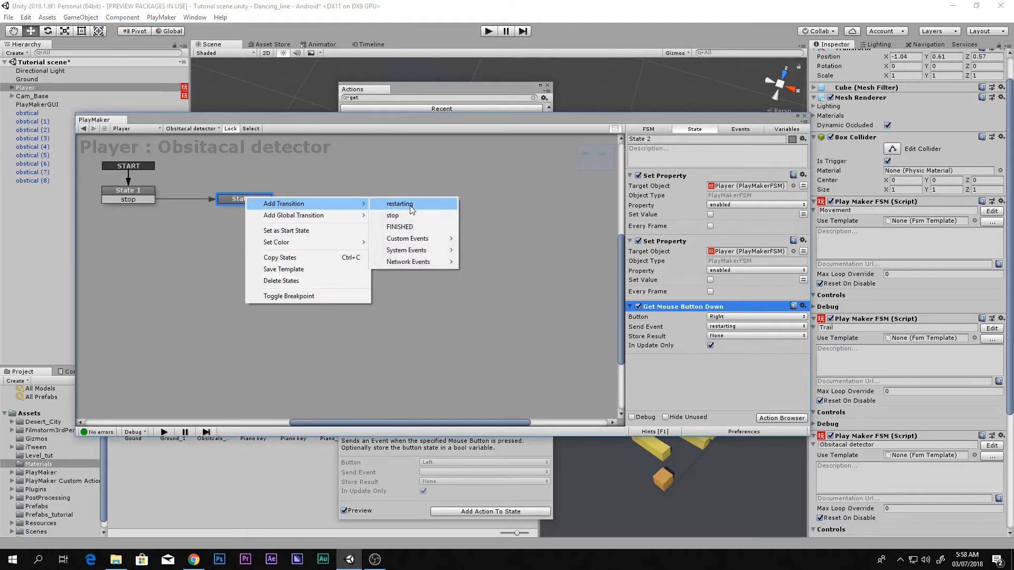
{"action": "left_click", "coordinate": [438, 201]}
{"action": "left_click", "coordinate": [227, 257], "text": "ctrl"}
{"action": "left_click_drag", "start_coordinate": [240, 208], "coordinate": [243, 259]}
{"action": "left_click", "coordinate": [257, 209]}
{"action": "left_click", "coordinate": [257, 260]}
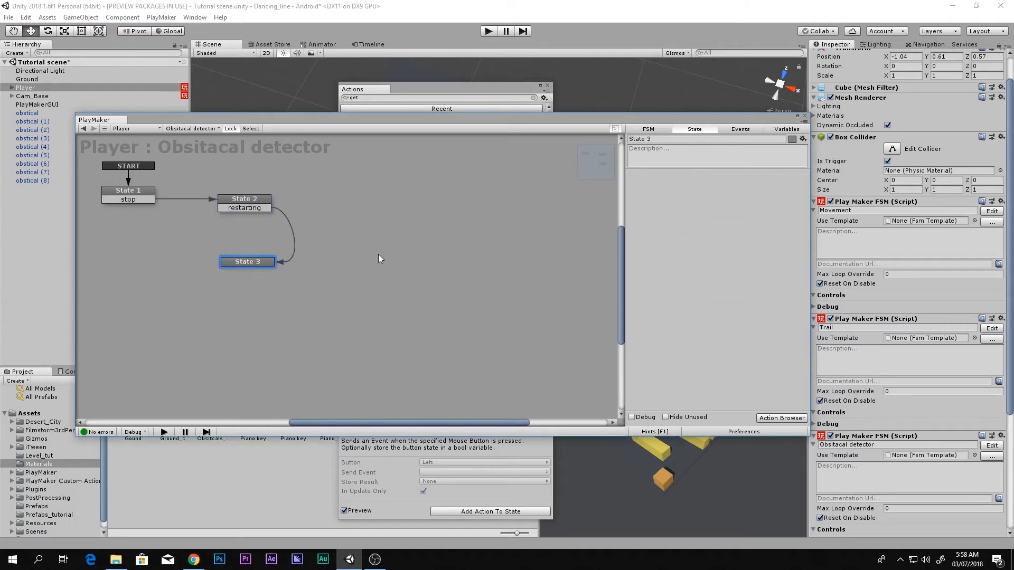
Add a Restart Level action to State 3 and review the actions of State 2 and State 3.
{"action": "double_click", "coordinate": [683, 264]}
{"action": "type", "text": "rest"}
{"action": "key", "text": "Return"}
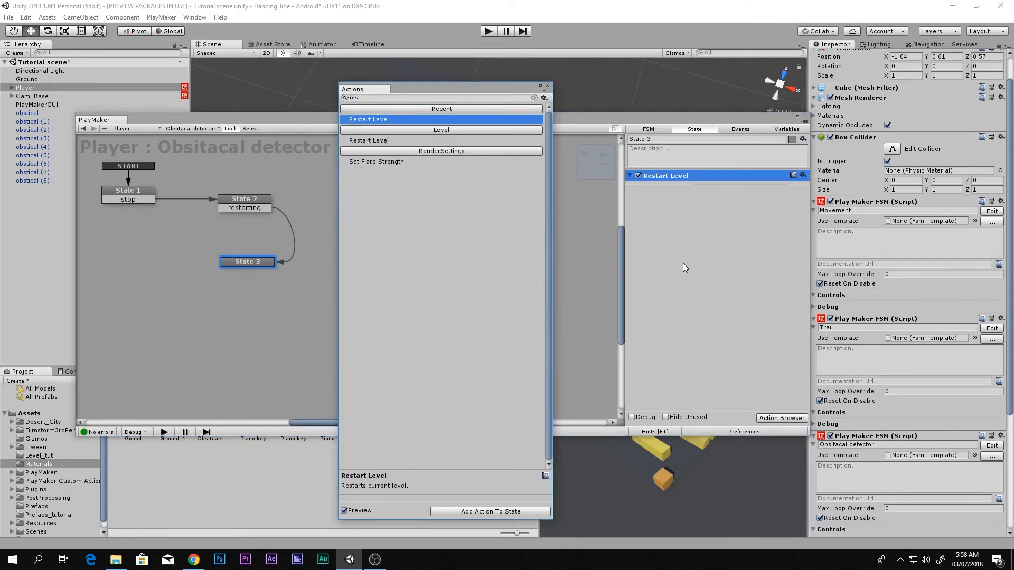
{"action": "left_click", "coordinate": [263, 206]}
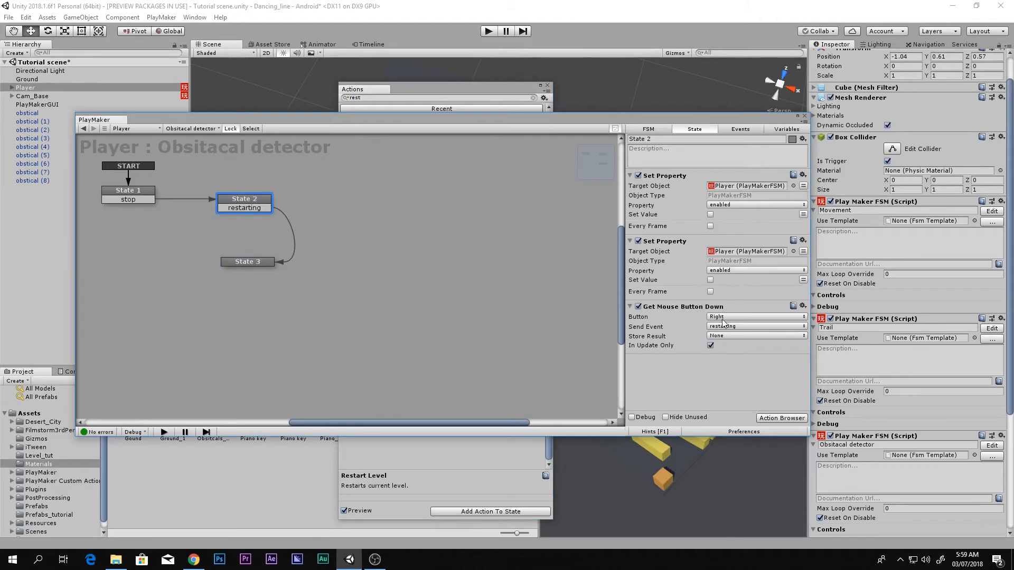
{"action": "left_click", "coordinate": [258, 262]}
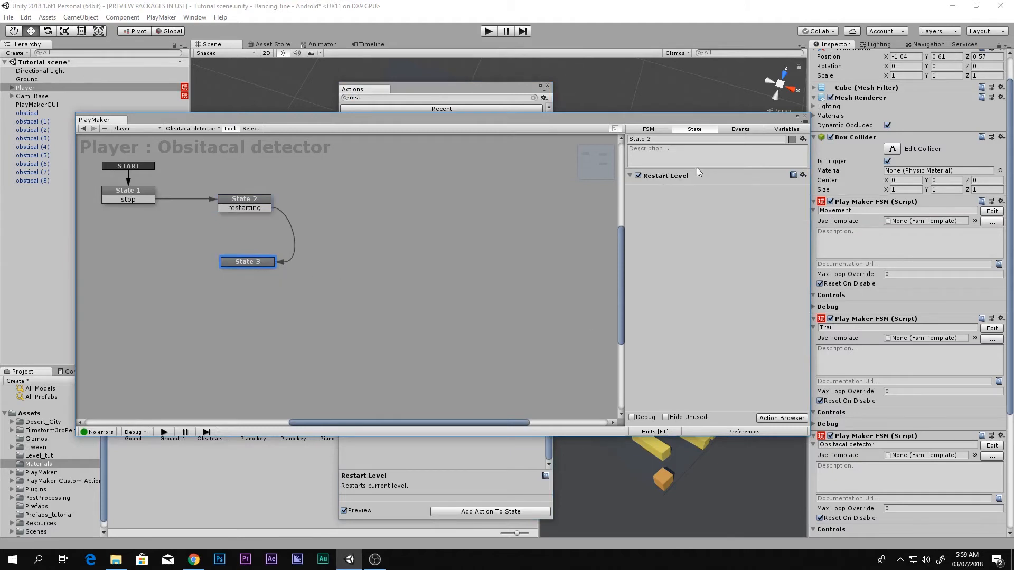
Close the action browser and FSM editor, and play-test the level restart.
{"action": "left_click", "coordinate": [547, 85]}
{"action": "left_click", "coordinate": [804, 117]}
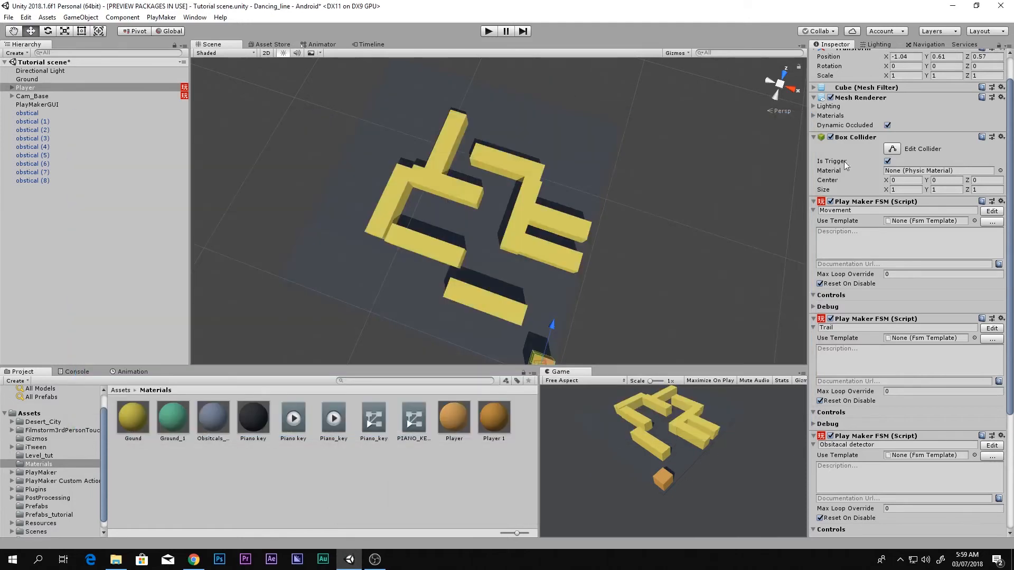
{"action": "key", "text": "ctrl+p"}
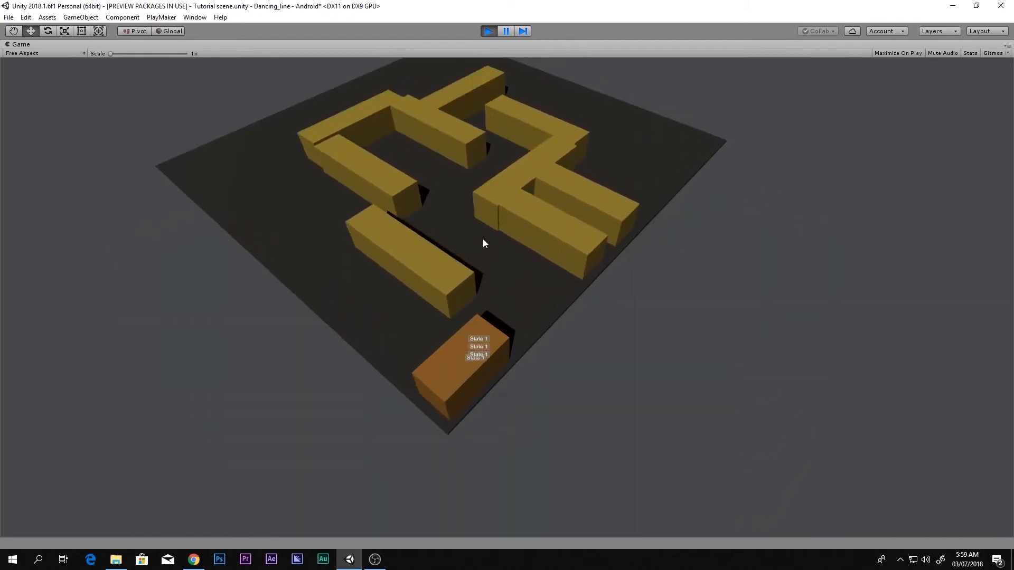
{"action": "left_click", "coordinate": [489, 32]}
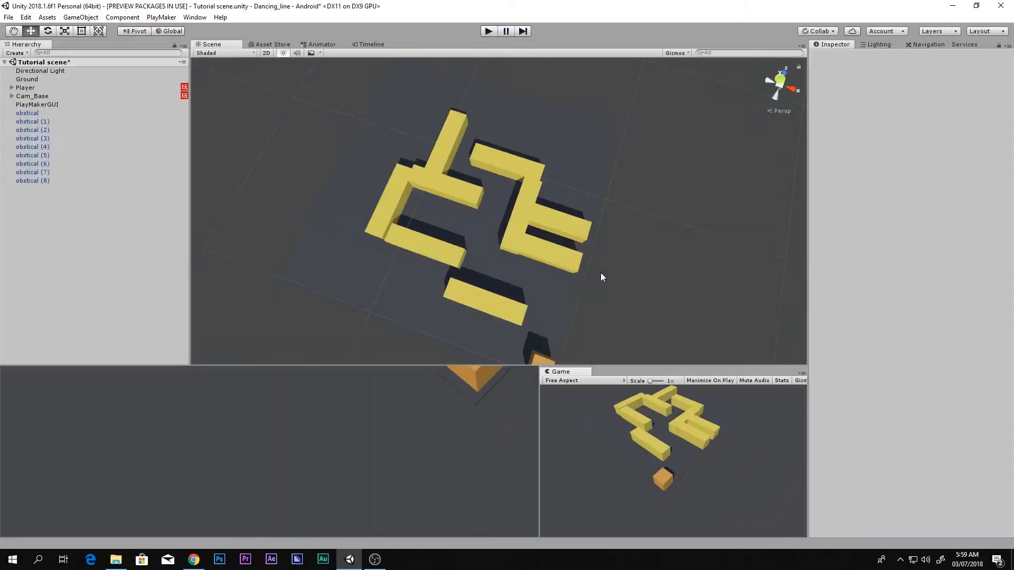
Turn off Auto Generate in the scene's lighting settings and generate the lighting manually.
{"action": "left_click", "coordinate": [898, 46]}
{"action": "scroll", "coordinate": [898, 369], "scroll_direction": "down", "scroll_amount": 5}
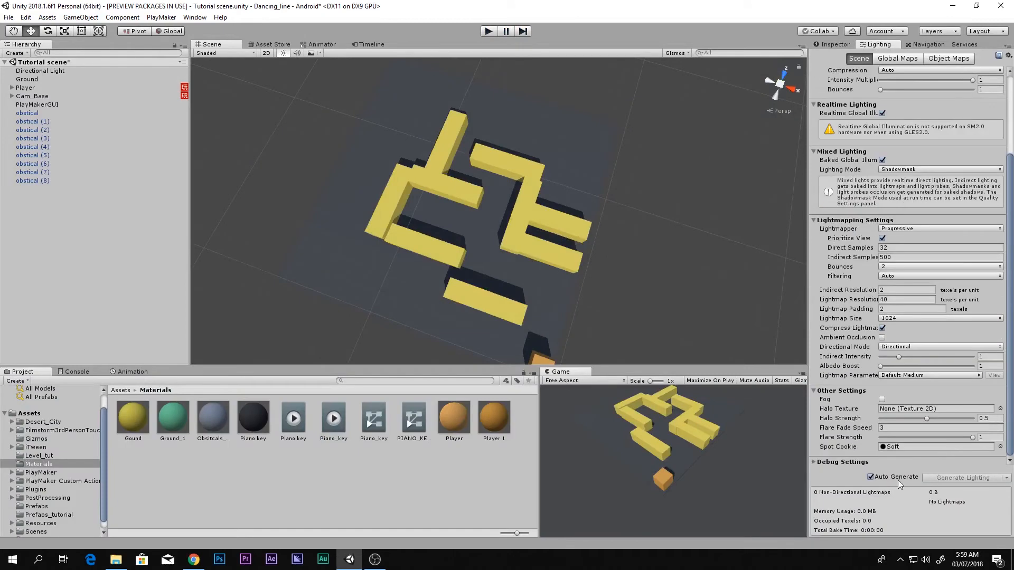
{"action": "left_click", "coordinate": [871, 476]}
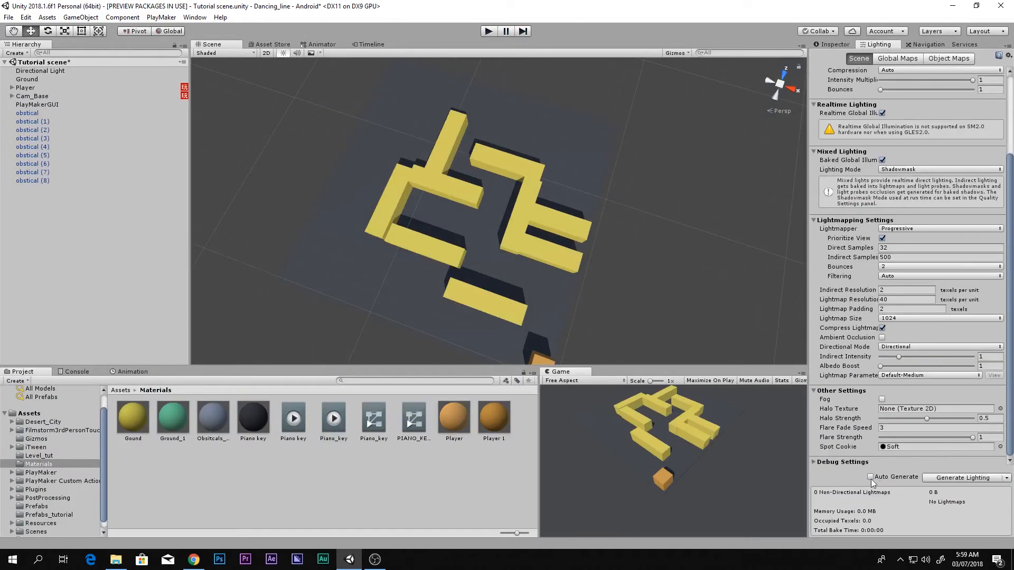
{"action": "left_click", "coordinate": [943, 477]}
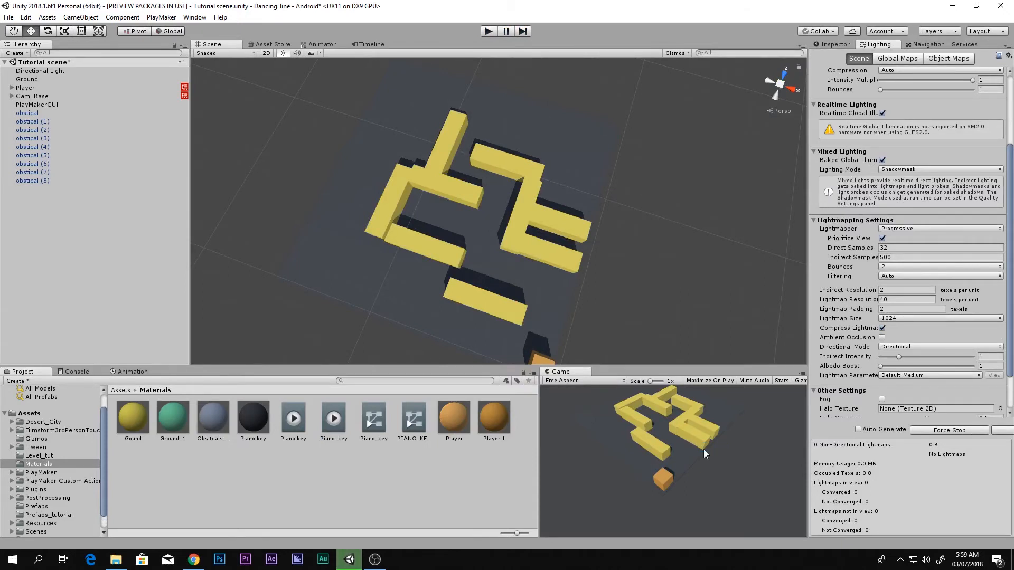
Play-test the Player's movement, obstacle stop and level restart in a maximized Game view, and stop the run.
{"action": "key", "text": "shift+space"}
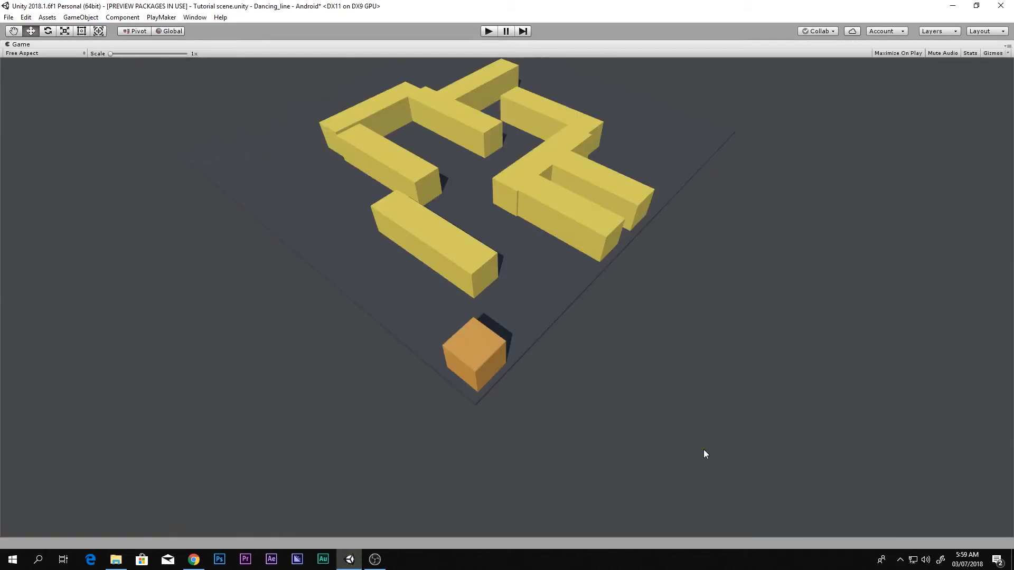
{"action": "left_click", "coordinate": [485, 31]}
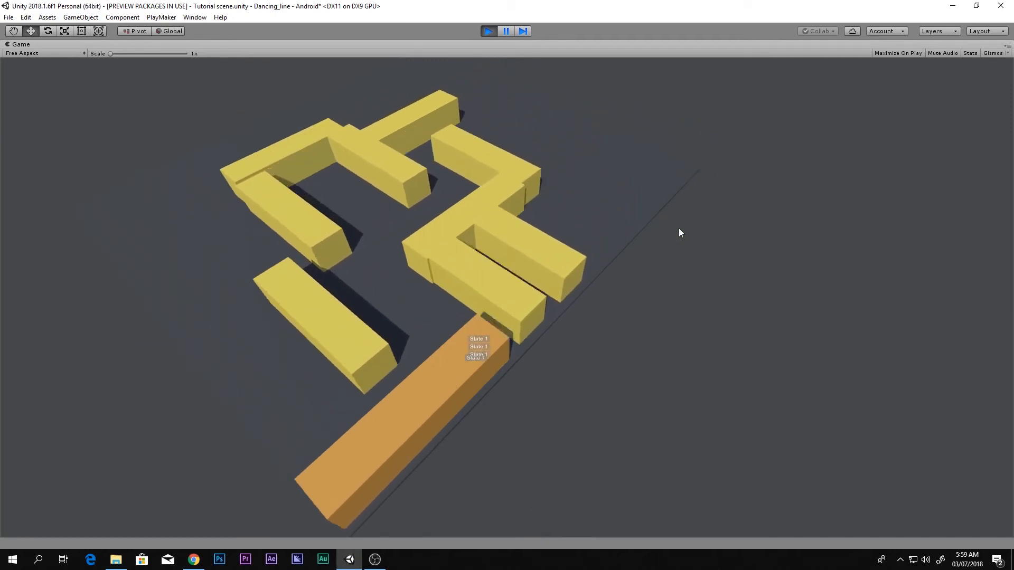
{"action": "left_click", "coordinate": [679, 228]}
{"action": "left_click", "coordinate": [679, 228]}
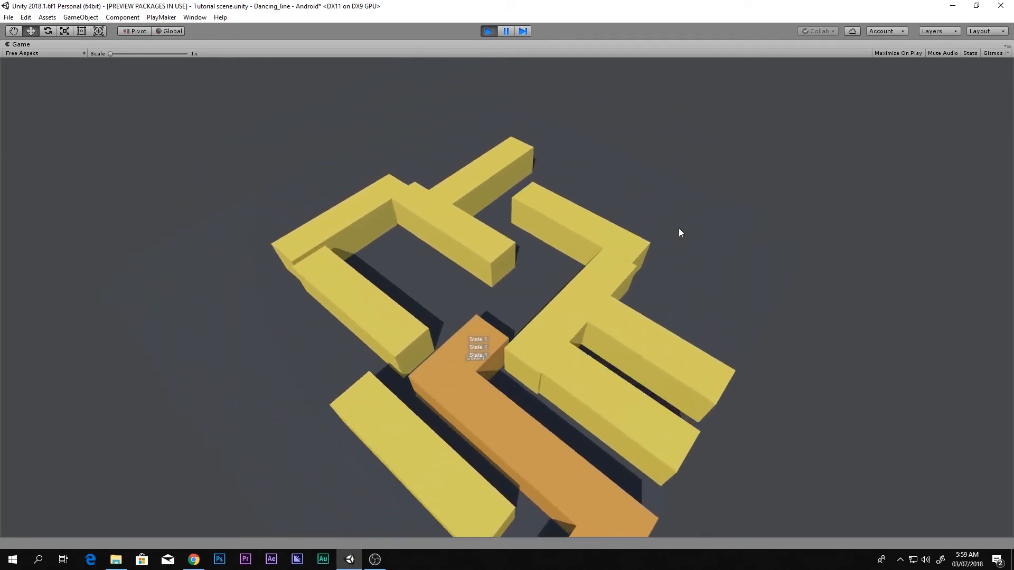
{"action": "left_click", "coordinate": [680, 228]}
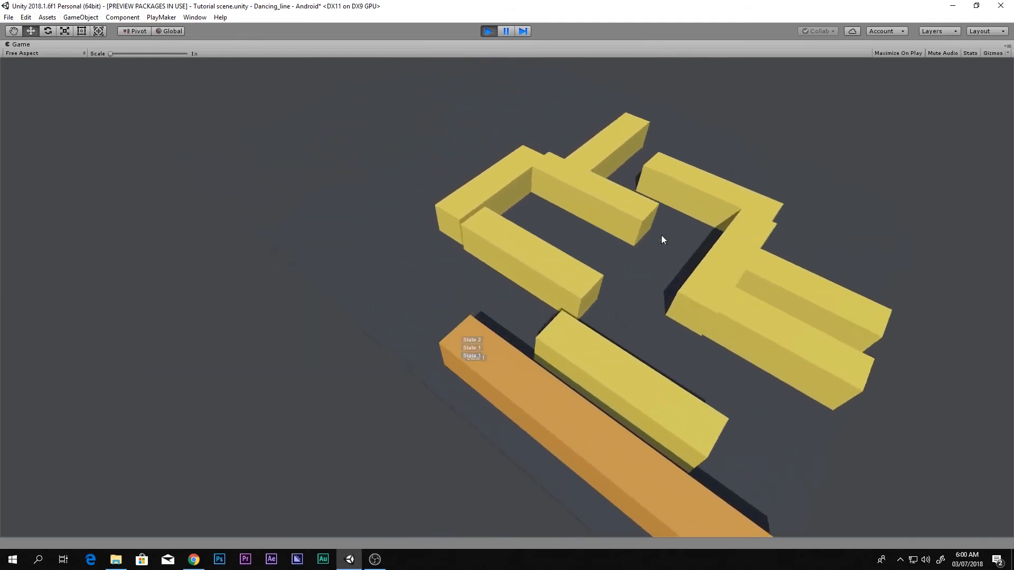
{"action": "left_click", "coordinate": [659, 292]}
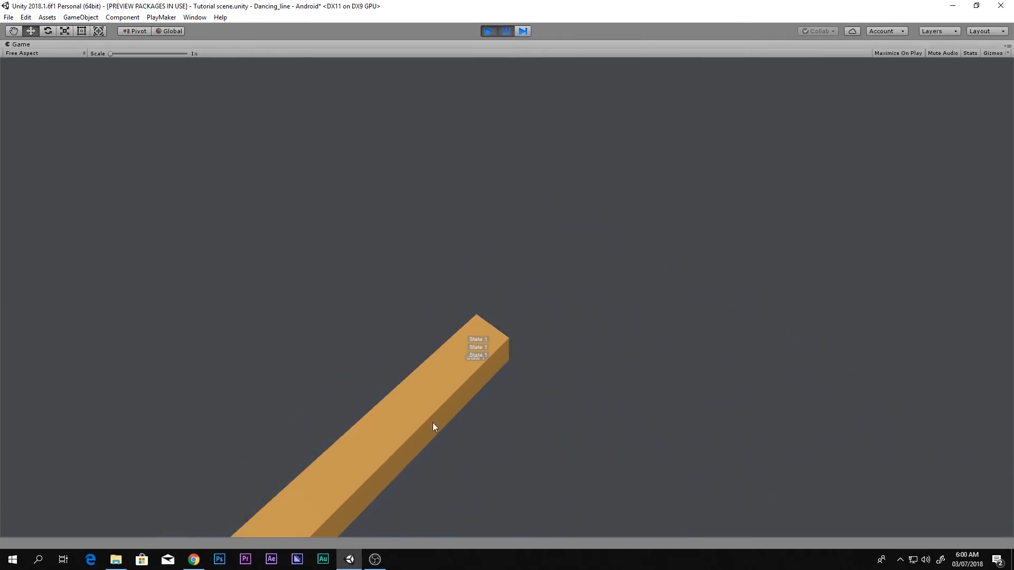
{"action": "left_click", "coordinate": [491, 30]}
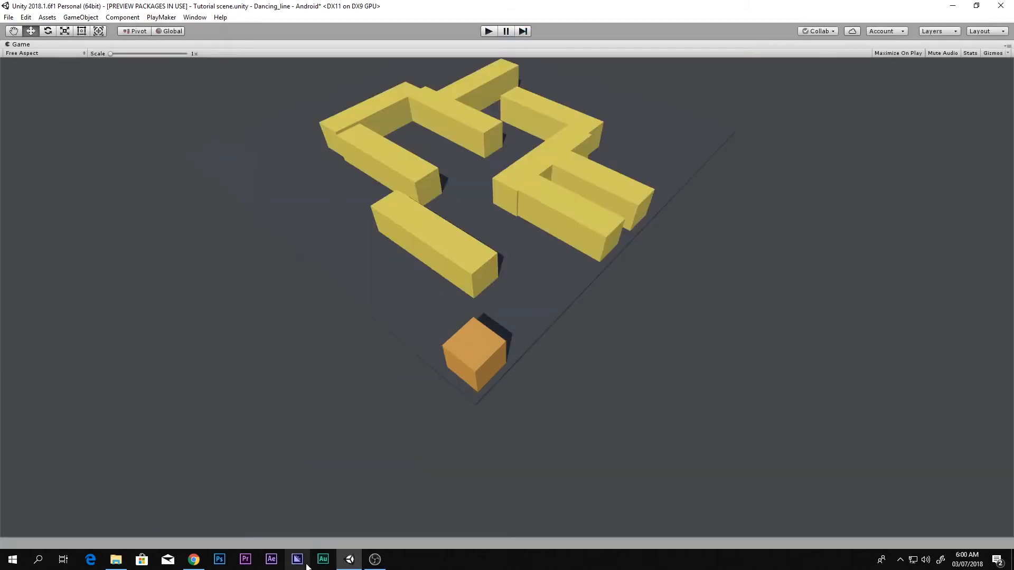
Switch to Chrome and view the Dancing Line - The Faded video from 1:38 in full screen with the sound muted.
{"action": "left_click", "coordinate": [194, 560]}
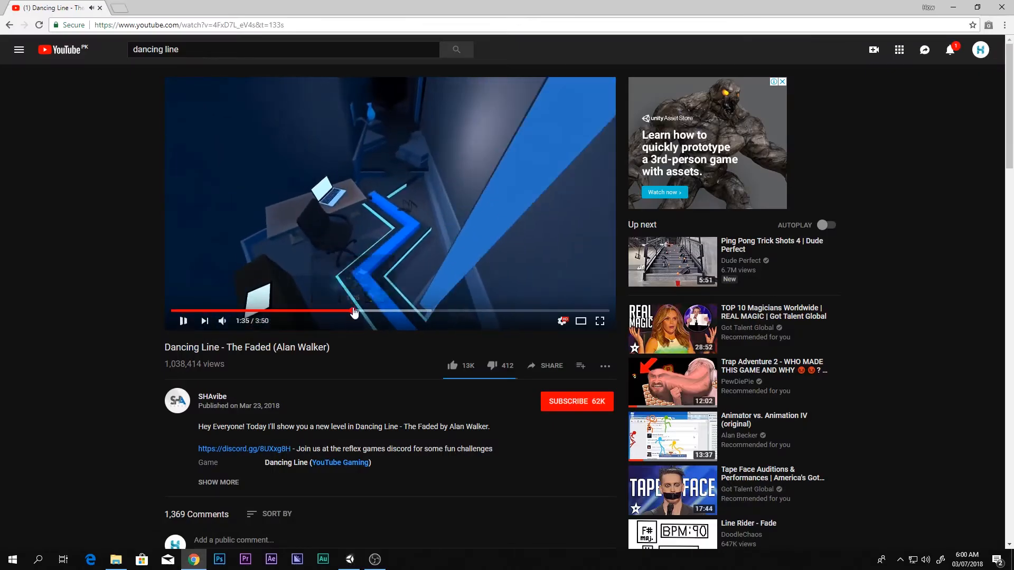
{"action": "left_click_drag", "start_coordinate": [351, 310], "coordinate": [382, 313]}
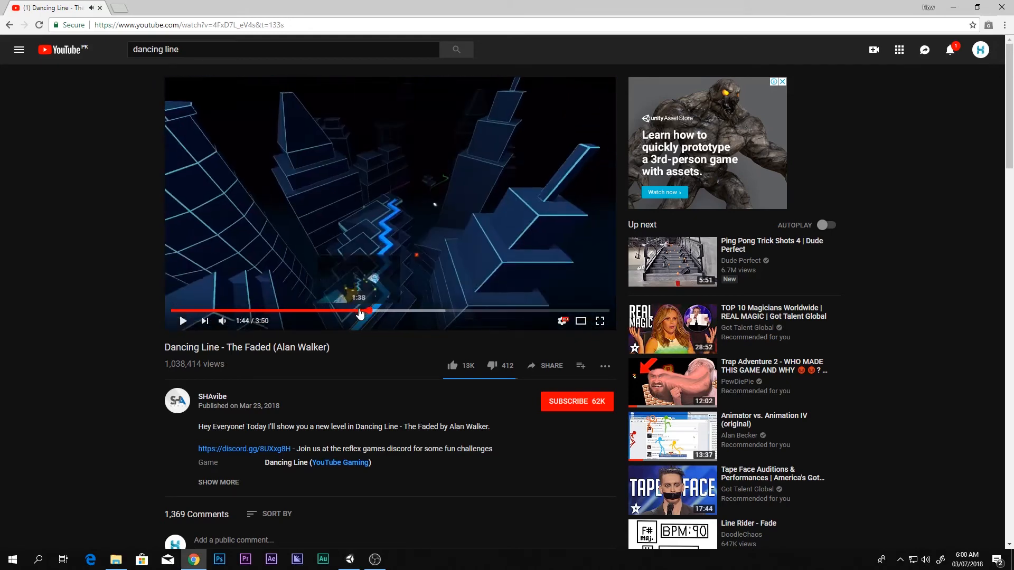
{"action": "left_click", "coordinate": [357, 311]}
{"action": "key", "text": "F11"}
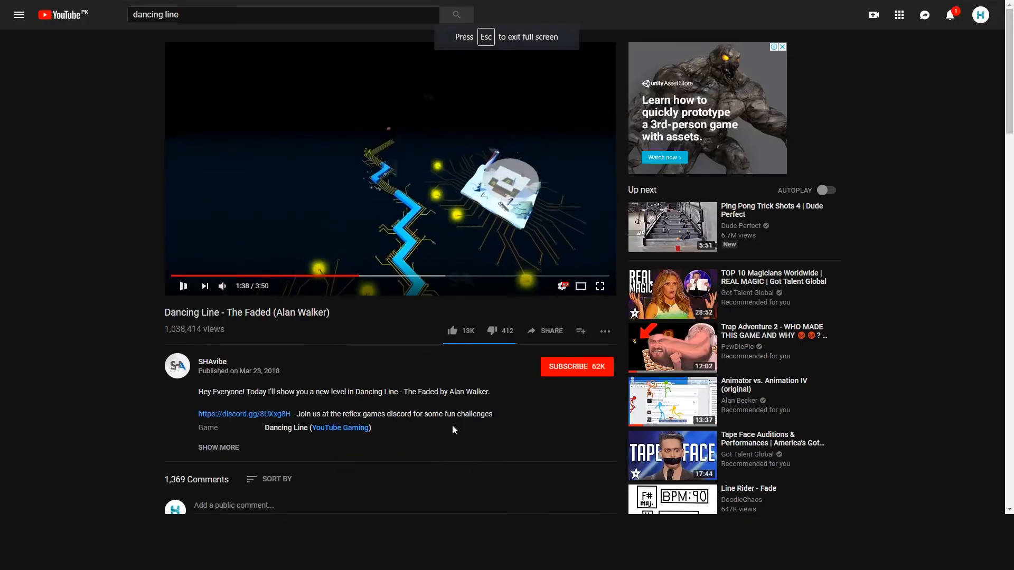
{"action": "key", "text": "f"}
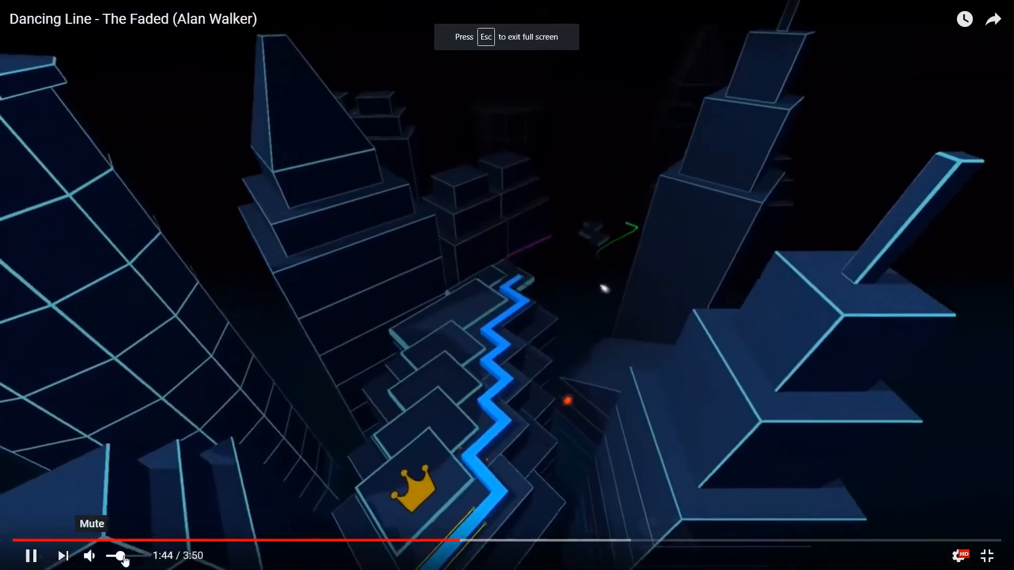
{"action": "left_click_drag", "start_coordinate": [125, 562], "coordinate": [108, 558]}
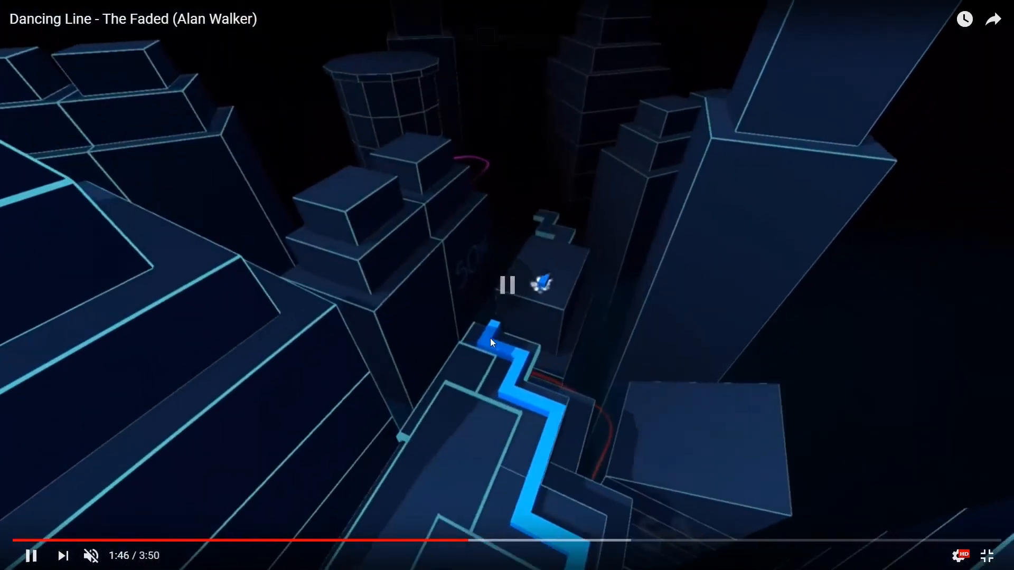
Replay the video section leading up to 1:47, pause on the line's jump between buildings, and leave full screen.
{"action": "left_click", "coordinate": [455, 540]}
{"action": "left_click", "coordinate": [515, 390]}
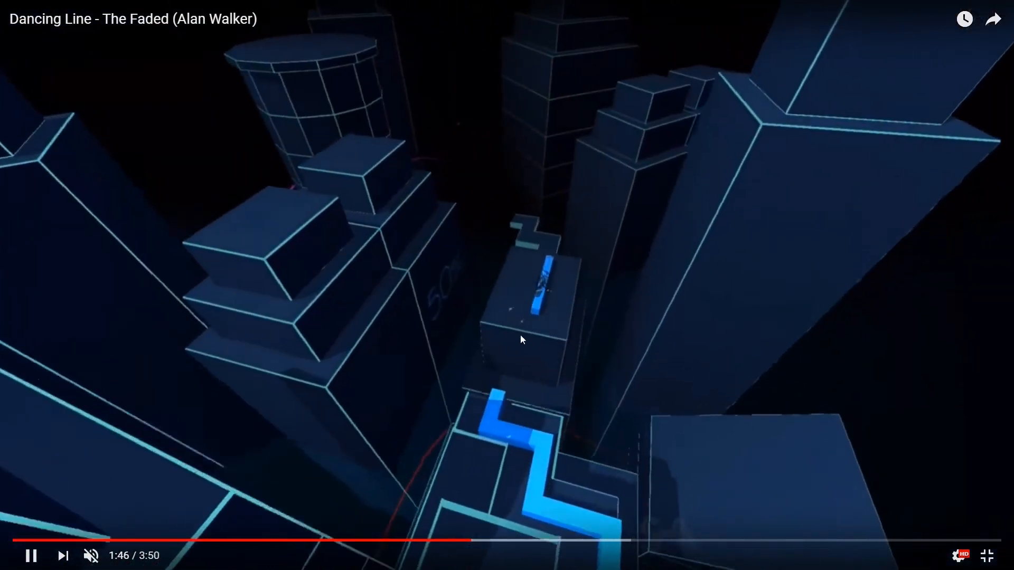
{"action": "left_click", "coordinate": [507, 353]}
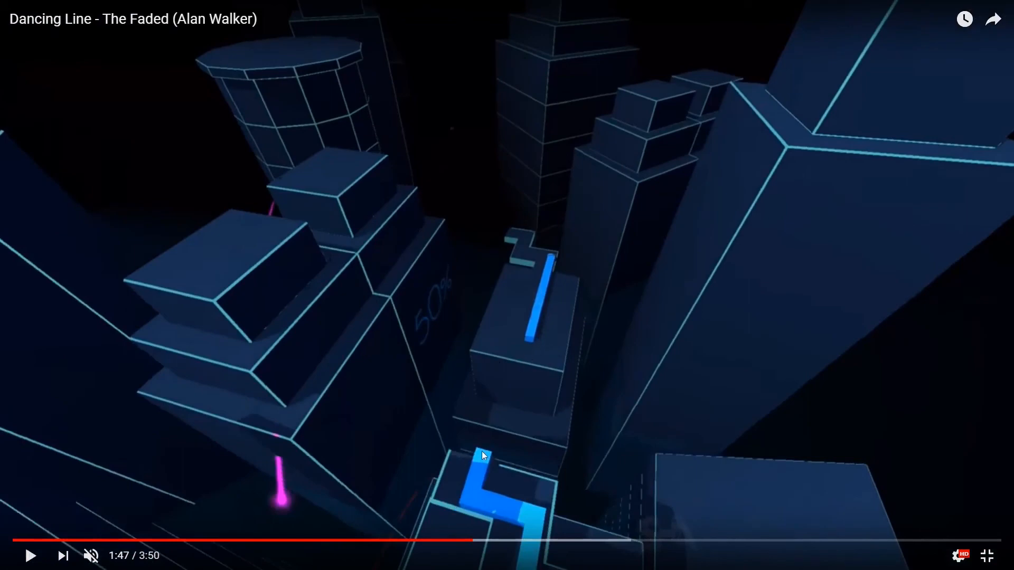
{"action": "double_click", "coordinate": [523, 356]}
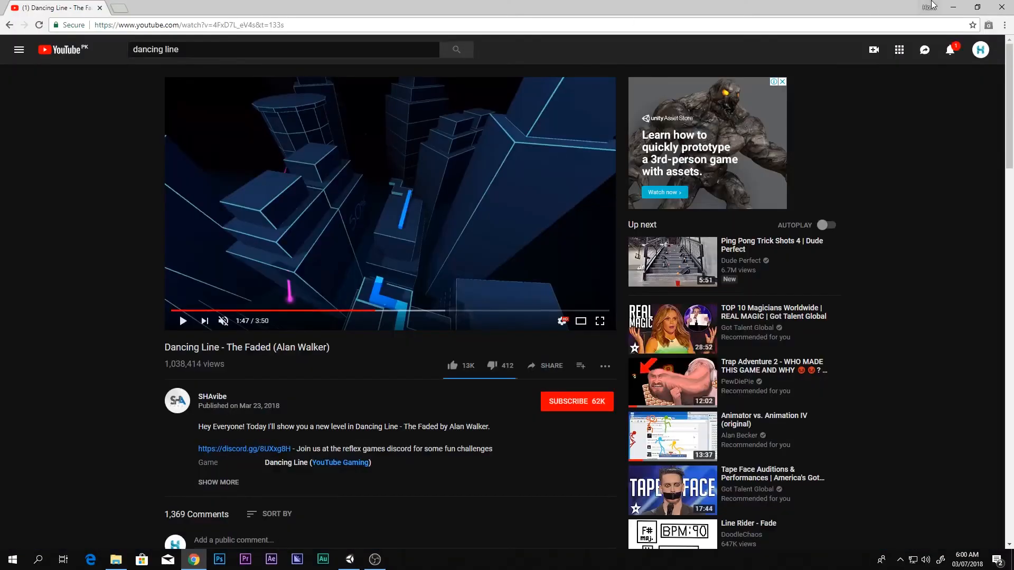
{"action": "left_click", "coordinate": [956, 50]}
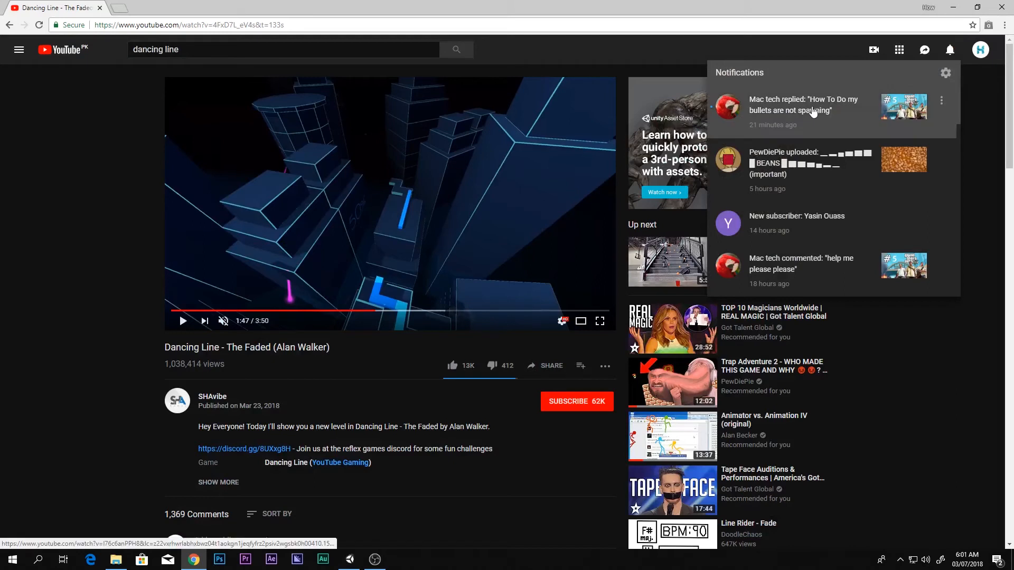
{"action": "left_click", "coordinate": [953, 8]}
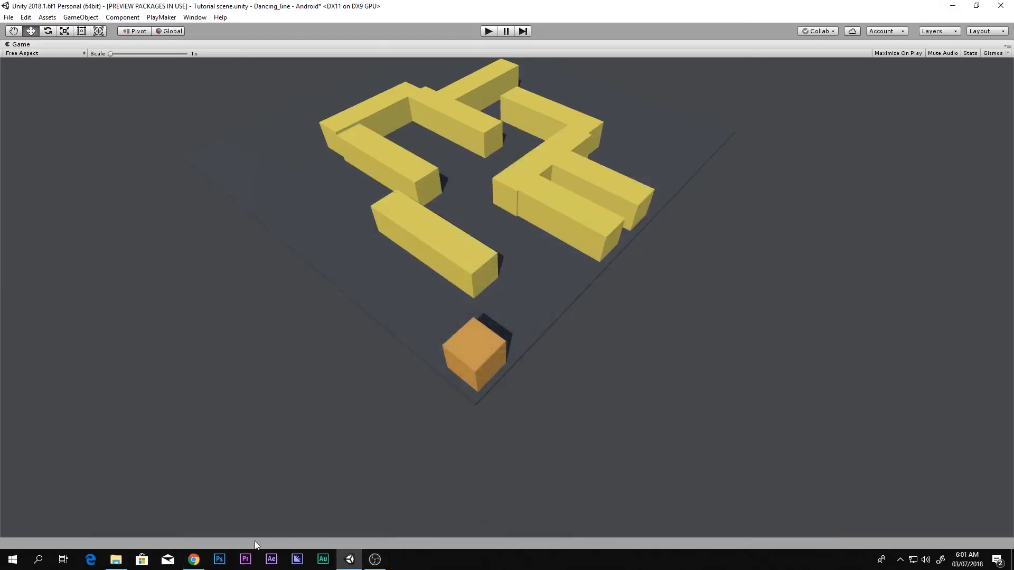
{"action": "left_click", "coordinate": [194, 559]}
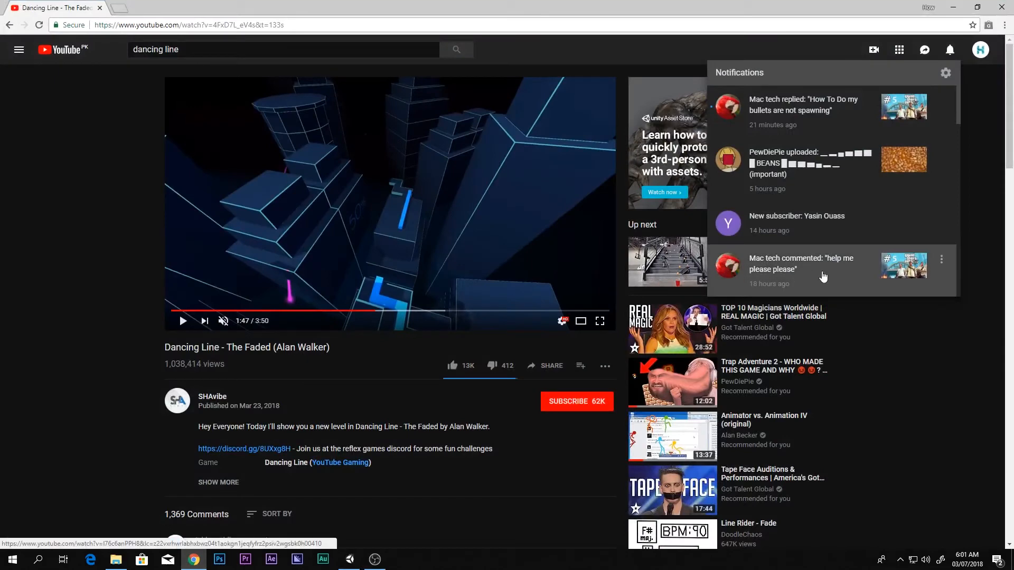
Switch back to Unity, return the maximized Game view to the normal editor layout, and save the scene.
{"action": "left_click", "coordinate": [953, 8]}
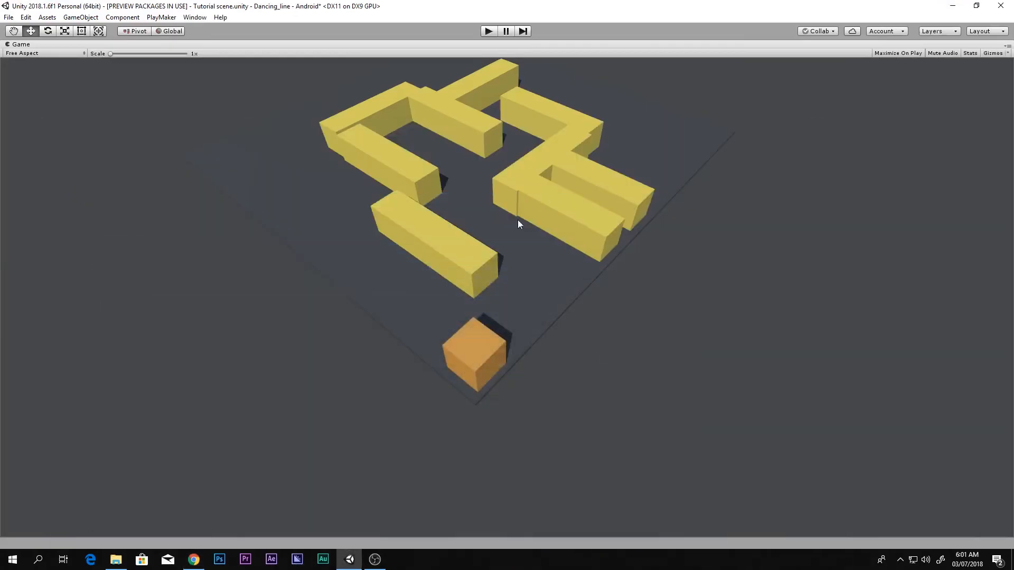
{"action": "key", "text": "shift+space"}
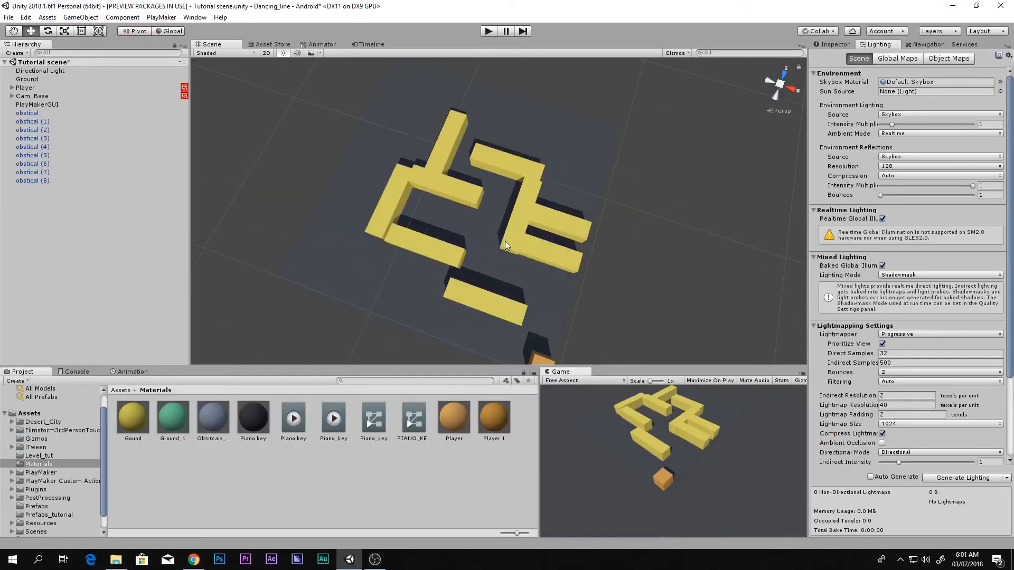
{"action": "key", "text": "ctrl+s"}
Show the Player's components in the Inspector and collapse its three PlayMaker FSM components.
{"action": "middle_click_drag", "start_coordinate": [381, 158], "coordinate": [382, 137]}
{"action": "left_click", "coordinate": [839, 45]}
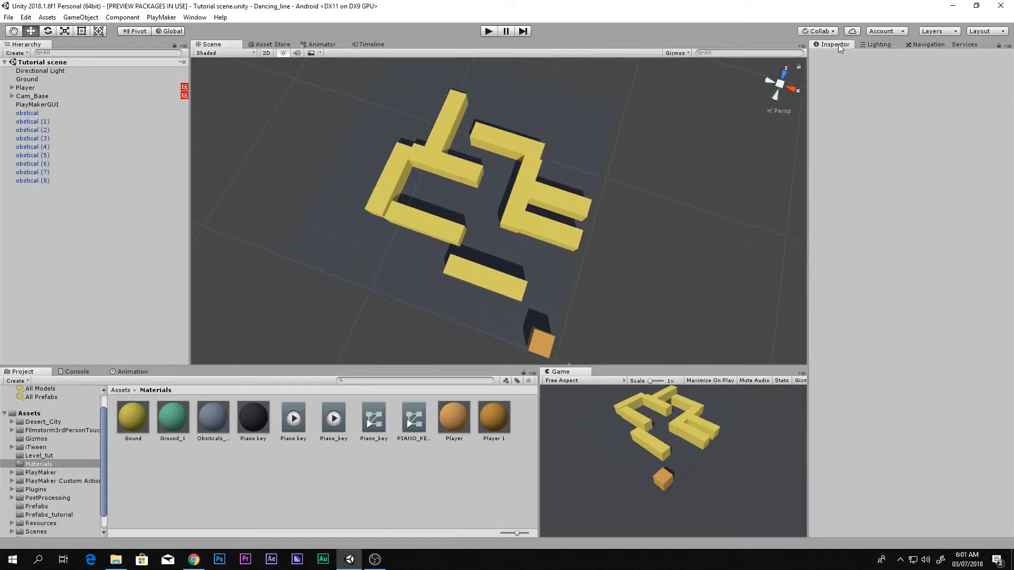
{"action": "left_click", "coordinate": [553, 233]}
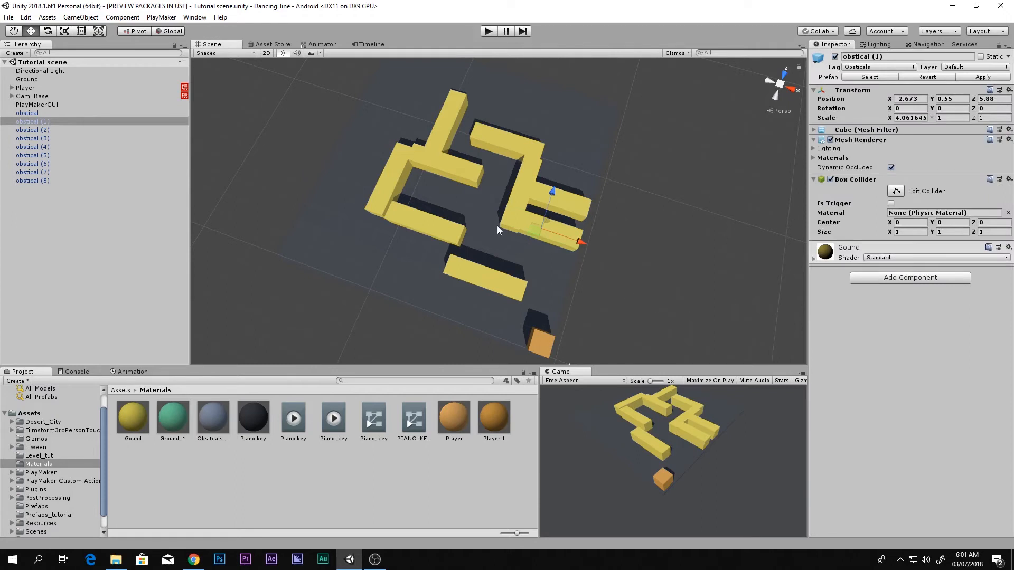
{"action": "middle_click_drag", "start_coordinate": [493, 224], "coordinate": [473, 223]}
{"action": "left_click", "coordinate": [62, 95]}
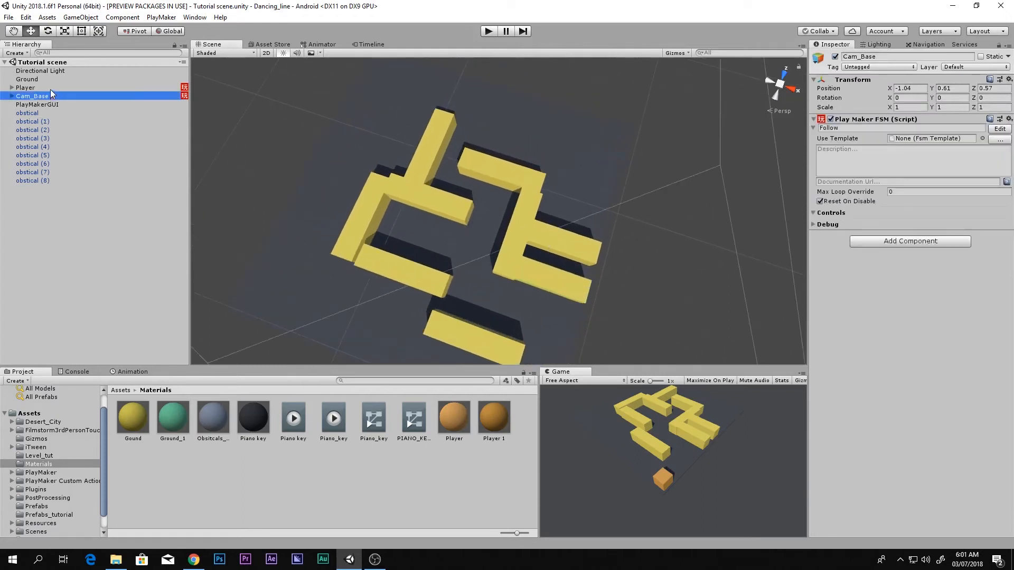
{"action": "left_click", "coordinate": [50, 89]}
{"action": "left_click", "coordinate": [814, 243]}
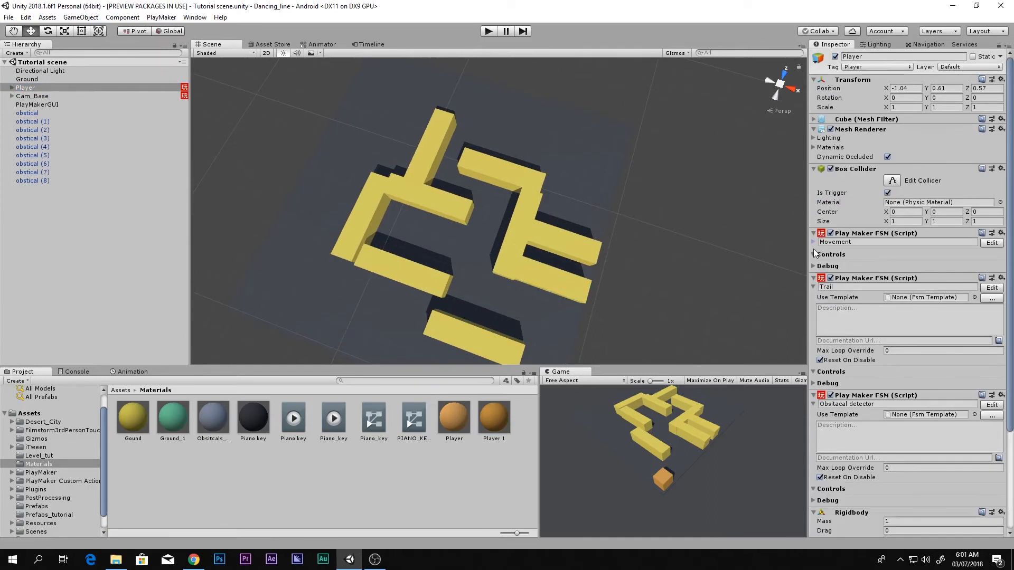
{"action": "left_click", "coordinate": [813, 234]}
{"action": "left_click", "coordinate": [813, 244]}
{"action": "left_click", "coordinate": [814, 253]}
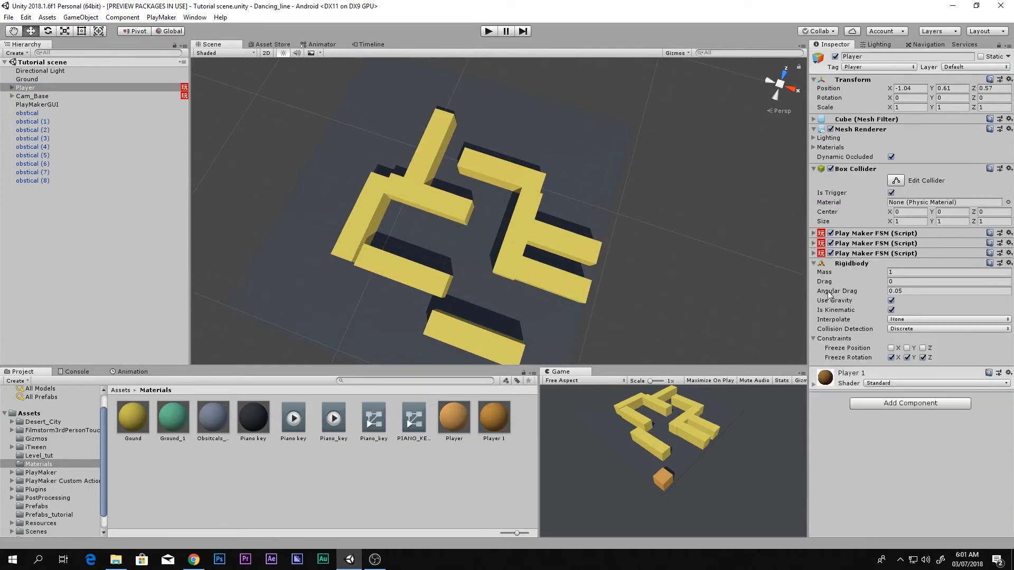
Add a new PlayMaker FSM component to the Player, open it for editing, and name it "ground detector".
{"action": "left_click", "coordinate": [885, 404]}
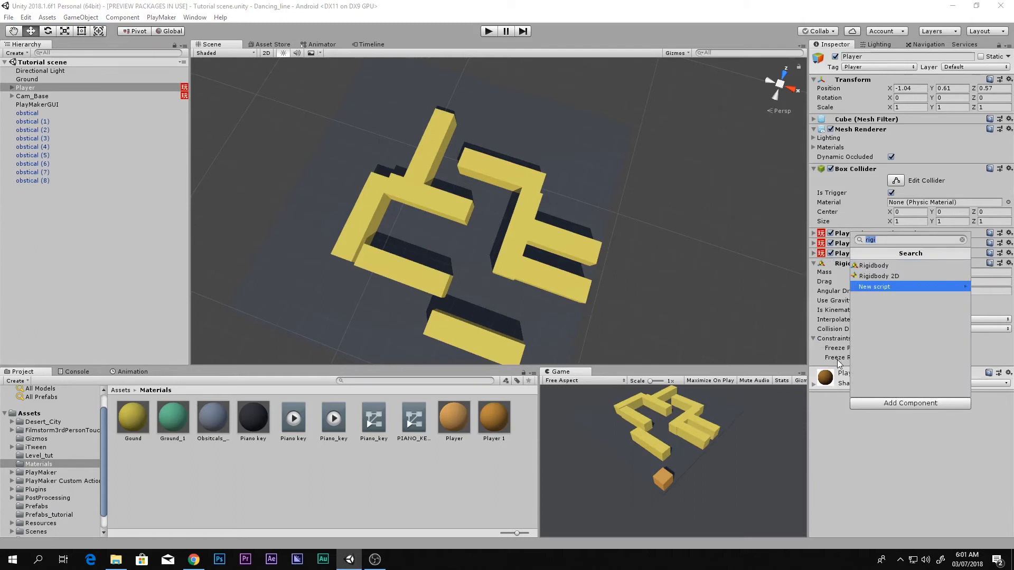
{"action": "type", "text": "fs"}
{"action": "left_click", "coordinate": [895, 276]}
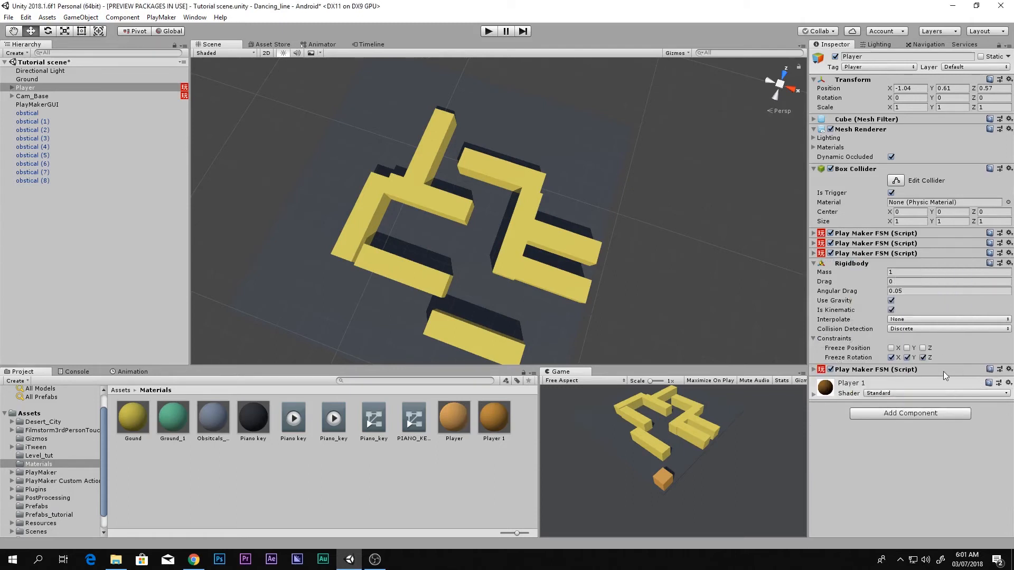
{"action": "left_click", "coordinate": [945, 372]}
{"action": "left_click", "coordinate": [999, 380]}
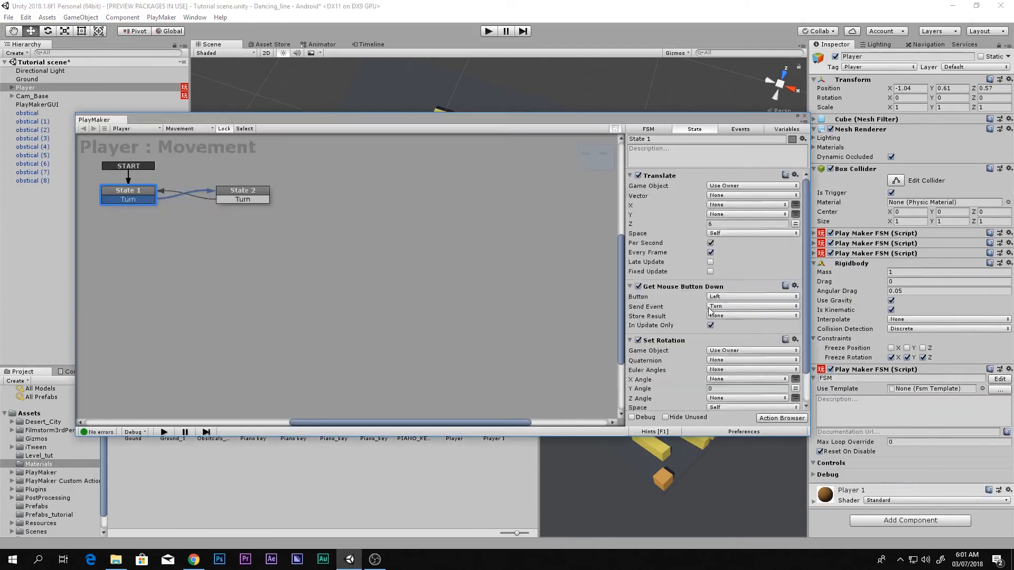
{"action": "left_click", "coordinate": [863, 378]}
{"action": "type", "text": "F"}
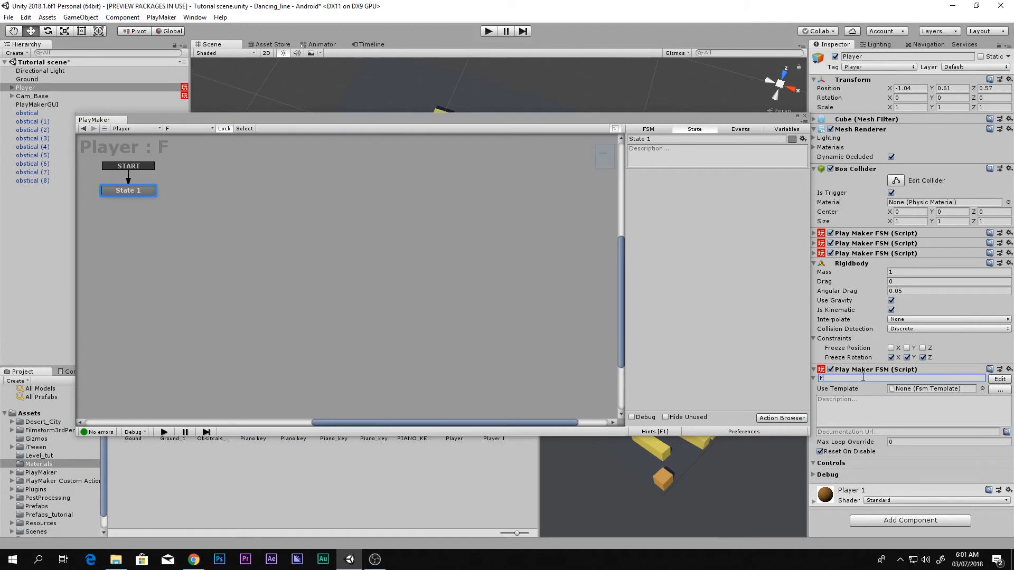
{"action": "type", "text": "ground detector"}
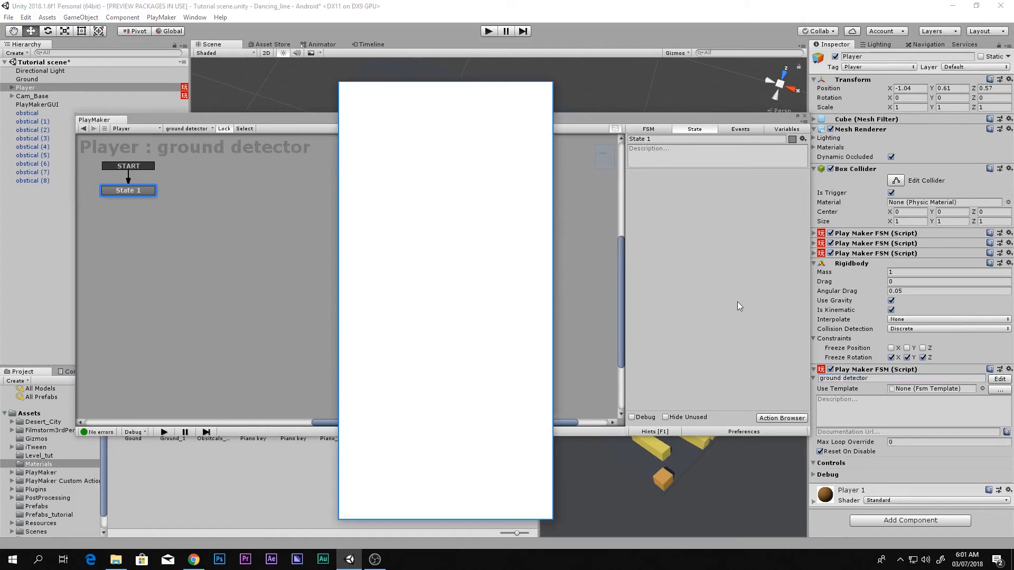
Add a Raycast 2 action to State 1 of the ground detector FSM.
{"action": "type", "text": "ay"}
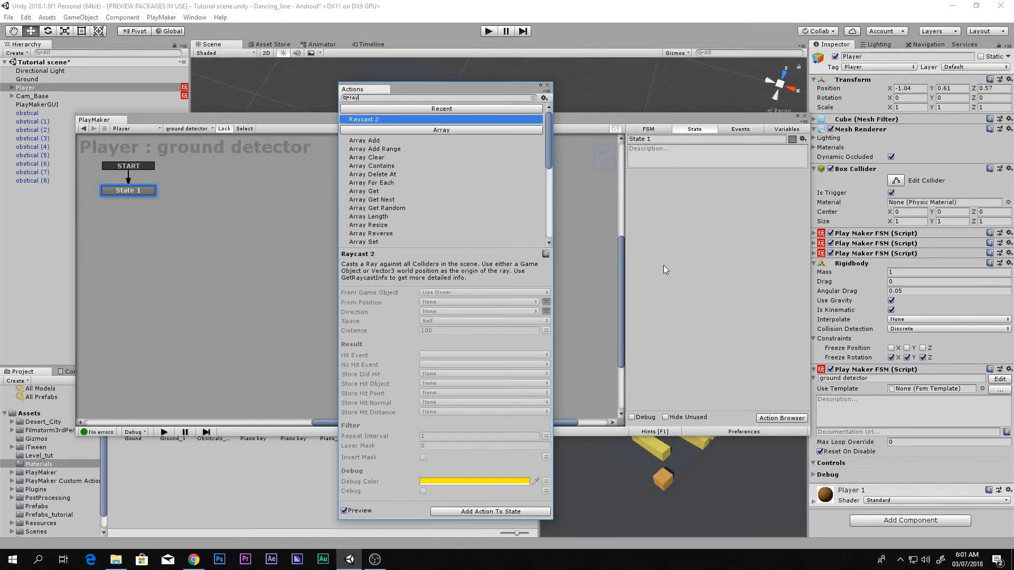
{"action": "key", "text": "Return"}
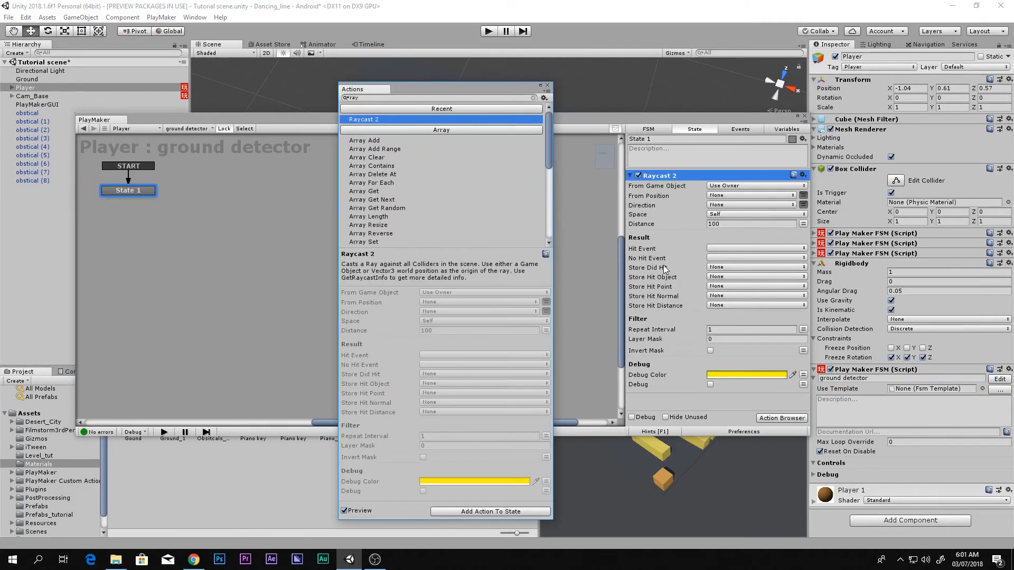
{"action": "left_click", "coordinate": [548, 87]}
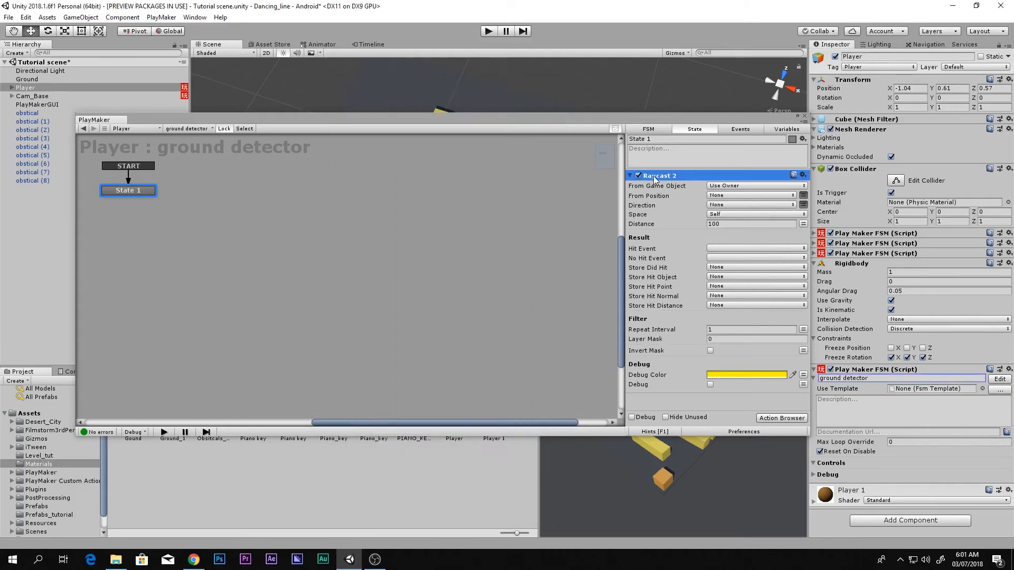
{"action": "left_click_drag", "start_coordinate": [733, 122], "coordinate": [820, 81]}
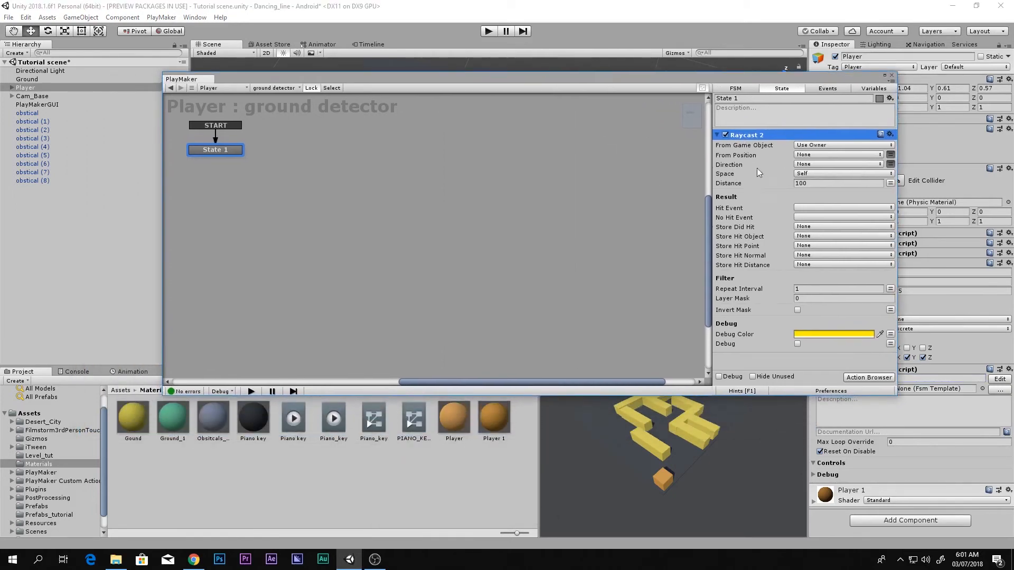
Locate the PlayMaker Custom Actions folder in the project's Assets and look at the level's obstacles in the scene.
{"action": "left_click", "coordinate": [49, 414]}
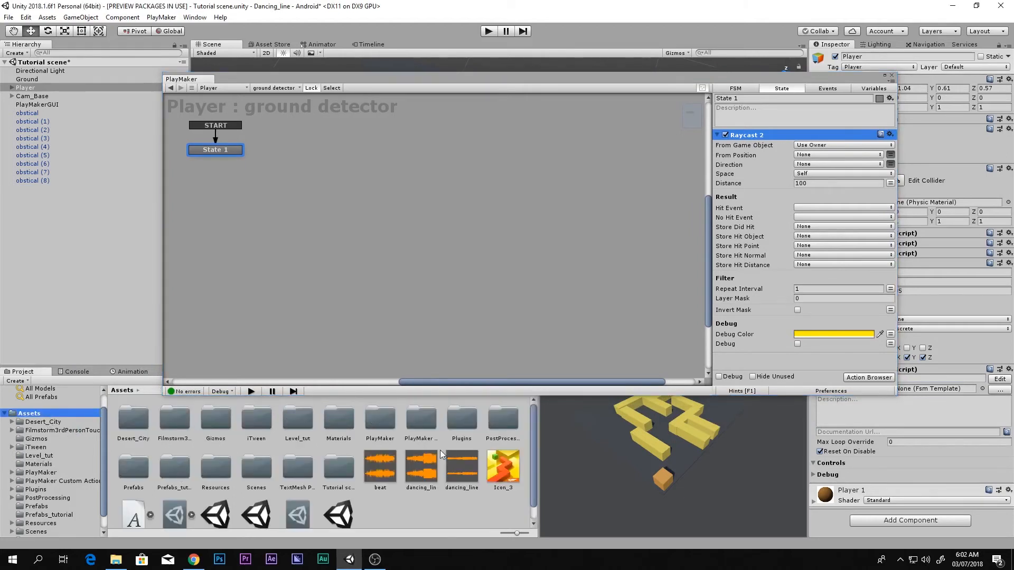
{"action": "left_click", "coordinate": [388, 422]}
{"action": "left_click", "coordinate": [420, 418]}
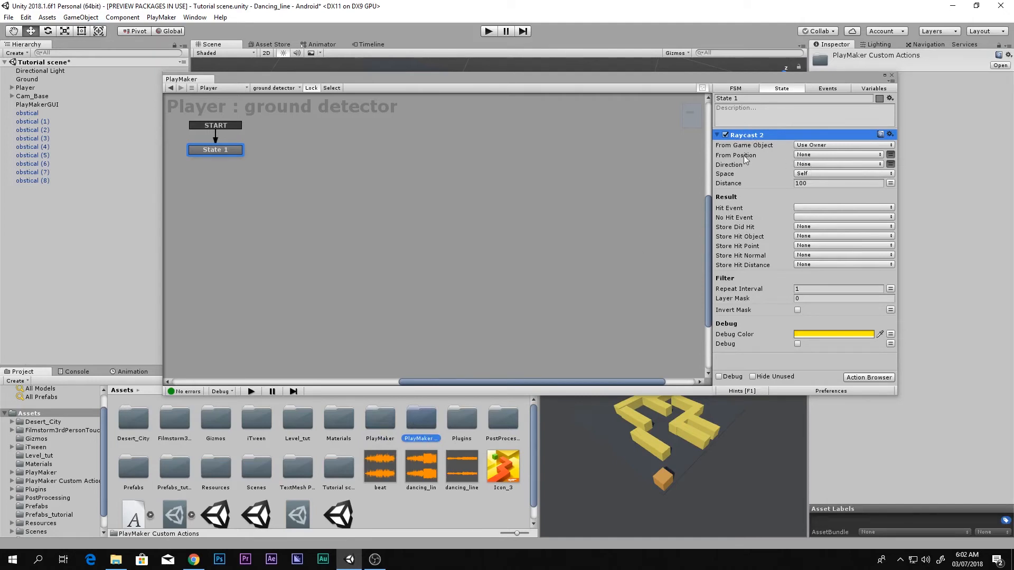
{"action": "left_click_drag", "start_coordinate": [748, 80], "coordinate": [623, 356]}
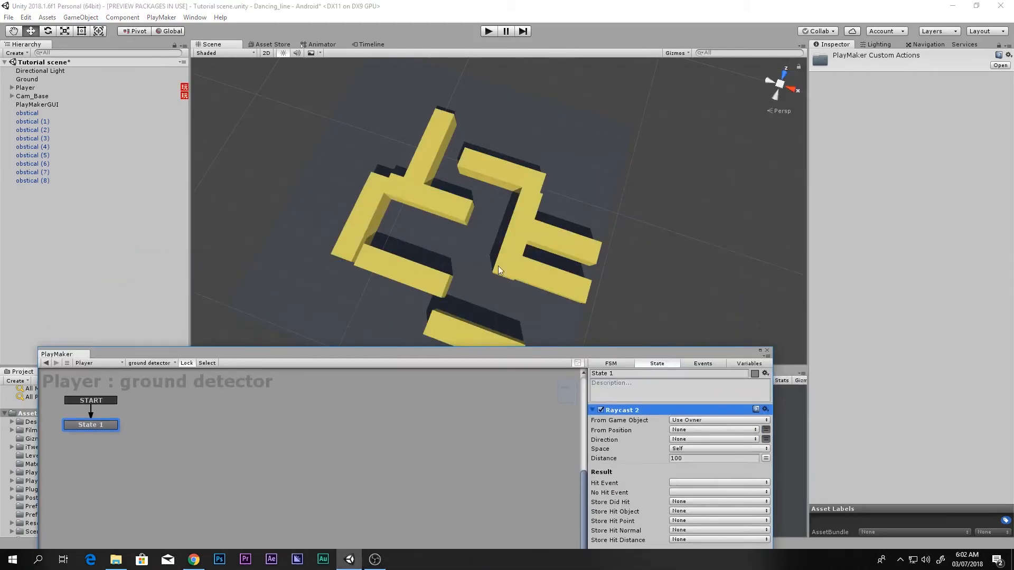
{"action": "left_click_drag", "start_coordinate": [520, 354], "coordinate": [588, 143]}
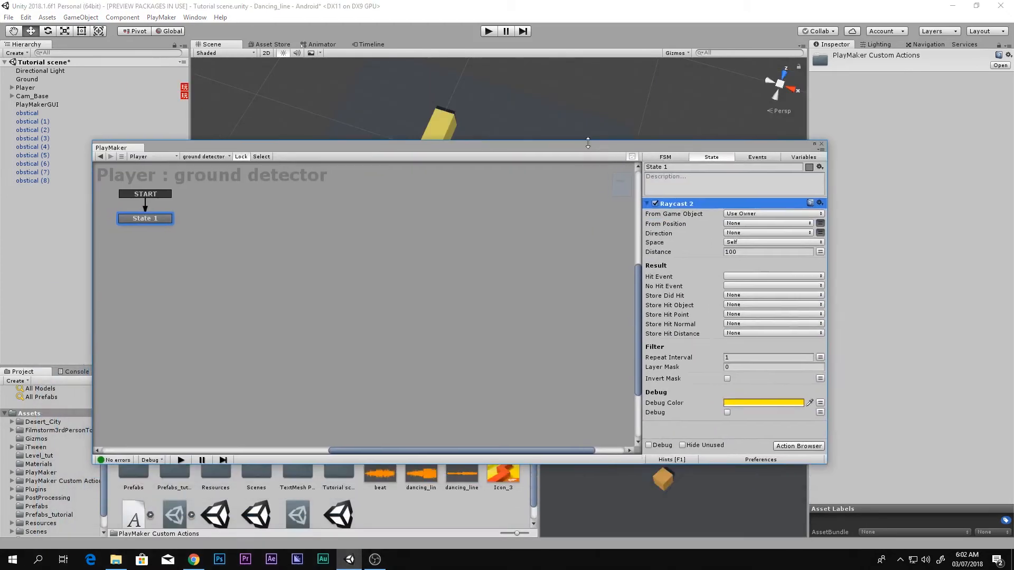
Set the Raycast 2 direction to X 0, Y -1, Z 0 and its distance to 0.5.
{"action": "left_click", "coordinate": [821, 233]}
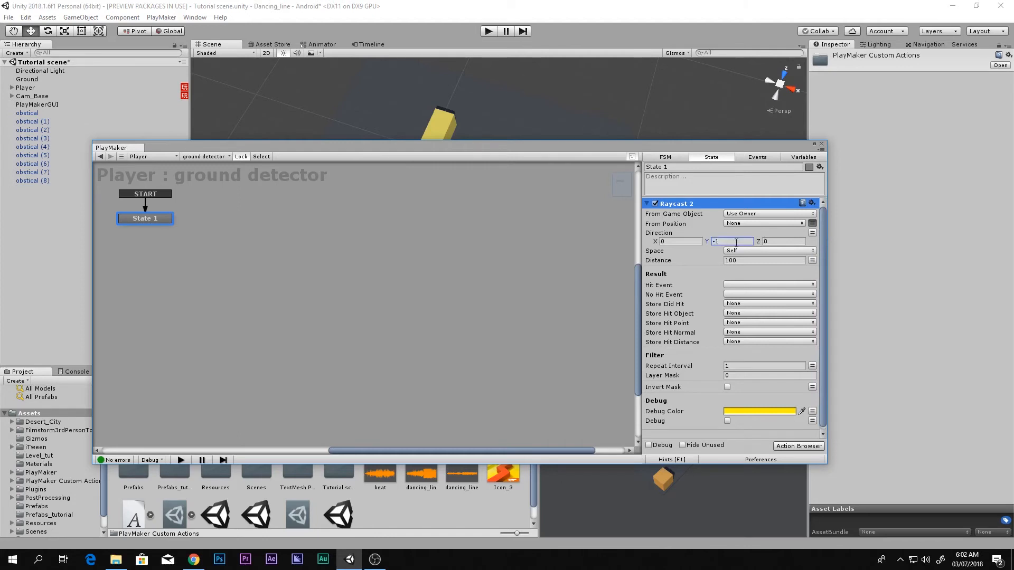
{"action": "left_click", "coordinate": [738, 259]}
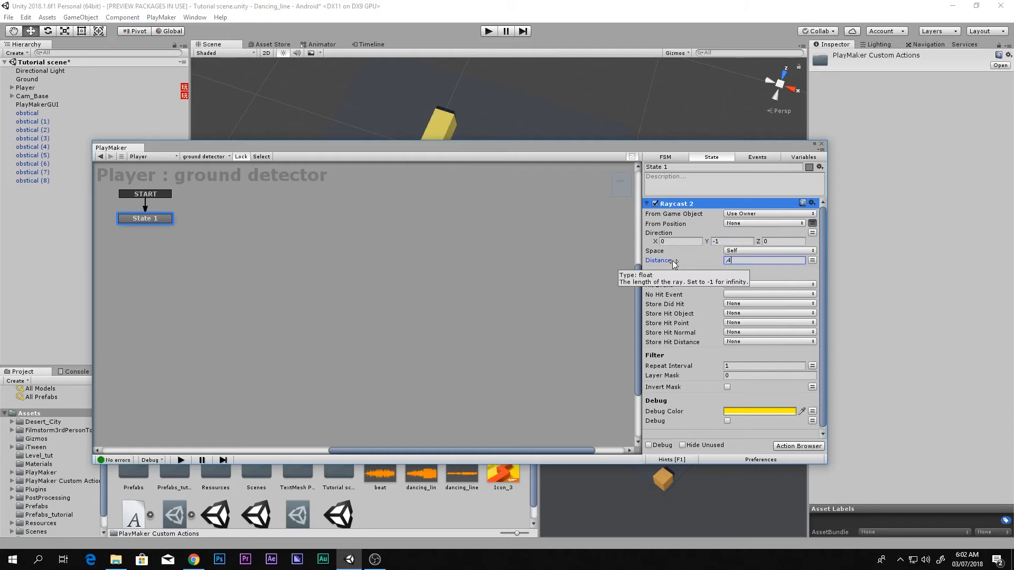
{"action": "key", "text": "Return"}
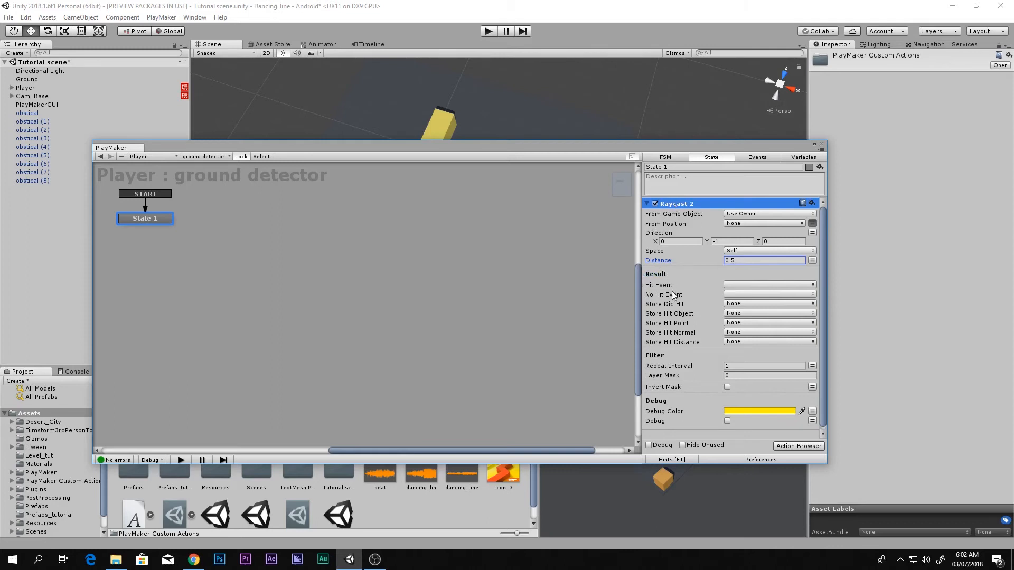
Create a new event named "fall" as the No Hit Event of the Raycast 2 action.
{"action": "left_click", "coordinate": [730, 295]}
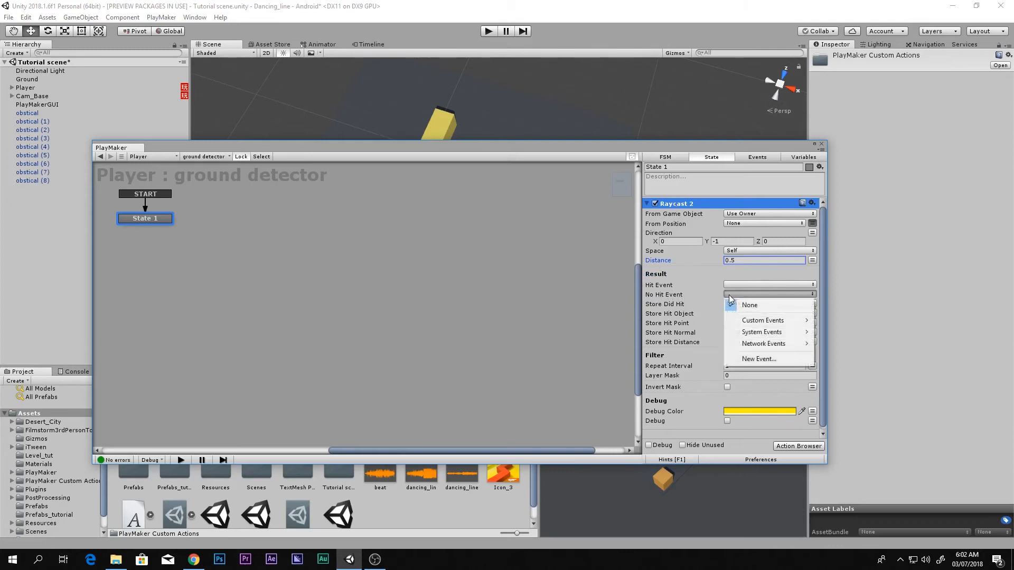
{"action": "left_click", "coordinate": [752, 358]}
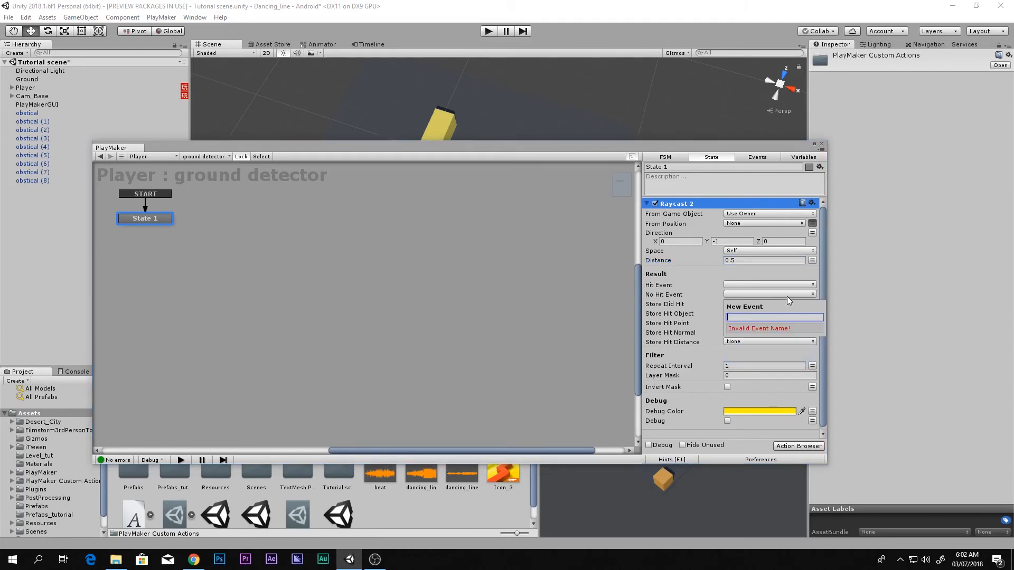
{"action": "type", "text": "N"}
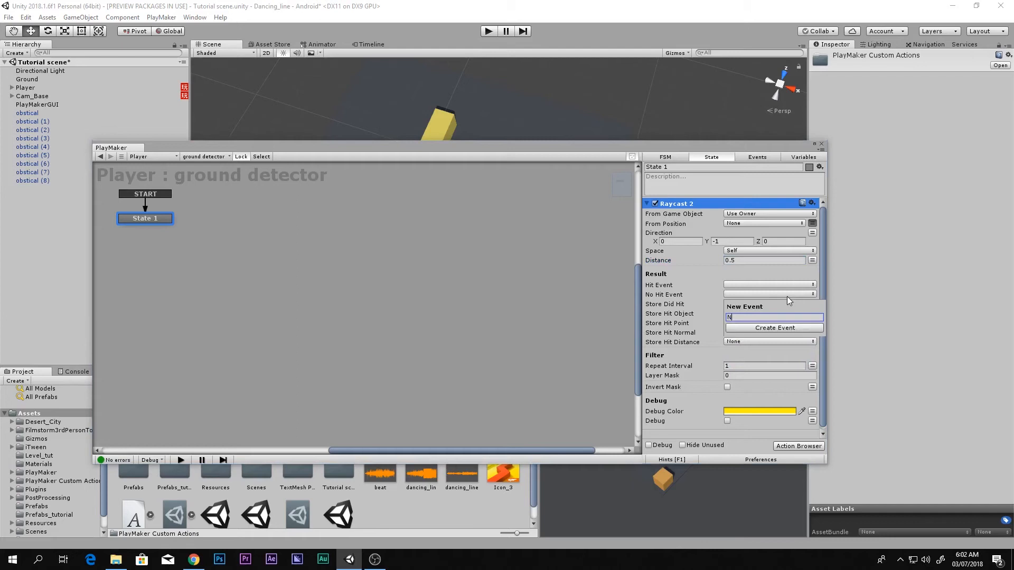
{"action": "key", "text": "BackSpace"}
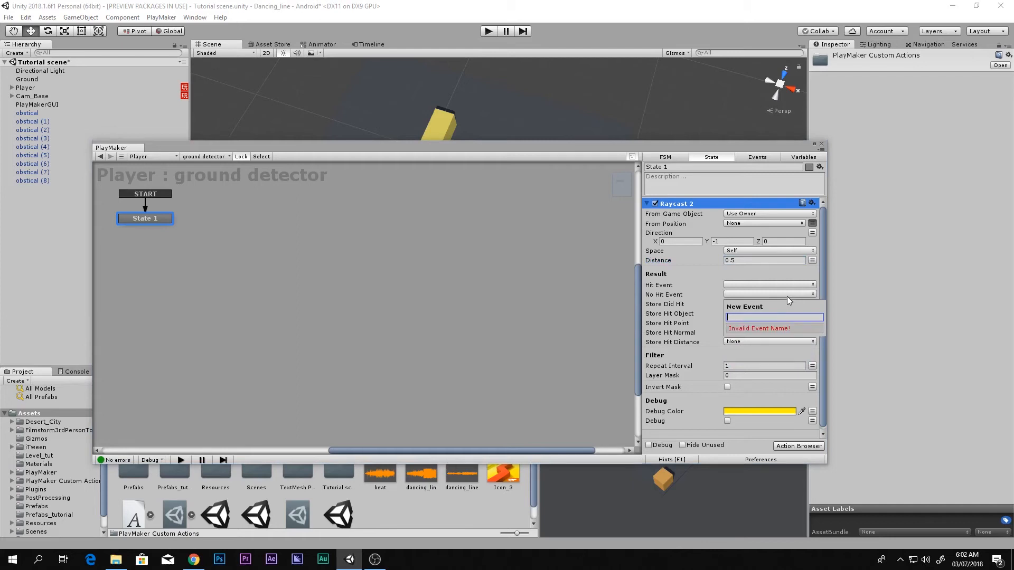
{"action": "type", "text": "fall"}
{"action": "key", "text": "Return"}
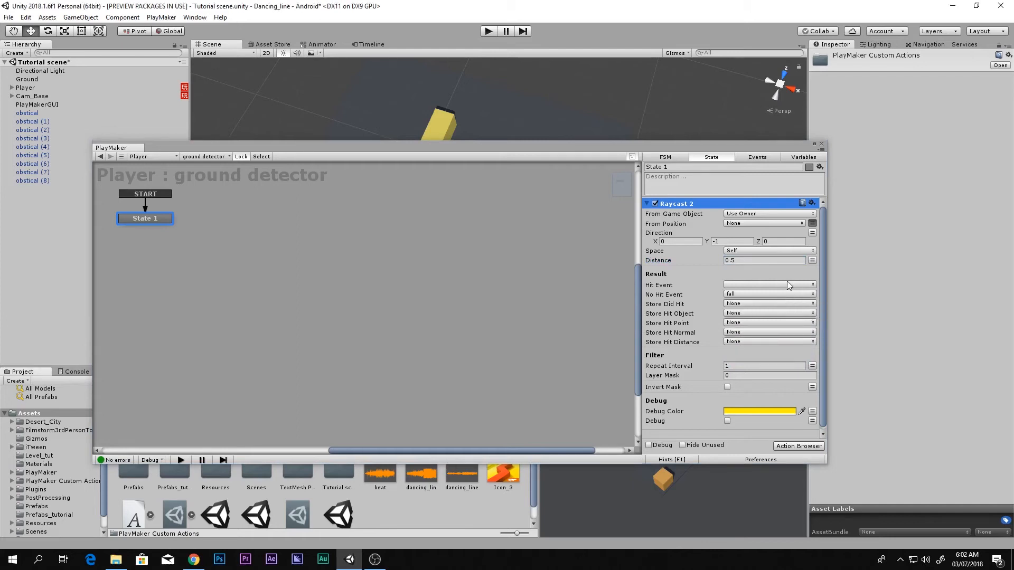
Add a fall transition to State 1 and link it to a new State 2.
{"action": "right_click", "coordinate": [175, 223]}
{"action": "mouse_move", "coordinate": [272, 224]}
{"action": "left_click", "coordinate": [306, 227]}
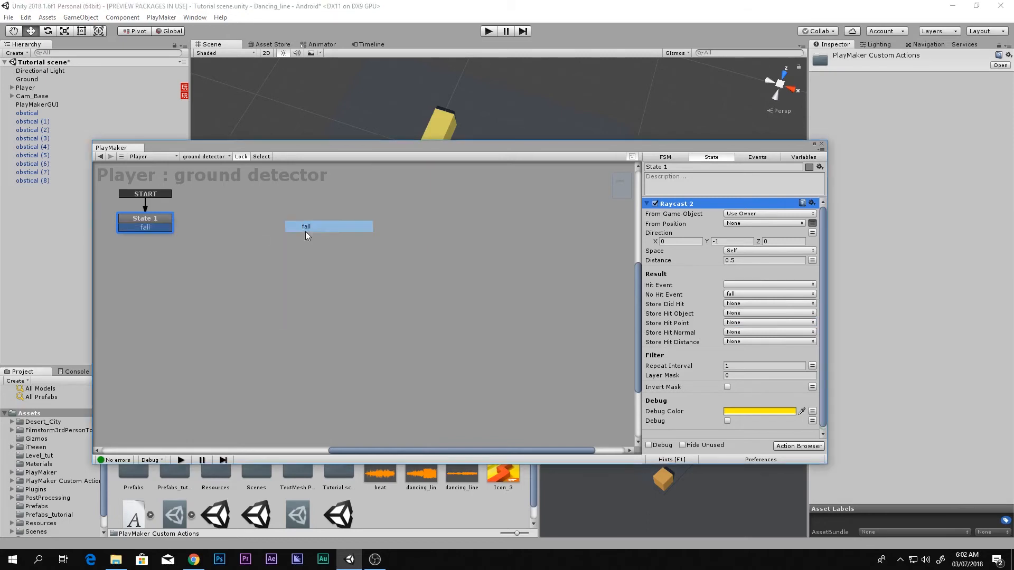
{"action": "left_click_drag", "start_coordinate": [144, 227], "coordinate": [257, 229]}
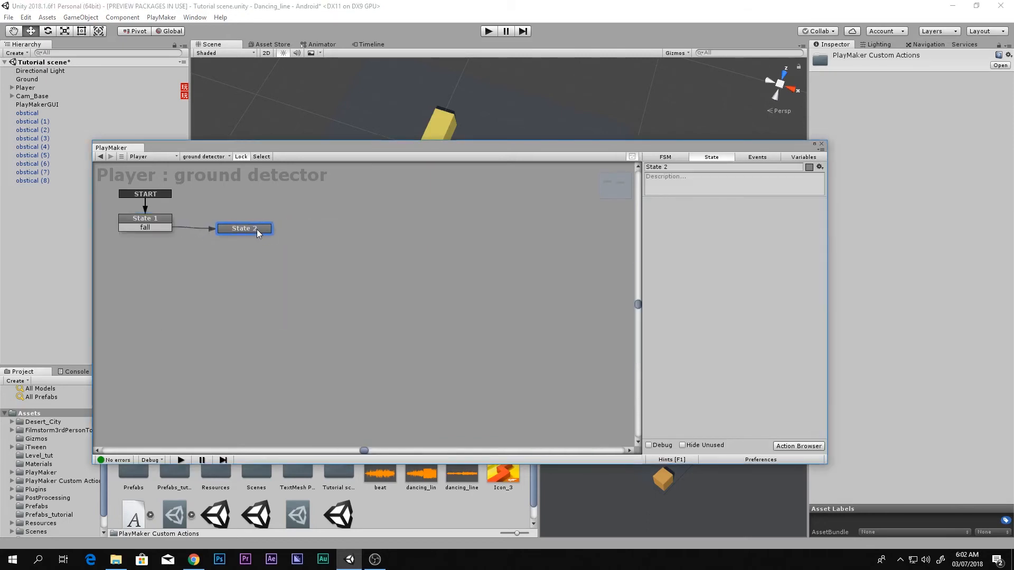
Add a Set Property action to State 2 of the ground detector FSM.
{"action": "double_click", "coordinate": [749, 316]}
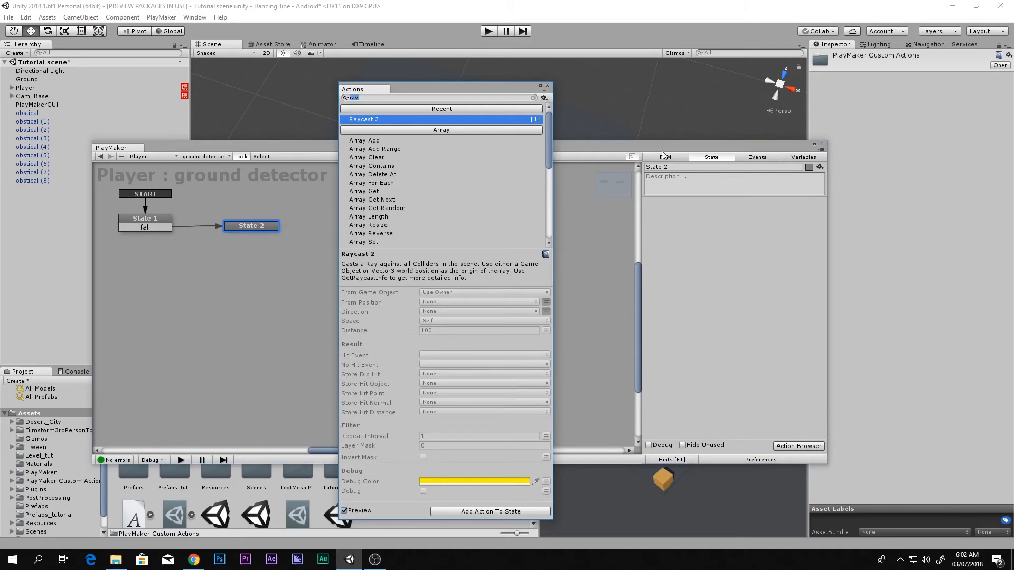
{"action": "left_click", "coordinate": [547, 85]}
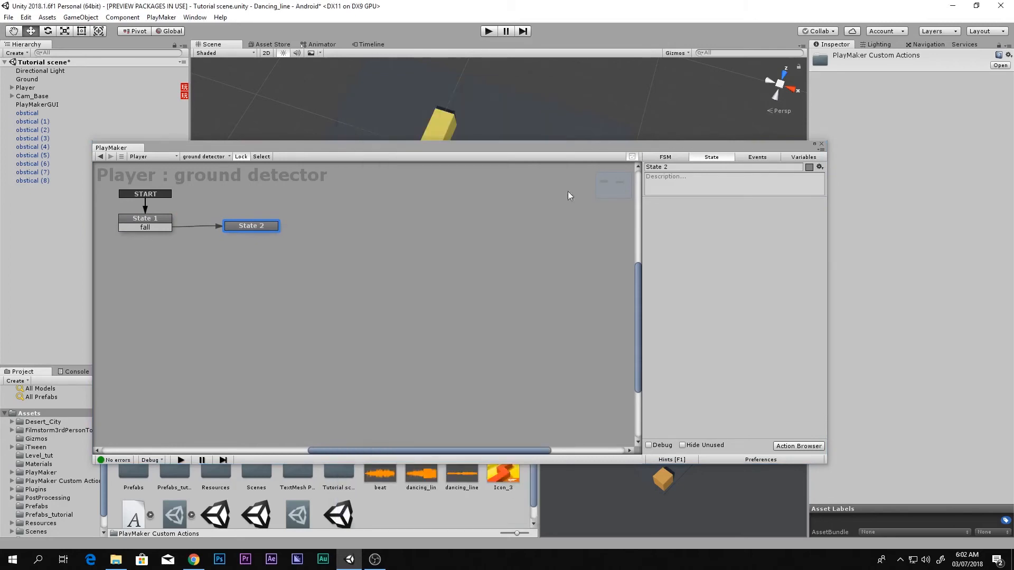
{"action": "double_click", "coordinate": [725, 310]}
{"action": "type", "text": "set"}
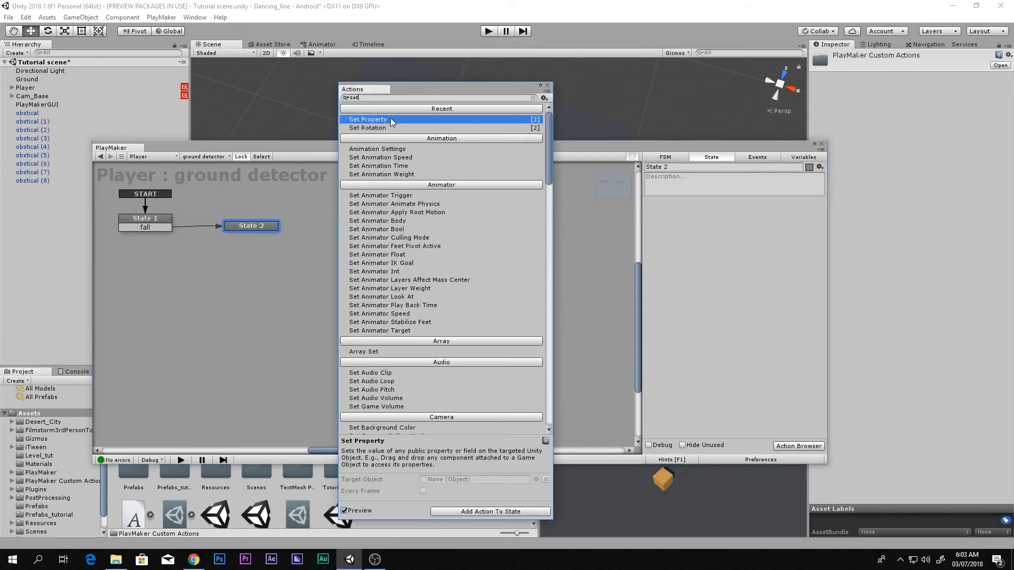
{"action": "key", "text": "Return"}
{"action": "left_click", "coordinate": [547, 86]}
Play-test the scene while switching the Player Rigidbody's Is Kinematic option off and back on, and stop the game.
{"action": "left_click_drag", "start_coordinate": [175, 147], "coordinate": [39, 152]}
{"action": "key", "text": "Up"}
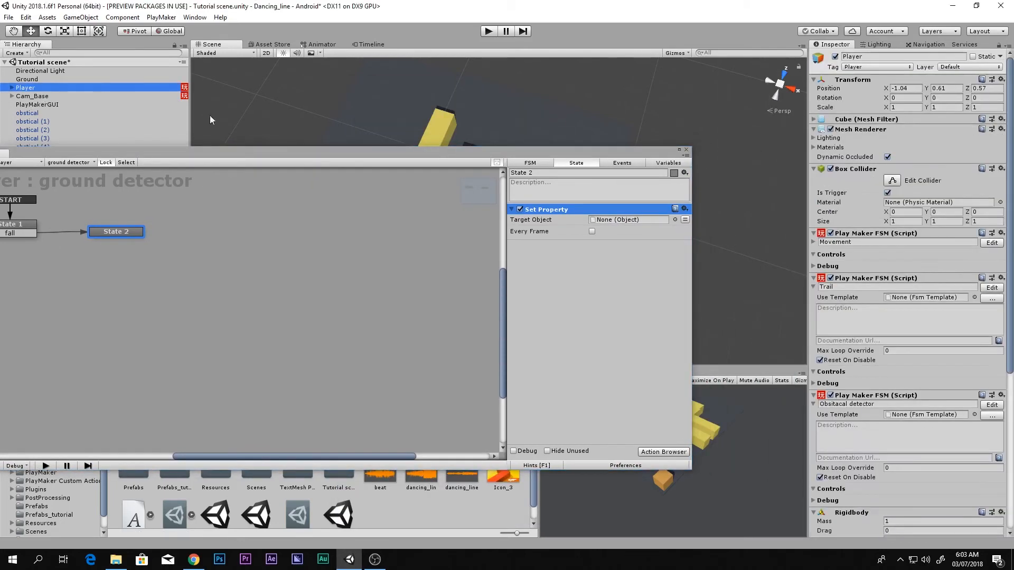
{"action": "scroll", "coordinate": [863, 280], "scroll_direction": "down", "scroll_amount": 5}
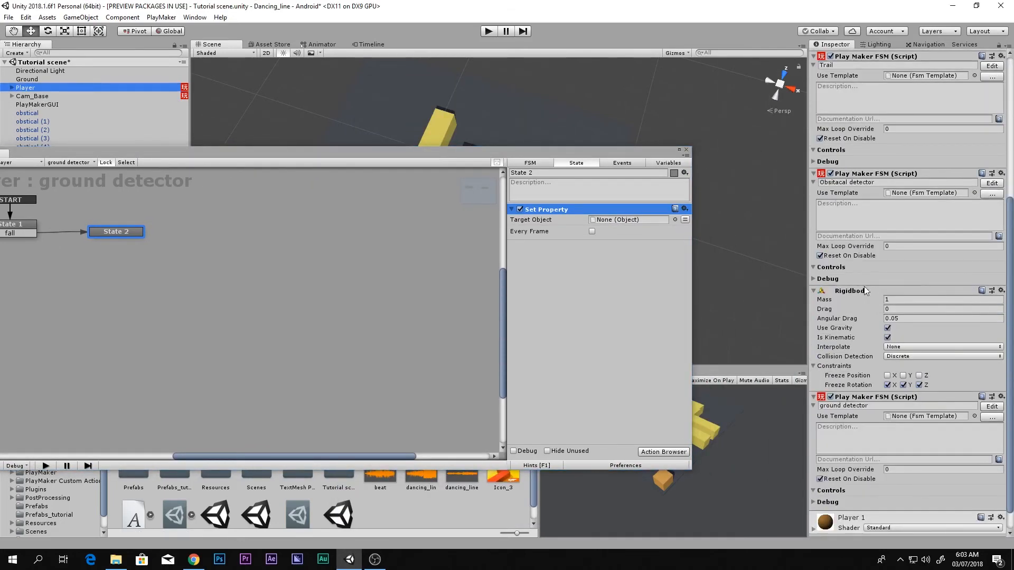
{"action": "left_click_drag", "start_coordinate": [657, 151], "coordinate": [299, 148]}
{"action": "left_click", "coordinate": [486, 31]}
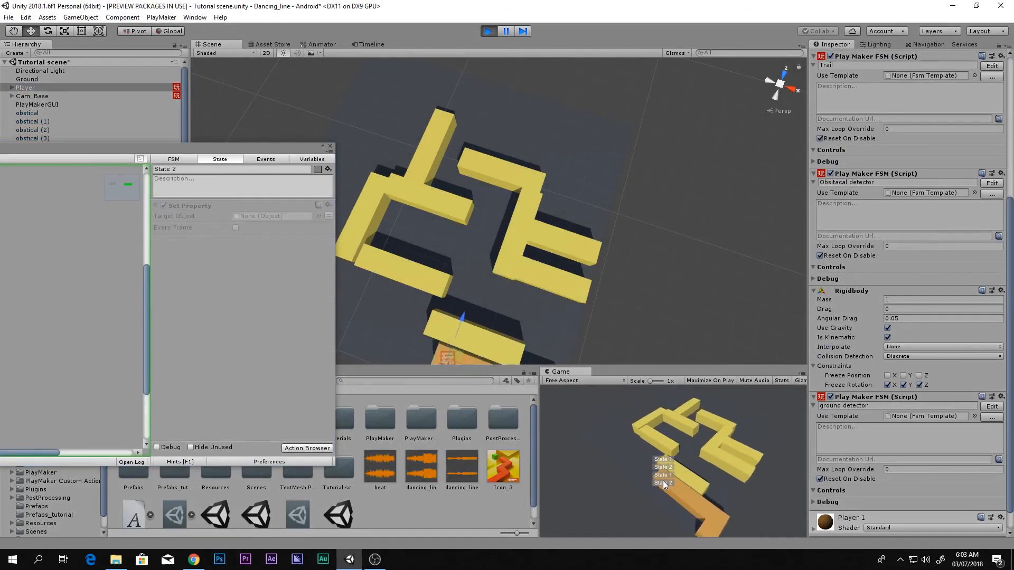
{"action": "left_click", "coordinate": [887, 337]}
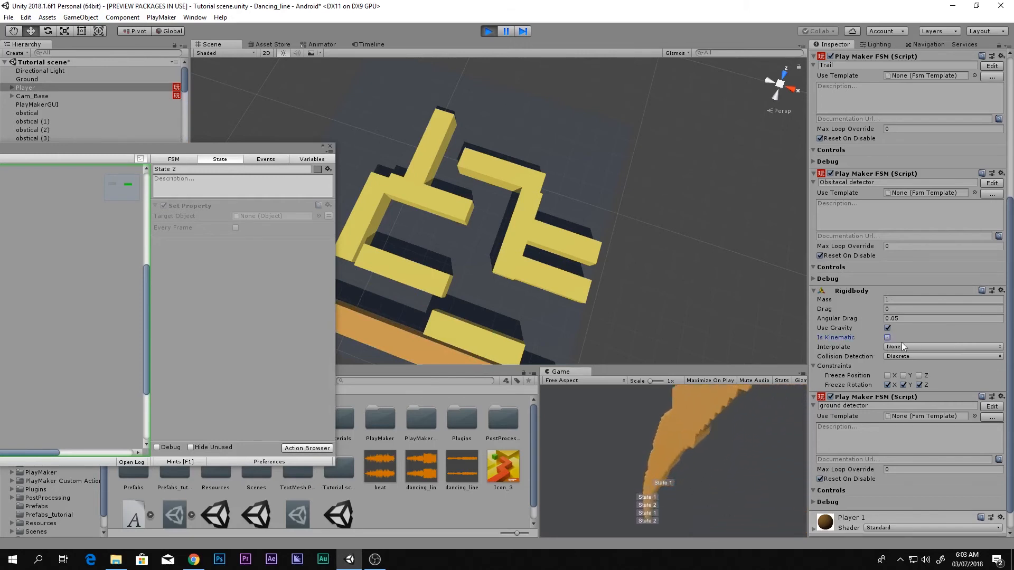
{"action": "left_click", "coordinate": [887, 338]}
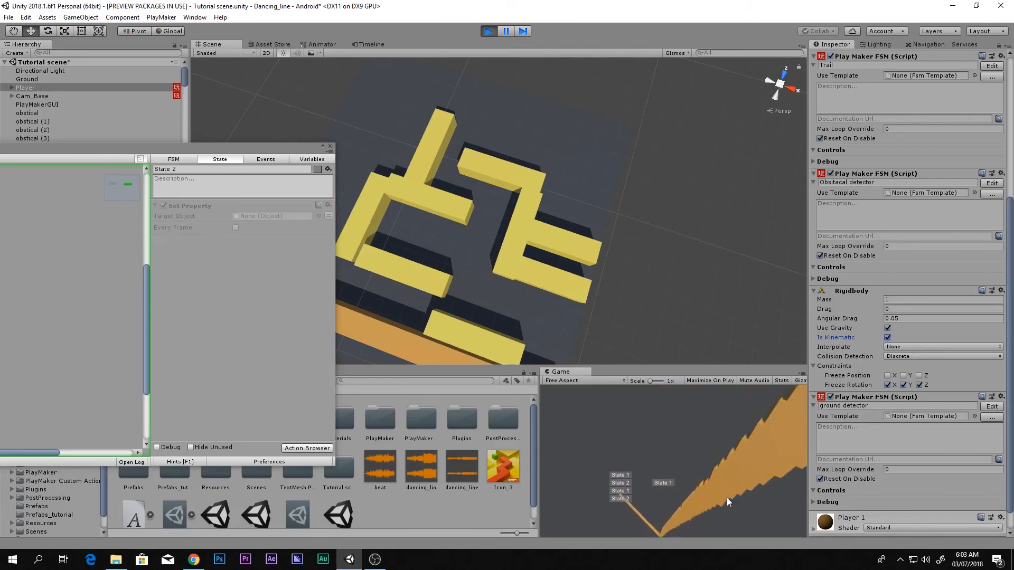
{"action": "left_click", "coordinate": [487, 32]}
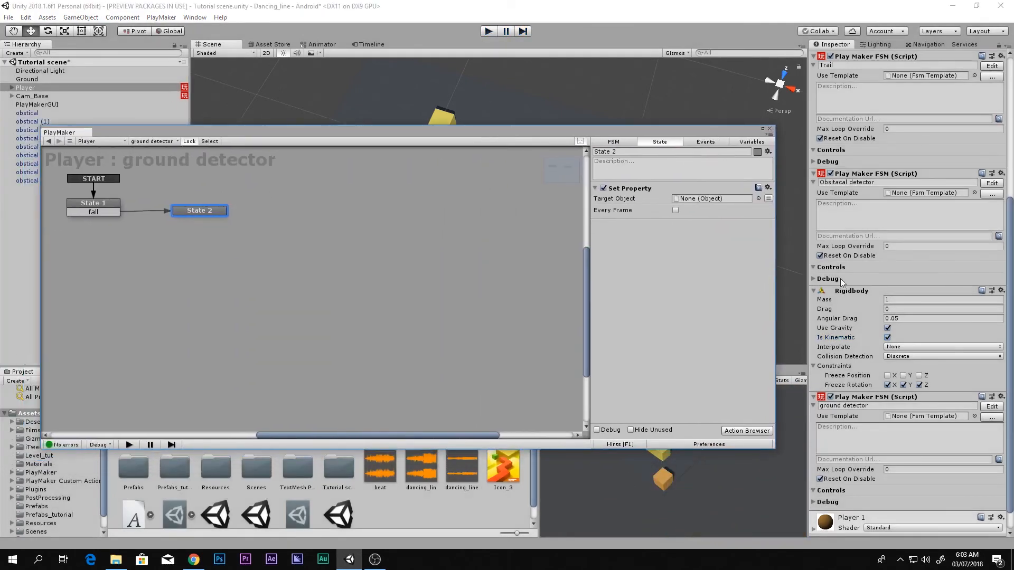
Set the Set Property action in State 2 to target the Player's Rigidbody and its isKinematic property.
{"action": "left_click_drag", "start_coordinate": [851, 291], "coordinate": [715, 201]}
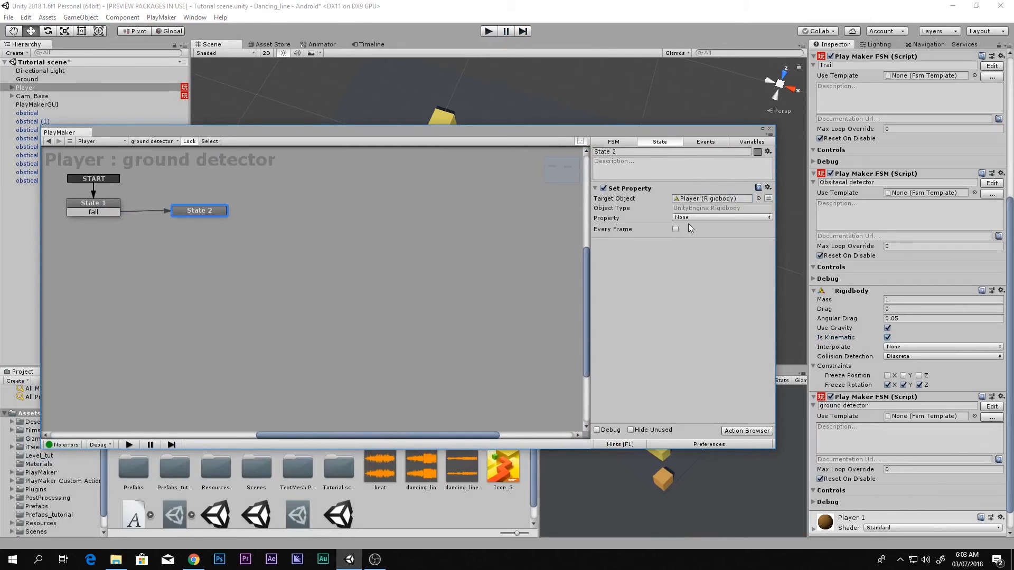
{"action": "left_click", "coordinate": [692, 217]}
{"action": "left_click", "coordinate": [692, 367]}
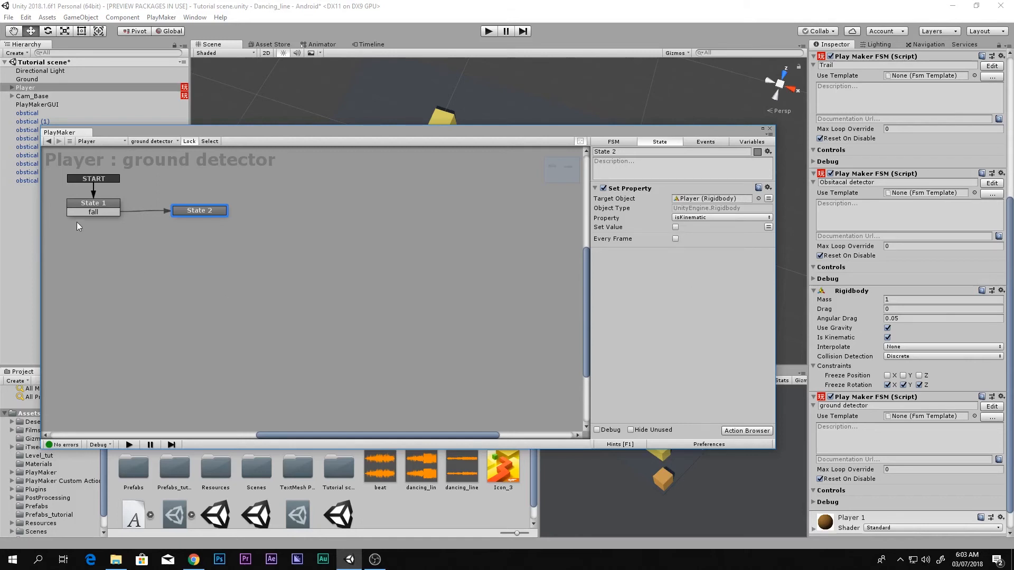
Copy the Raycast 2 action from State 1 into State 2 and clear the copy's No Hit Event.
{"action": "left_click", "coordinate": [88, 209]}
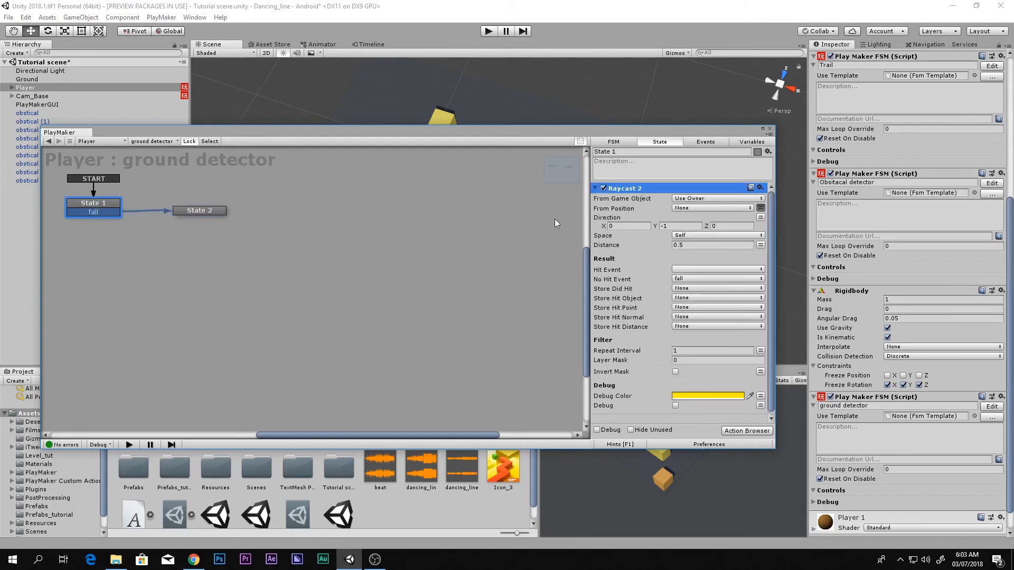
{"action": "left_click", "coordinate": [215, 211]}
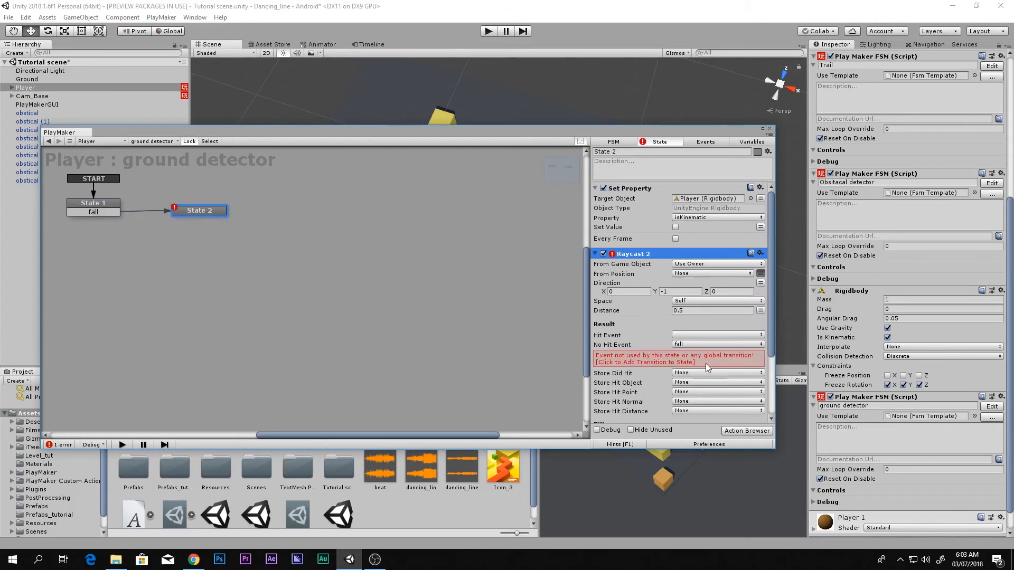
{"action": "left_click", "coordinate": [689, 346]}
{"action": "left_click", "coordinate": [697, 355]}
Create a new event named "grounded" as the Hit Event of State 2's Raycast 2 action.
{"action": "left_click", "coordinate": [674, 336]}
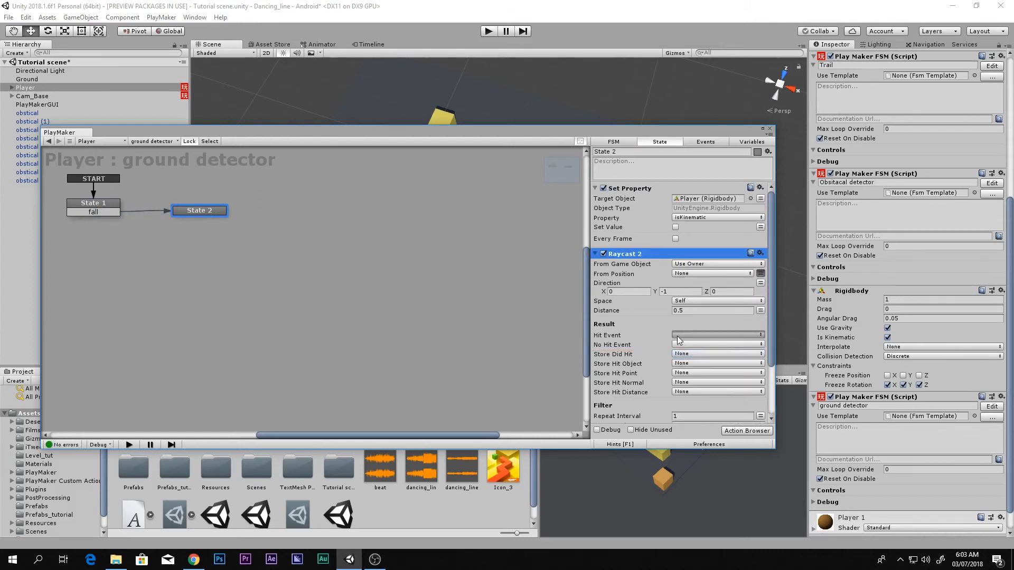
{"action": "left_click", "coordinate": [698, 411]}
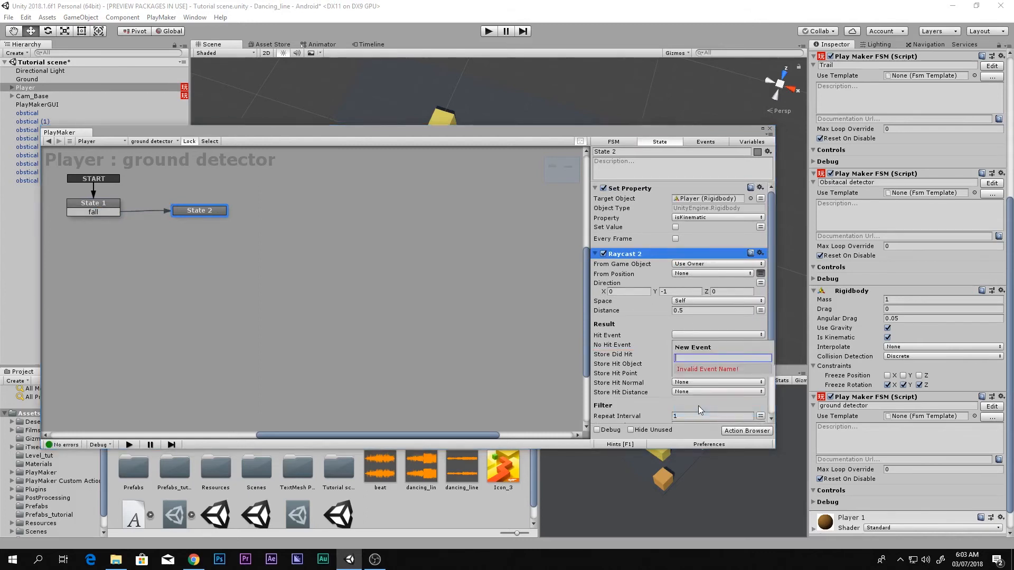
{"action": "type", "text": "groub="}
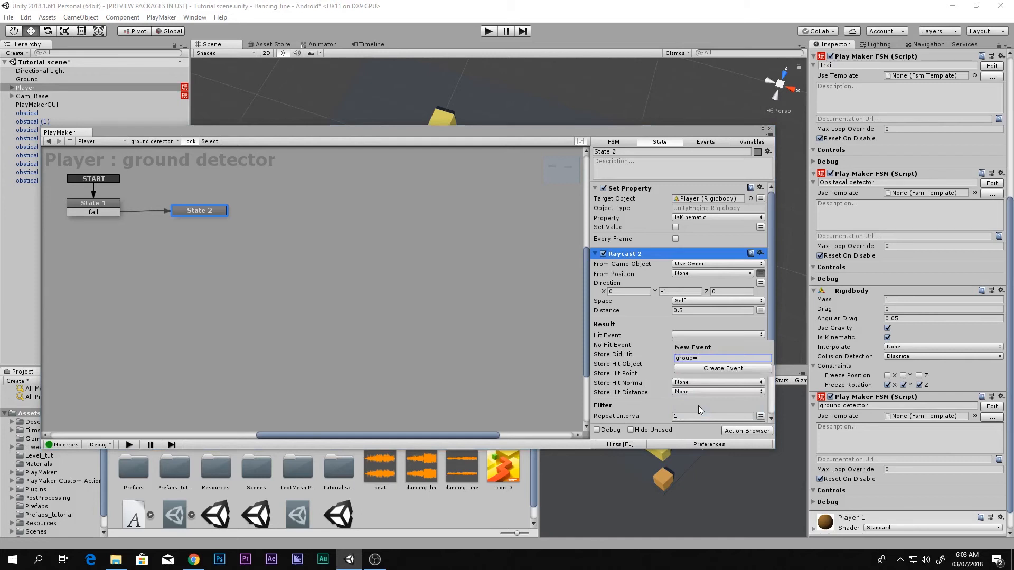
{"action": "key", "text": "BackSpace"}
{"action": "type", "text": "nded"}
{"action": "key", "text": "Return"}
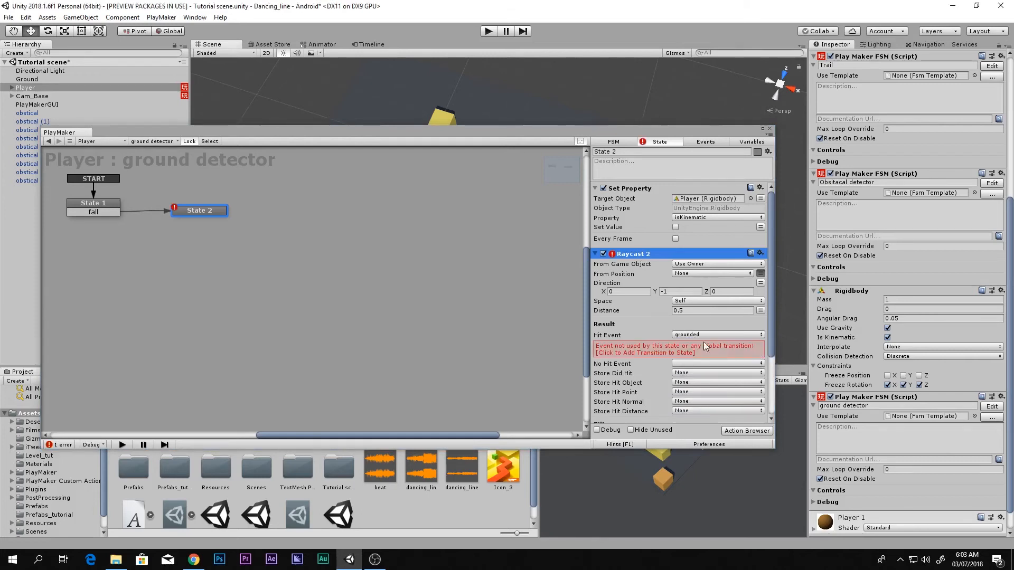
Add a grounded transition to State 2 and link it back to State 1.
{"action": "left_click", "coordinate": [685, 343]}
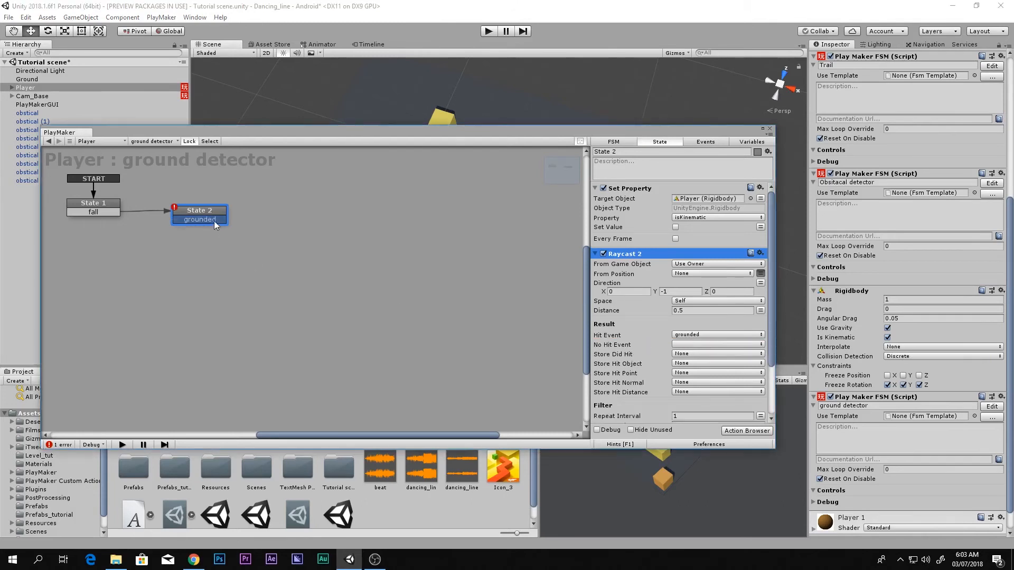
{"action": "left_click_drag", "start_coordinate": [214, 221], "coordinate": [115, 213]}
{"action": "left_click_drag", "start_coordinate": [204, 211], "coordinate": [212, 208]}
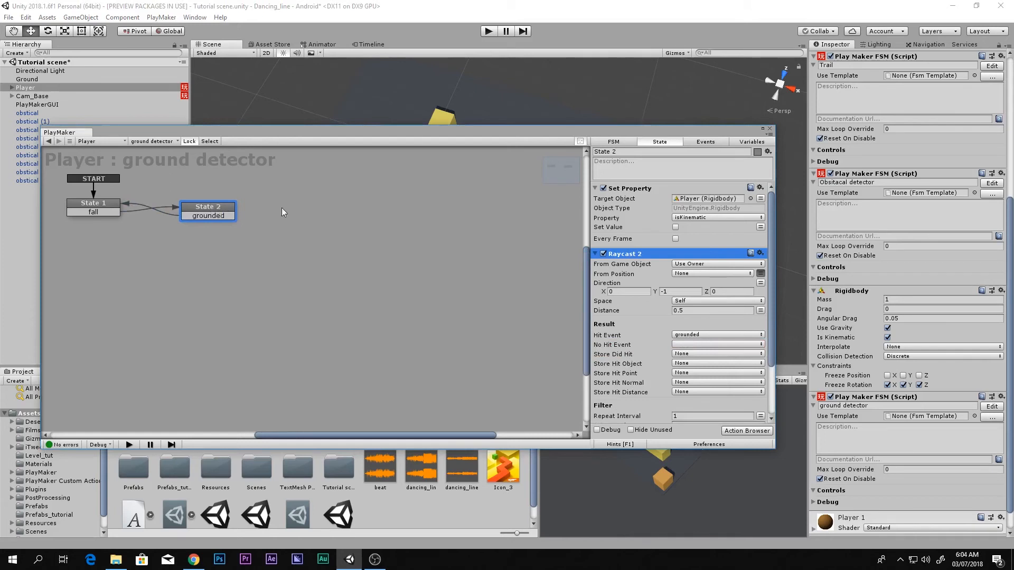
Copy State 2's Set Property action into State 1, enable its isKinematic Set Value, and close the FSM editor.
{"action": "left_click", "coordinate": [636, 190]}
{"action": "left_click", "coordinate": [96, 211]}
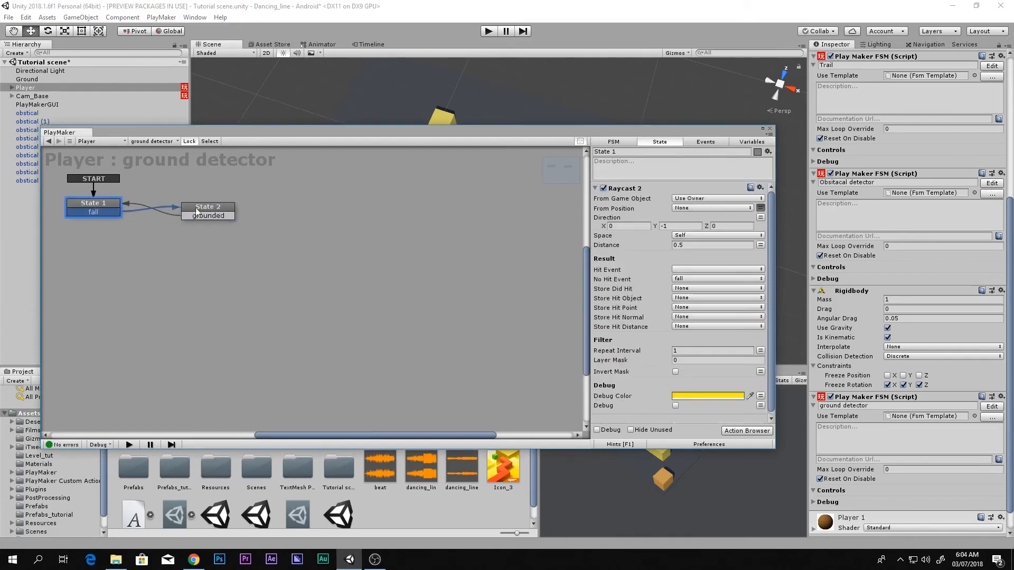
{"action": "scroll", "coordinate": [654, 323], "scroll_direction": "down", "scroll_amount": 3}
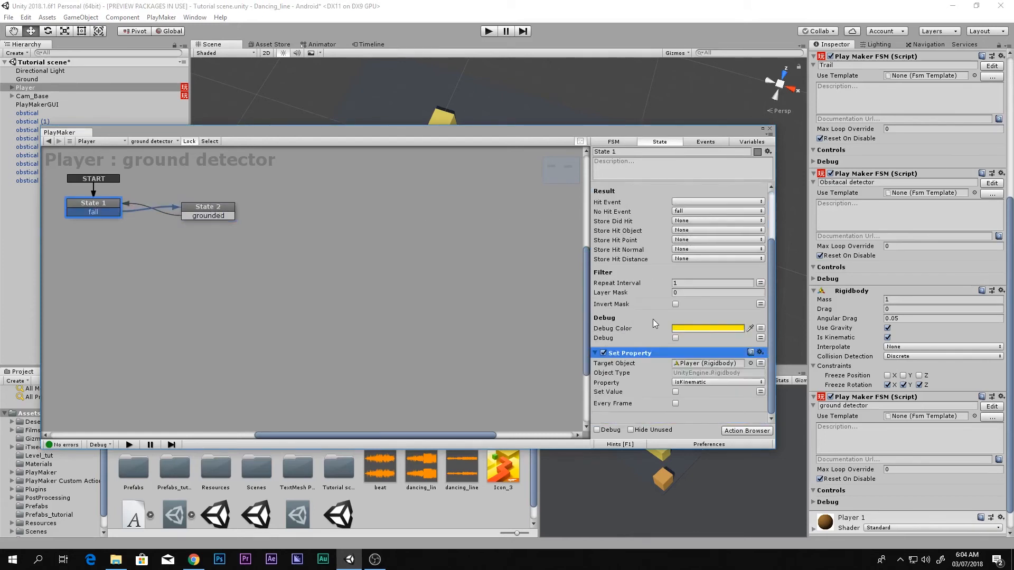
{"action": "left_click", "coordinate": [676, 392]}
{"action": "left_click", "coordinate": [770, 129]}
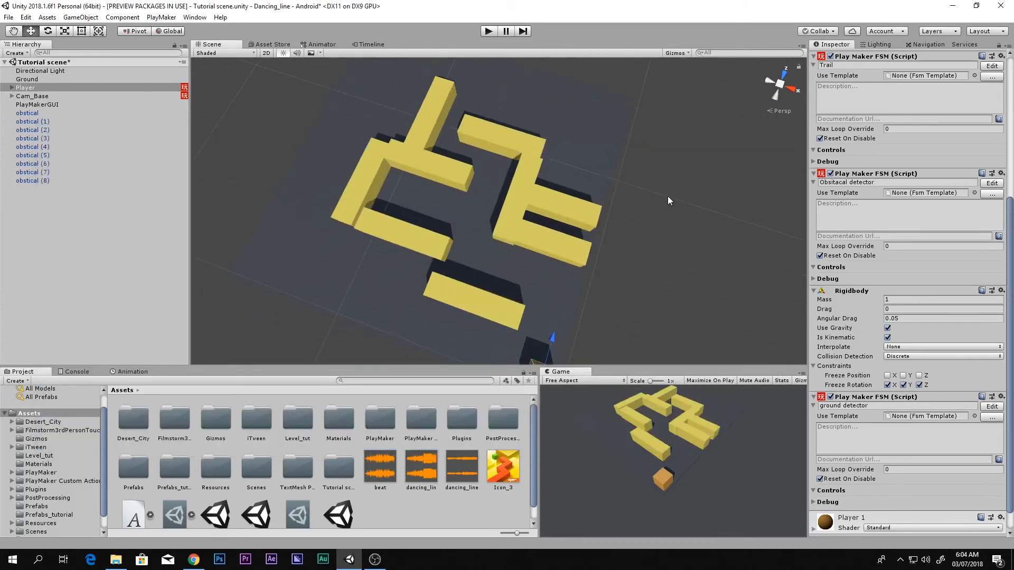
Save the scene and play-test it in a maximized Game view, pausing while the Player is falling.
{"action": "key", "text": "ctrl+s"}
{"action": "key", "text": "shift+space"}
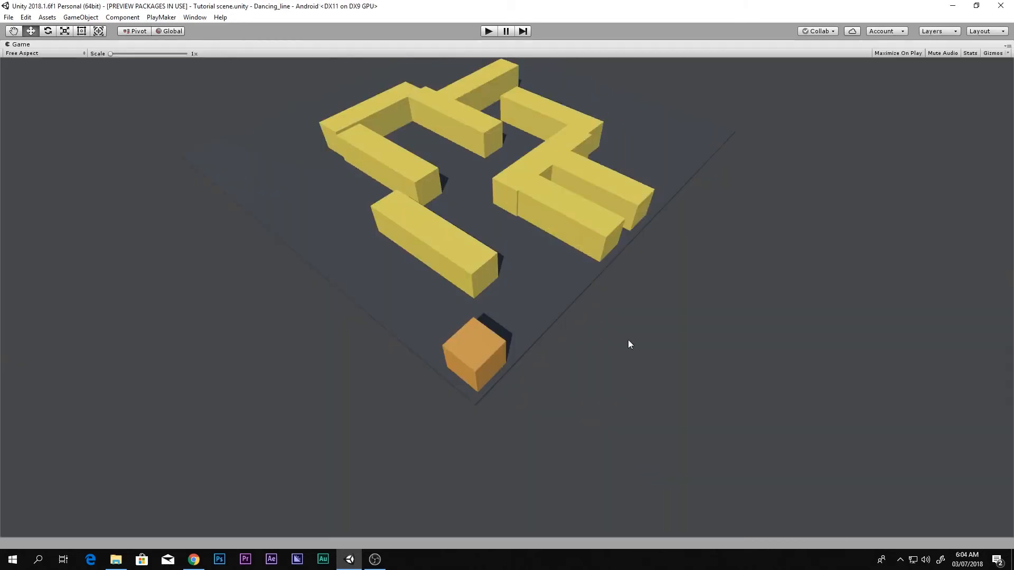
{"action": "key", "text": "ctrl+p"}
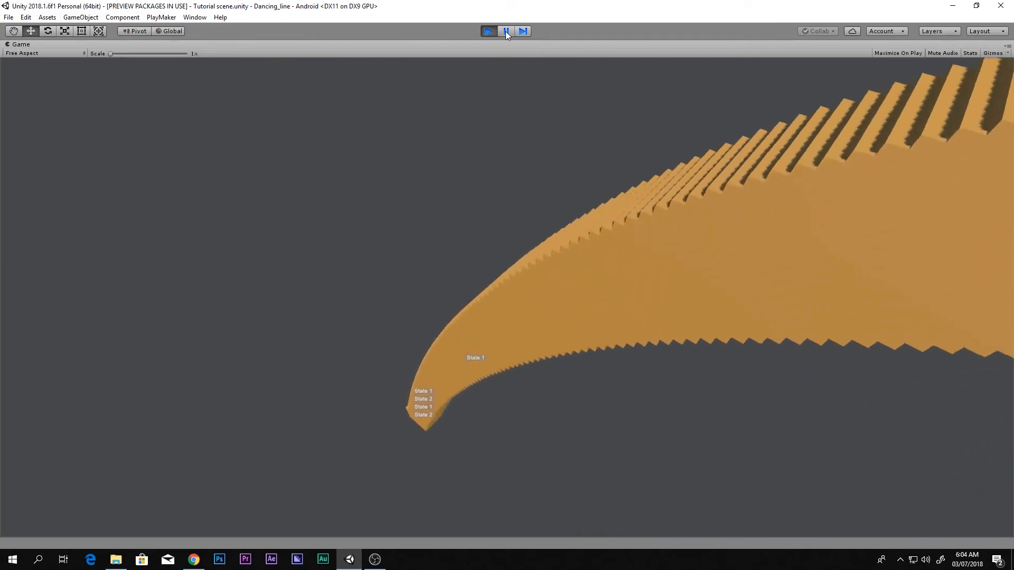
{"action": "left_click", "coordinate": [505, 30]}
{"action": "key", "text": "shift+space"}
{"action": "scroll", "coordinate": [572, 165], "scroll_direction": "down", "scroll_amount": 5}
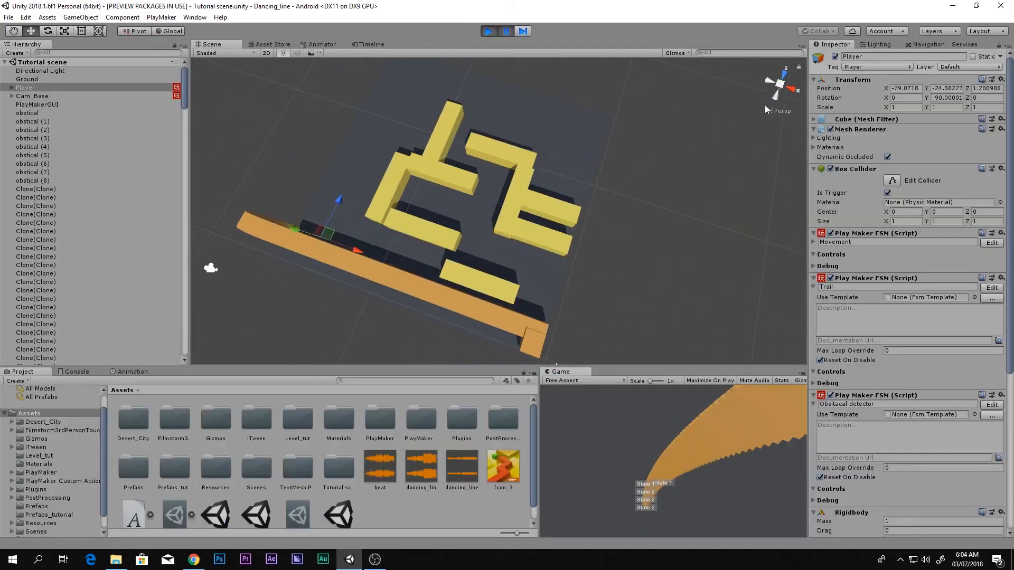
Duplicate the Ground object and move the copy beneath the fallen Player, to about X -28.12, Y -24.86.
{"action": "left_click", "coordinate": [774, 94]}
{"action": "key", "text": "f"}
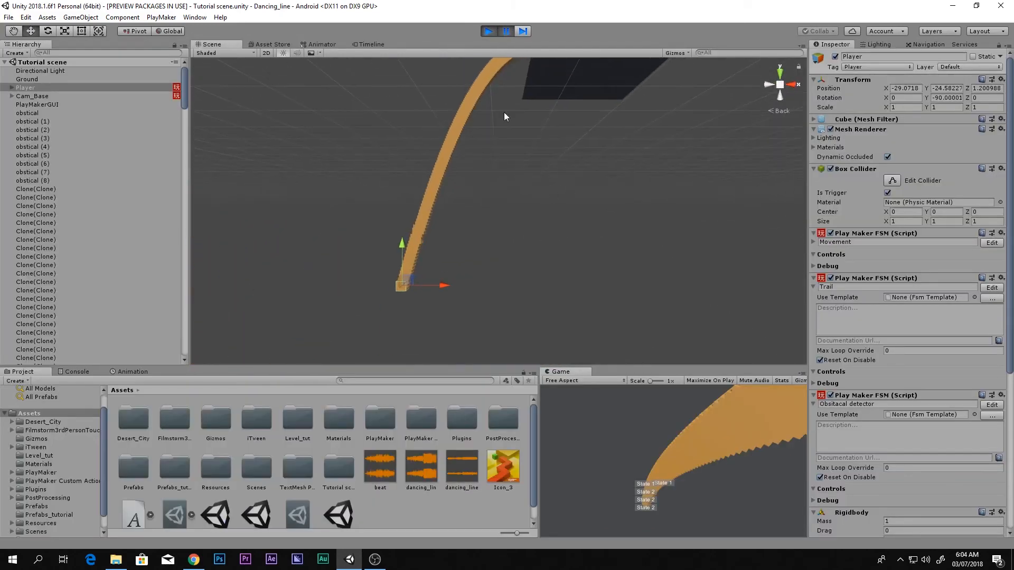
{"action": "left_click", "coordinate": [38, 87]}
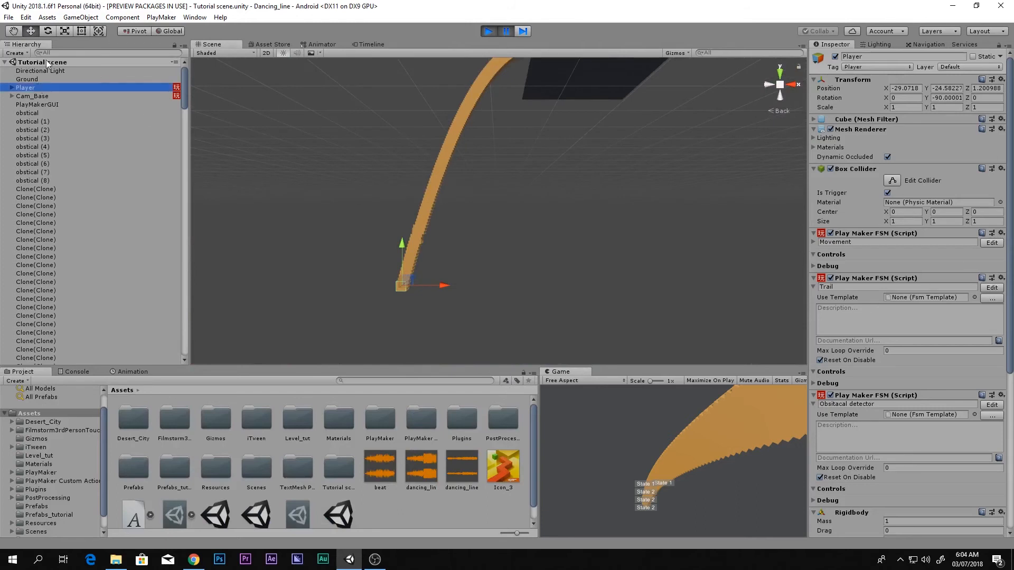
{"action": "left_click", "coordinate": [30, 80]}
{"action": "key", "text": "ctrl+d"}
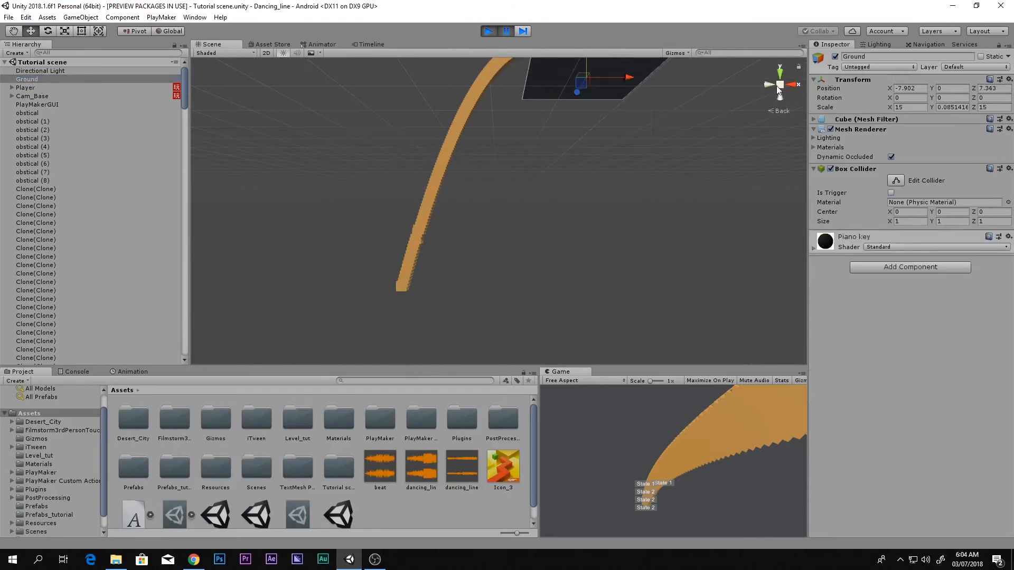
{"action": "left_click", "coordinate": [776, 85]}
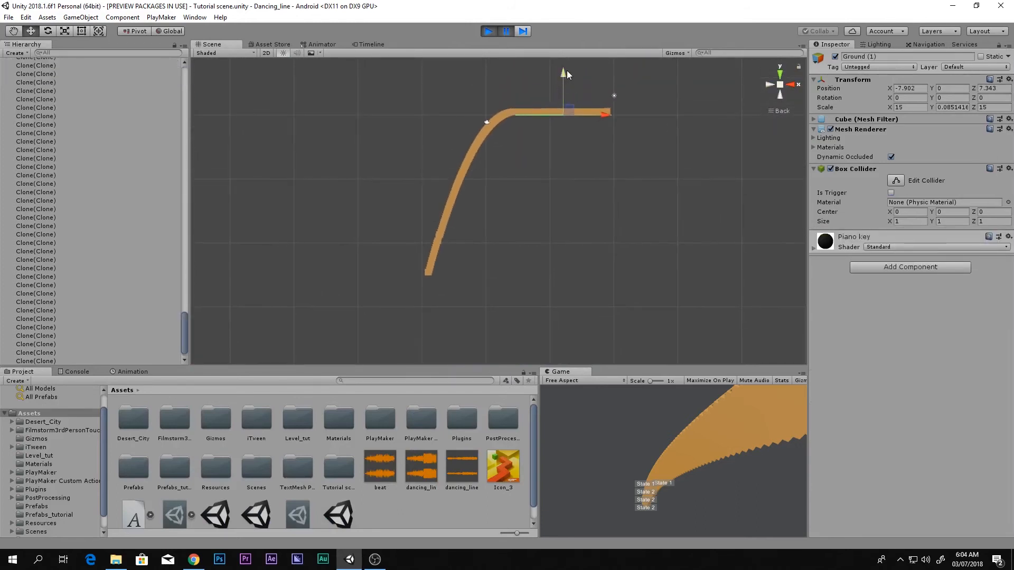
{"action": "left_click_drag", "start_coordinate": [567, 71], "coordinate": [579, 235]}
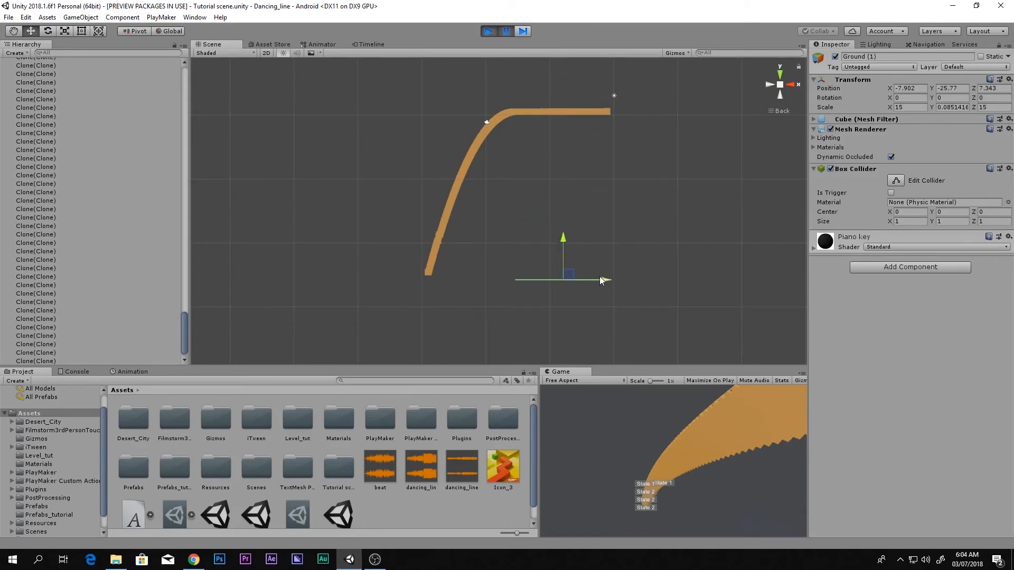
{"action": "left_click_drag", "start_coordinate": [600, 277], "coordinate": [471, 275]}
{"action": "left_click_drag", "start_coordinate": [432, 244], "coordinate": [432, 239]}
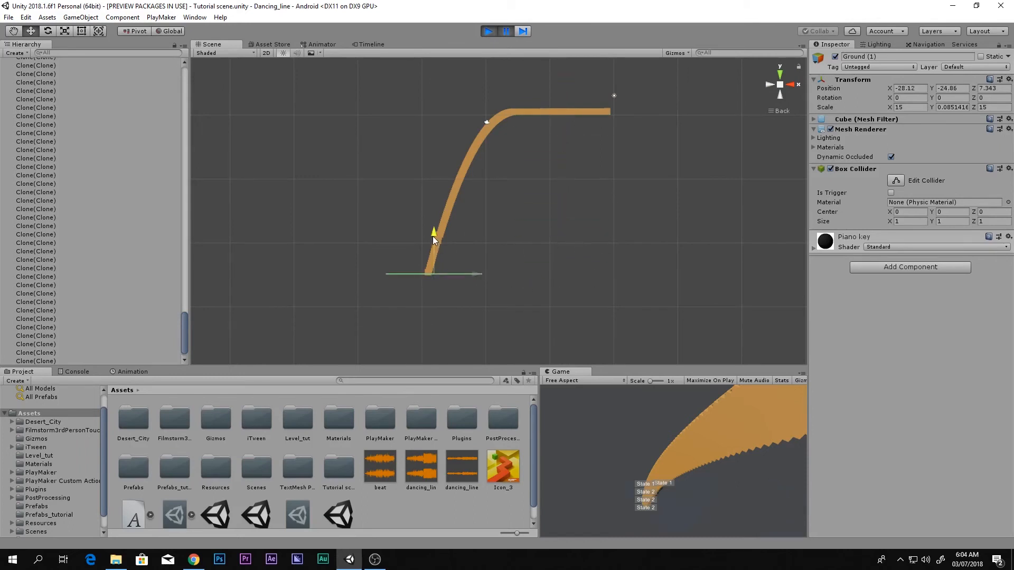
Shift and resize the duplicated ground into a long strip scaled about 32.7 in X and 3.74 in Z under the Player's path.
{"action": "key", "text": "f"}
{"action": "left_click", "coordinate": [780, 74]}
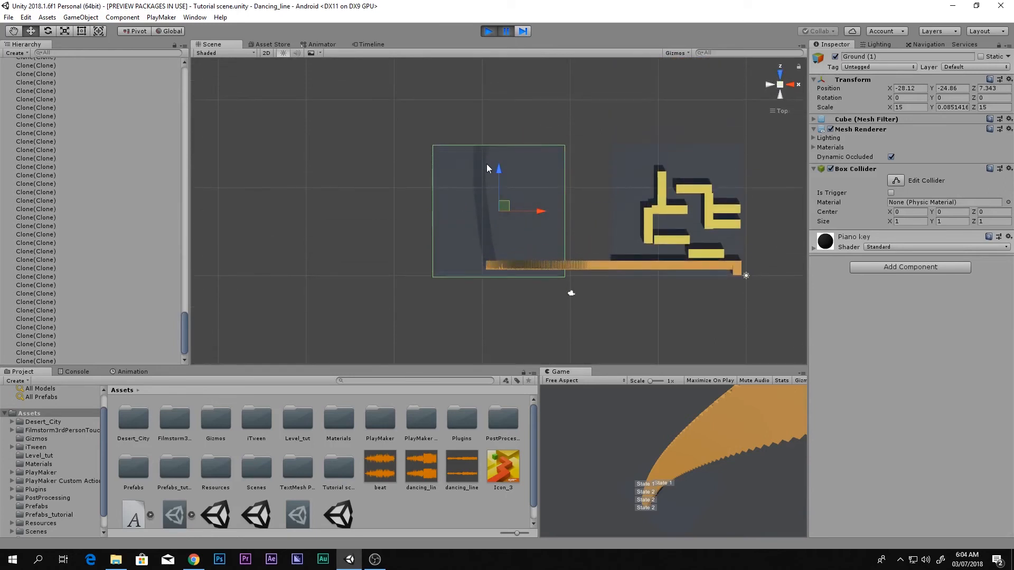
{"action": "left_click_drag", "start_coordinate": [502, 165], "coordinate": [502, 248]}
{"action": "key", "text": "r"}
{"action": "key", "text": "t"}
{"action": "left_click_drag", "start_coordinate": [493, 314], "coordinate": [511, 279]}
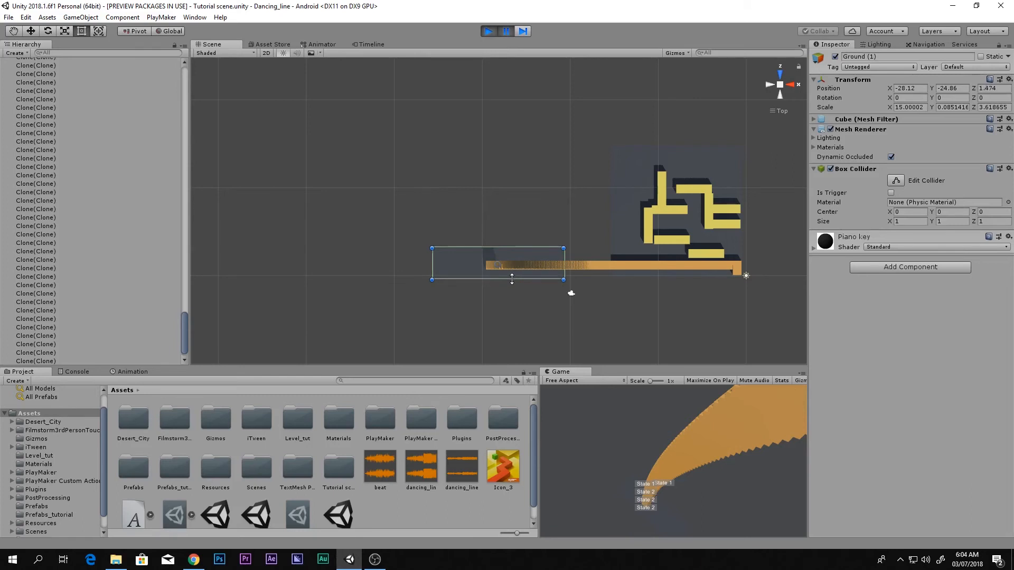
{"action": "left_click_drag", "start_coordinate": [432, 270], "coordinate": [276, 263]}
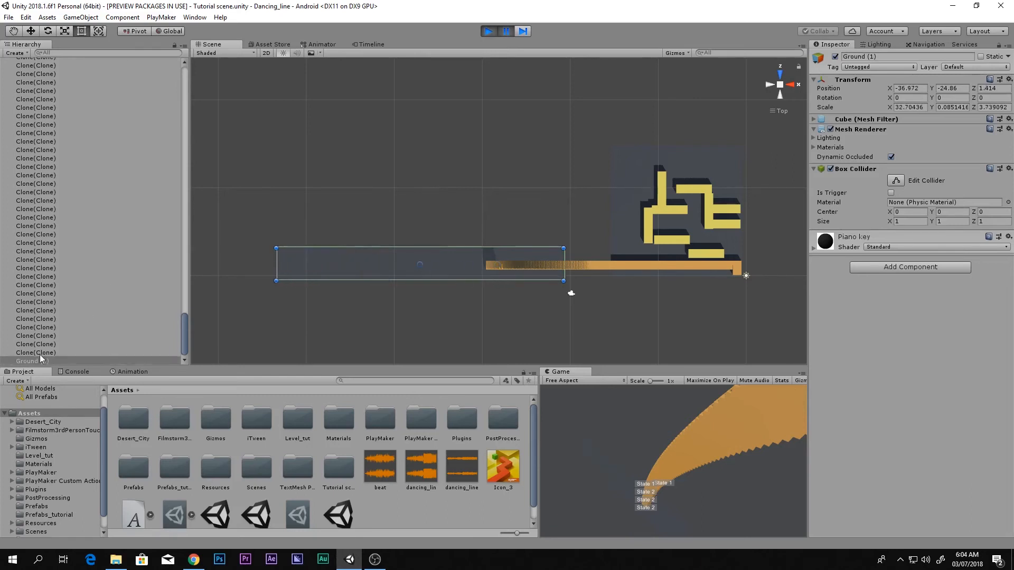
Copy the duplicated ground strip, stop the game, and paste the strip into the edit-mode scene.
{"action": "right_click", "coordinate": [40, 358]}
{"action": "left_click", "coordinate": [65, 367]}
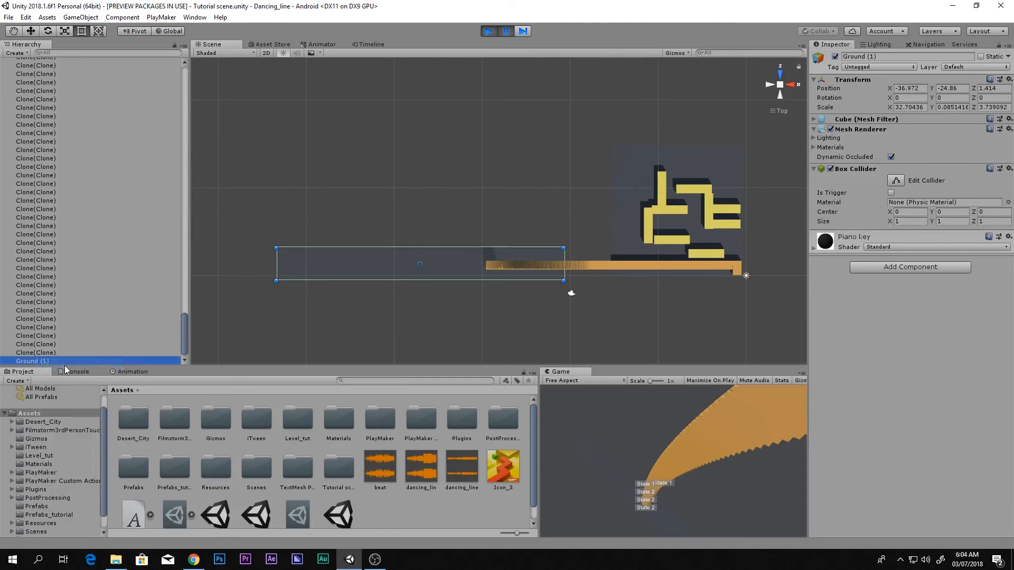
{"action": "left_click", "coordinate": [490, 32]}
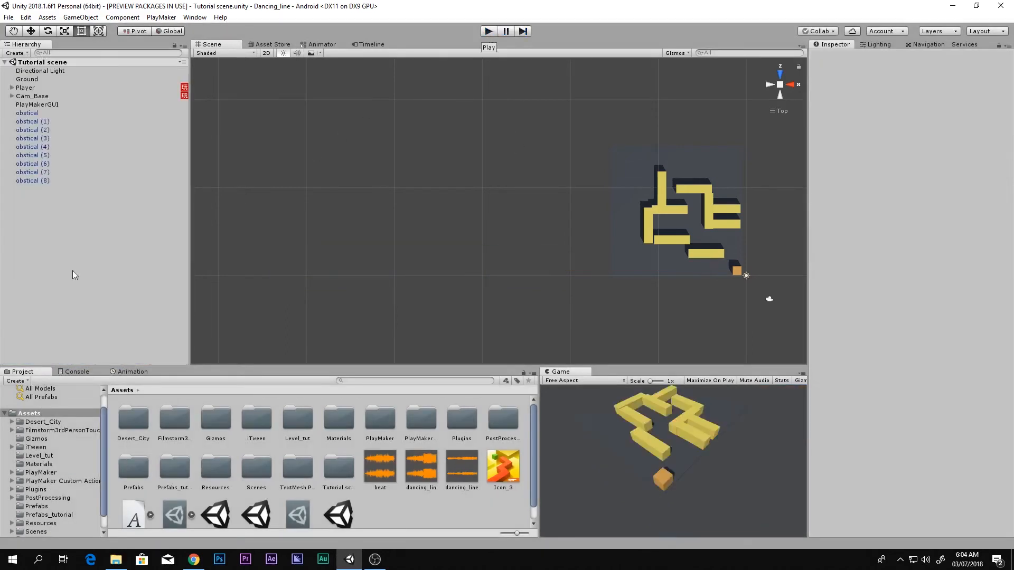
{"action": "right_click", "coordinate": [98, 207]}
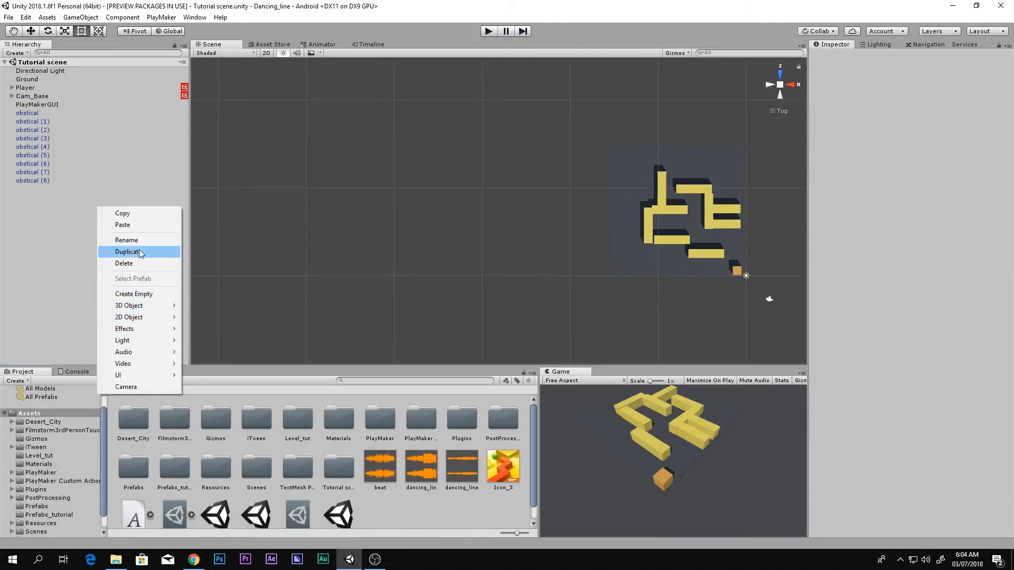
{"action": "left_click", "coordinate": [157, 224]}
{"action": "left_click_drag", "start_coordinate": [369, 269], "coordinate": [439, 173], "text": "alt"}
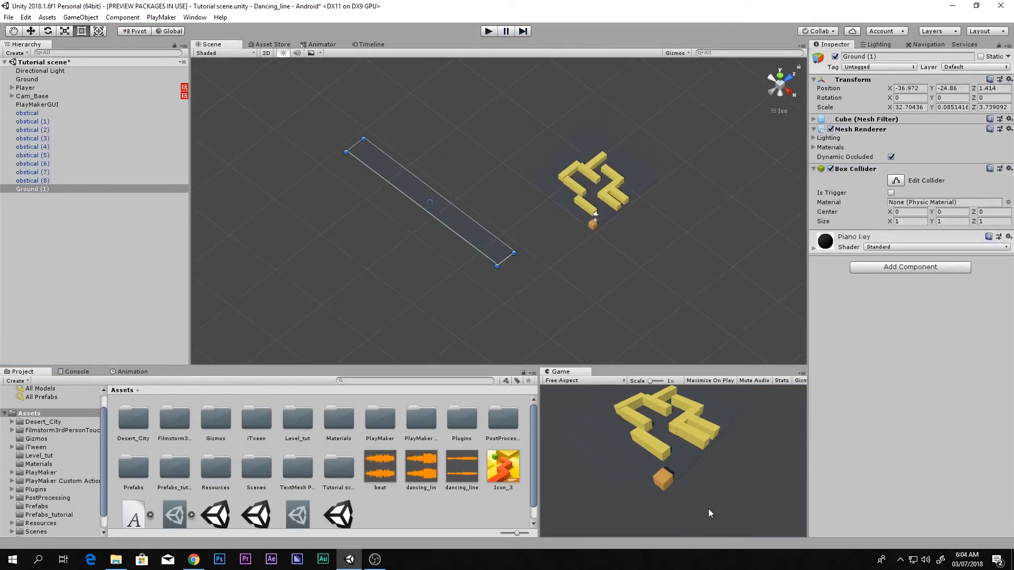
Play-test the scene in a maximized Game view, dropping the Player onto the lower ground strip, and stop the game.
{"action": "key", "text": "shift+space"}
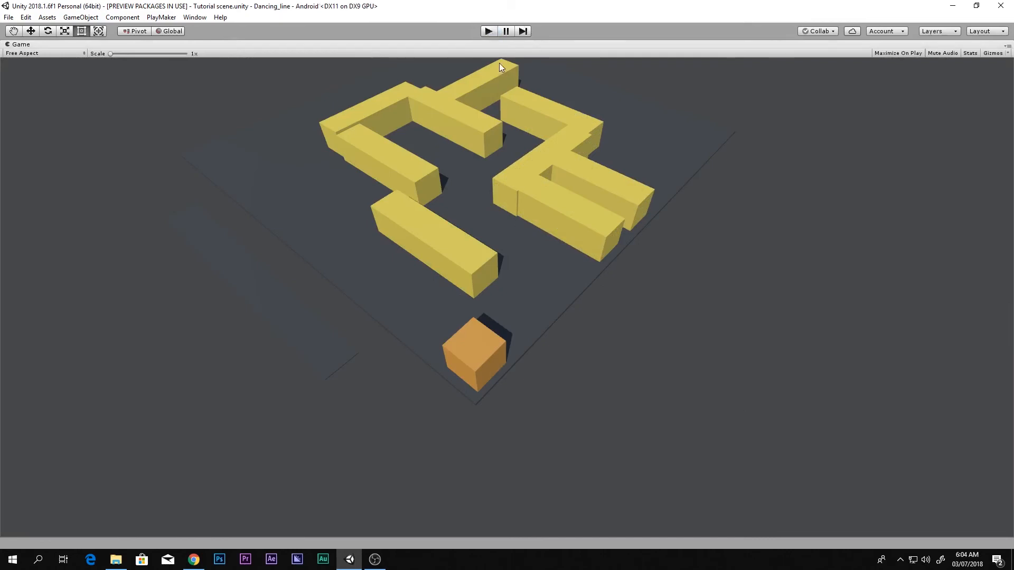
{"action": "left_click", "coordinate": [488, 31]}
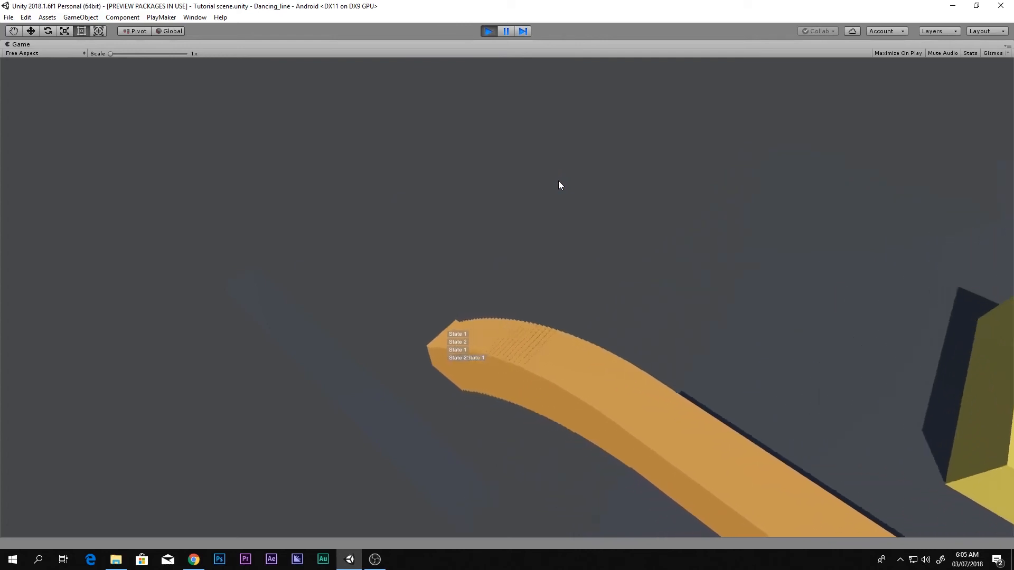
{"action": "left_click", "coordinate": [417, 418]}
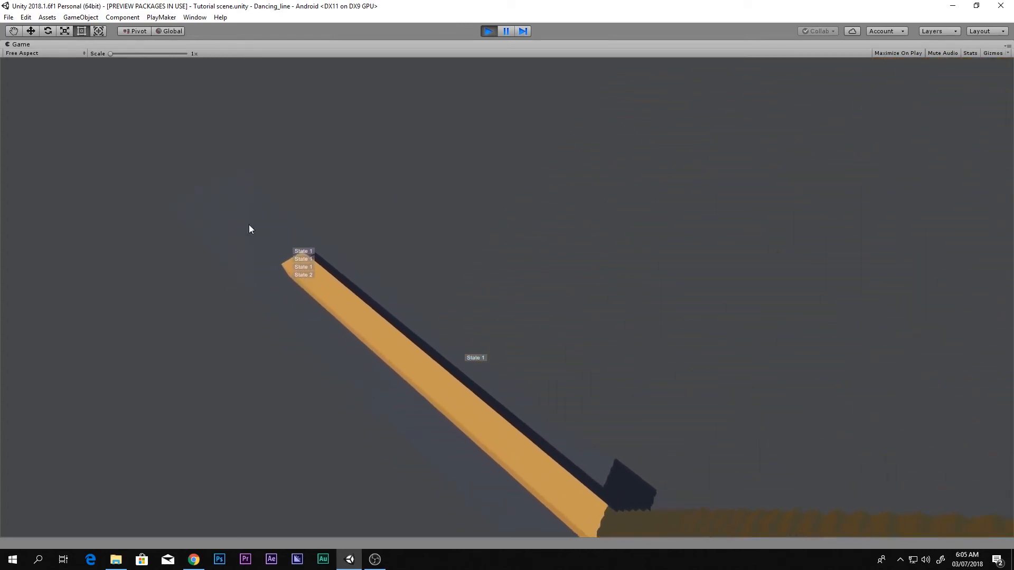
{"action": "left_click", "coordinate": [487, 31]}
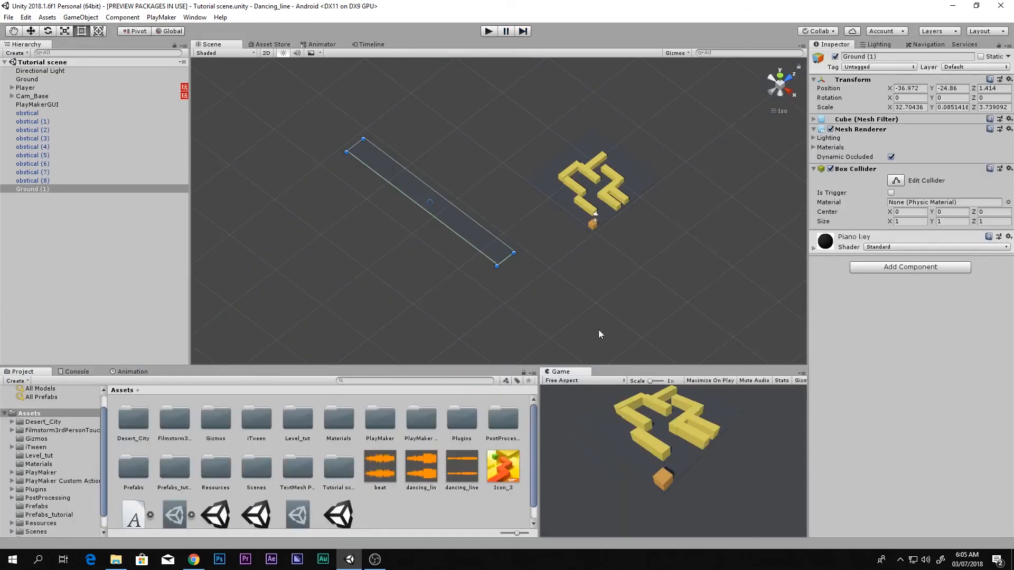
Open the Player's ground detector FSM for editing.
{"action": "left_click", "coordinate": [47, 90]}
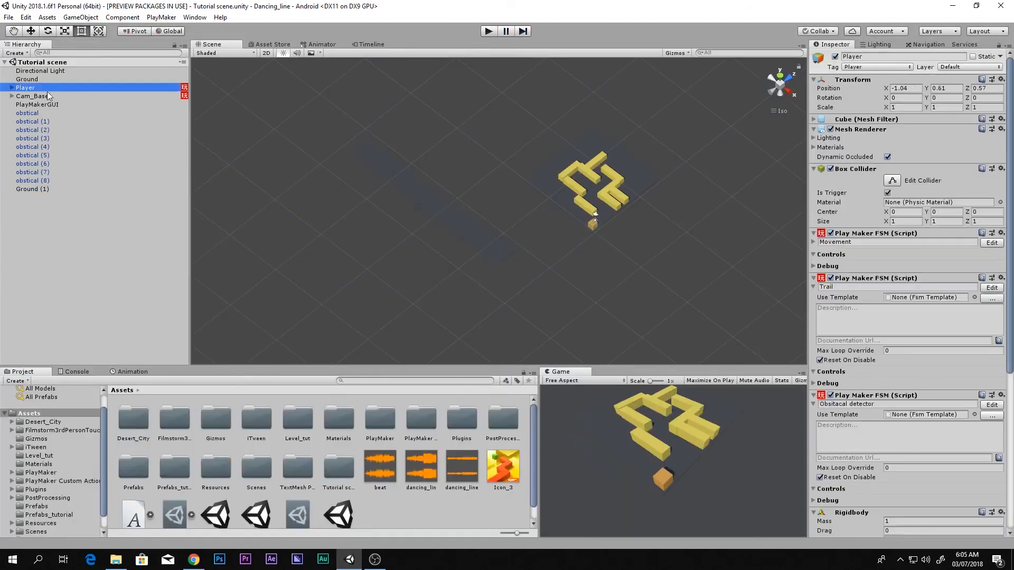
{"action": "left_click", "coordinate": [46, 96]}
{"action": "left_click", "coordinate": [51, 89]}
{"action": "scroll", "coordinate": [961, 386], "scroll_direction": "down", "scroll_amount": 5}
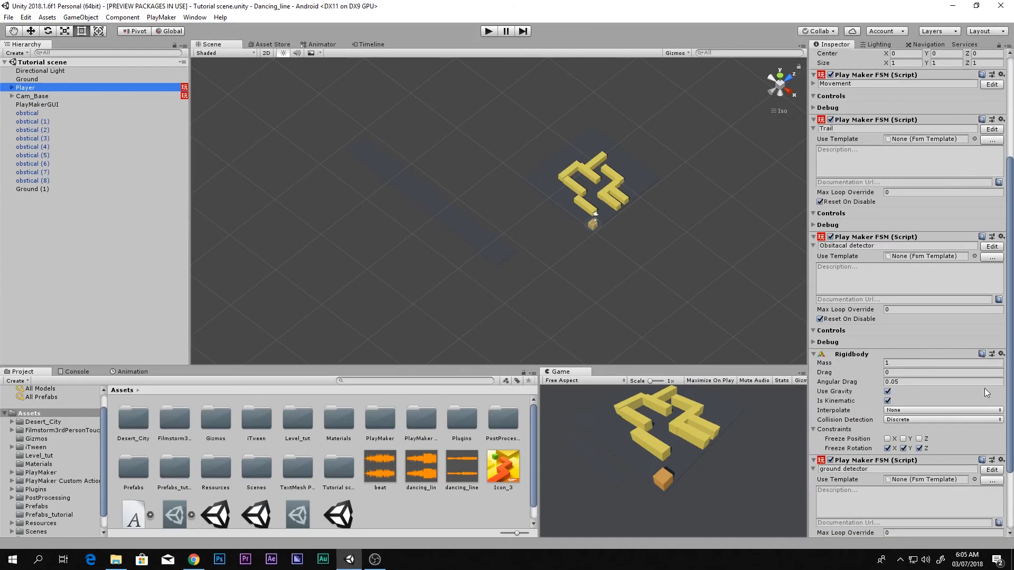
{"action": "left_click", "coordinate": [990, 468]}
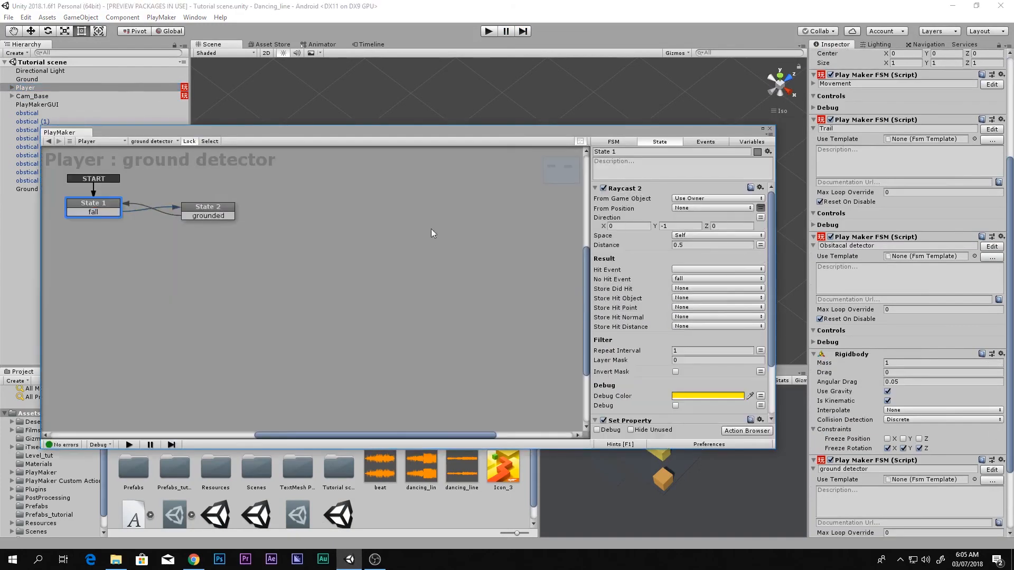
Add a second Set Property action to State 1 that turns on the enabled property of the Player's Trail FSM.
{"action": "scroll", "coordinate": [632, 359], "scroll_direction": "down", "scroll_amount": 3}
{"action": "left_click", "coordinate": [632, 353]}
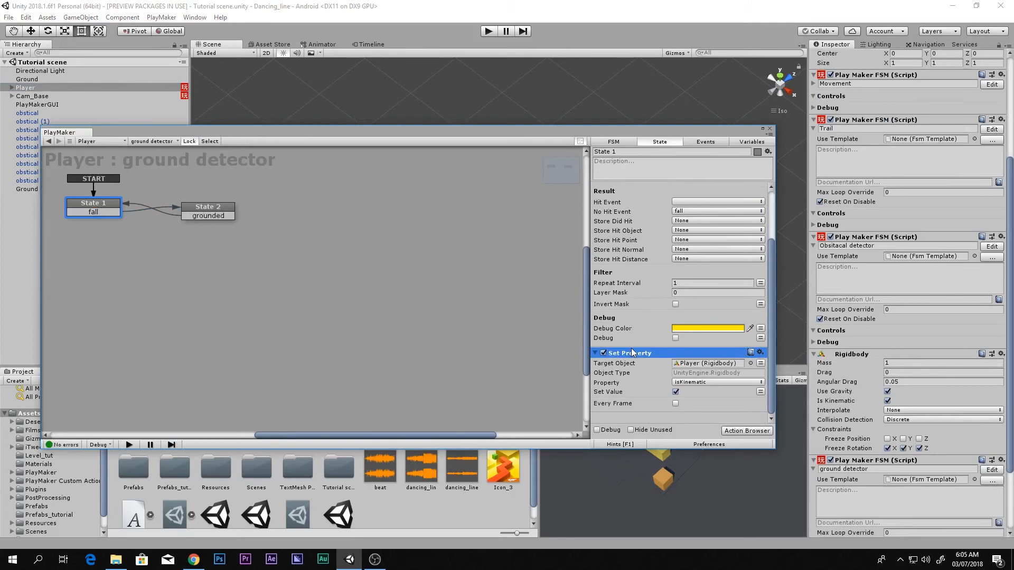
{"action": "key", "text": "ctrl+v"}
{"action": "scroll", "coordinate": [687, 352], "scroll_direction": "down", "scroll_amount": 1}
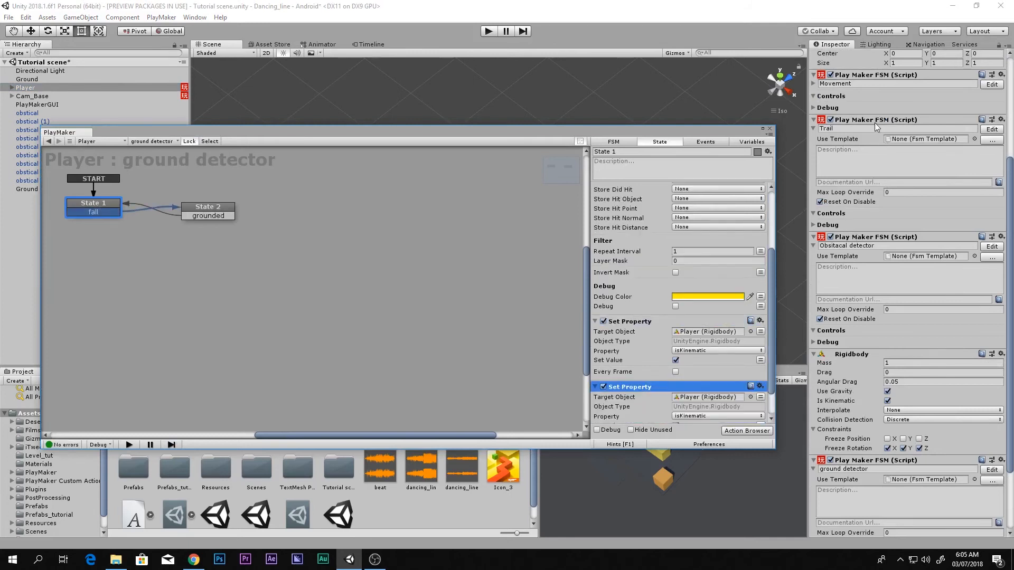
{"action": "left_click_drag", "start_coordinate": [875, 124], "coordinate": [711, 397]}
{"action": "scroll", "coordinate": [687, 376], "scroll_direction": "down", "scroll_amount": 1}
{"action": "left_click", "coordinate": [696, 392]}
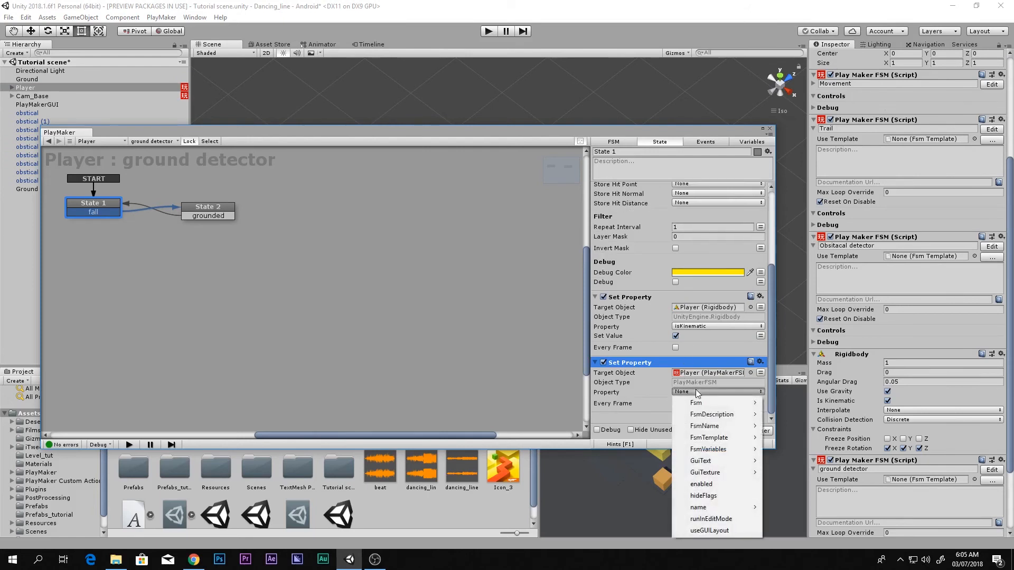
{"action": "left_click", "coordinate": [713, 483]}
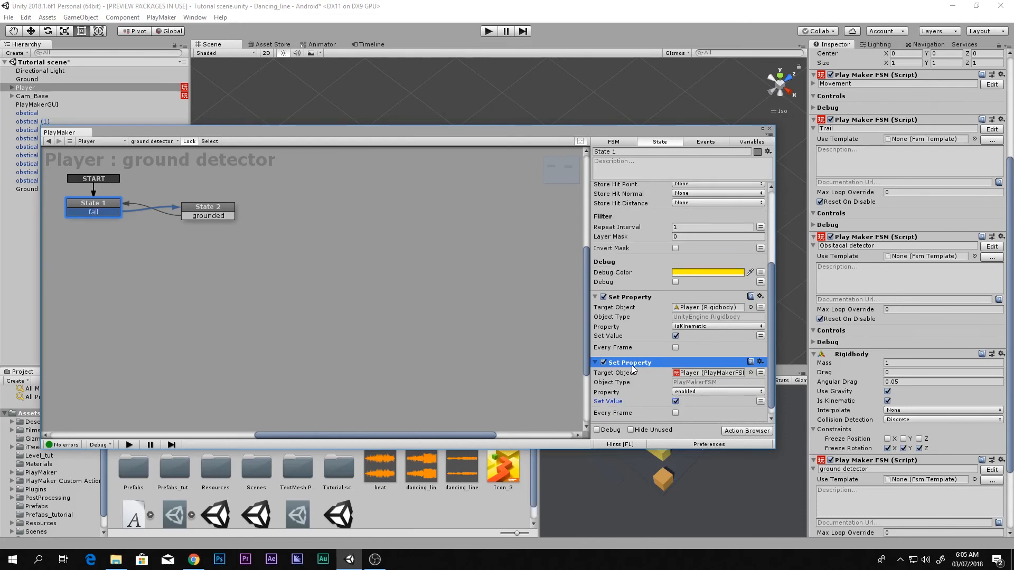
Copy the Trail FSM's Set Property action into State 2 between the isKinematic action and Raycast 2, and close the FSM editor.
{"action": "left_click", "coordinate": [223, 211]}
{"action": "left_click", "coordinate": [652, 189]}
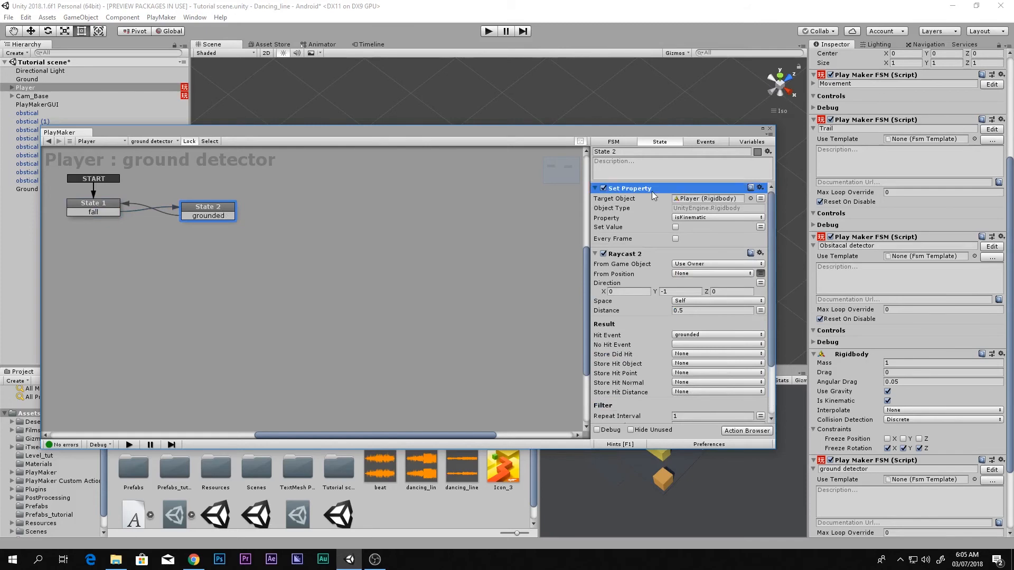
{"action": "scroll", "coordinate": [671, 344], "scroll_direction": "up", "scroll_amount": 2}
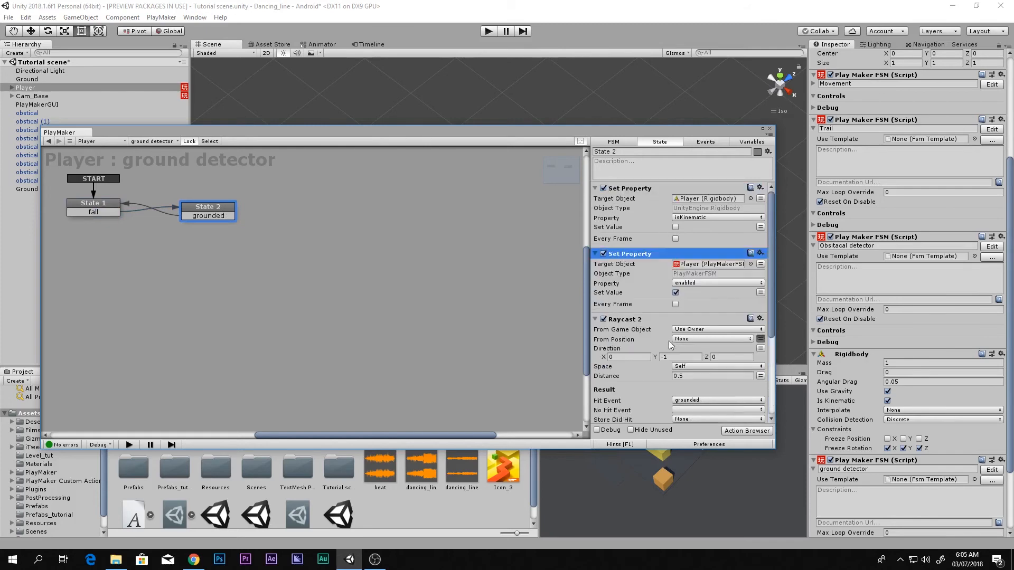
{"action": "left_click", "coordinate": [770, 129]}
Play-test how the trail behaves while the Player falls and lands on the lower strip, then stop the game.
{"action": "left_click", "coordinate": [488, 30]}
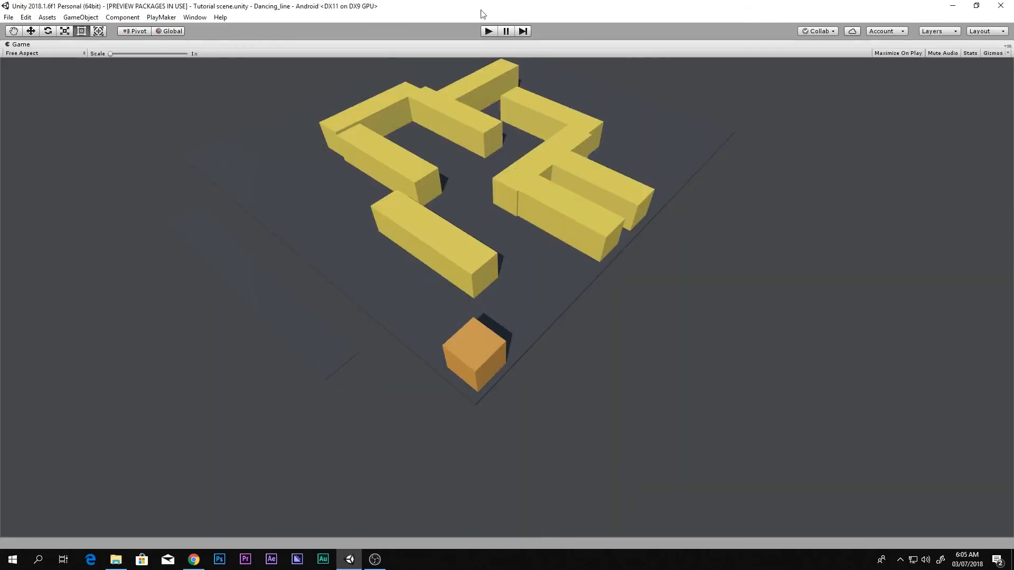
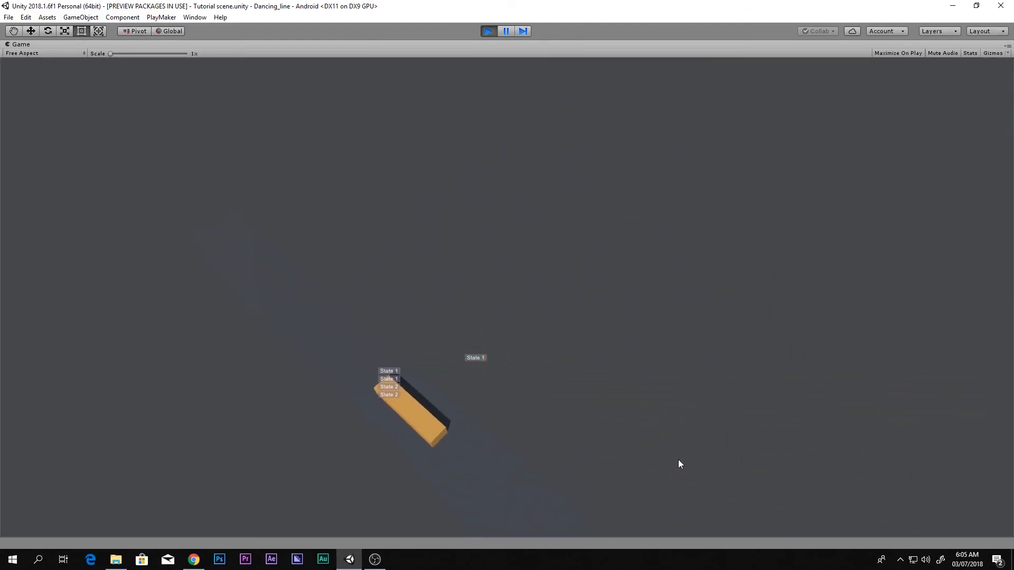
{"action": "left_click", "coordinate": [579, 225]}
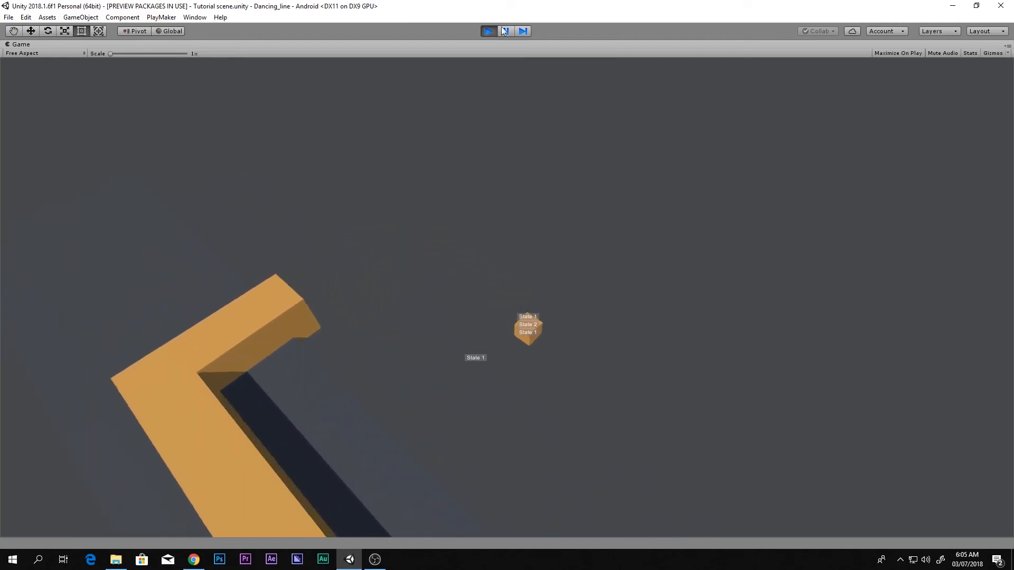
{"action": "left_click", "coordinate": [488, 32]}
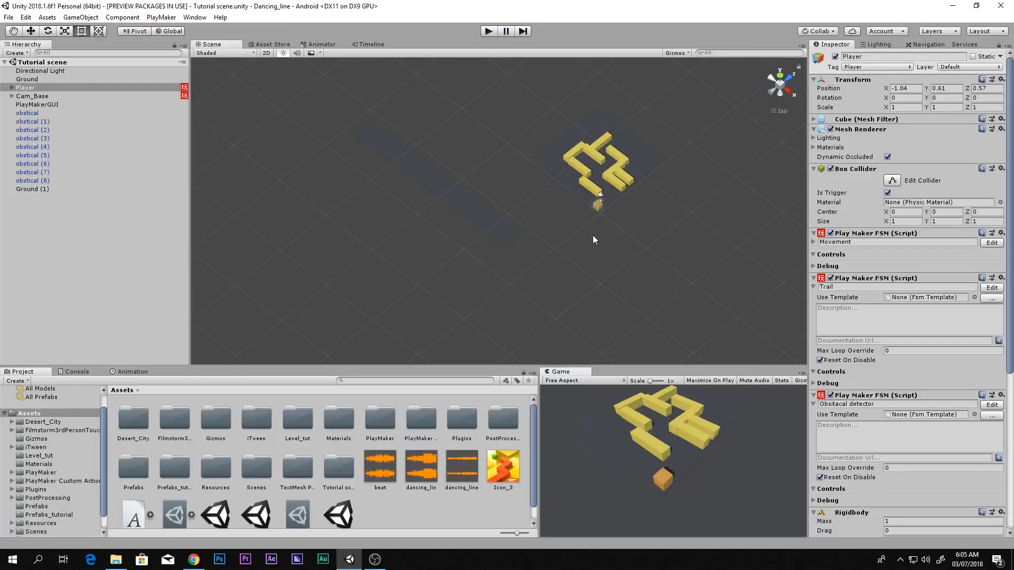
Play-test again, turning the Player several times among the obstacles until it drops below the level, and stop the game.
{"action": "middle_click_drag", "start_coordinate": [592, 235], "coordinate": [482, 261]}
{"action": "scroll", "coordinate": [481, 261], "scroll_direction": "up", "scroll_amount": 10}
{"action": "right_click_drag", "start_coordinate": [483, 257], "coordinate": [543, 230]}
{"action": "left_click", "coordinate": [488, 31]}
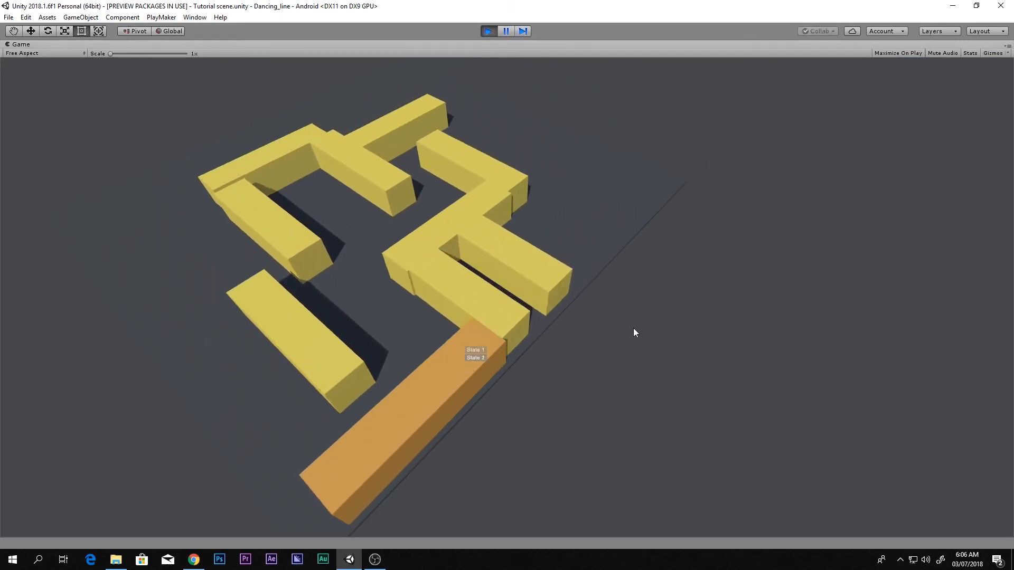
{"action": "left_click", "coordinate": [537, 335]}
{"action": "left_click", "coordinate": [536, 334]}
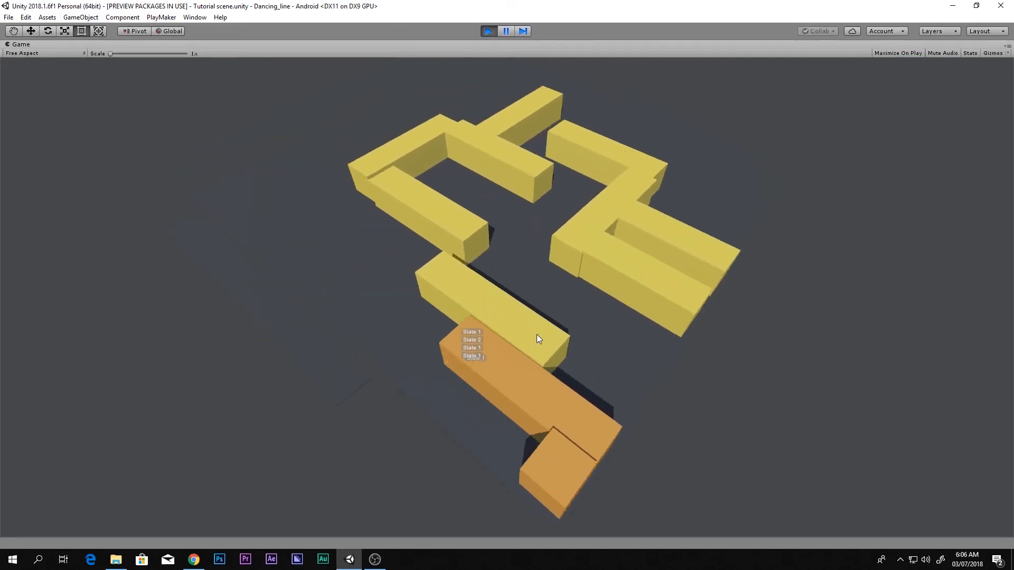
{"action": "left_click", "coordinate": [536, 334]}
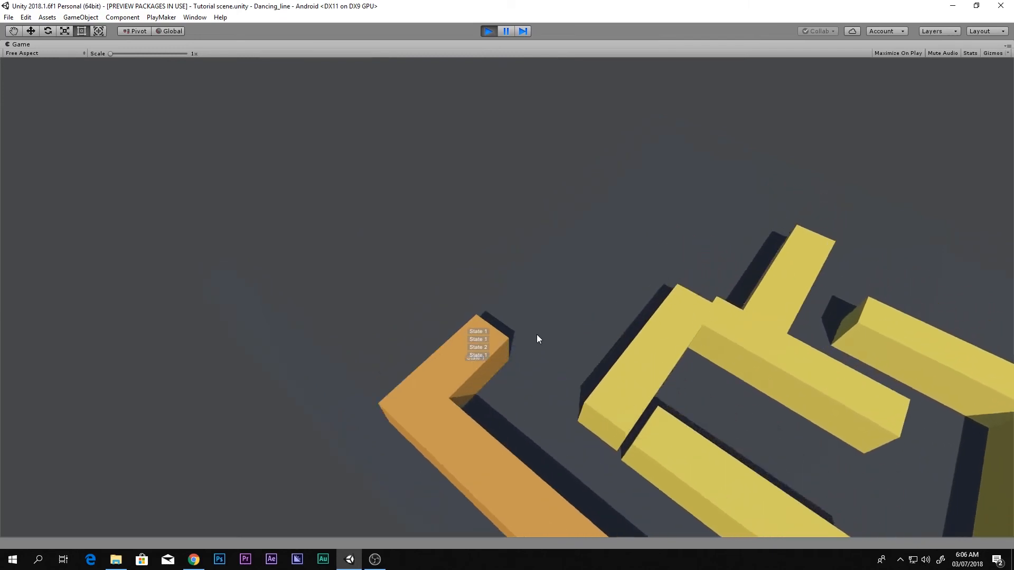
{"action": "left_click", "coordinate": [537, 334]}
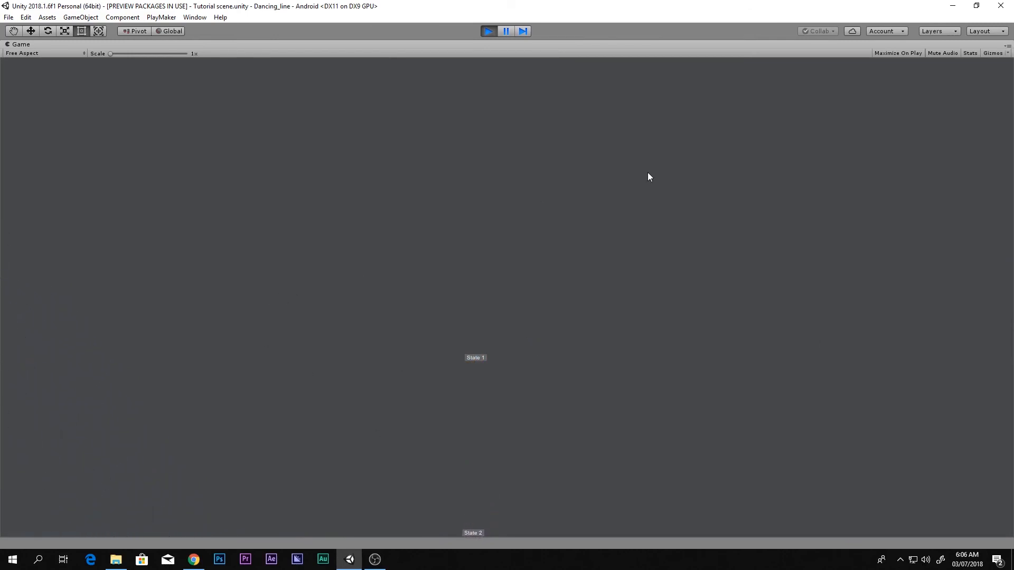
{"action": "left_click", "coordinate": [489, 33]}
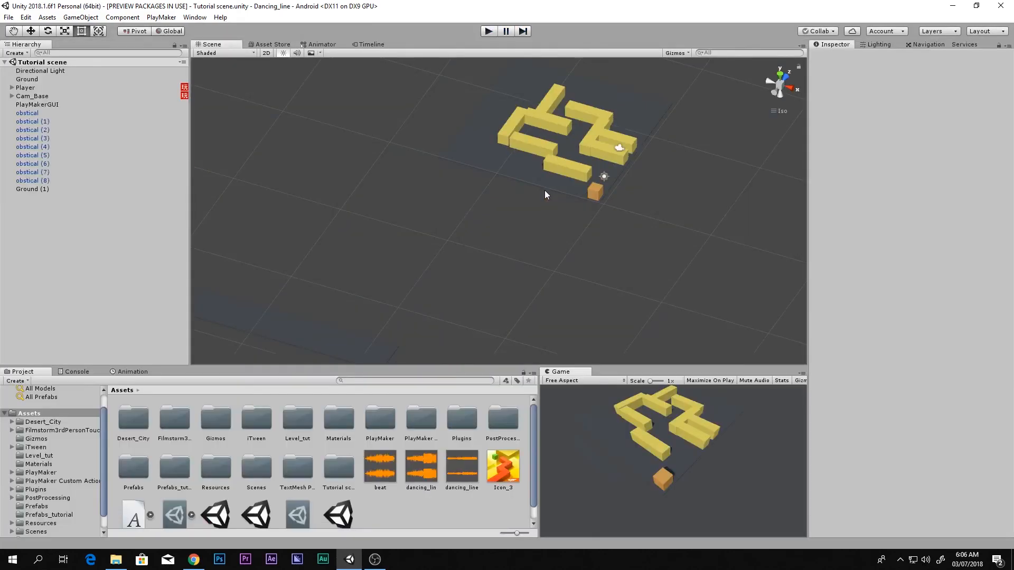
Duplicate the lower ground strip and move the copy down to about Y -37.27.
{"action": "left_click", "coordinate": [772, 93]}
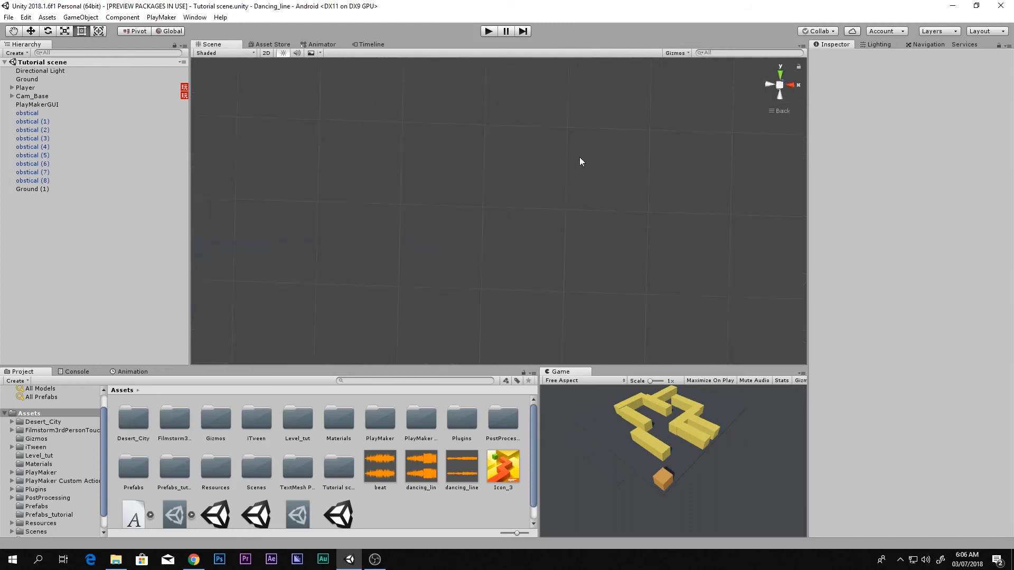
{"action": "left_click", "coordinate": [36, 188]}
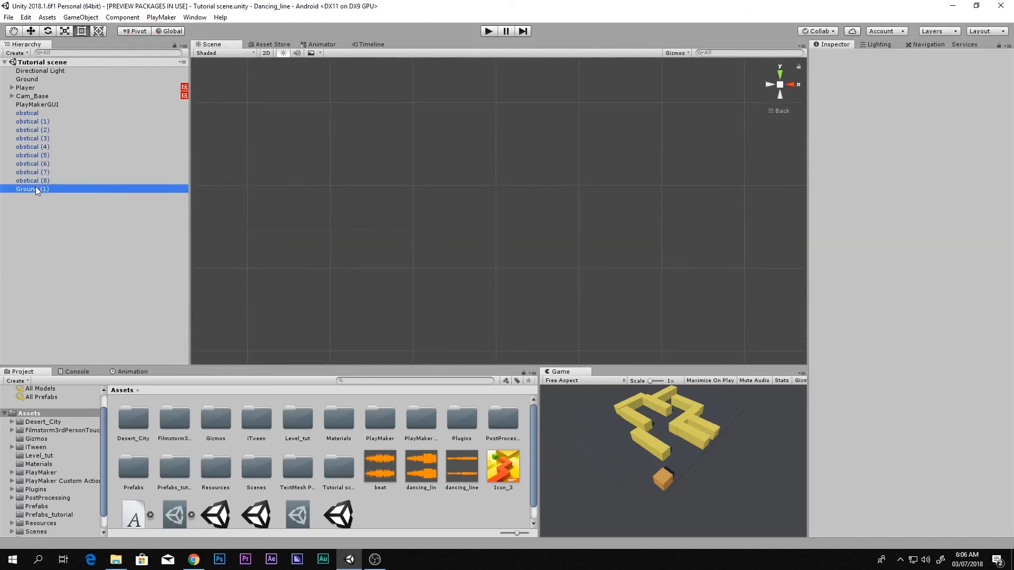
{"action": "key", "text": "ctrl+d"}
{"action": "left_click_drag", "start_coordinate": [352, 191], "coordinate": [357, 294]}
Stretch the duplicate beneath the whole level to about 112.7 in X and 76.7 in Z, disable its Mesh Renderer and make its collider a trigger.
{"action": "left_click", "coordinate": [779, 75]}
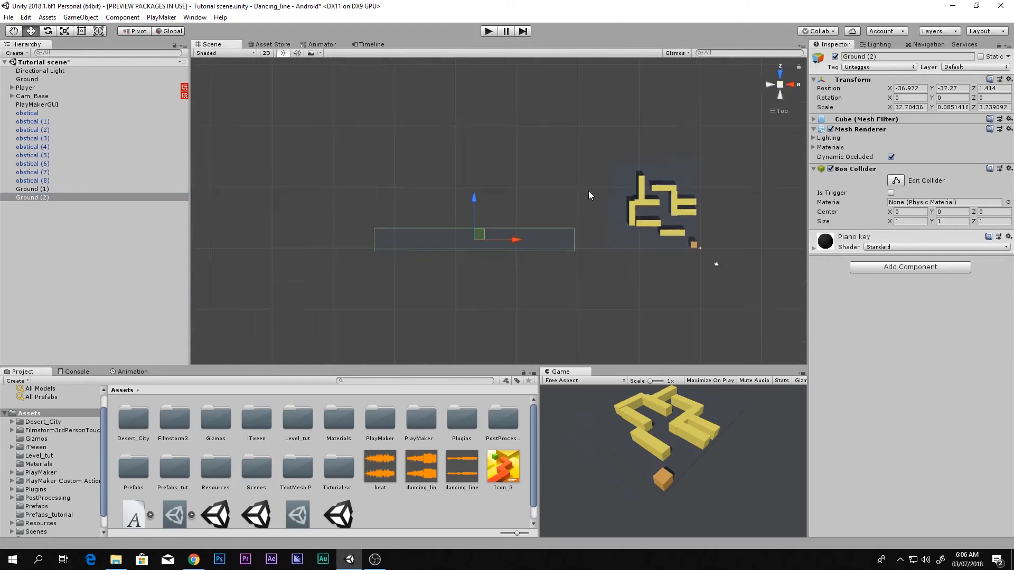
{"action": "key", "text": "t"}
{"action": "left_click_drag", "start_coordinate": [359, 257], "coordinate": [617, 111]}
{"action": "left_click_drag", "start_coordinate": [242, 274], "coordinate": [223, 374]}
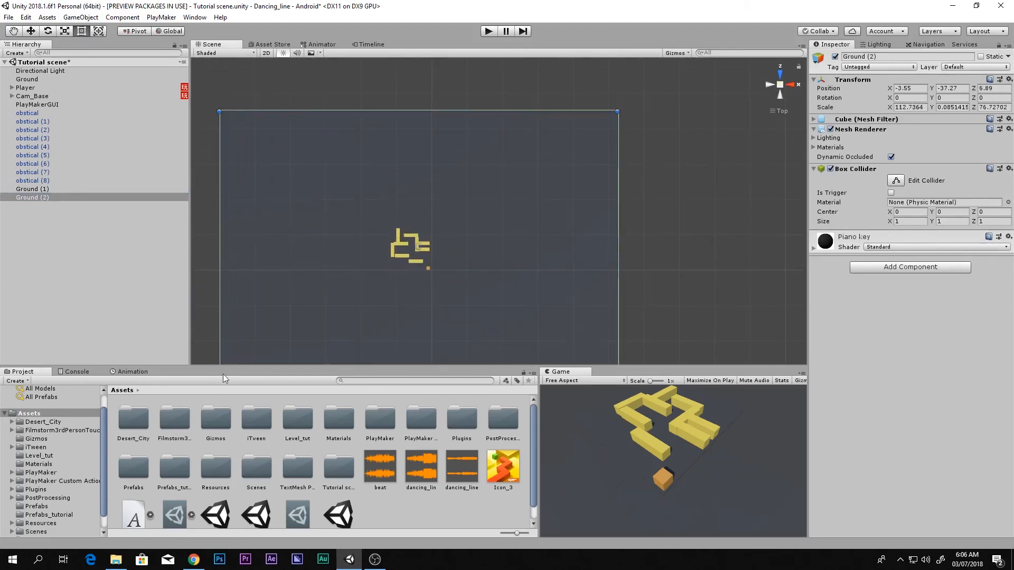
{"action": "scroll", "coordinate": [532, 236], "scroll_direction": "down", "scroll_amount": 2}
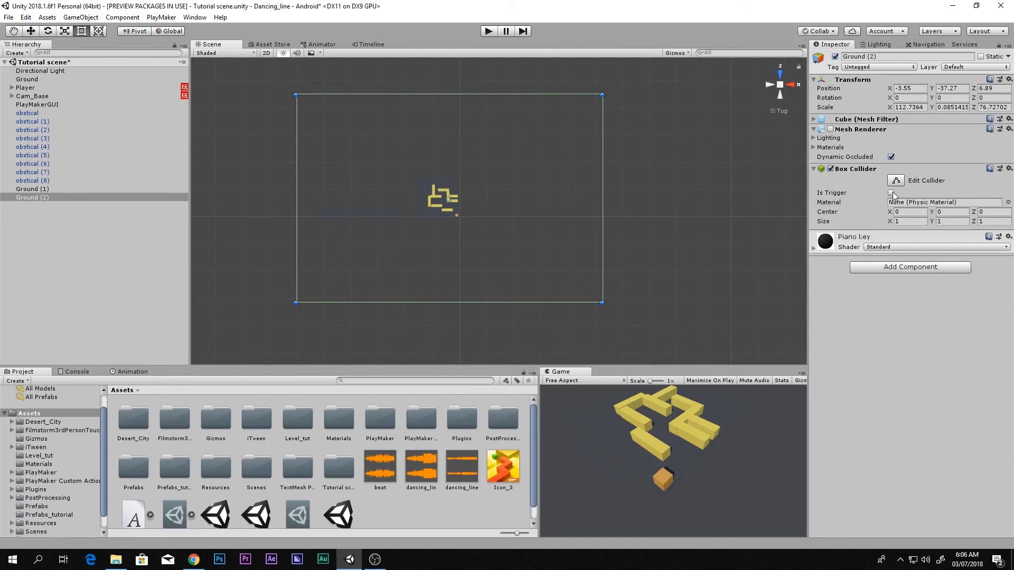
{"action": "left_click", "coordinate": [889, 268]}
{"action": "left_click", "coordinate": [901, 309]}
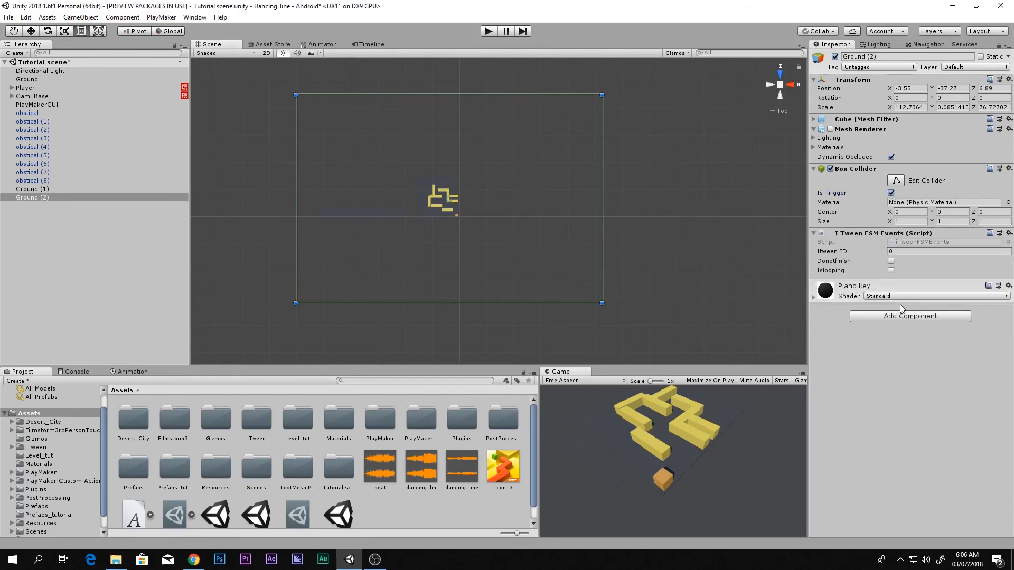
{"action": "left_click", "coordinate": [1009, 234]}
{"action": "left_click", "coordinate": [919, 263]}
Add a PlayMakerFSM component to the stretched ground copy and add a Trigger Event action to its State 1.
{"action": "left_click", "coordinate": [897, 266]}
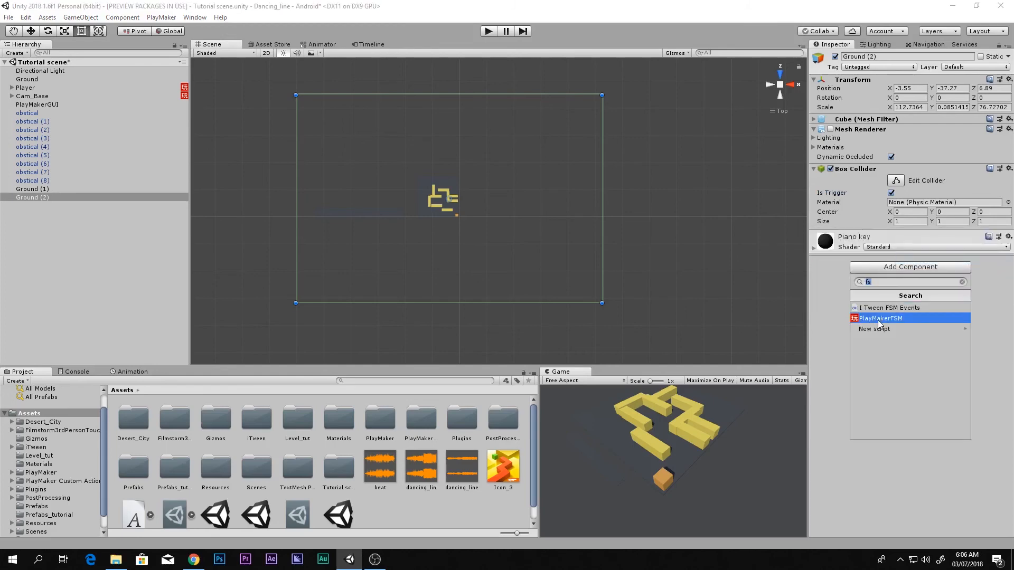
{"action": "left_click", "coordinate": [879, 319]}
{"action": "left_click", "coordinate": [1000, 242]}
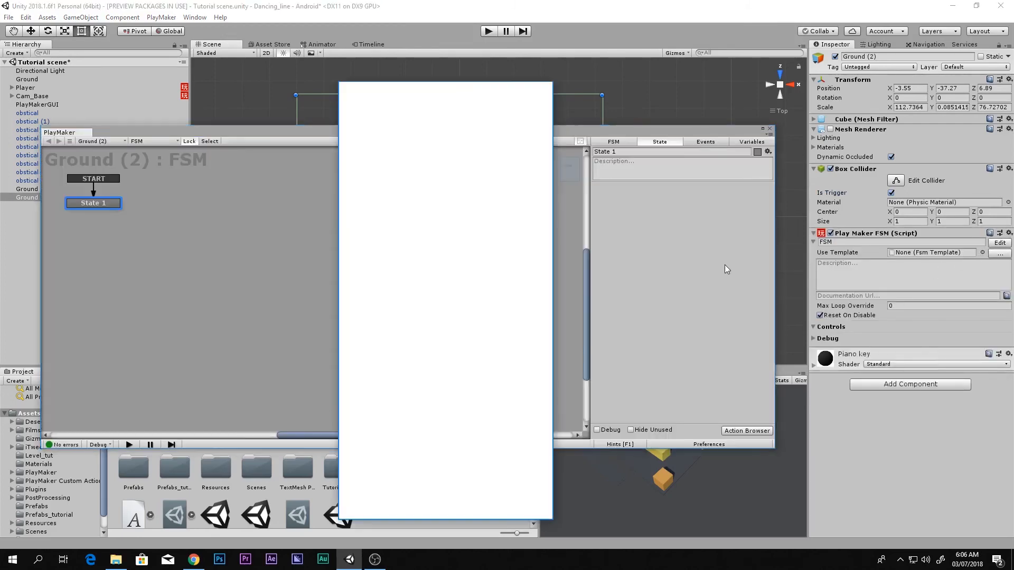
{"action": "type", "text": "trigger"}
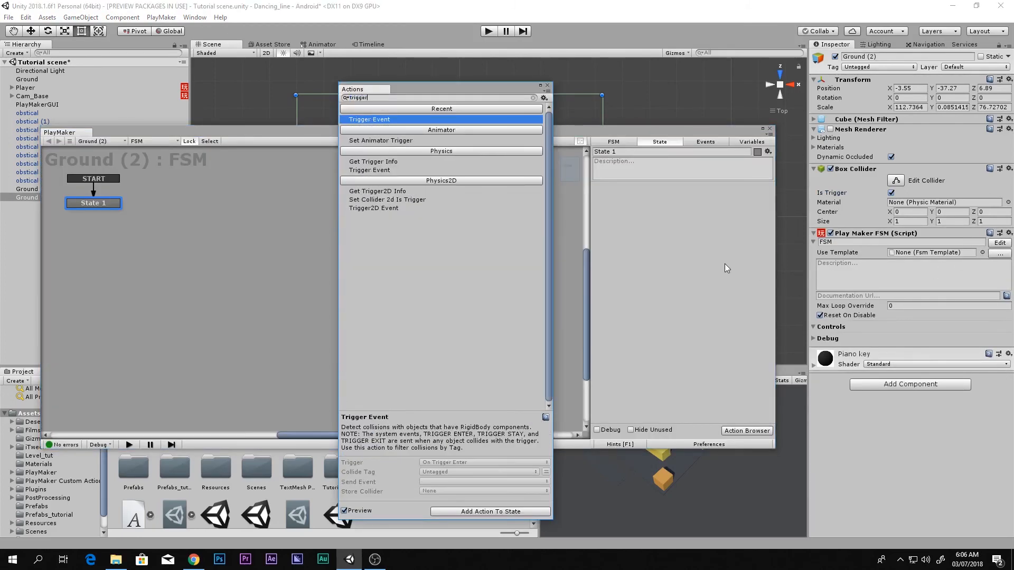
{"action": "key", "text": "Return"}
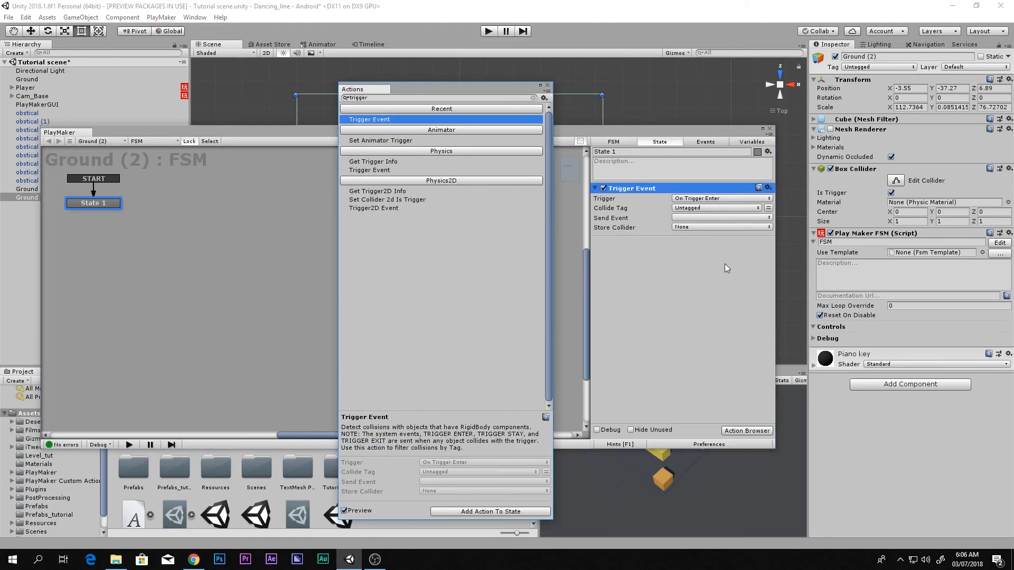
{"action": "left_click", "coordinate": [548, 86]}
Set the Trigger Event's Collide Tag to Player.
{"action": "left_click_drag", "start_coordinate": [502, 131], "coordinate": [538, 360]}
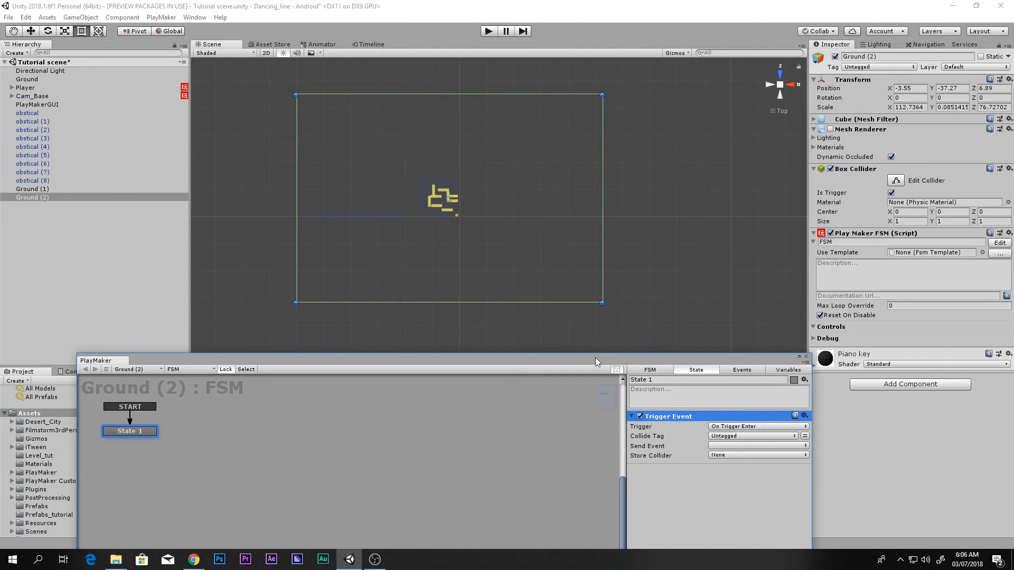
{"action": "left_click_drag", "start_coordinate": [595, 357], "coordinate": [541, 94]}
{"action": "left_click", "coordinate": [672, 173]}
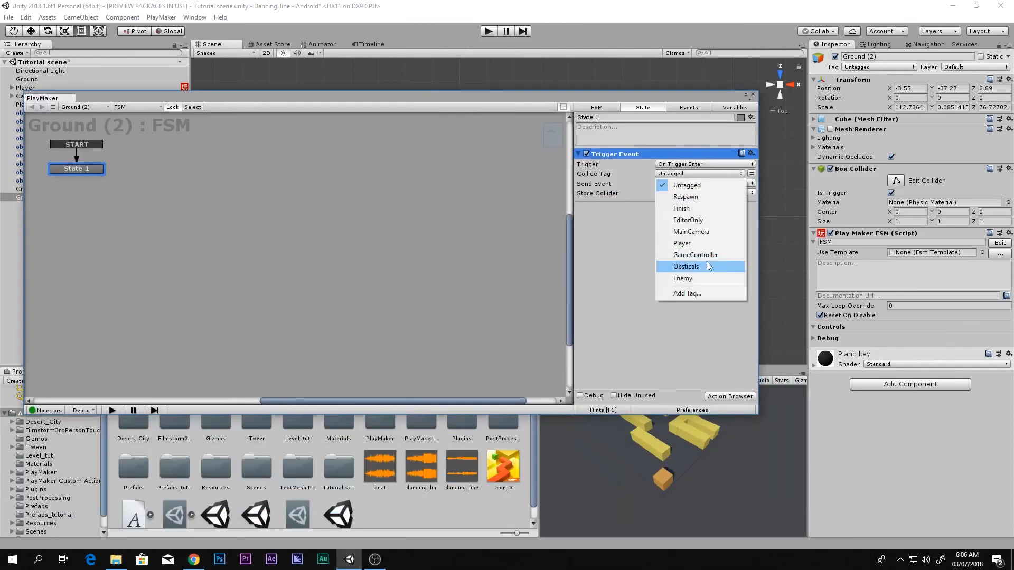
{"action": "left_click", "coordinate": [682, 242]}
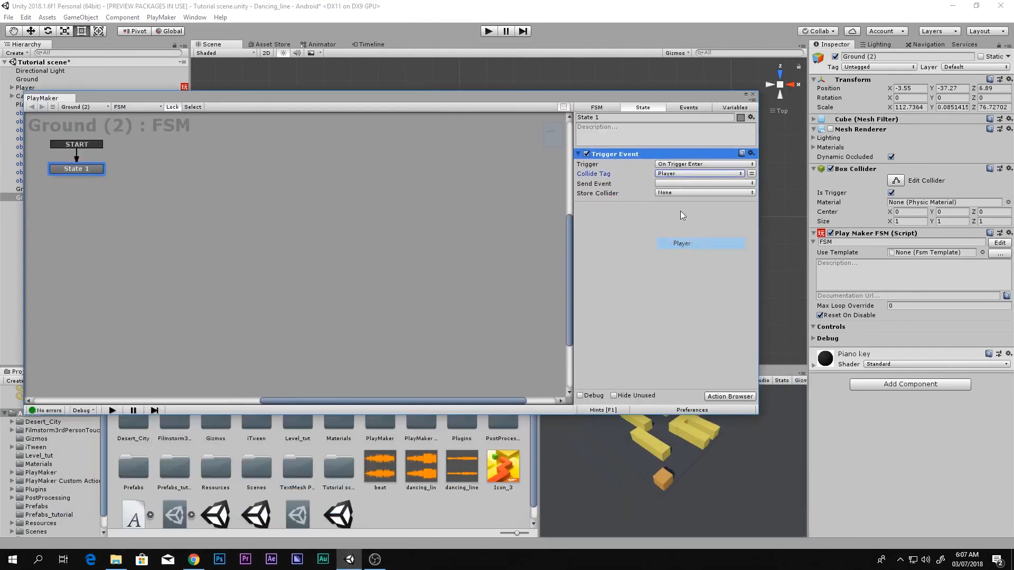
Create a new event named restart and set it as the Trigger Event's Send Event.
{"action": "left_click", "coordinate": [667, 183]}
{"action": "left_click", "coordinate": [686, 248]}
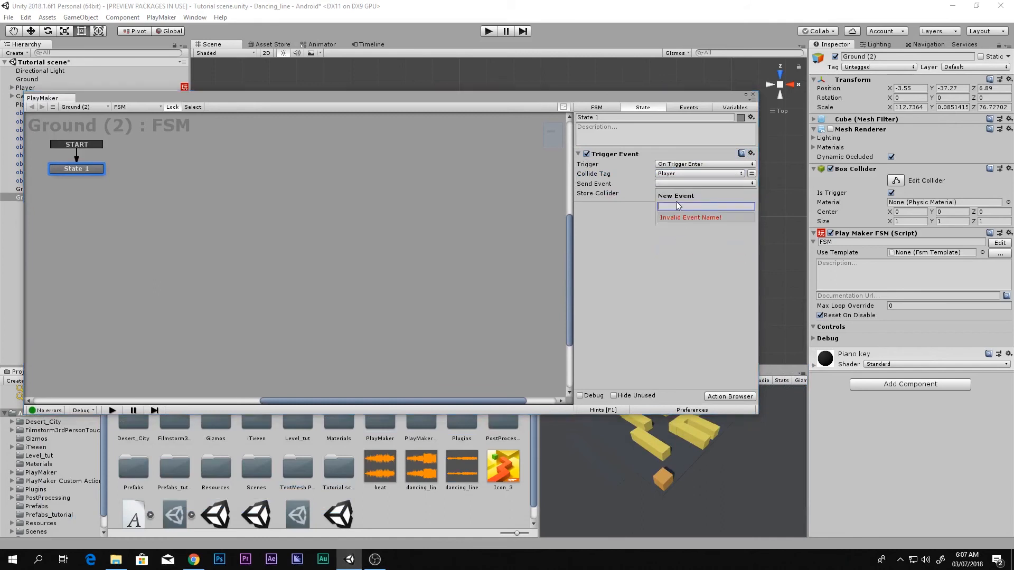
{"action": "type", "text": "restaer"}
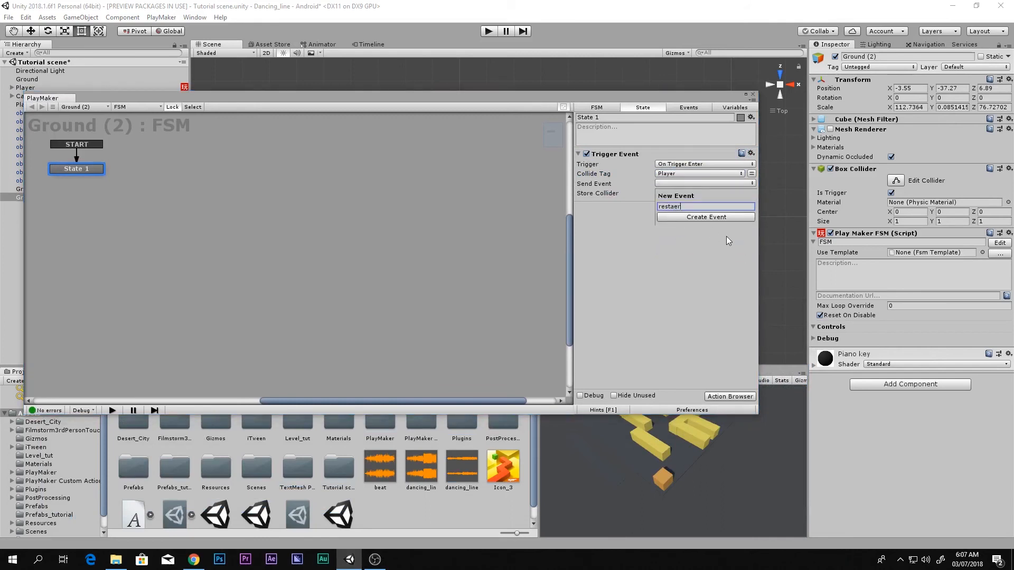
{"action": "key", "text": "BackSpace"}
{"action": "key", "text": "BackSpace"}
{"action": "type", "text": "rt"}
{"action": "key", "text": "Return"}
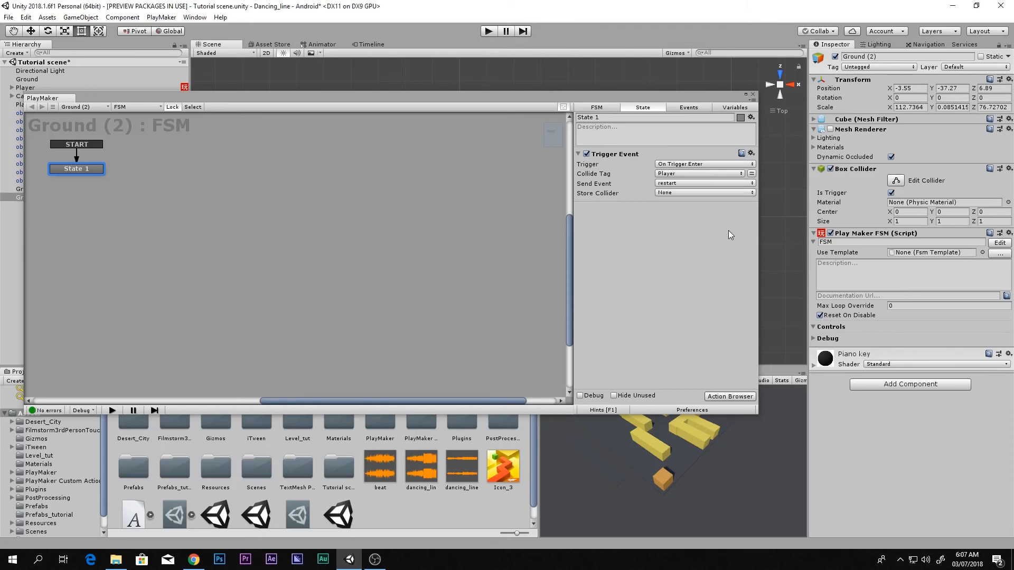
Add a restart transition to State 1 and link it to a new State 2 placed beside it.
{"action": "right_click", "coordinate": [88, 170]}
{"action": "mouse_move", "coordinate": [93, 177]}
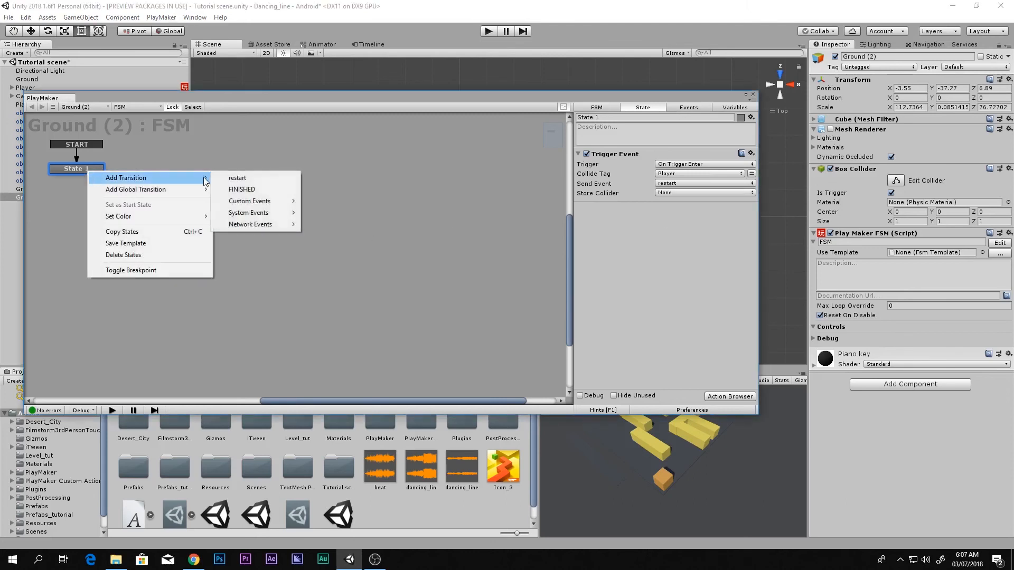
{"action": "left_click", "coordinate": [224, 178]}
{"action": "left_click", "coordinate": [166, 173], "text": "ctrl"}
{"action": "left_click_drag", "start_coordinate": [91, 179], "coordinate": [186, 175]}
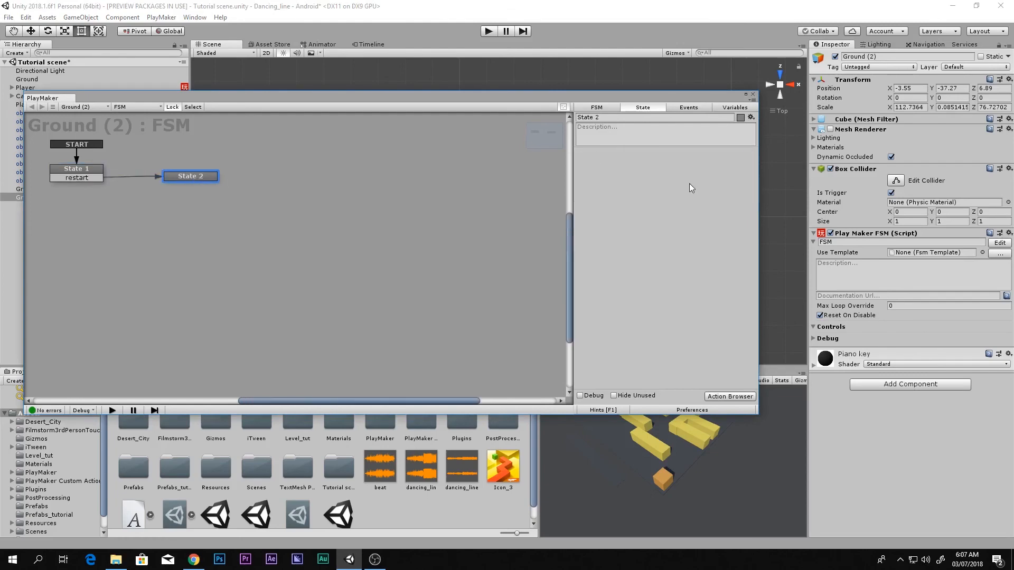
Add a Restart Level action to State 2, then close the action browser and the PlayMaker editor.
{"action": "double_click", "coordinate": [691, 182]}
{"action": "key", "text": "BackSpace"}
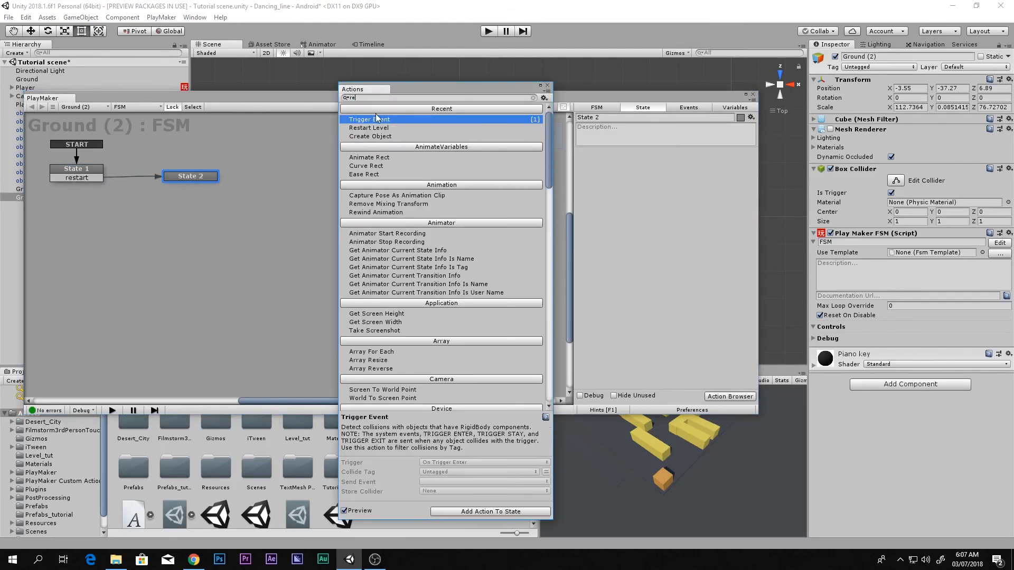
{"action": "double_click", "coordinate": [378, 129]}
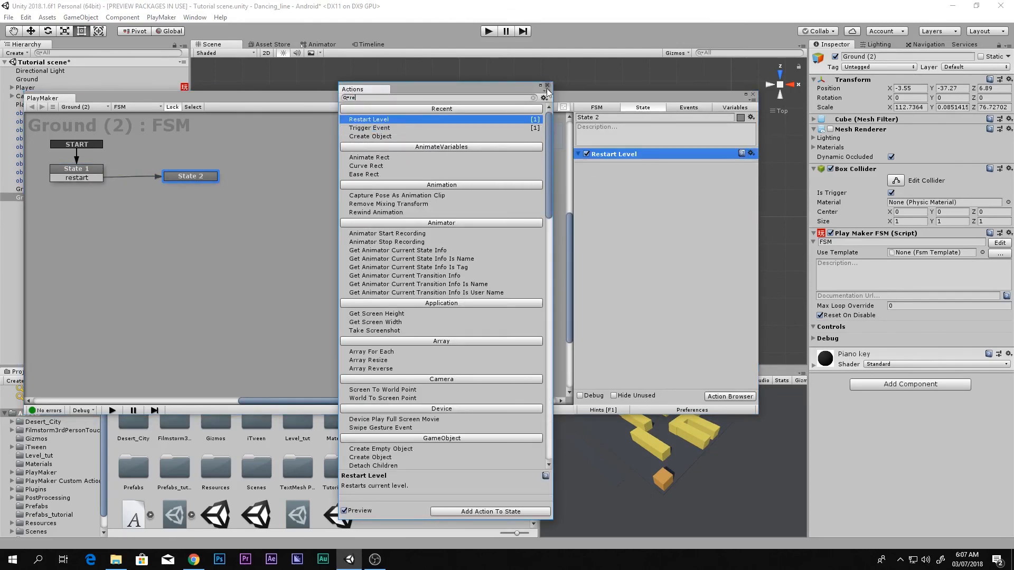
{"action": "left_click", "coordinate": [548, 86]}
{"action": "left_click", "coordinate": [753, 95]}
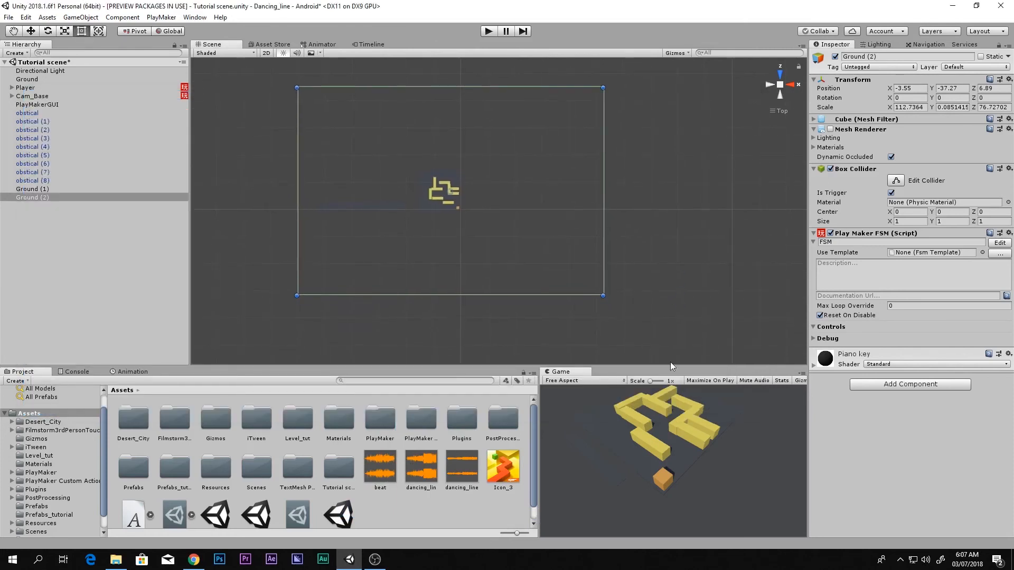
Play-test the level in a maximized Game view, steering the Player through turns and off the edge, then stop the game.
{"action": "key", "text": "shift+space"}
{"action": "left_click", "coordinate": [488, 31]}
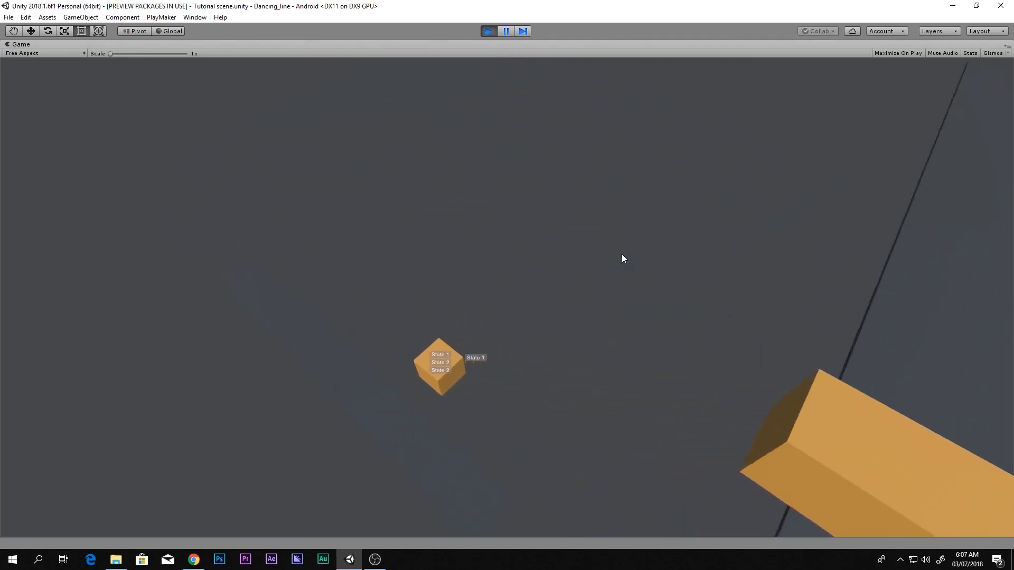
{"action": "left_click", "coordinate": [622, 255]}
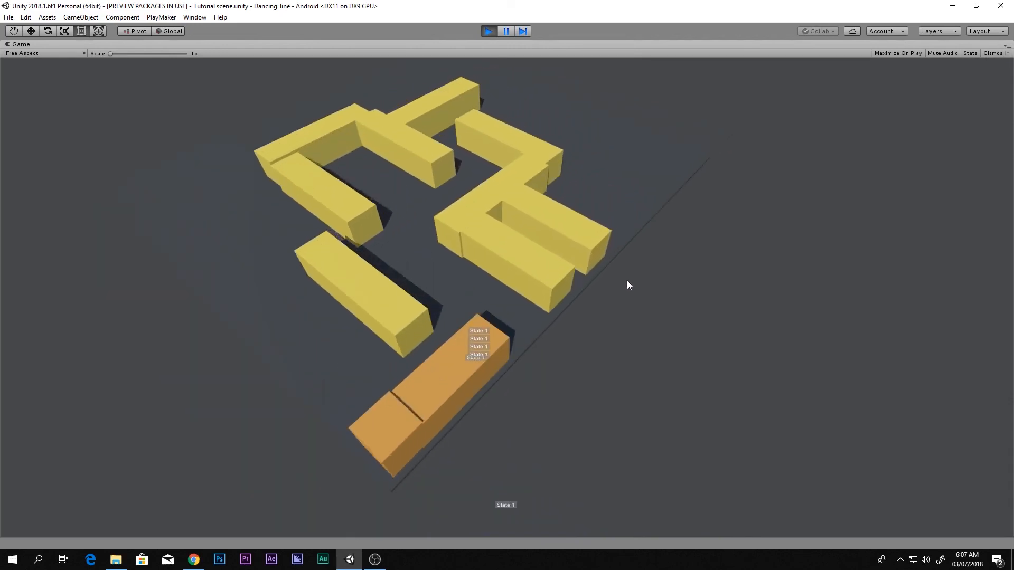
{"action": "left_click", "coordinate": [627, 282]}
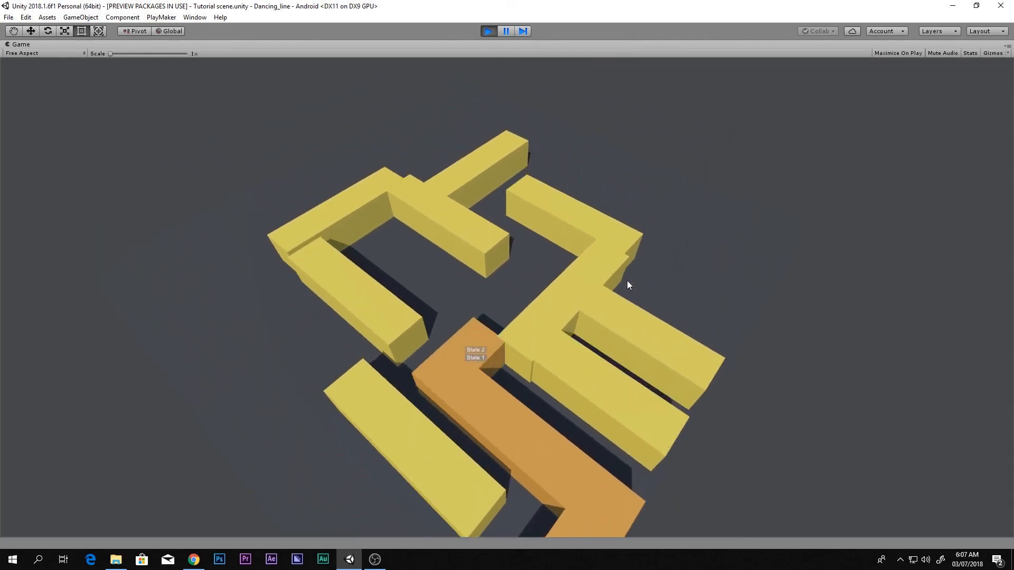
{"action": "left_click", "coordinate": [628, 282]}
{"action": "left_click", "coordinate": [627, 282]}
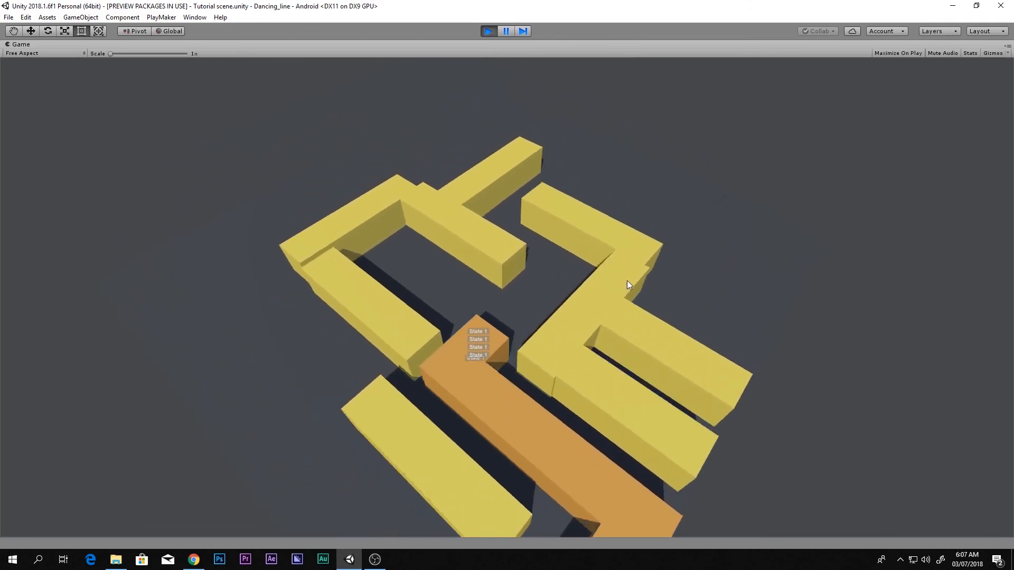
{"action": "left_click", "coordinate": [626, 281]}
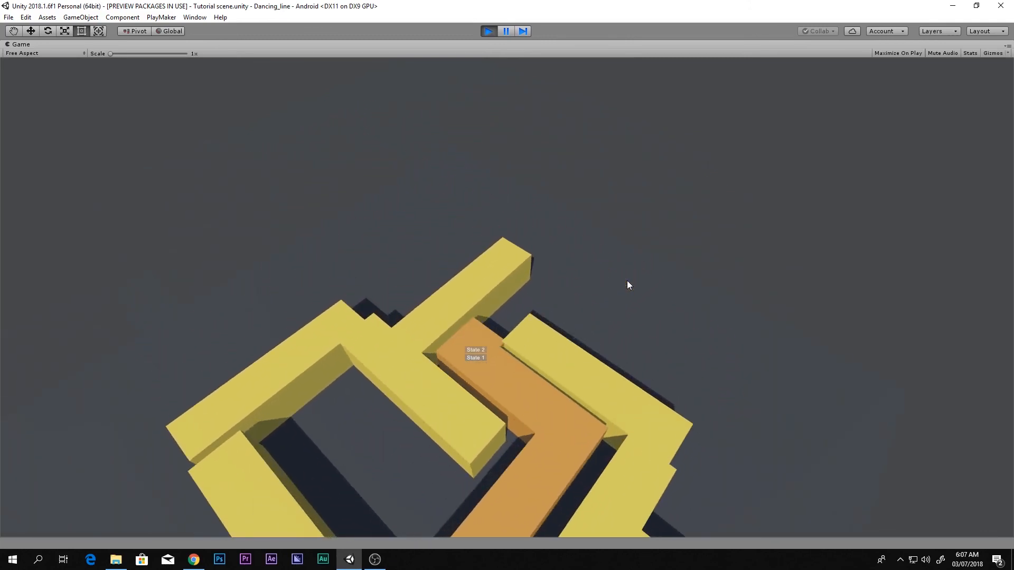
{"action": "left_click", "coordinate": [627, 281]}
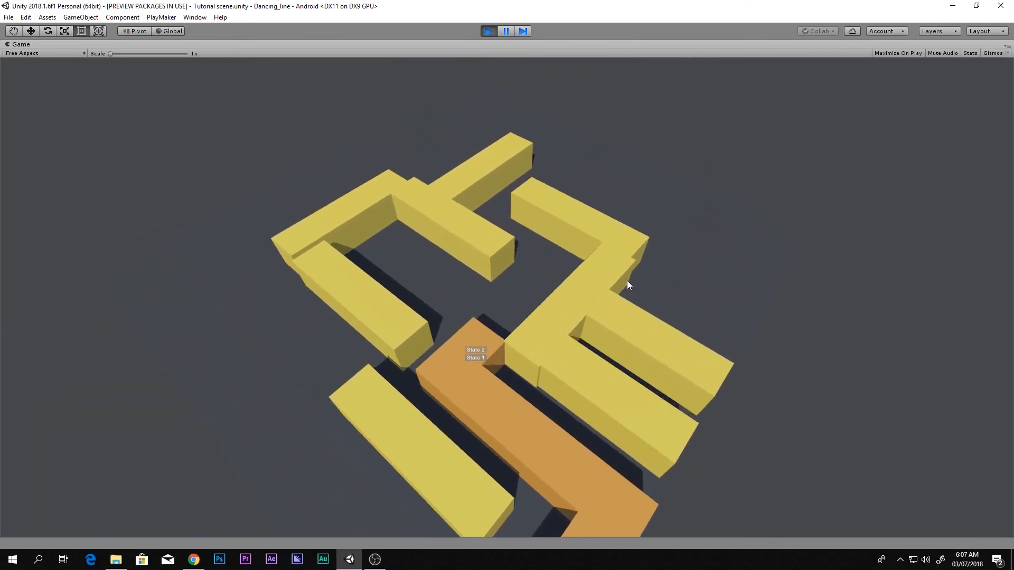
{"action": "left_click", "coordinate": [626, 280]}
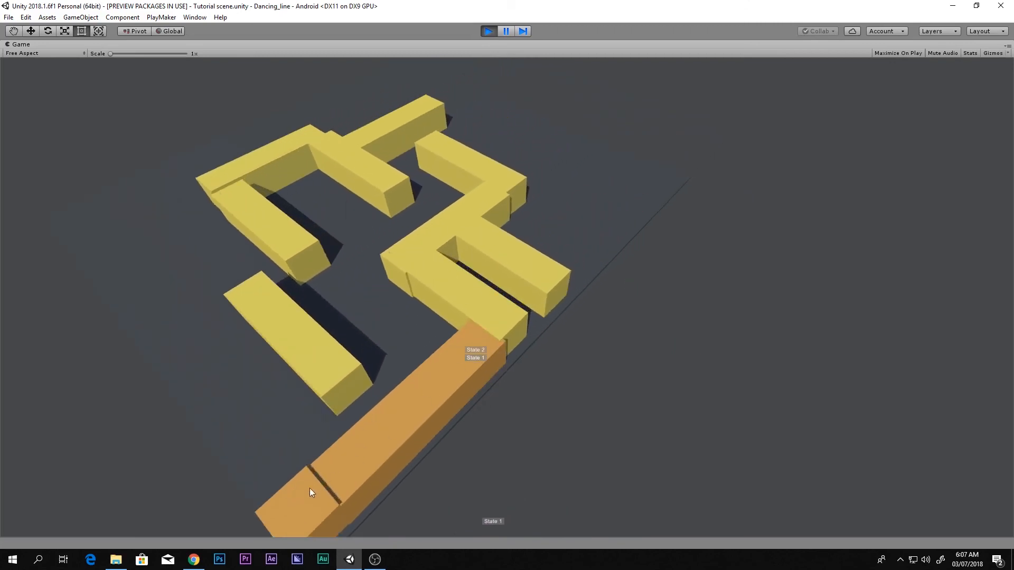
{"action": "left_click", "coordinate": [488, 32]}
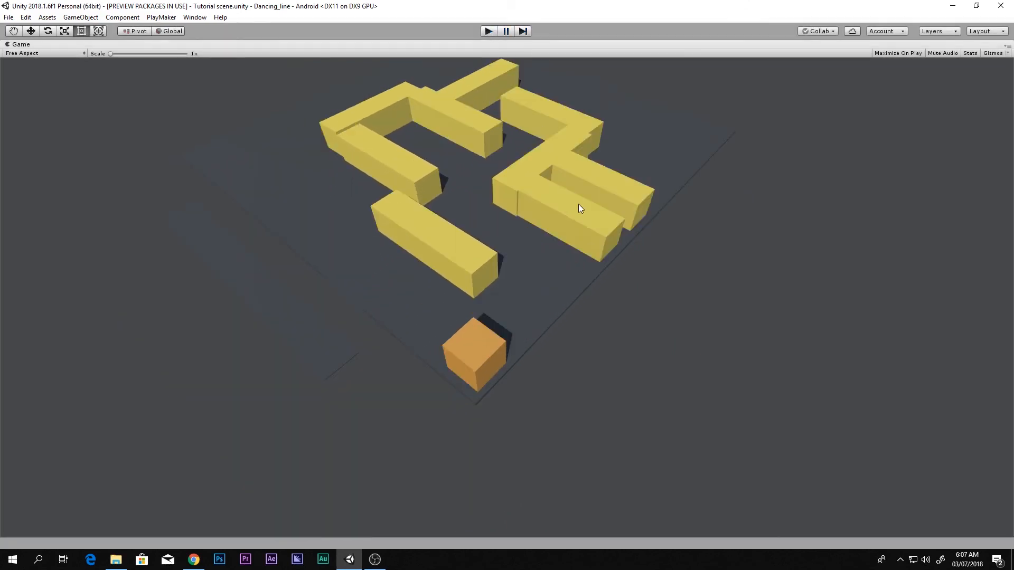
From the right side view, lower the Player cube slightly toward the Ground surface.
{"action": "left_click", "coordinate": [794, 85]}
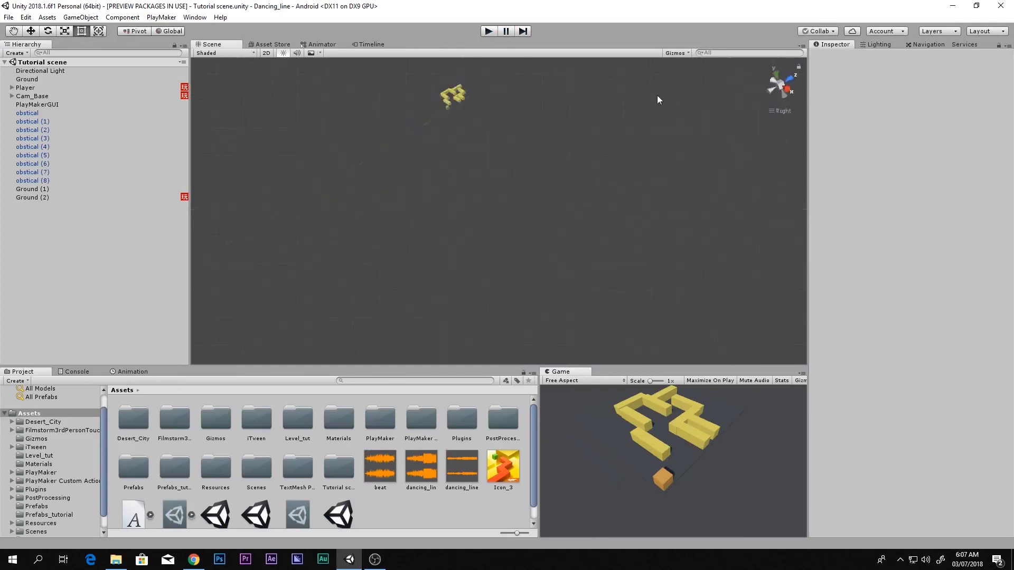
{"action": "left_click", "coordinate": [33, 80]}
{"action": "key", "text": "f"}
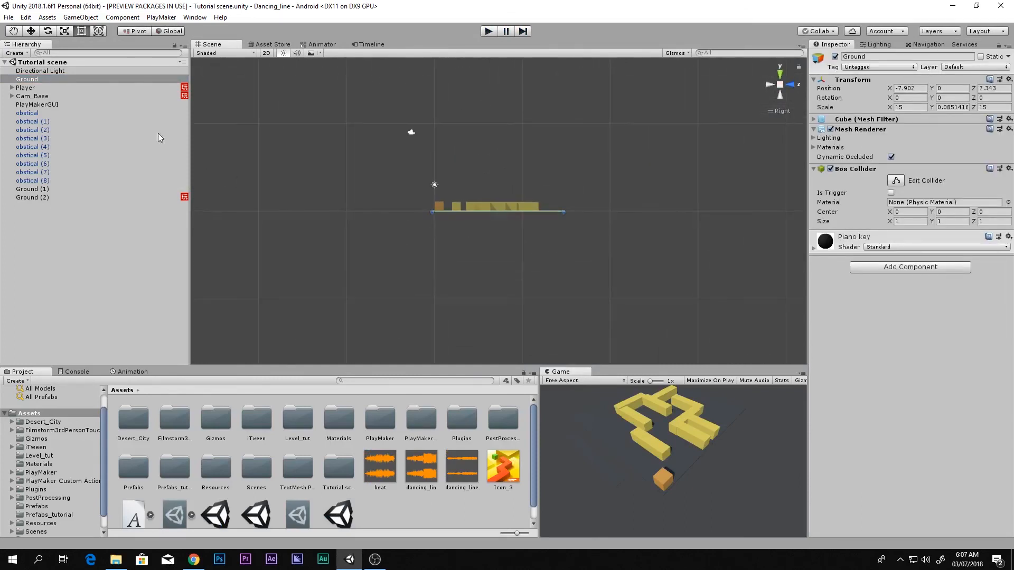
{"action": "left_click", "coordinate": [48, 87]}
{"action": "key", "text": "f"}
{"action": "key", "text": "w"}
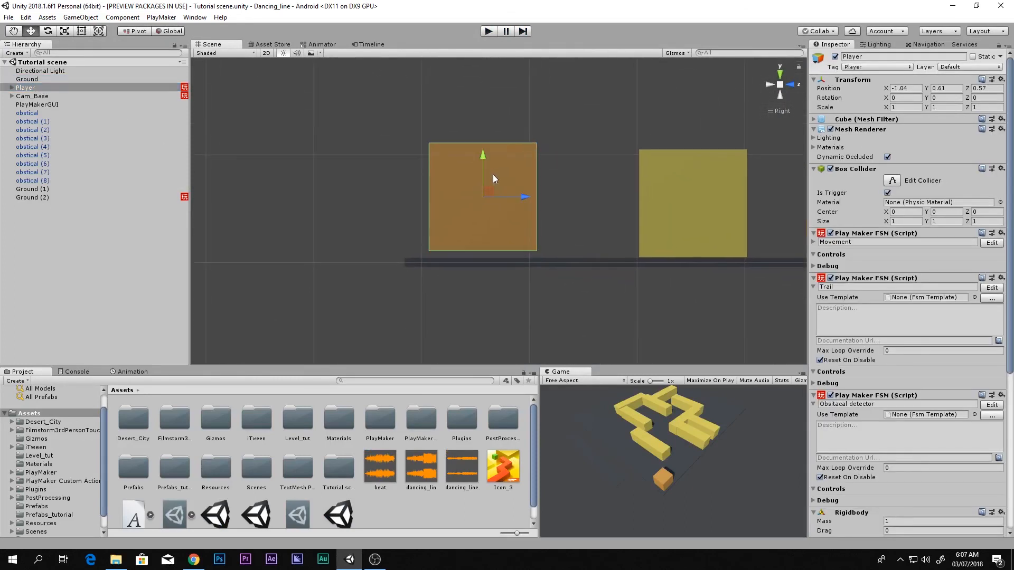
{"action": "left_click_drag", "start_coordinate": [483, 159], "coordinate": [484, 166]}
Play-test the level repeatedly, steering the Player between the obstacles and off the ground's edge to check level restarts, then stop the game.
{"action": "left_click", "coordinate": [488, 31]}
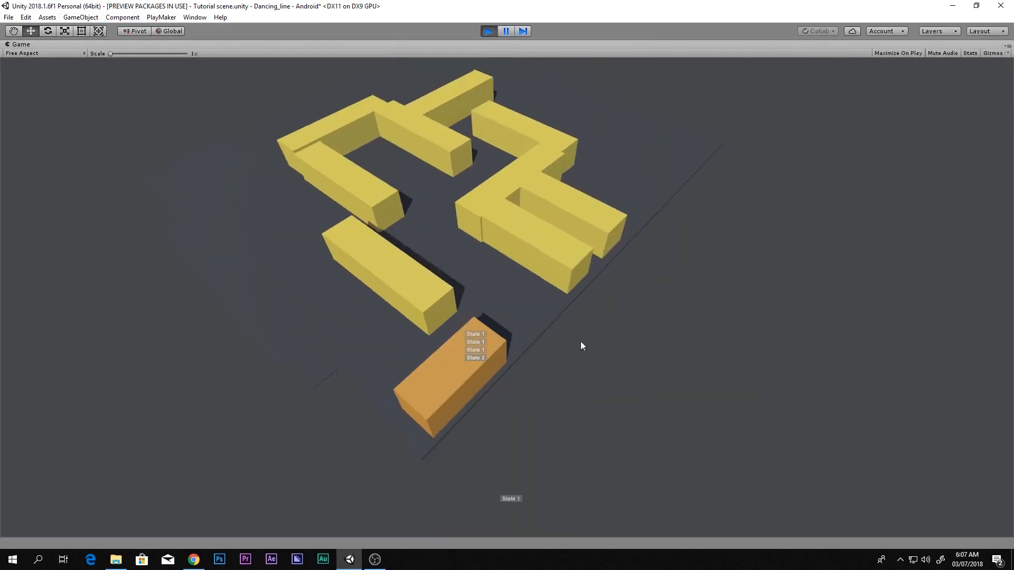
{"action": "left_click", "coordinate": [653, 326]}
{"action": "left_click", "coordinate": [653, 326]}
{"action": "left_click", "coordinate": [653, 326]}
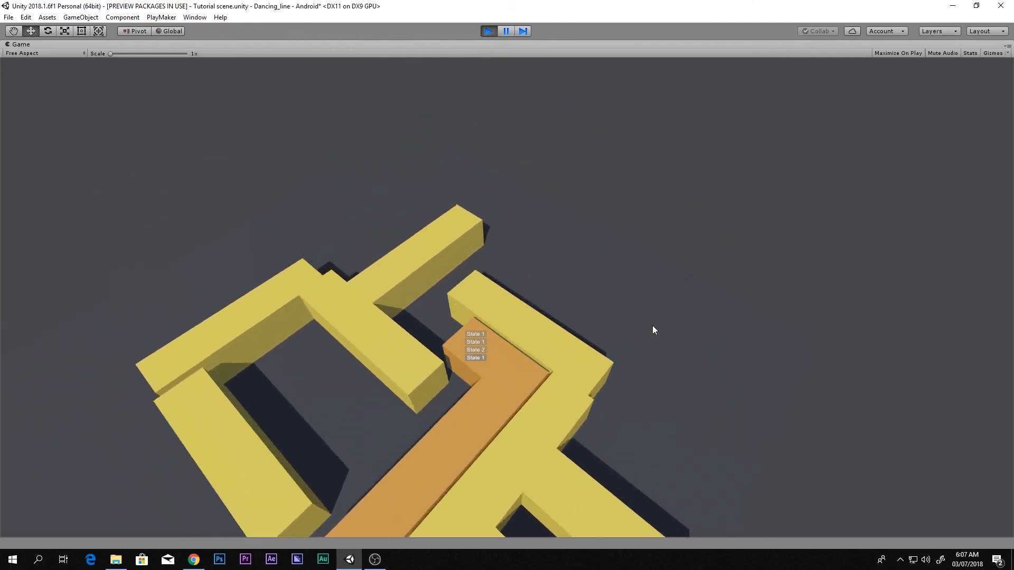
{"action": "left_click", "coordinate": [653, 325]}
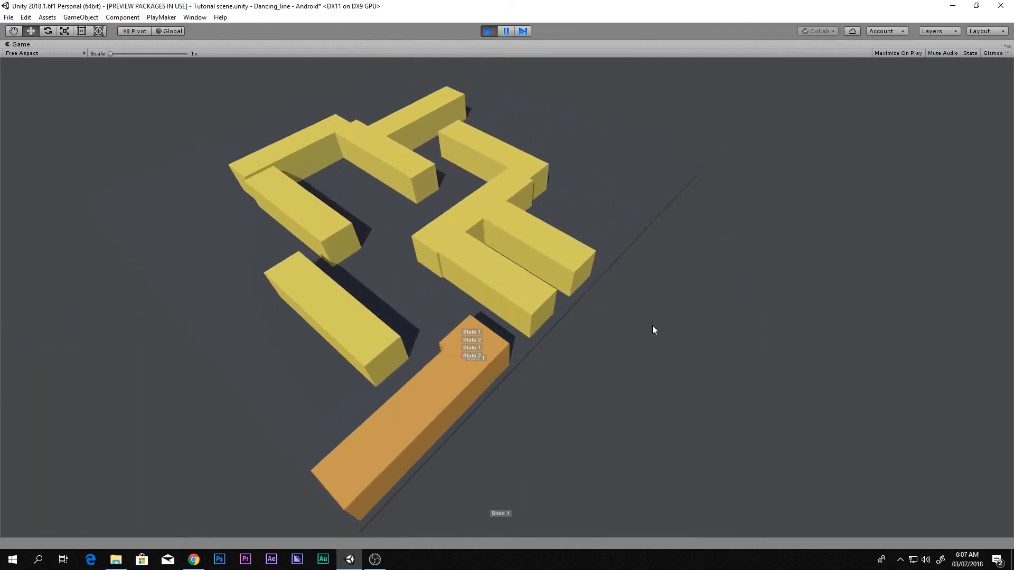
{"action": "left_click", "coordinate": [653, 326]}
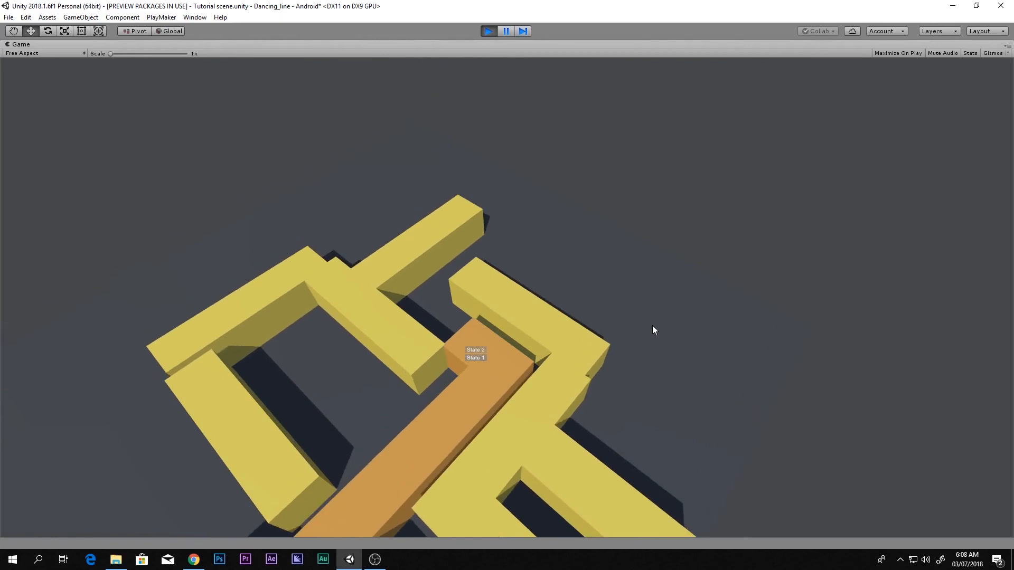
{"action": "left_click", "coordinate": [653, 329]}
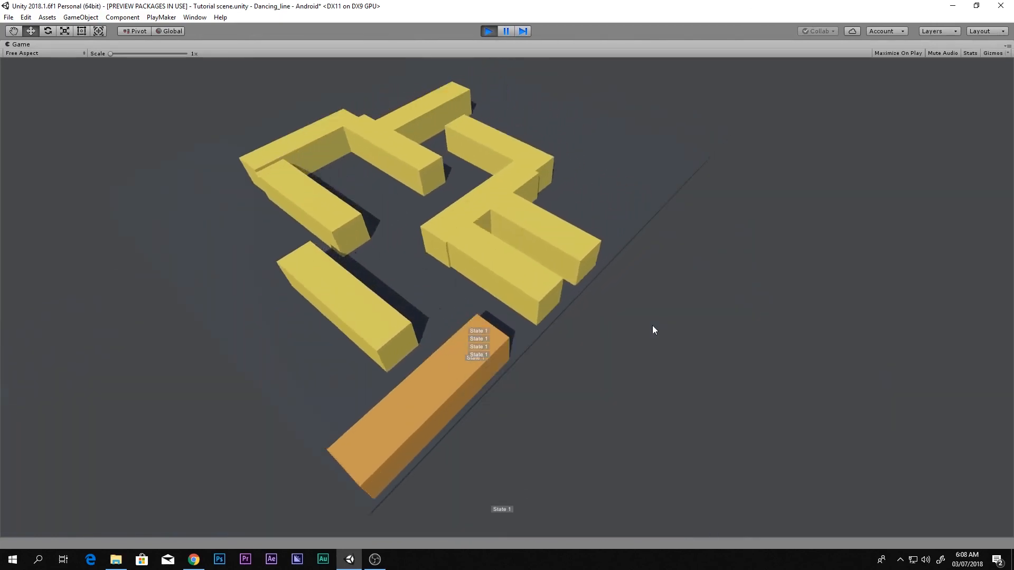
{"action": "left_click", "coordinate": [653, 327]}
{"action": "left_click", "coordinate": [652, 326]}
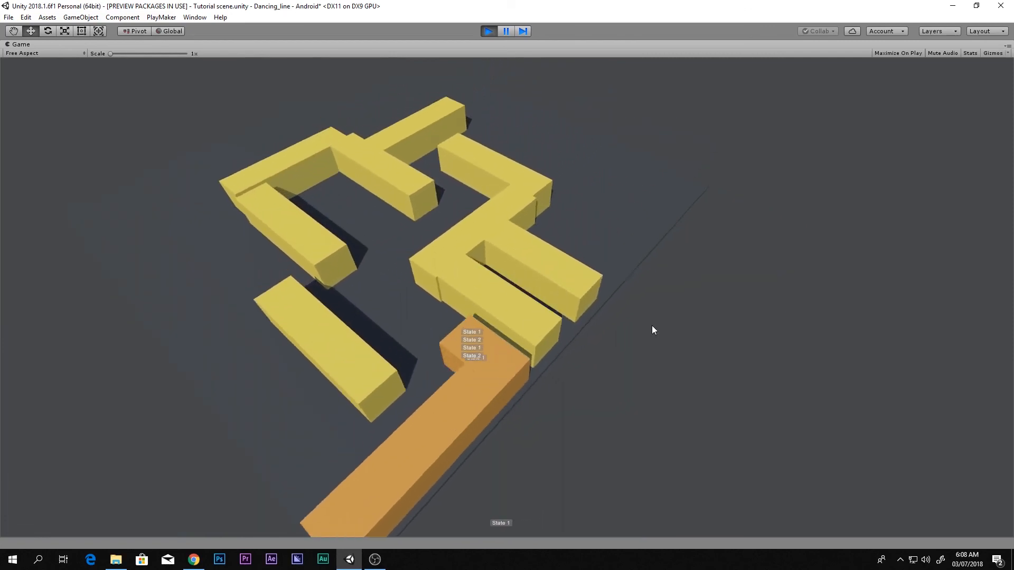
{"action": "left_click", "coordinate": [653, 328]}
{"action": "left_click", "coordinate": [653, 327]}
{"action": "left_click", "coordinate": [653, 327]}
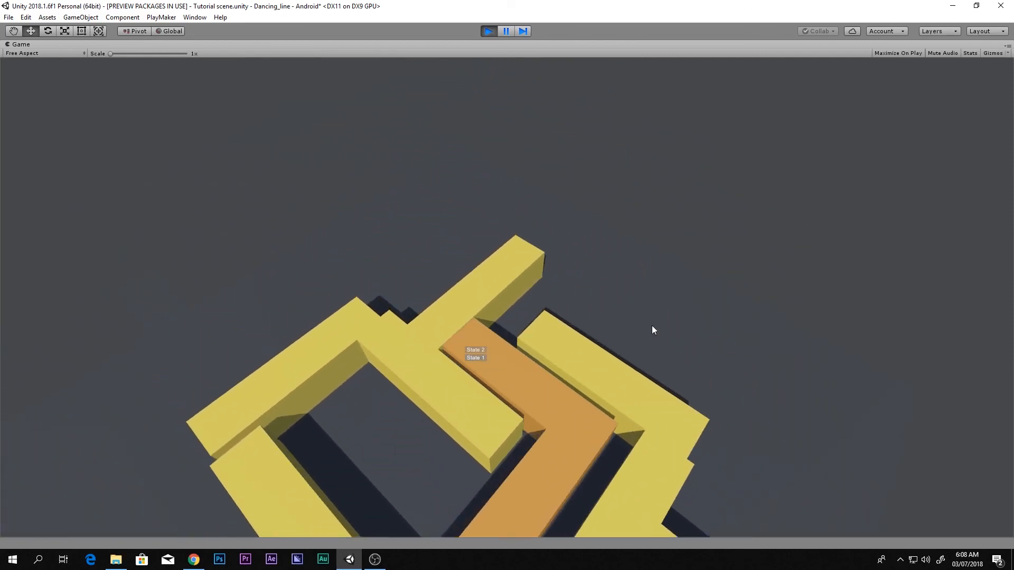
{"action": "left_click", "coordinate": [653, 327]}
{"action": "left_click", "coordinate": [652, 327]}
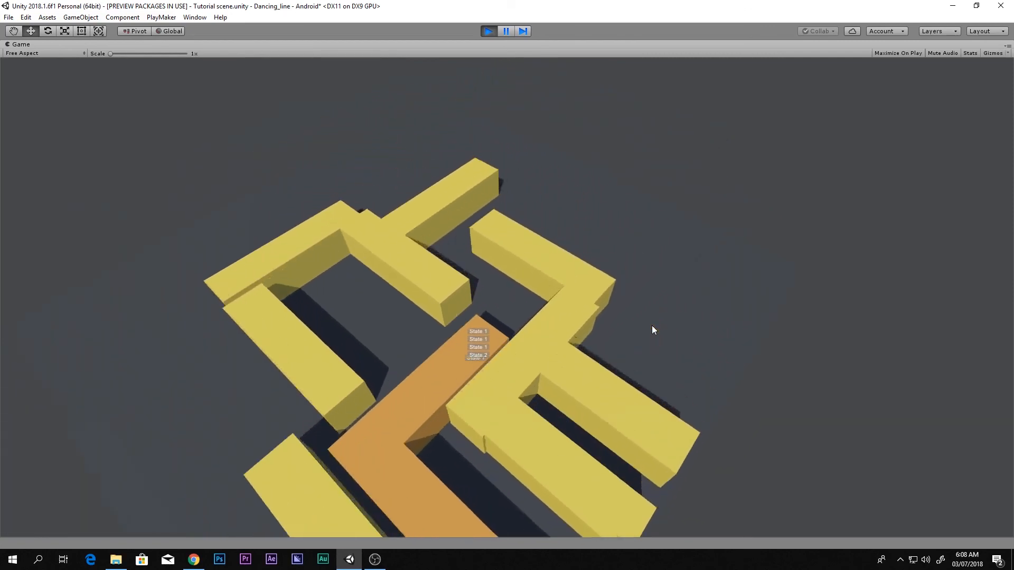
{"action": "left_click", "coordinate": [653, 327]}
{"action": "left_click", "coordinate": [653, 327]}
{"action": "left_click", "coordinate": [653, 327]}
{"action": "left_click", "coordinate": [653, 327]}
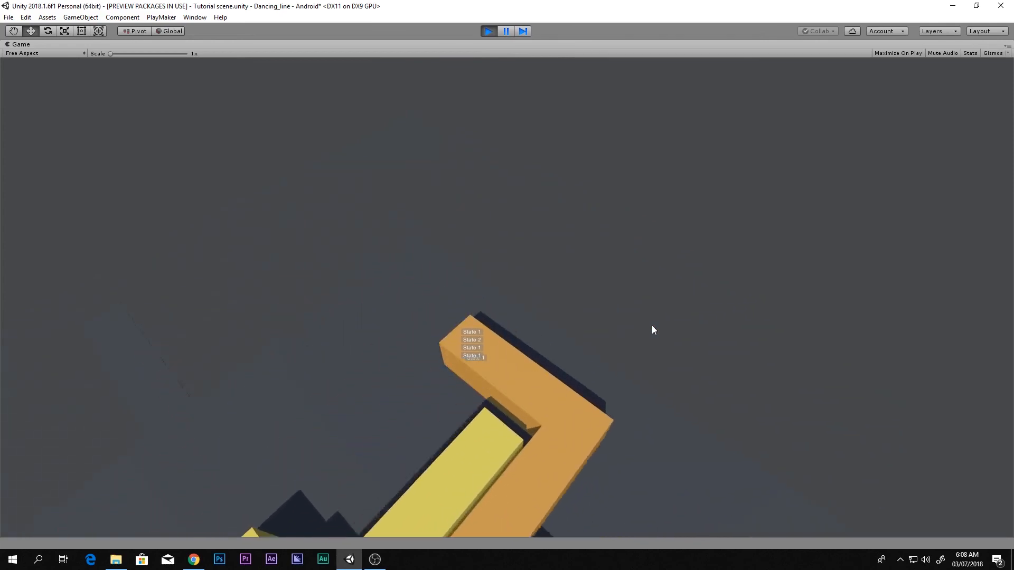
{"action": "left_click", "coordinate": [653, 328]}
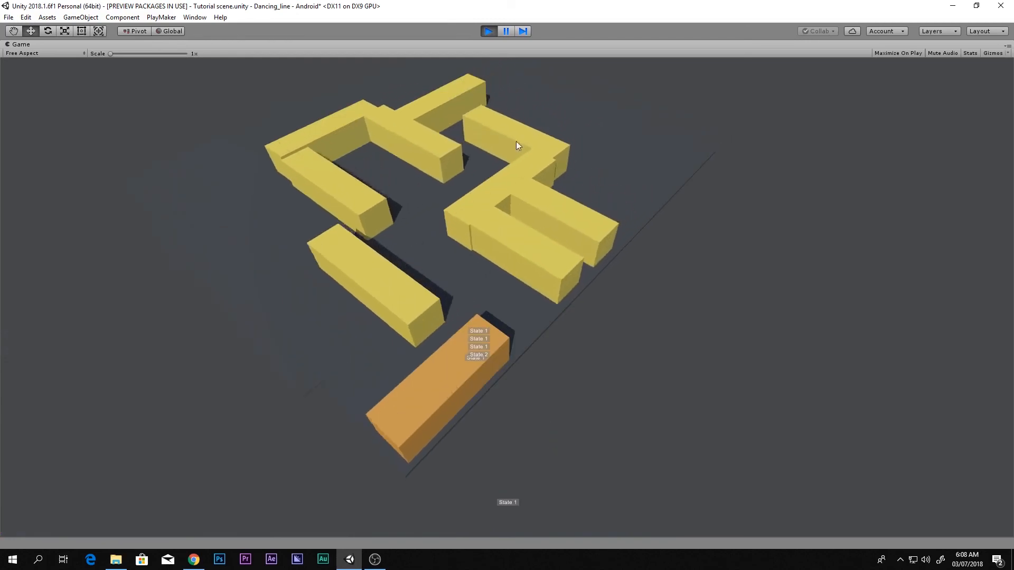
{"action": "left_click", "coordinate": [522, 147]}
{"action": "left_click", "coordinate": [557, 279]}
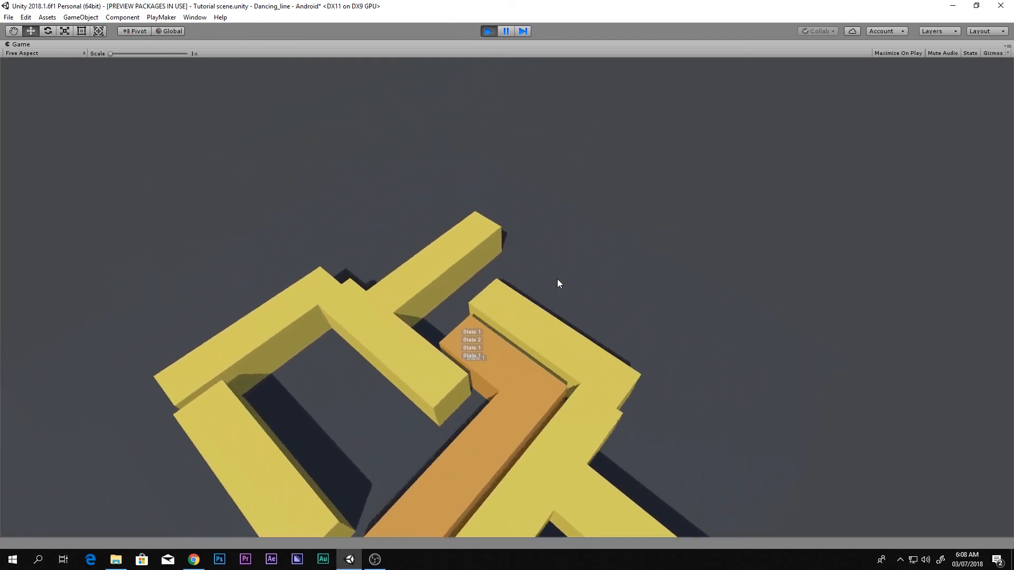
{"action": "left_click", "coordinate": [557, 279]}
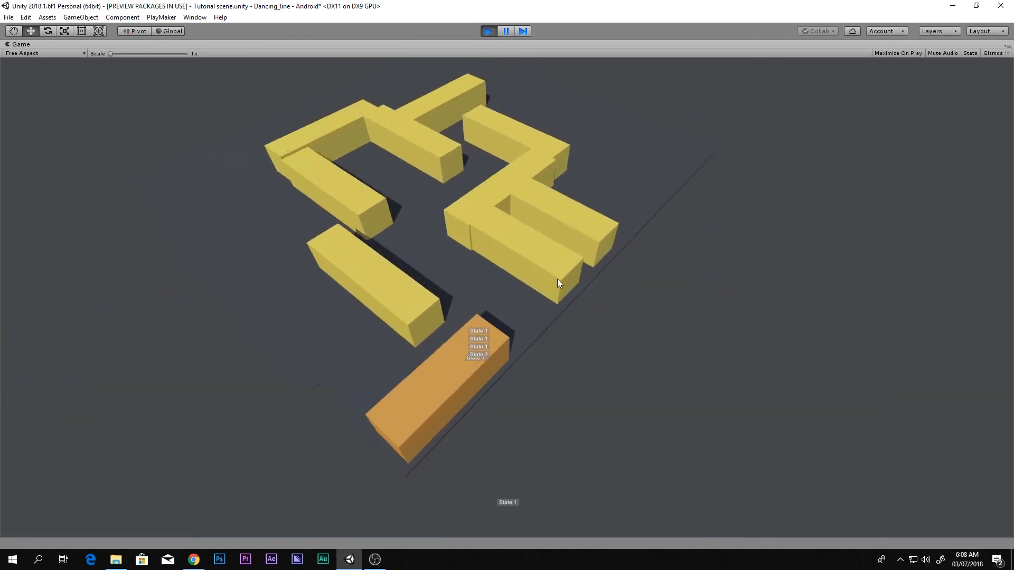
{"action": "left_click", "coordinate": [557, 279]}
{"action": "left_click", "coordinate": [557, 279]}
{"action": "left_click", "coordinate": [557, 278]}
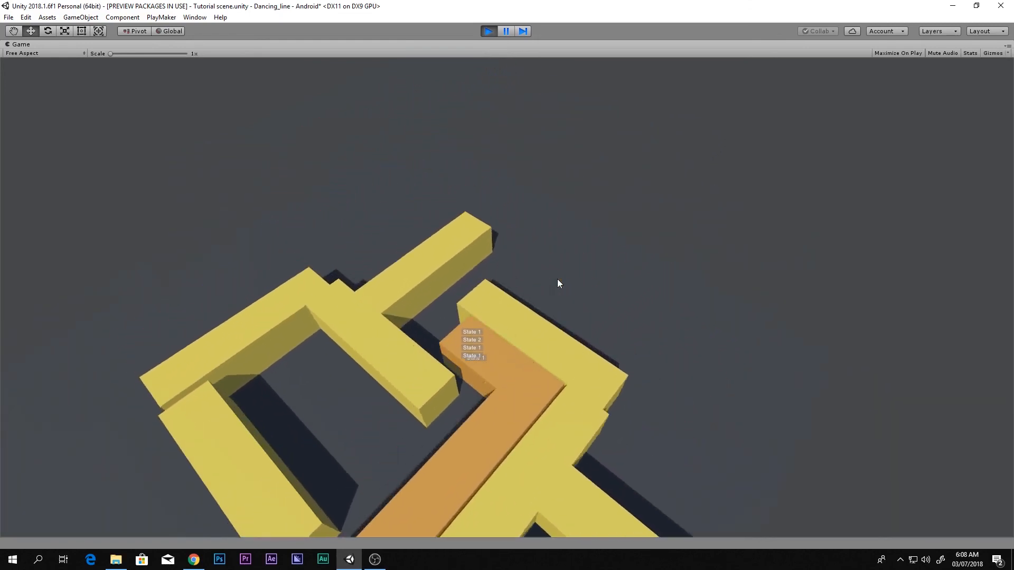
{"action": "left_click", "coordinate": [557, 279]}
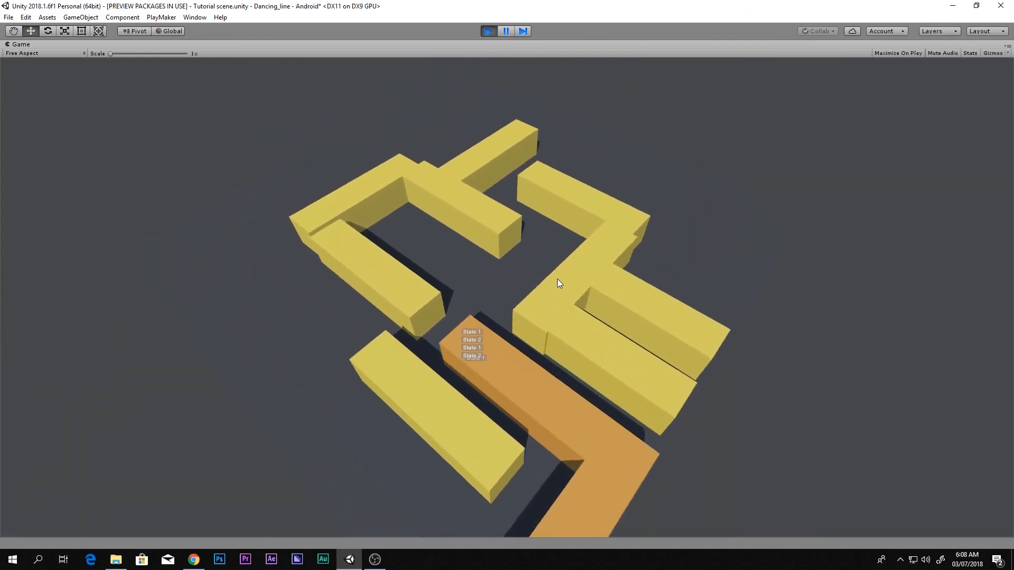
{"action": "left_click", "coordinate": [557, 279]}
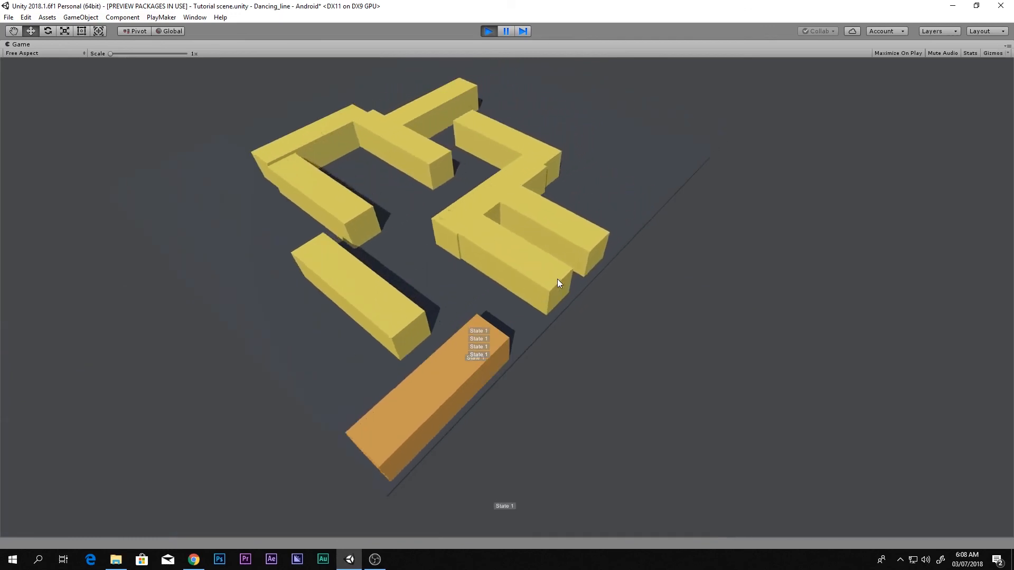
{"action": "left_click", "coordinate": [557, 278]}
{"action": "left_click", "coordinate": [557, 279]}
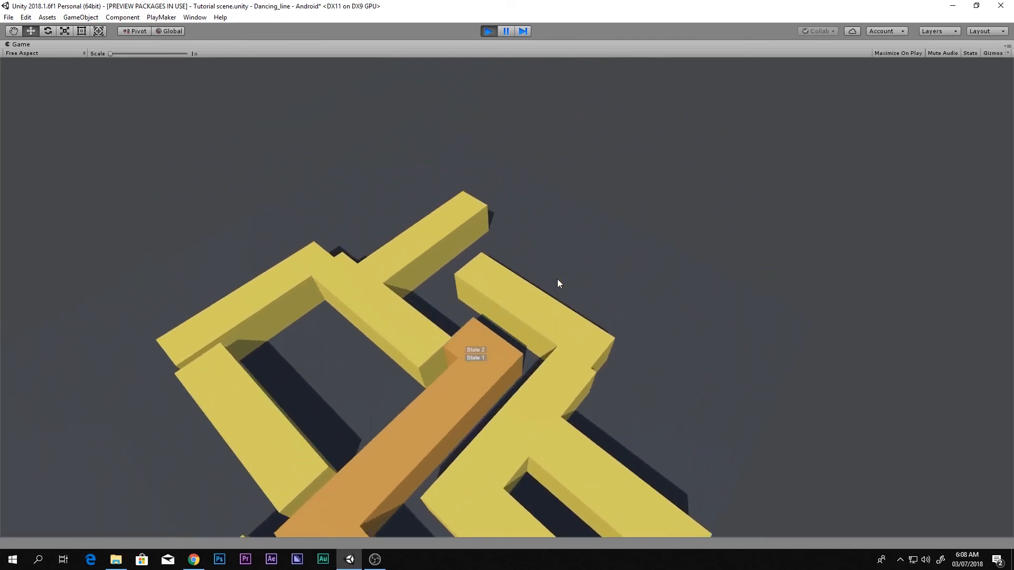
{"action": "left_click", "coordinate": [556, 278]}
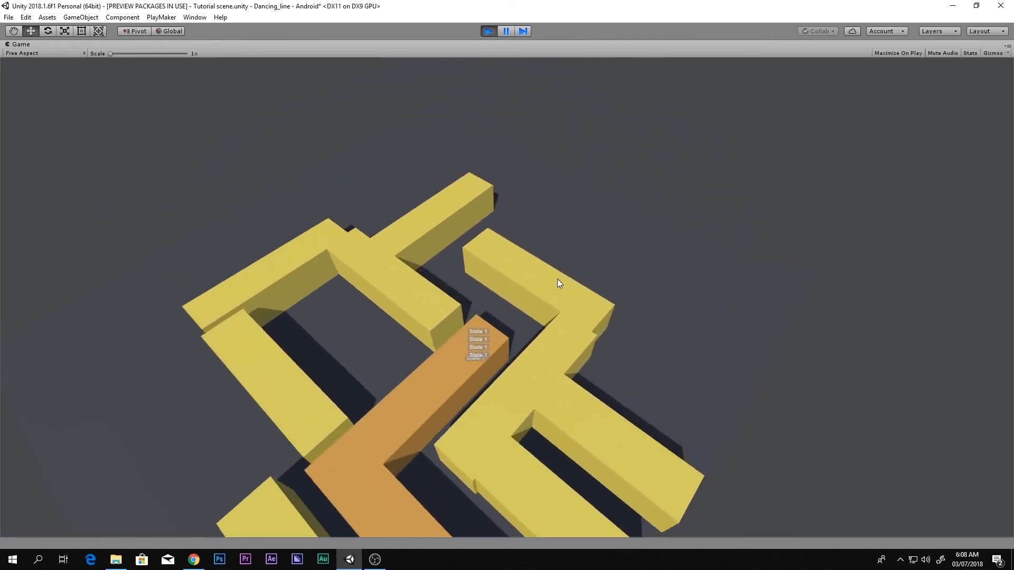
{"action": "left_click", "coordinate": [557, 279]}
{"action": "left_click", "coordinate": [557, 278]}
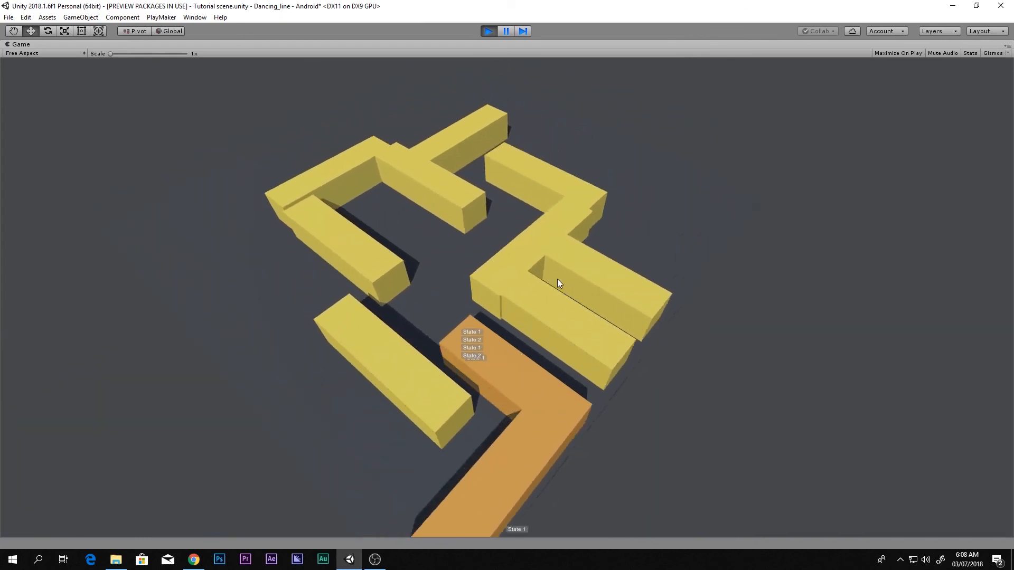
{"action": "left_click", "coordinate": [557, 278]}
{"action": "left_click", "coordinate": [556, 278]}
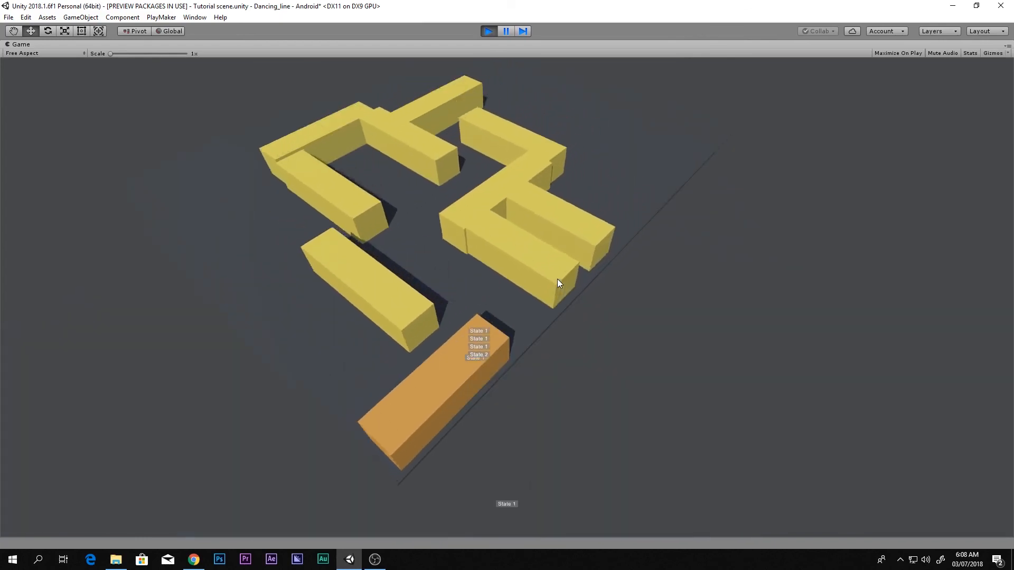
{"action": "left_click", "coordinate": [556, 279]}
{"action": "left_click", "coordinate": [556, 278]}
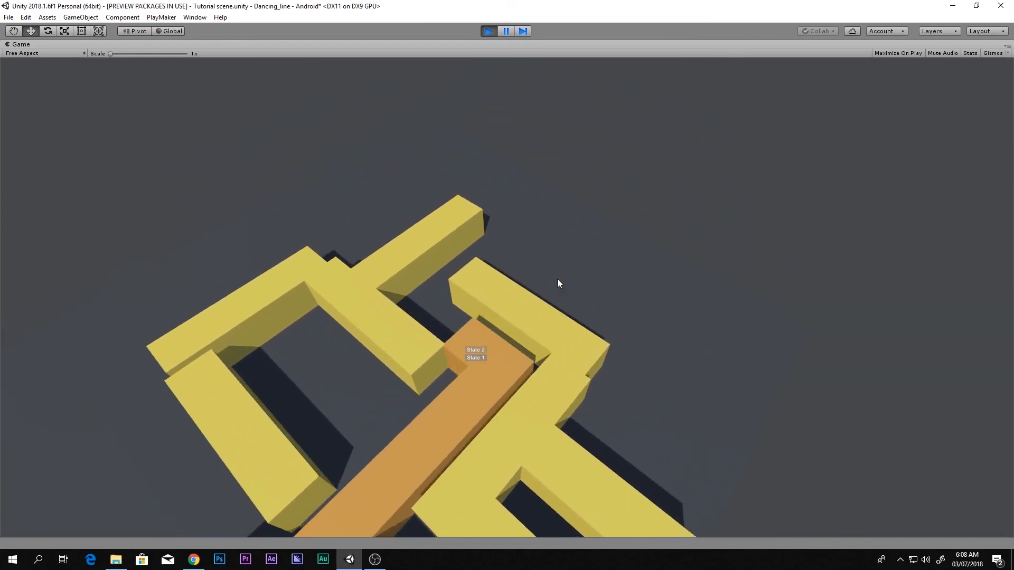
{"action": "left_click", "coordinate": [556, 279]}
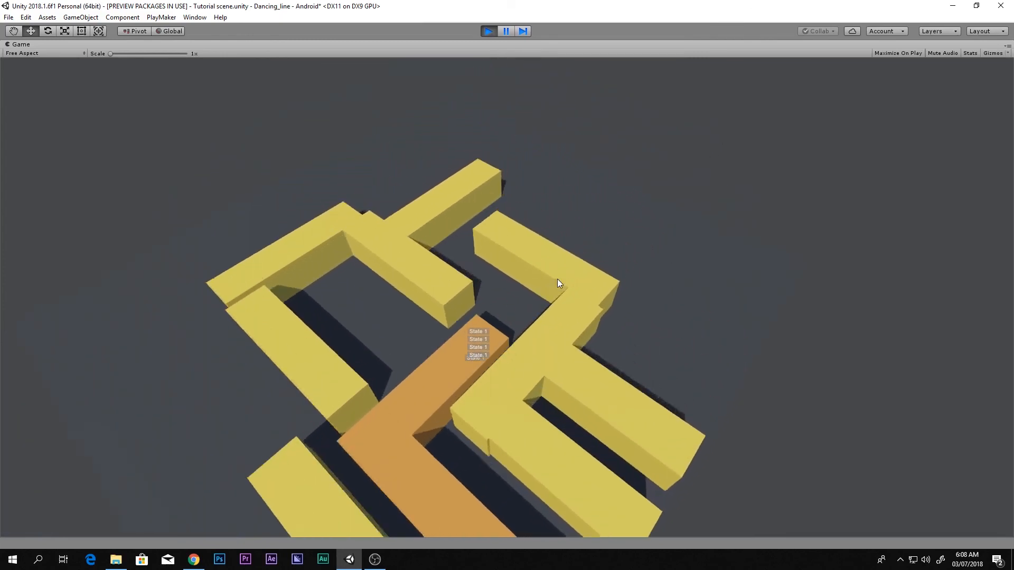
{"action": "left_click", "coordinate": [557, 279]}
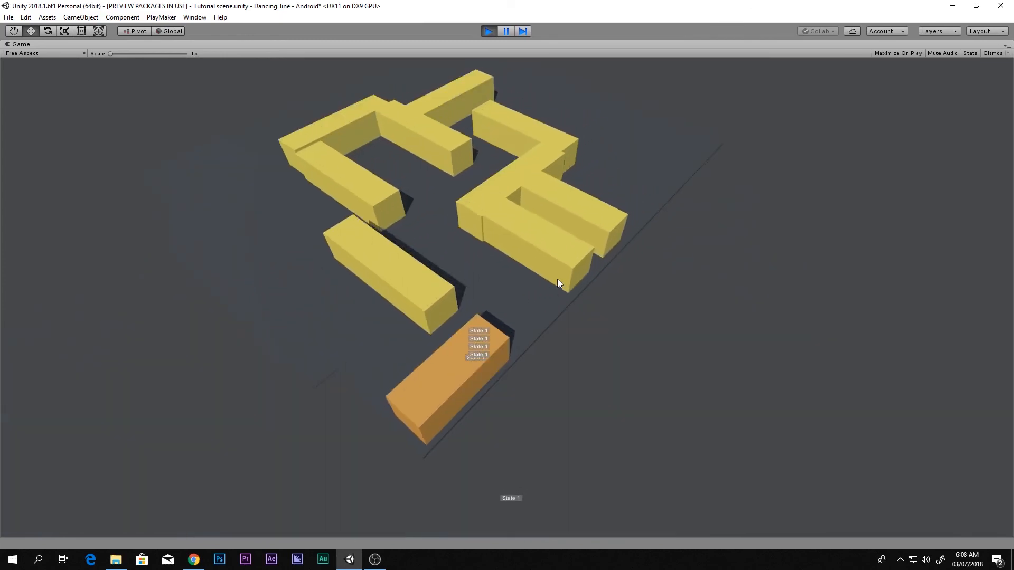
{"action": "left_click", "coordinate": [557, 279]}
{"action": "left_click", "coordinate": [557, 279]}
{"action": "left_click", "coordinate": [557, 279]}
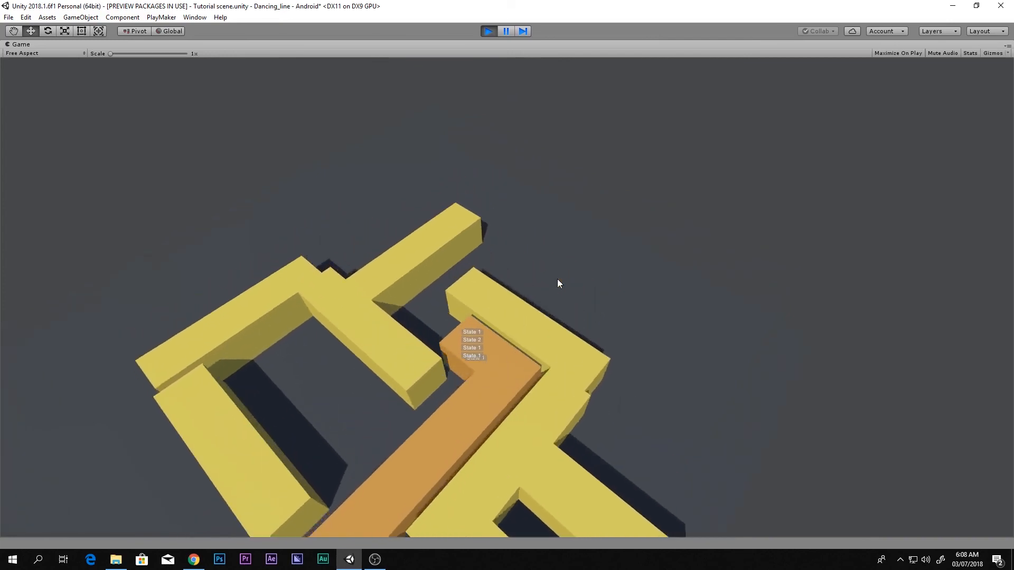
{"action": "left_click", "coordinate": [556, 279]}
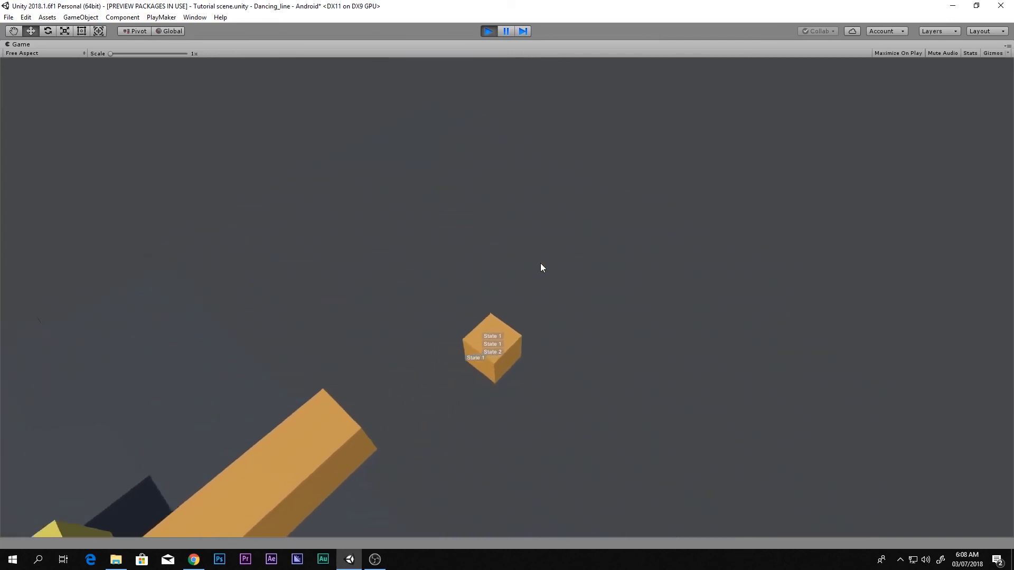
{"action": "left_click", "coordinate": [492, 31]}
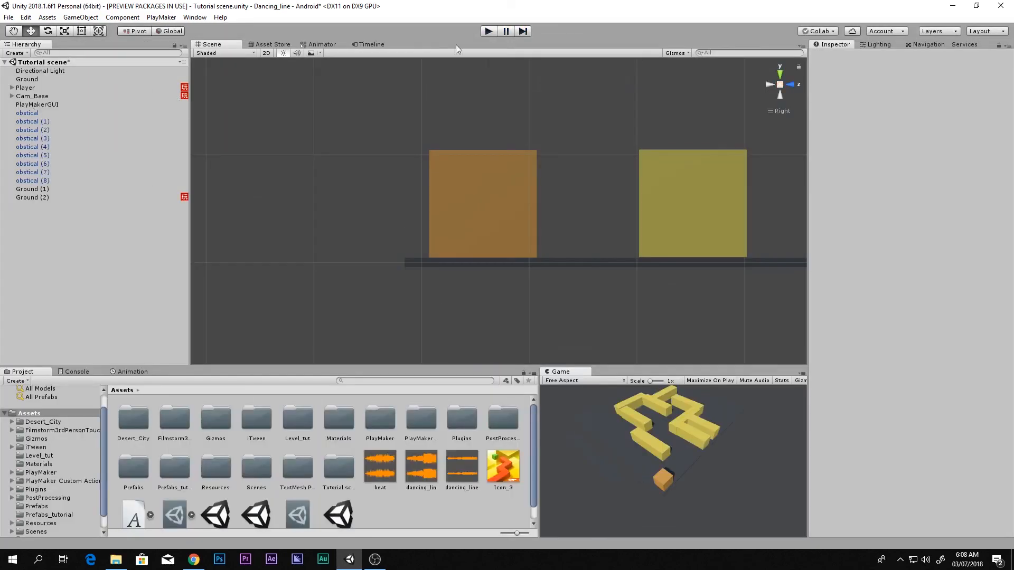
{"action": "left_click", "coordinate": [492, 31]}
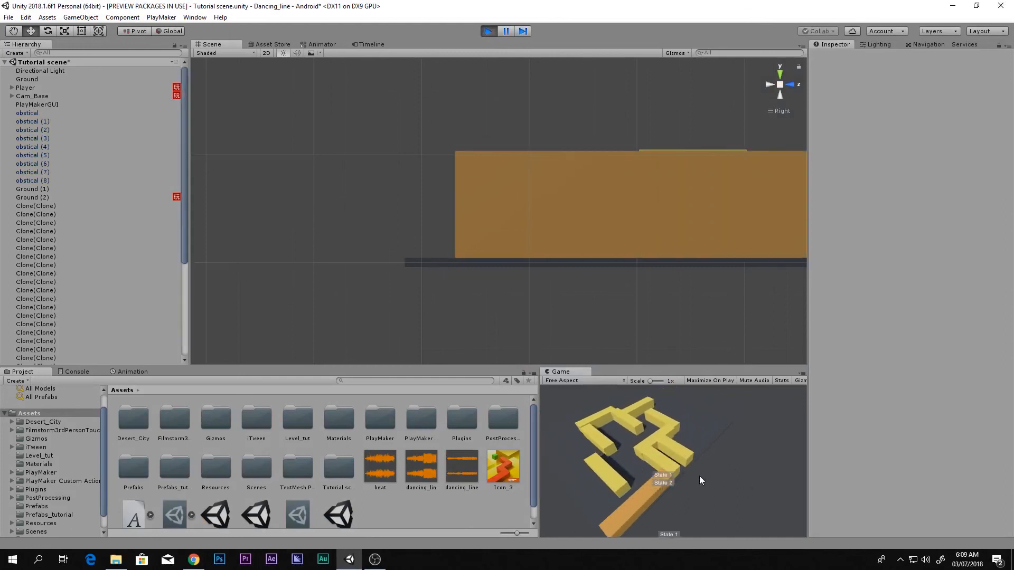
{"action": "left_click", "coordinate": [490, 31]}
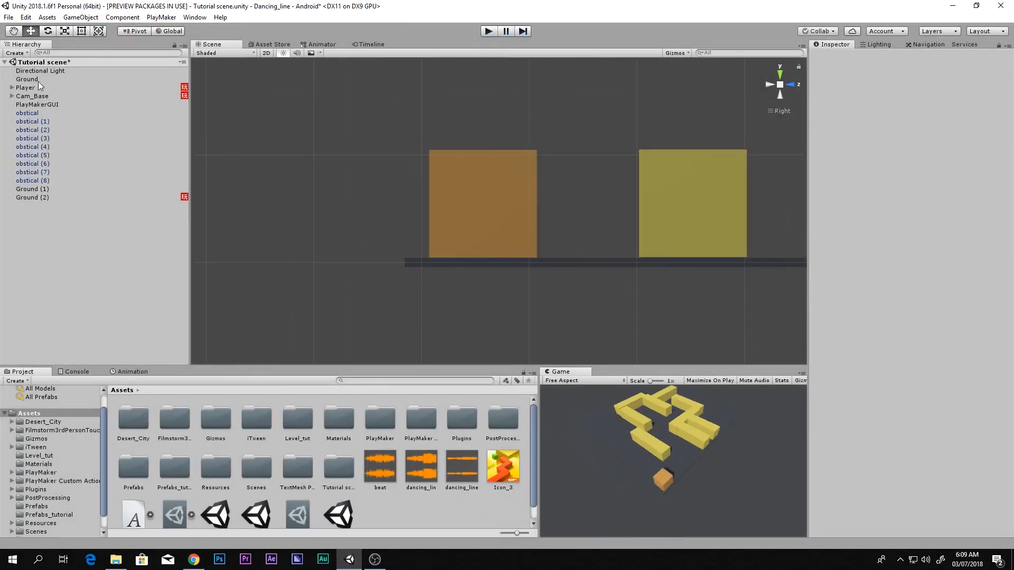
Turn off Draw Active State Labels on the PlayMakerGUI object and save the scene.
{"action": "left_click", "coordinate": [38, 105]}
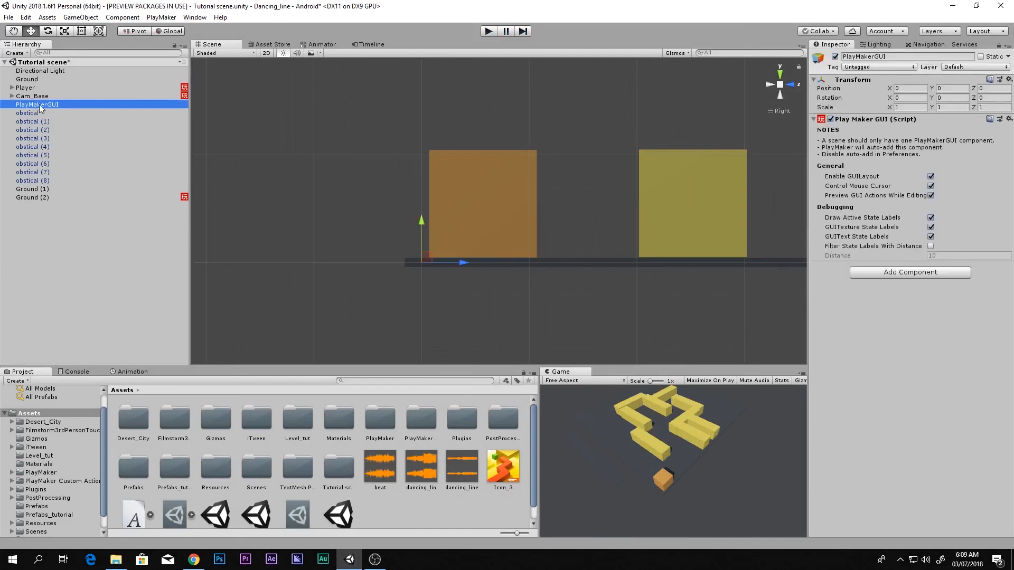
{"action": "left_click", "coordinate": [932, 217]}
Play-test the level in a maximized Game view without state labels, steering the Player between the obstacles, then stop the game.
{"action": "key", "text": "shift+space"}
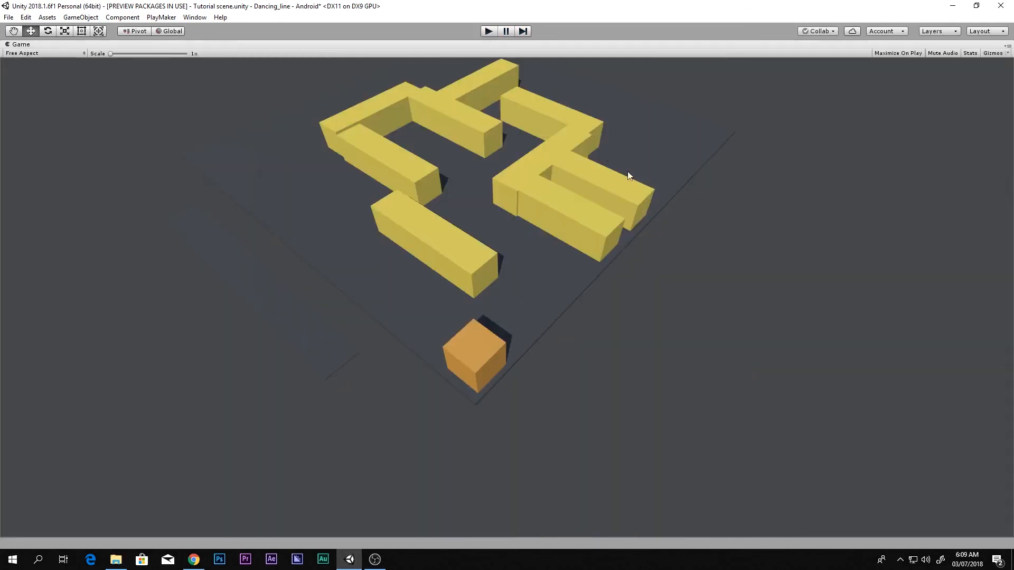
{"action": "left_click", "coordinate": [490, 34]}
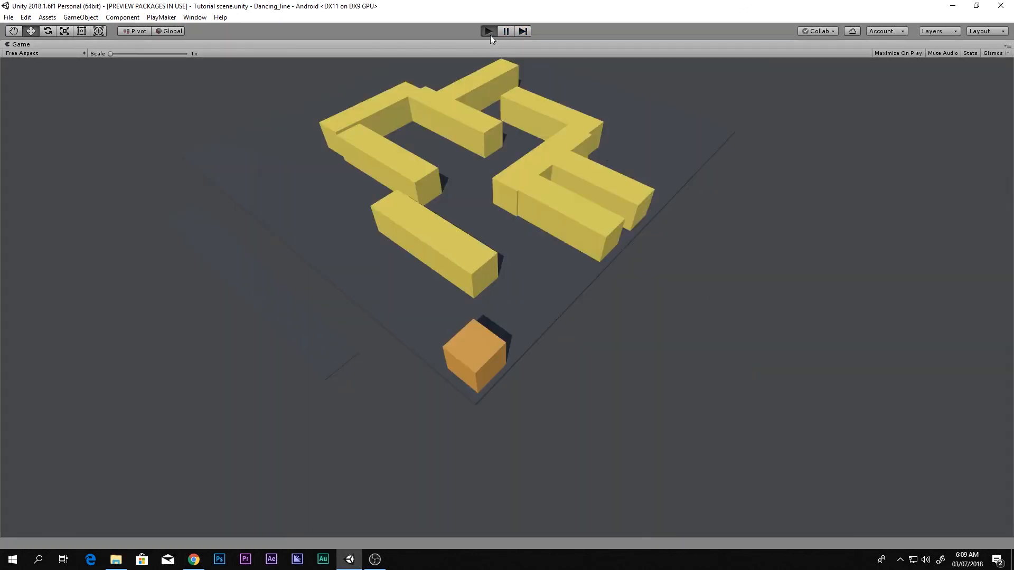
{"action": "left_click", "coordinate": [650, 275]}
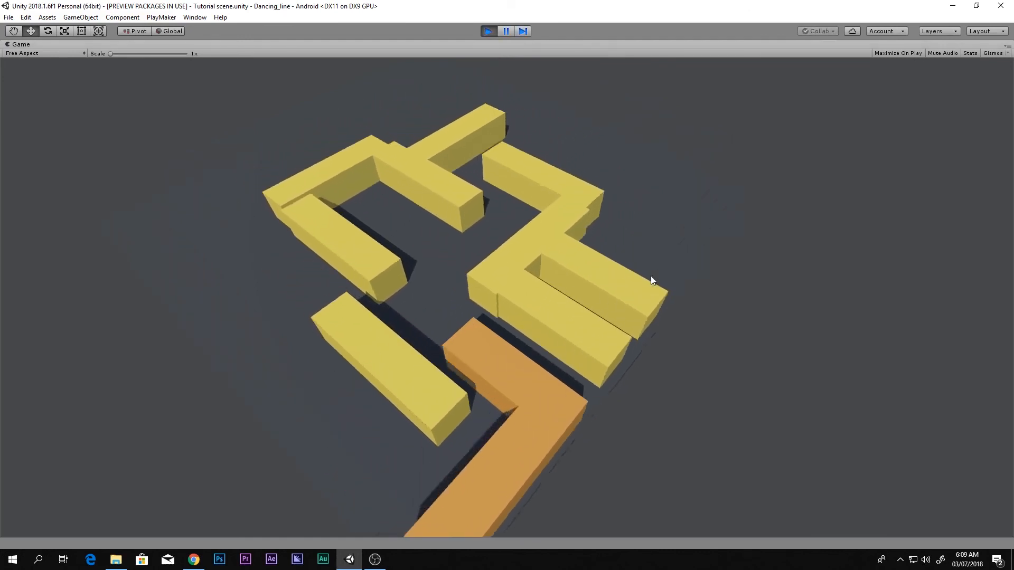
{"action": "left_click", "coordinate": [651, 276]}
{"action": "left_click", "coordinate": [565, 183]}
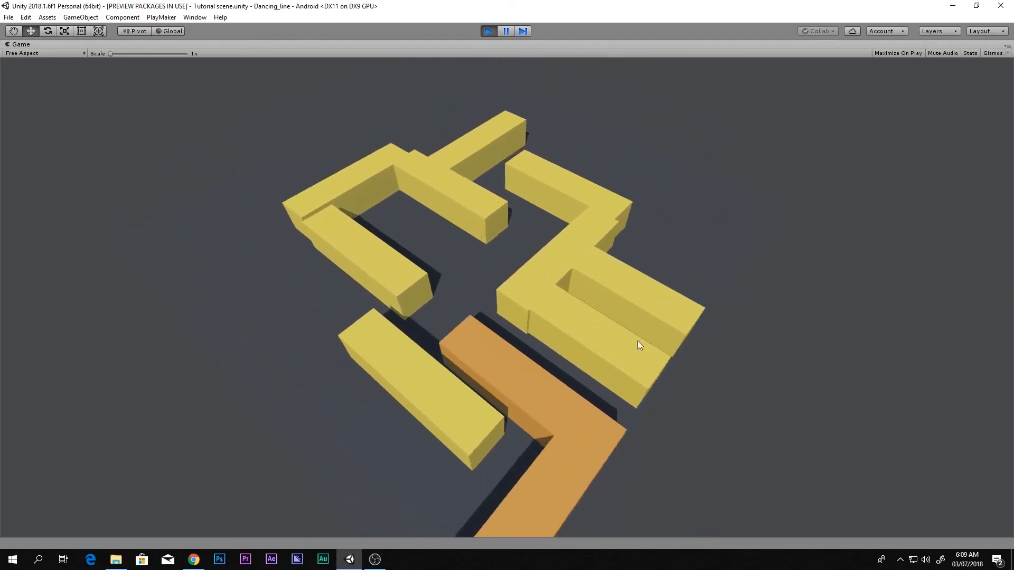
{"action": "left_click", "coordinate": [581, 357]}
{"action": "left_click", "coordinate": [578, 303]}
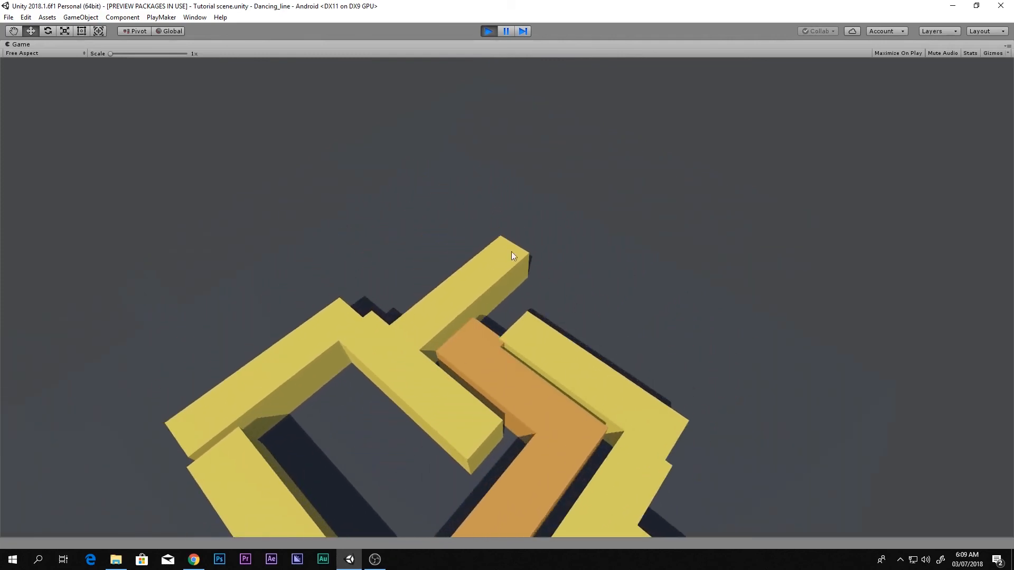
{"action": "left_click", "coordinate": [488, 32]}
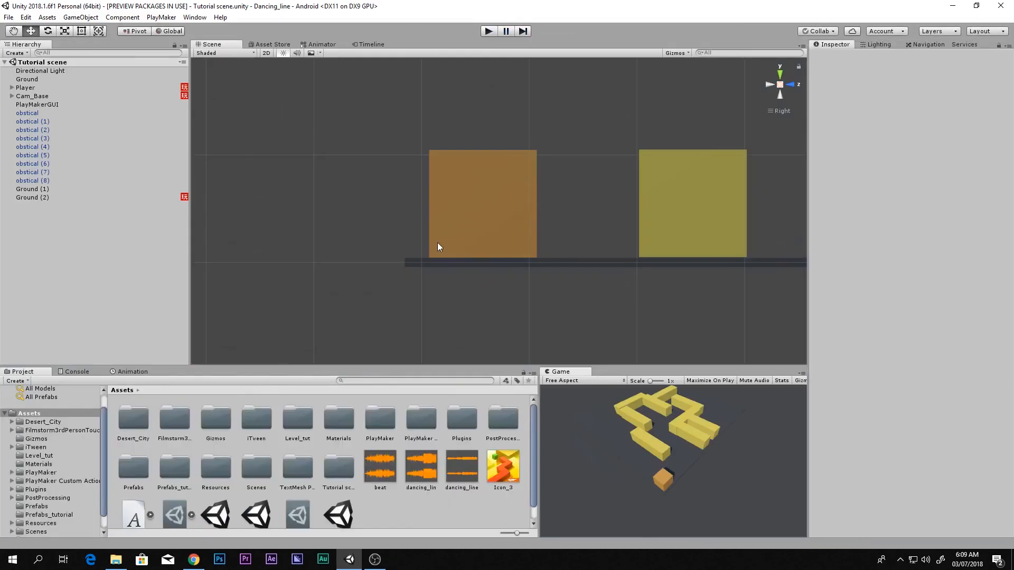
Set the Player's tag to Untagged and play-test the level by running the Player into the nearest obstacle, then stop the game.
{"action": "left_click", "coordinate": [524, 195]}
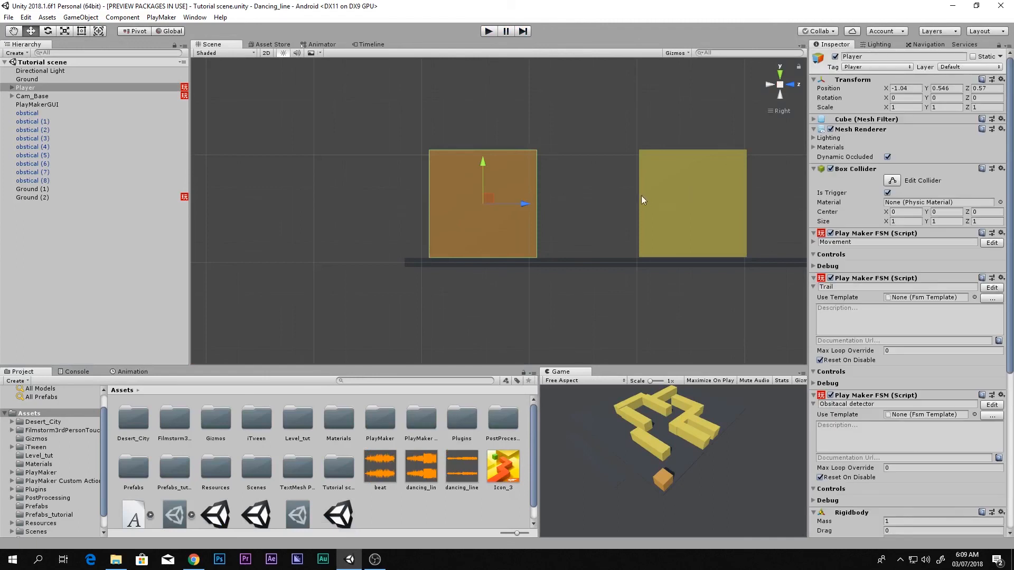
{"action": "left_click", "coordinate": [879, 67]}
{"action": "left_click", "coordinate": [871, 79]}
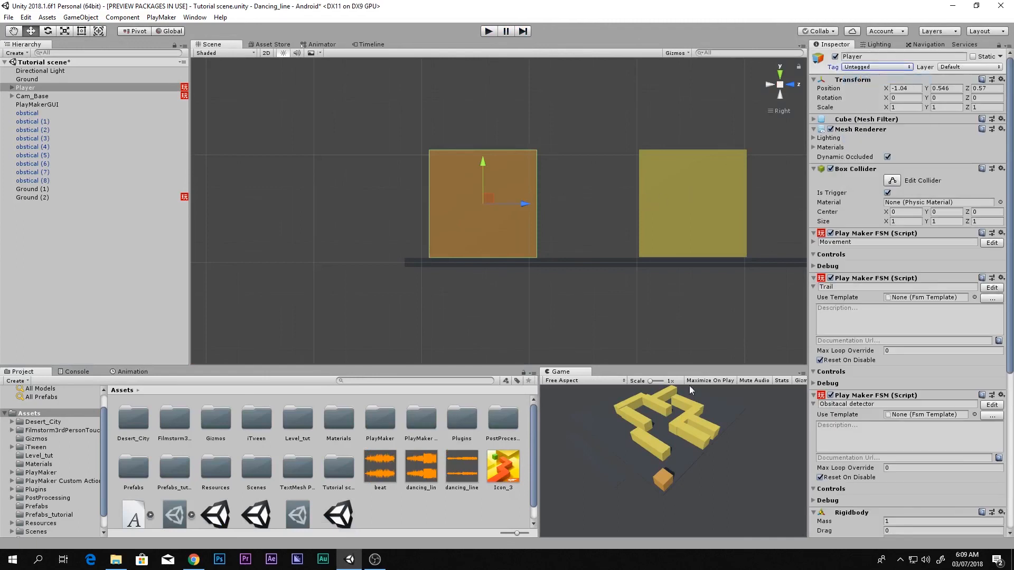
{"action": "left_click", "coordinate": [490, 32]}
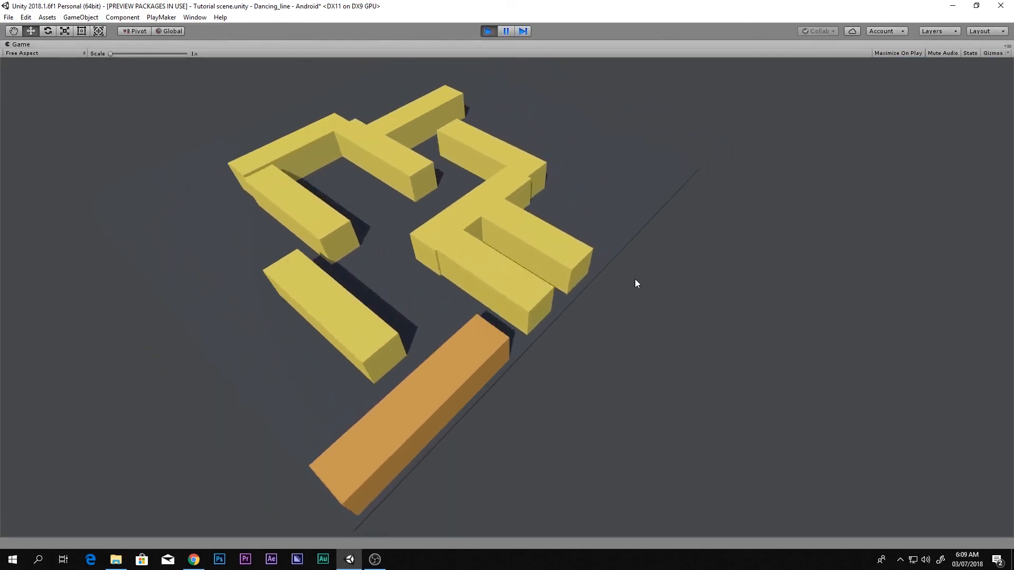
{"action": "left_click", "coordinate": [634, 279]}
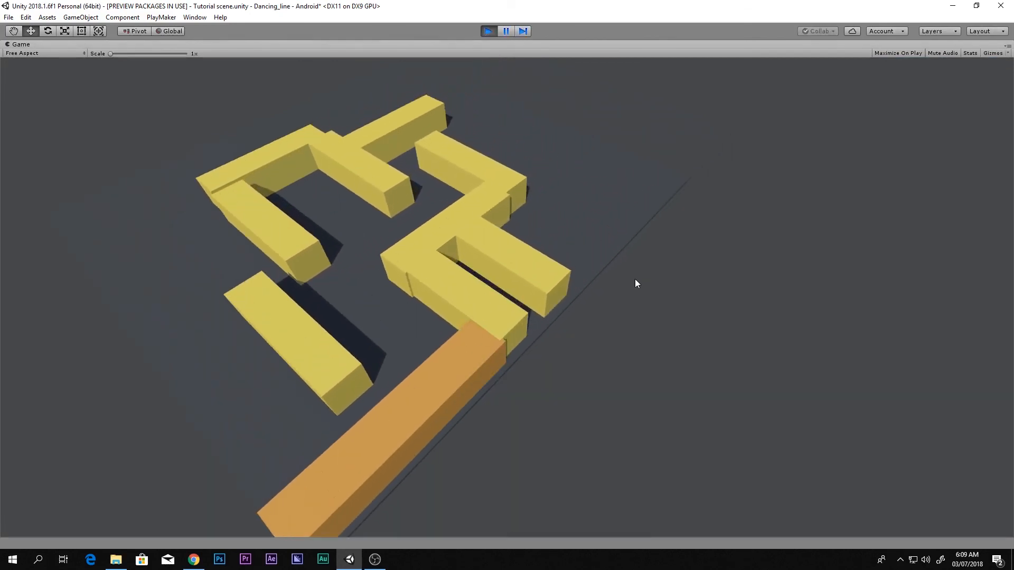
{"action": "key", "text": "ctrl+p"}
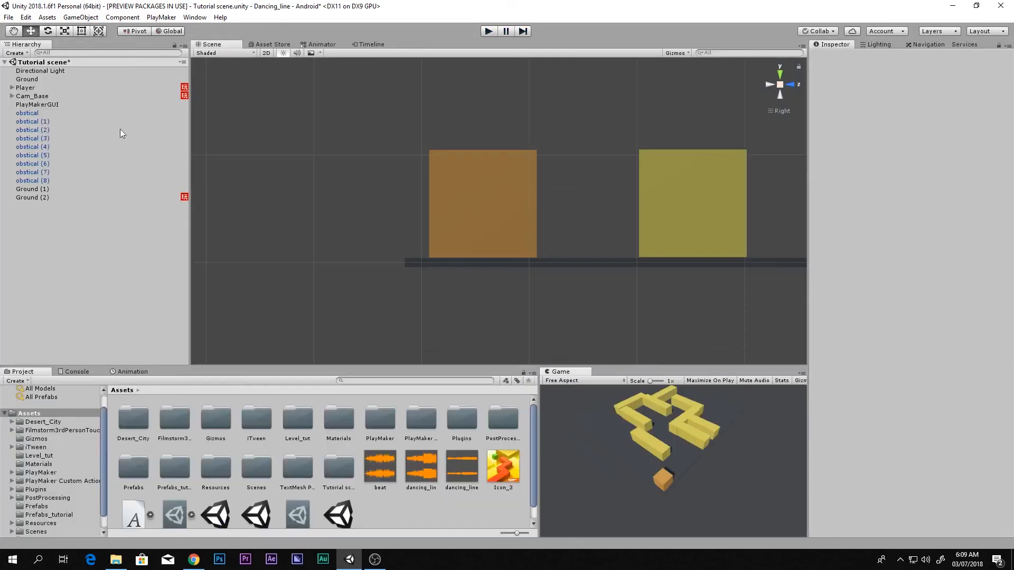
Turn off Is Trigger on the Player's Box Collider and set the object's tag to Player.
{"action": "left_click", "coordinate": [29, 88]}
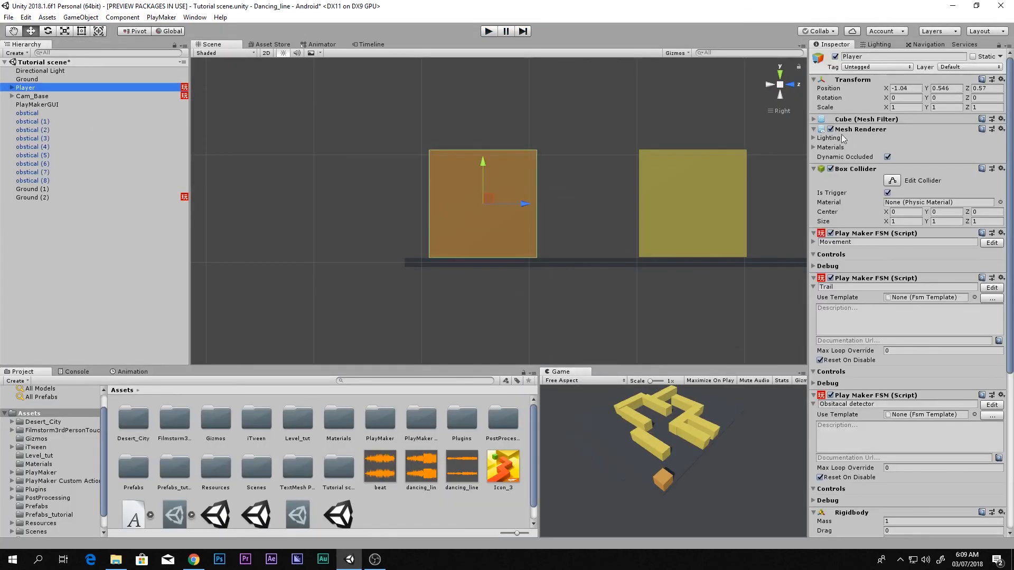
{"action": "left_click", "coordinate": [889, 194]}
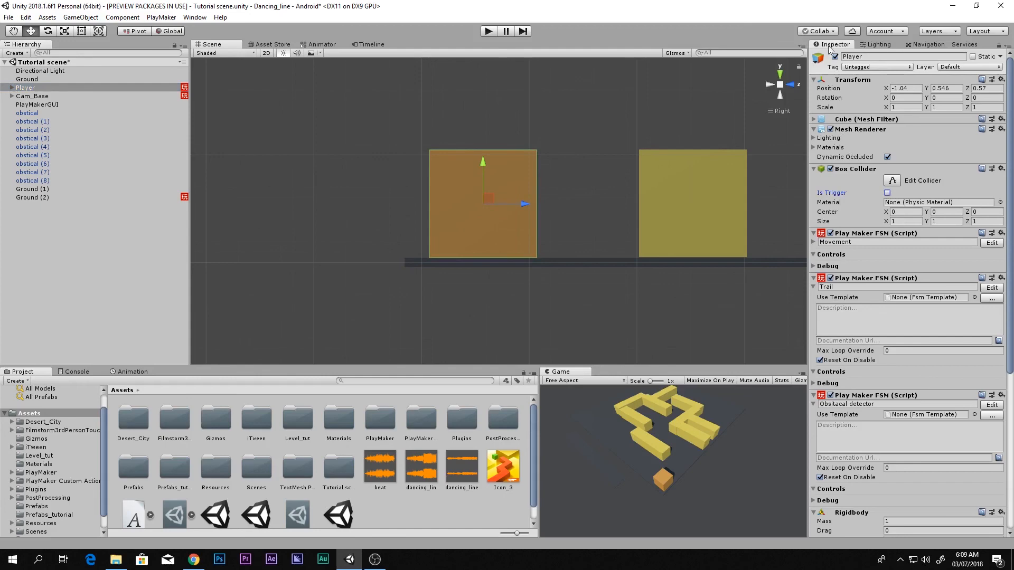
{"action": "key", "text": "shift+space"}
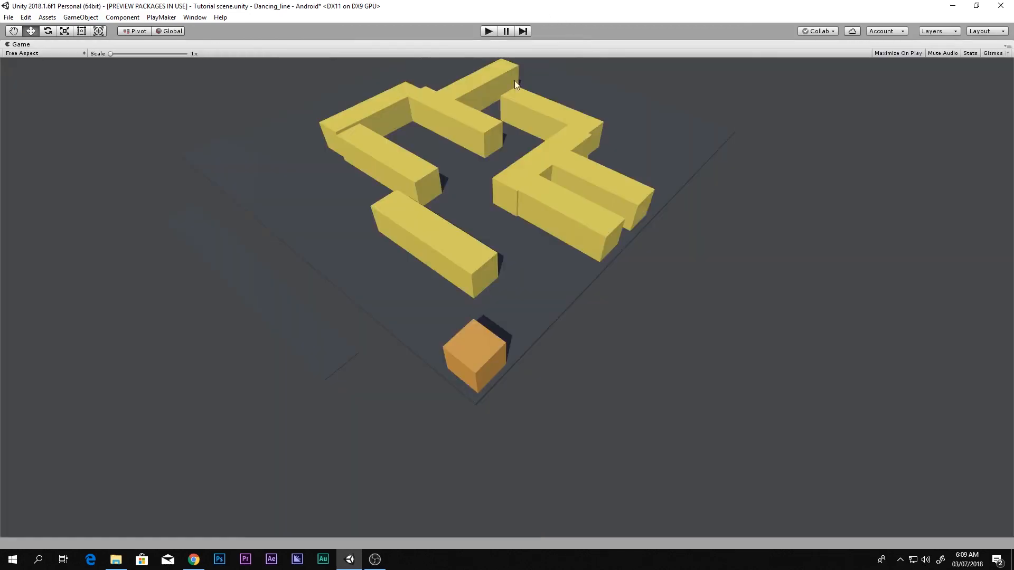
{"action": "key", "text": "shift+space"}
{"action": "left_click", "coordinate": [886, 68]}
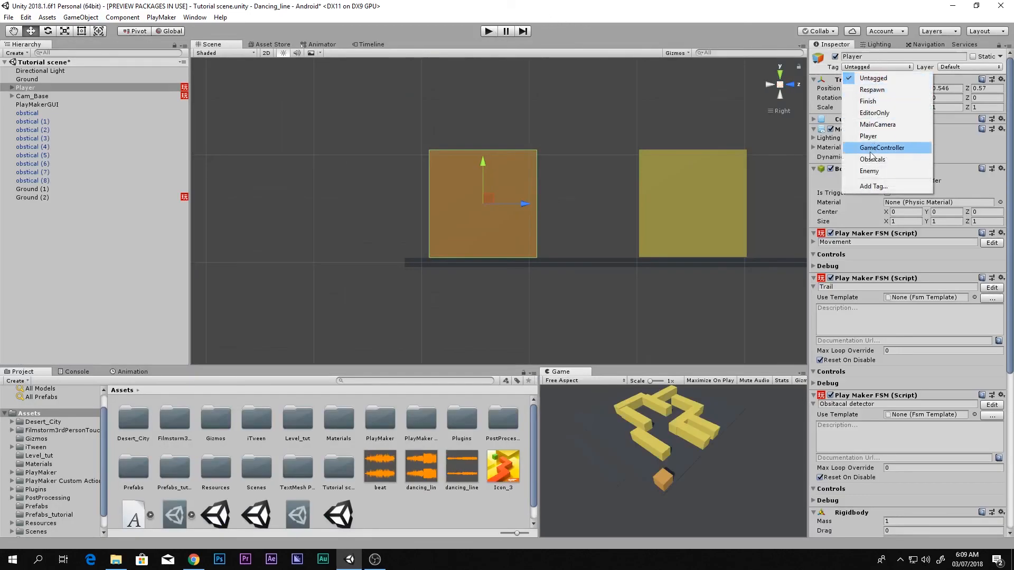
{"action": "left_click", "coordinate": [877, 136]}
Play-test the level in a maximized Game view, steering the Player through the obstacles and off the ground's edge, then stop the game.
{"action": "key", "text": "shift+space"}
{"action": "left_click", "coordinate": [489, 31]}
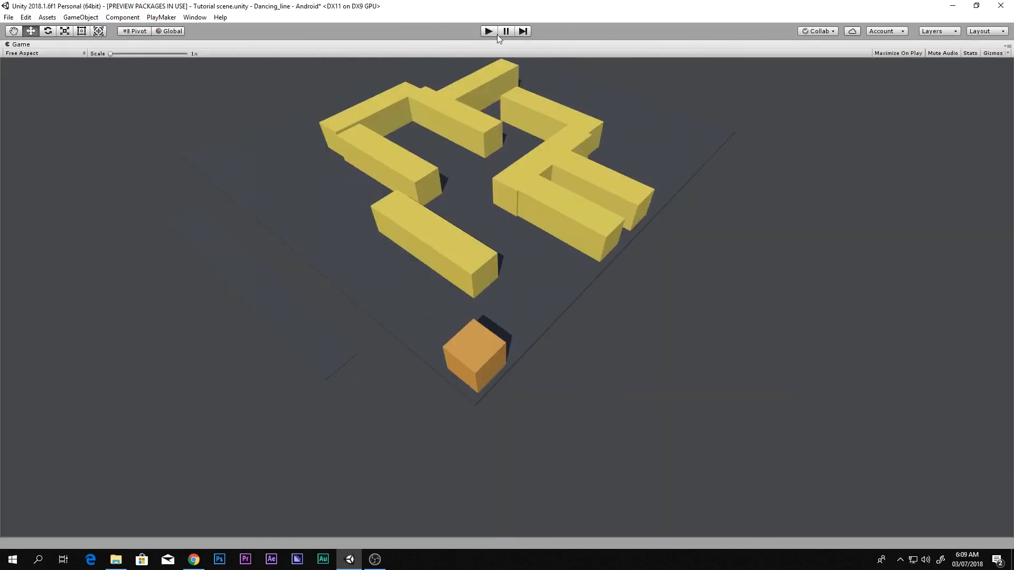
{"action": "left_click", "coordinate": [613, 243]}
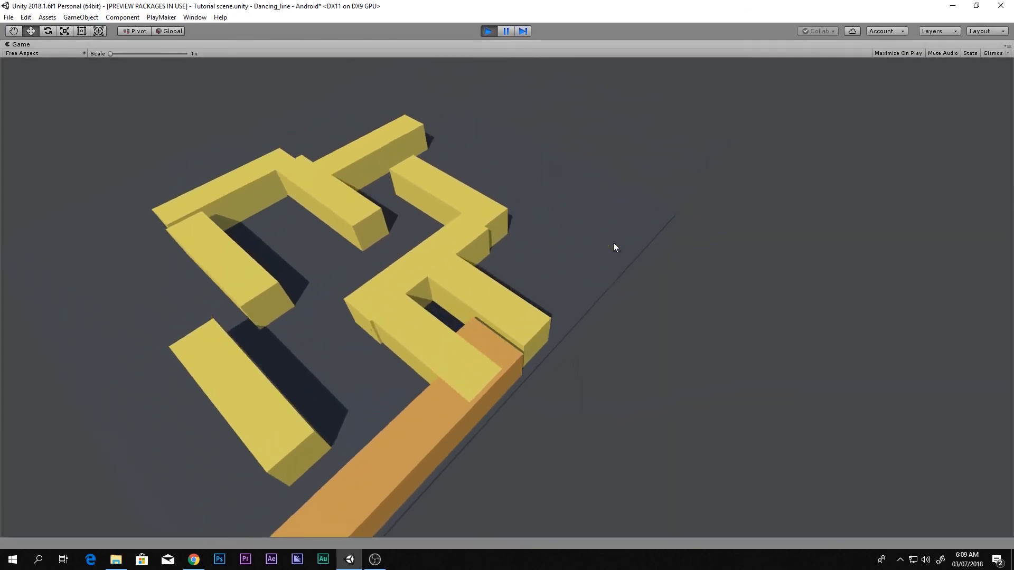
{"action": "left_click", "coordinate": [613, 243]}
{"action": "left_click", "coordinate": [613, 243]}
{"action": "left_click", "coordinate": [614, 243]}
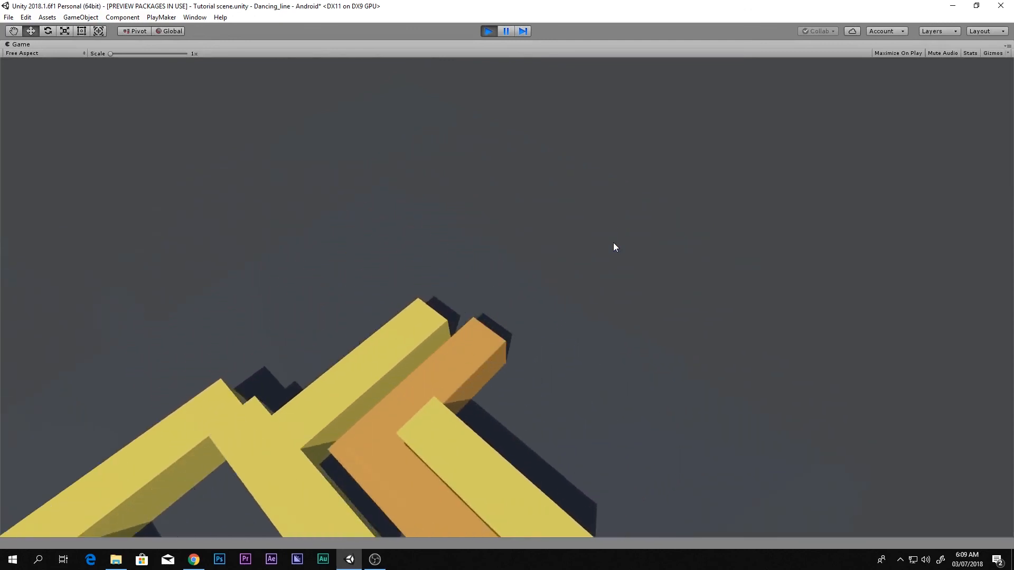
{"action": "left_click", "coordinate": [613, 243]}
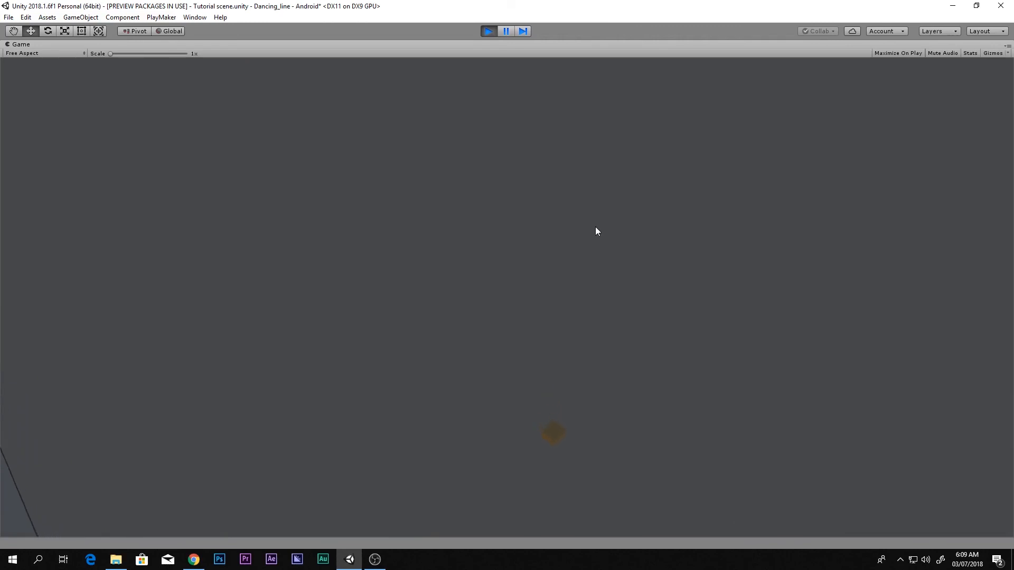
{"action": "left_click", "coordinate": [596, 228]}
{"action": "left_click", "coordinate": [595, 228]}
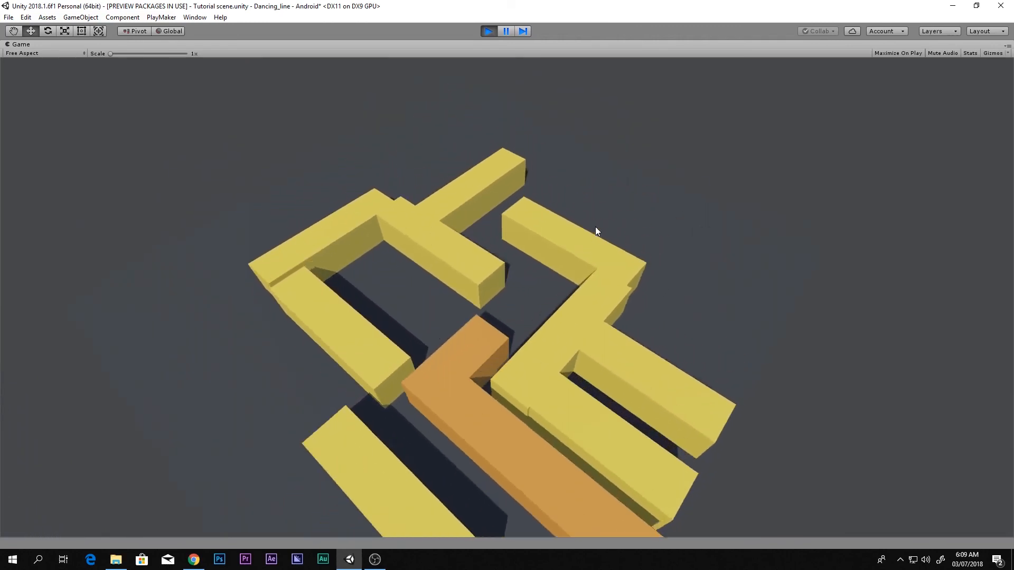
{"action": "left_click", "coordinate": [596, 228]}
{"action": "left_click", "coordinate": [596, 228]}
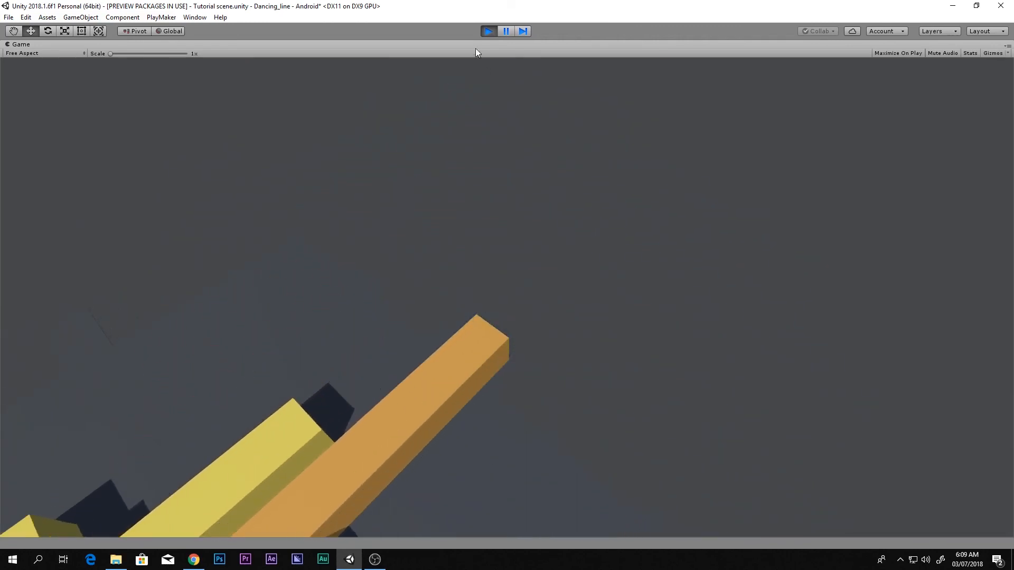
{"action": "left_click", "coordinate": [489, 31]}
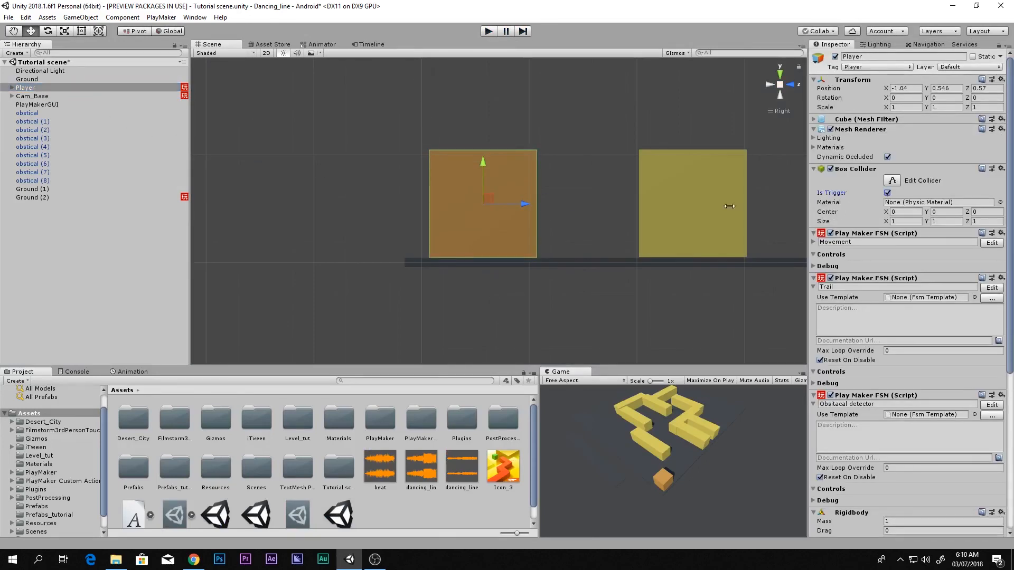
Save the current Tutorial scene.
{"action": "middle_click_drag", "start_coordinate": [548, 209], "coordinate": [549, 201]}
{"action": "key", "text": "ctrl+s"}
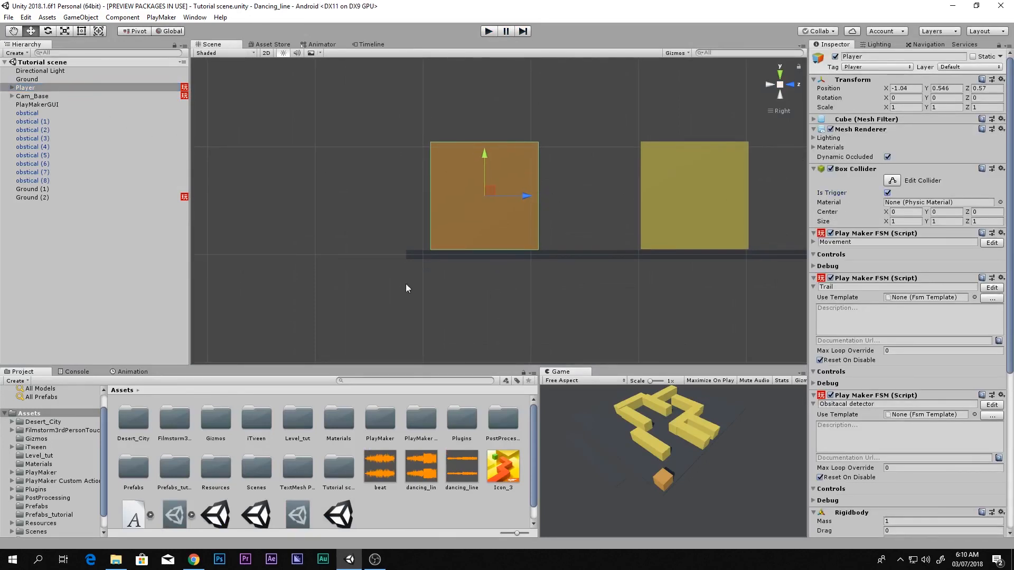